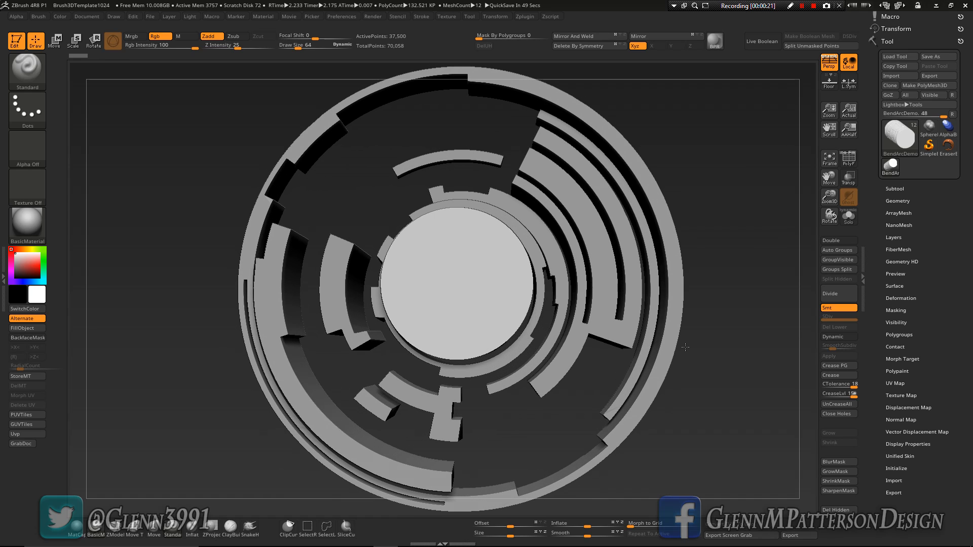
Turn off perspective and snap the disc model to a straight front view.
{"action": "left_click", "coordinate": [829, 63]}
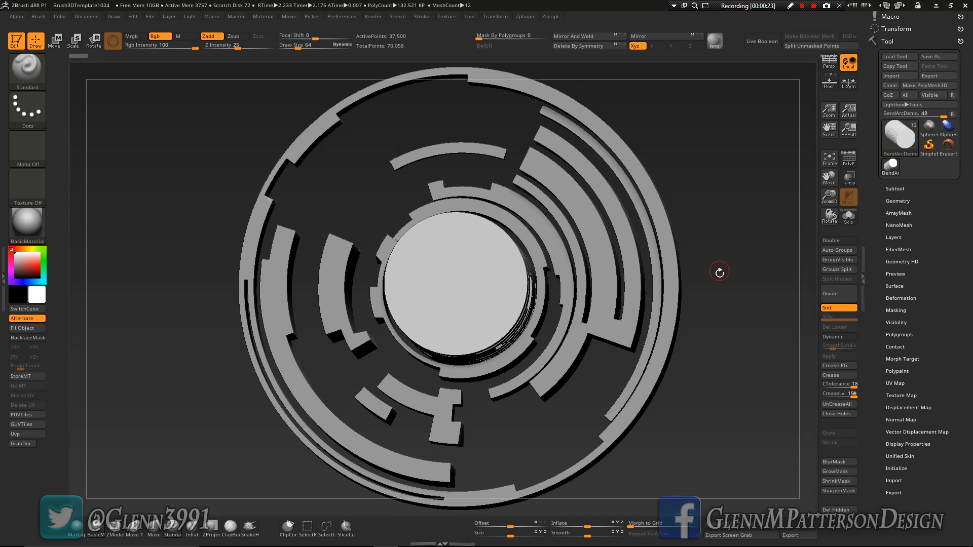
{"action": "left_click_drag", "start_coordinate": [720, 272], "coordinate": [726, 275], "text": "shift"}
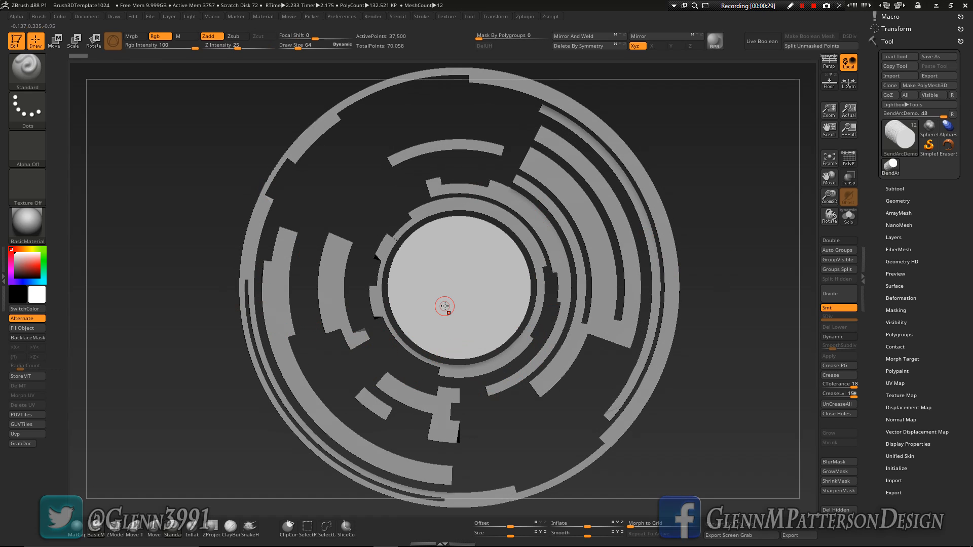
{"action": "mouse_move", "coordinate": [693, 451]}
{"action": "left_mouse_down"}
{"action": "mouse_move", "coordinate": [703, 420]}
{"action": "mouse_move", "coordinate": [675, 443]}
{"action": "mouse_move", "coordinate": [741, 258]}
{"action": "left_mouse_up"}
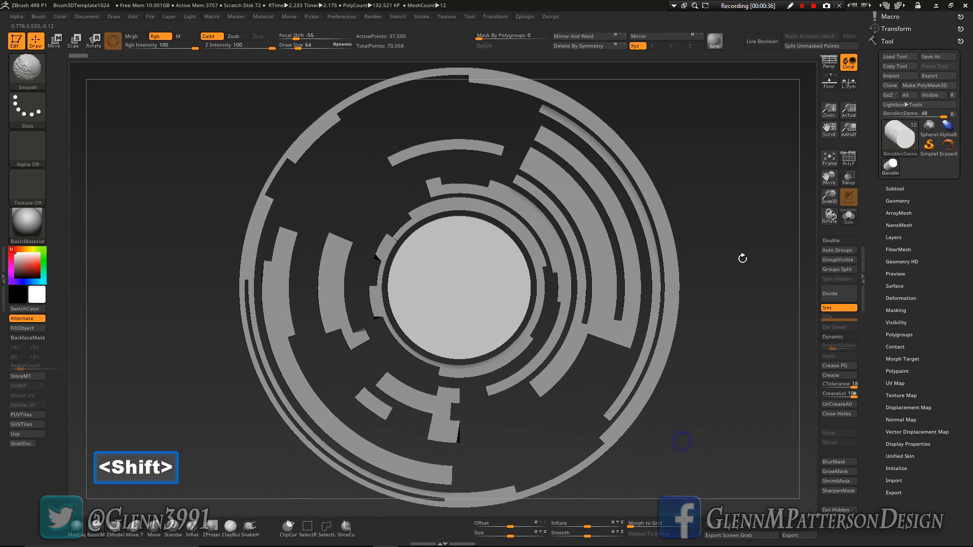
Switch the active tool to Plane3D, convert it to a PolyMesh3D and display its polyframe.
{"action": "left_click", "coordinate": [907, 141]}
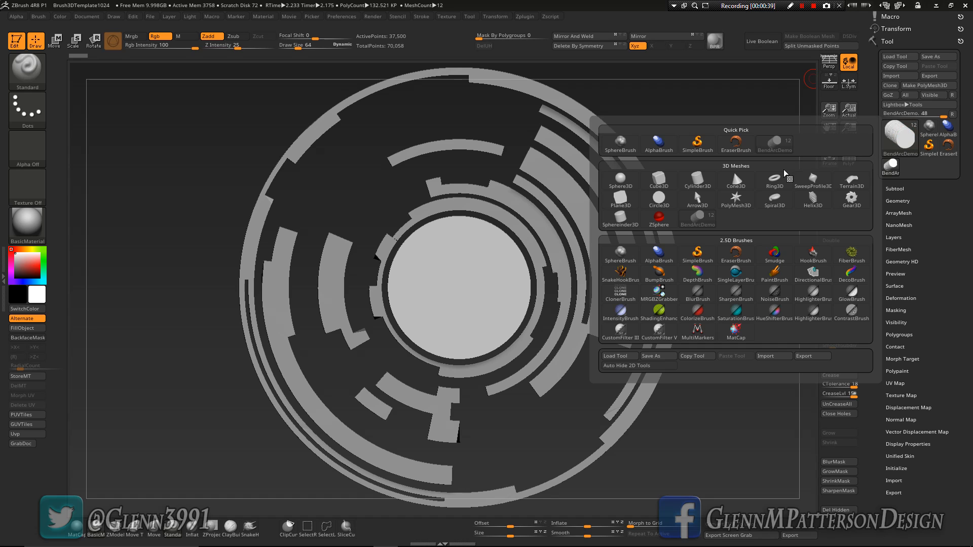
{"action": "left_click", "coordinate": [621, 205]}
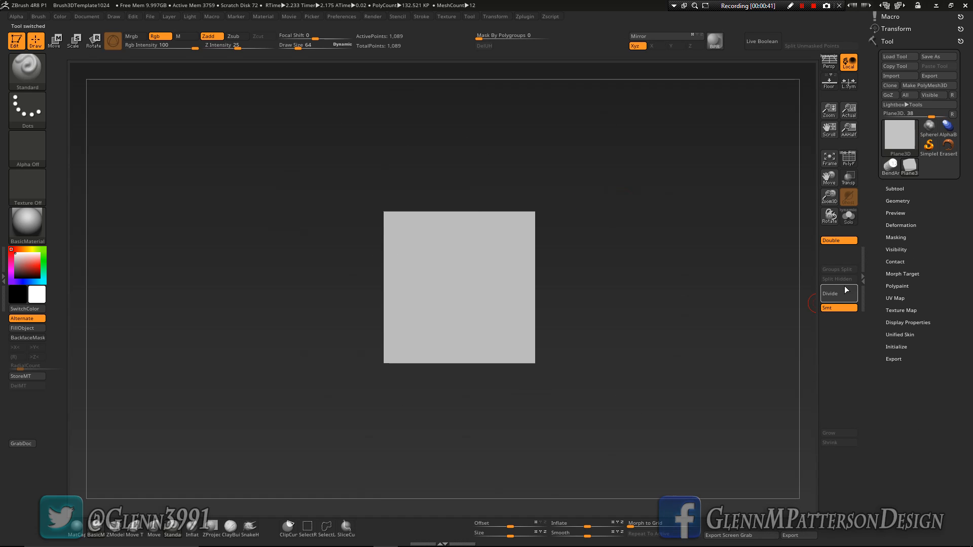
{"action": "left_click", "coordinate": [930, 85]}
{"action": "left_click", "coordinate": [896, 201]}
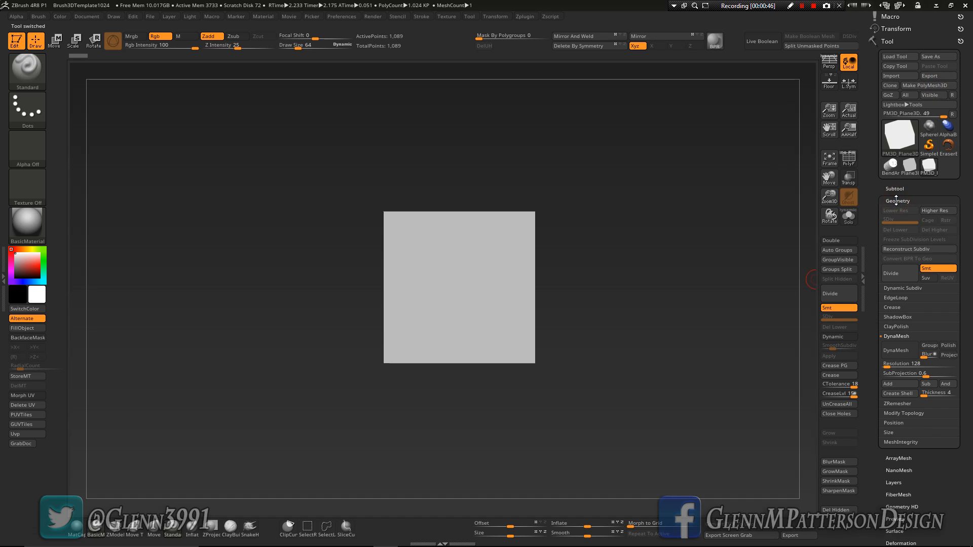
{"action": "left_click", "coordinate": [848, 159]}
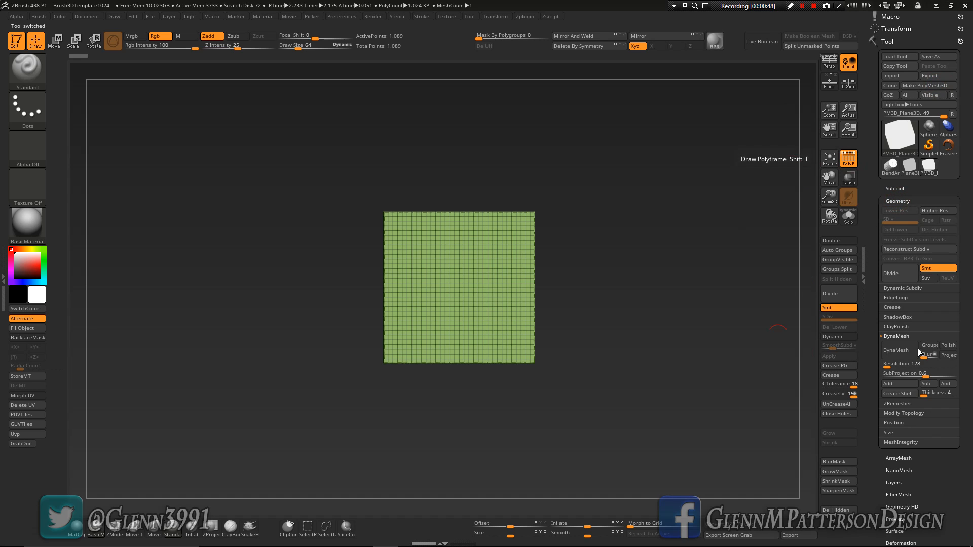
{"action": "left_click", "coordinate": [901, 276]}
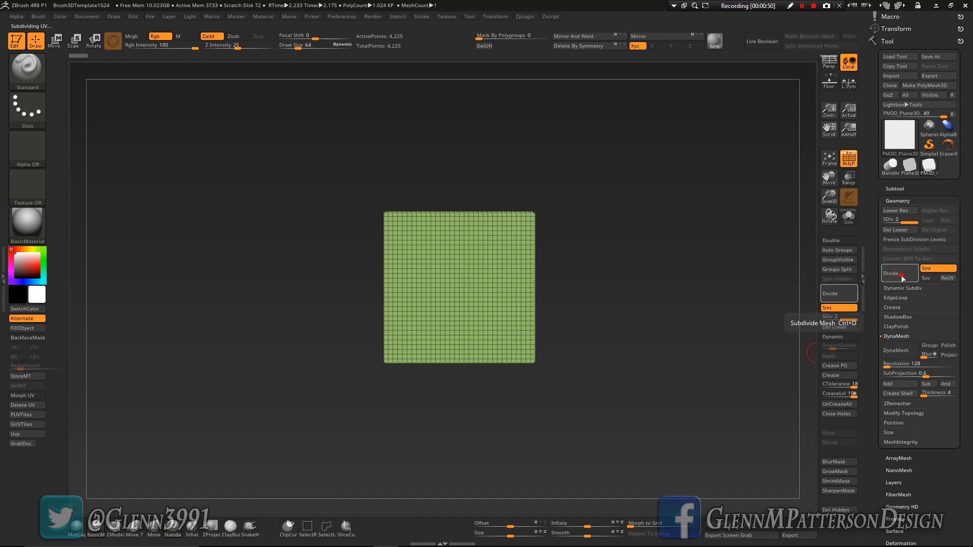
{"action": "left_click", "coordinate": [902, 276]}
{"action": "left_click", "coordinate": [901, 275]}
{"action": "left_click", "coordinate": [901, 275]}
{"action": "left_click", "coordinate": [901, 275]}
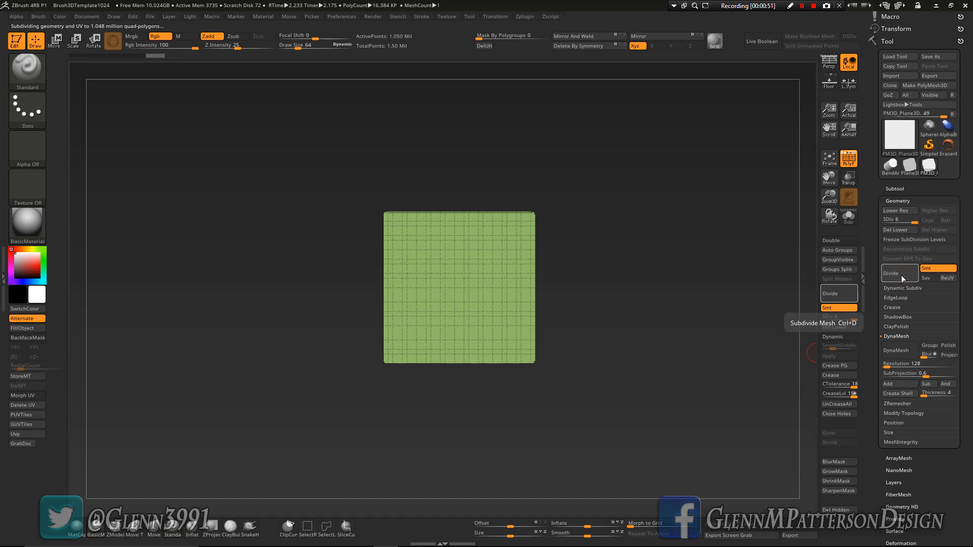
{"action": "left_click", "coordinate": [901, 275]}
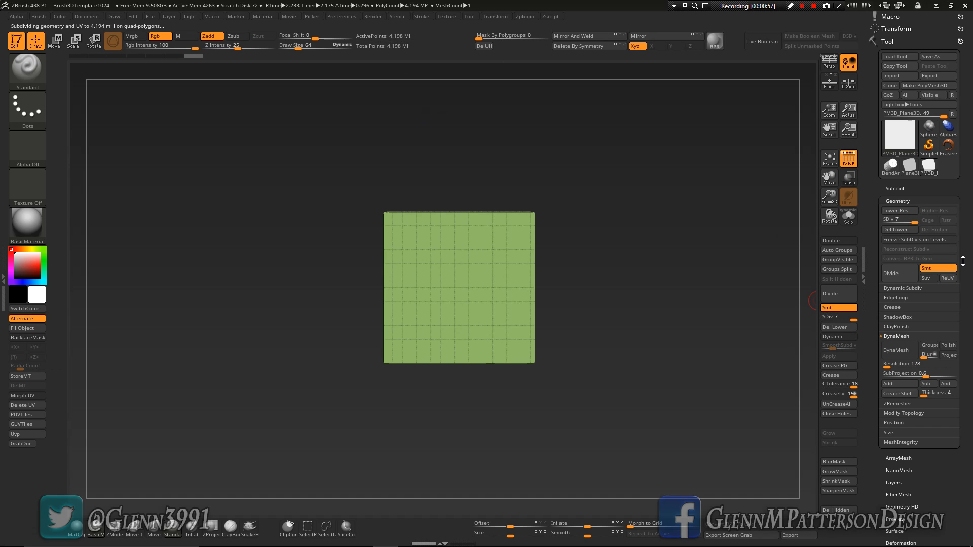
{"action": "left_click", "coordinate": [898, 230]}
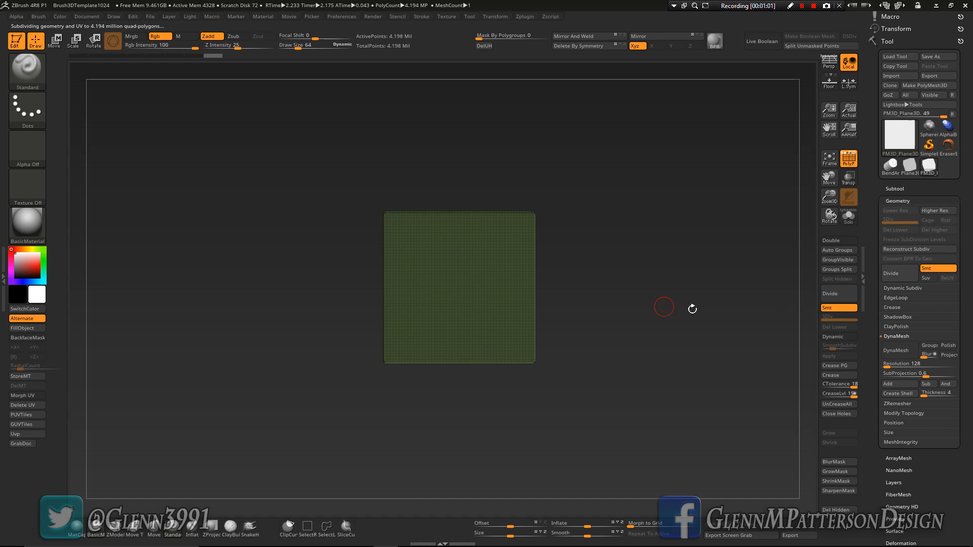
{"action": "key", "text": "ctrl+z"}
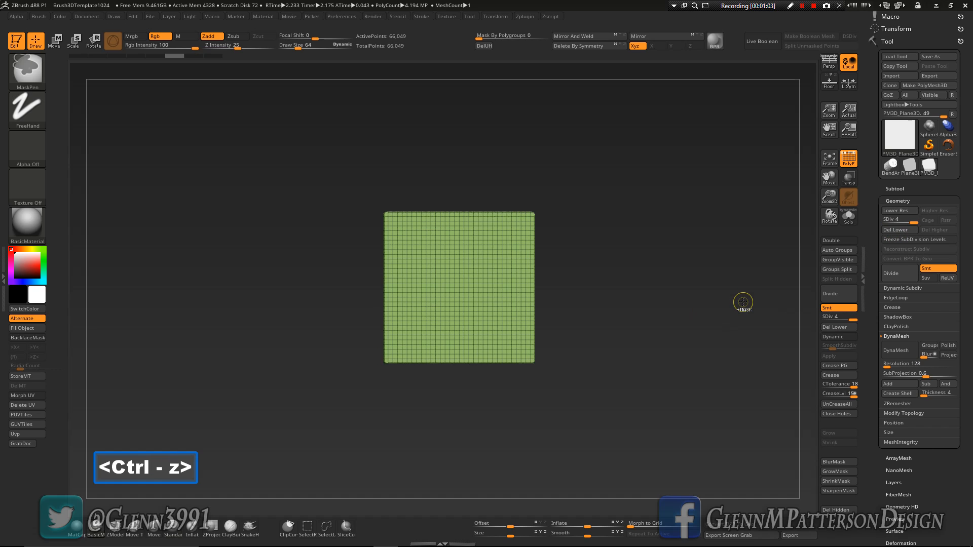
{"action": "key", "text": "ctrl+z"}
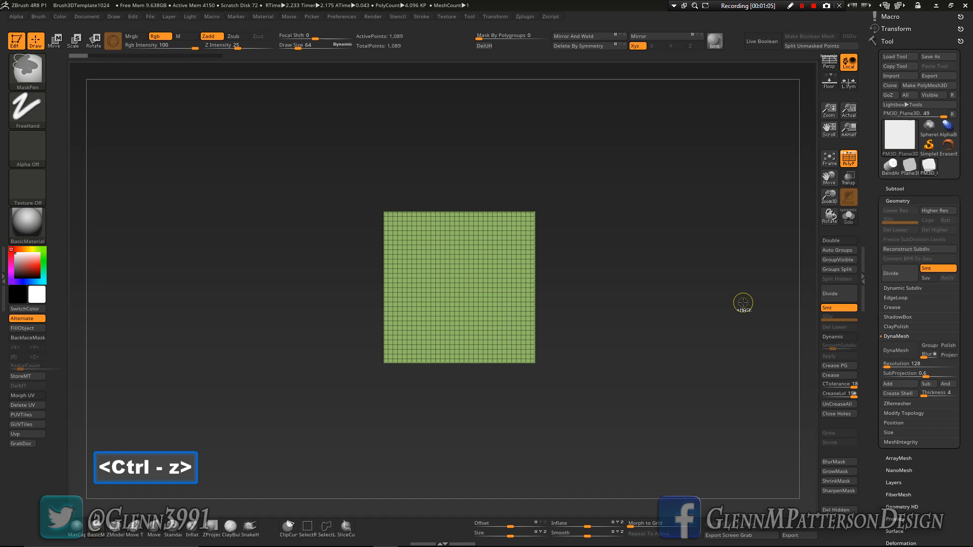
Turn off subdivision smoothing, divide the plane up to subdivision level 7 and delete its lower levels.
{"action": "left_click", "coordinate": [928, 269]}
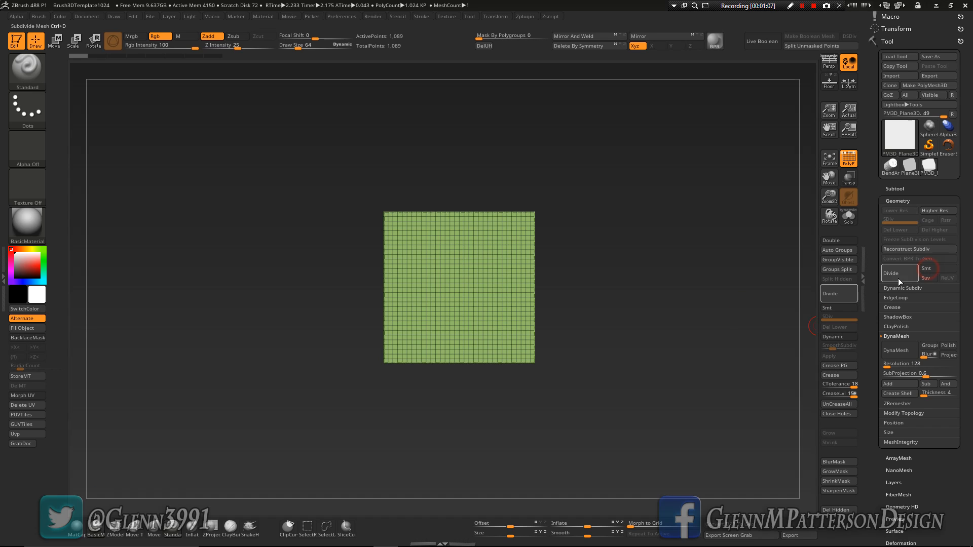
{"action": "left_click", "coordinate": [899, 277]}
{"action": "left_click", "coordinate": [899, 277]}
{"action": "left_click", "coordinate": [901, 276]}
{"action": "left_click", "coordinate": [901, 275]}
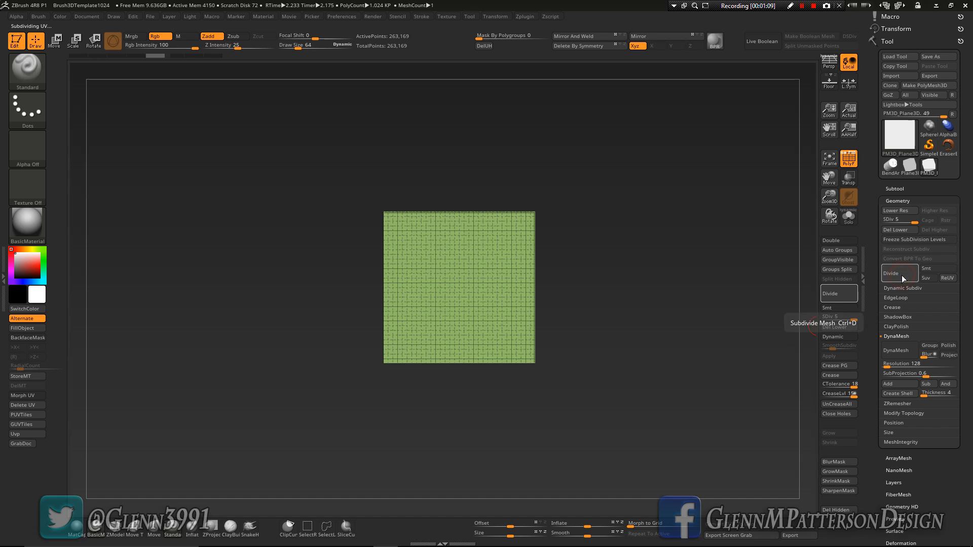
{"action": "left_click", "coordinate": [902, 275]}
{"action": "left_click", "coordinate": [901, 276]}
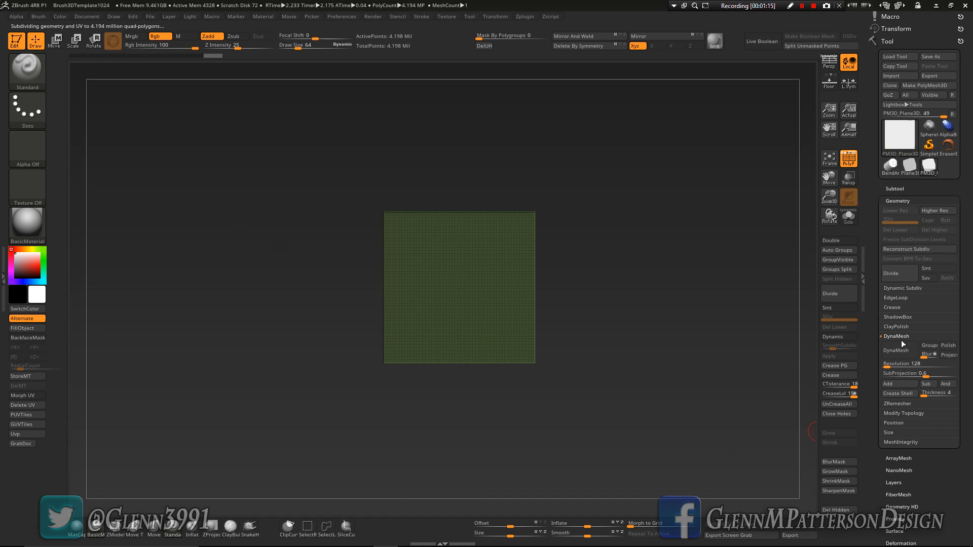
Remove half of the plane with Delete By Symmetry on the Y axis and flip the remaining half with Mirror on Y.
{"action": "left_click", "coordinate": [899, 412]}
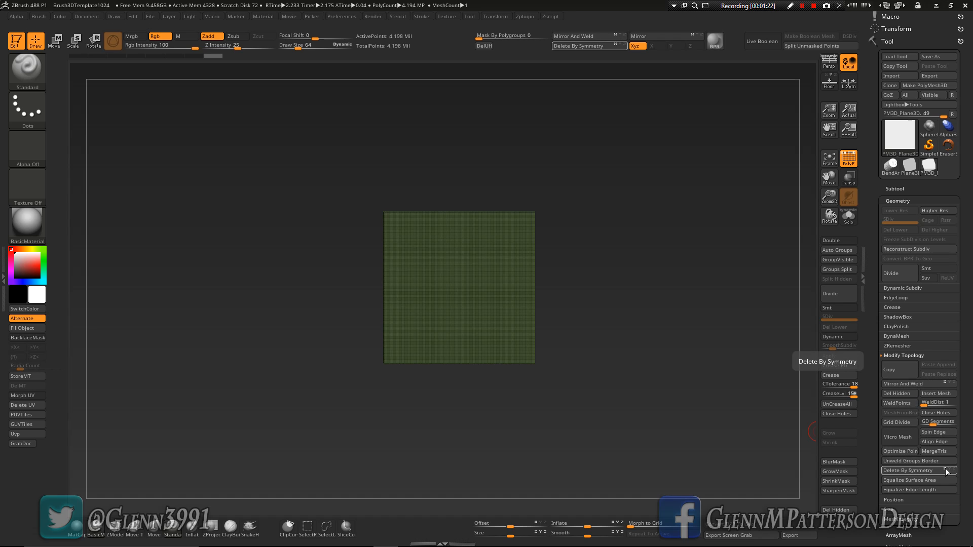
{"action": "left_click", "coordinate": [913, 471]}
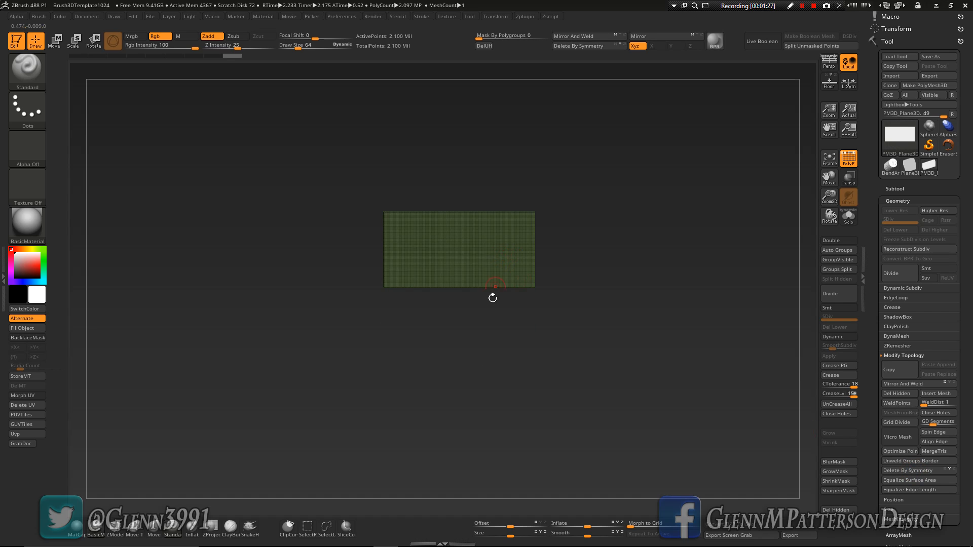
{"action": "left_click_drag", "start_coordinate": [967, 350], "coordinate": [958, 219]}
{"action": "left_click", "coordinate": [892, 327]}
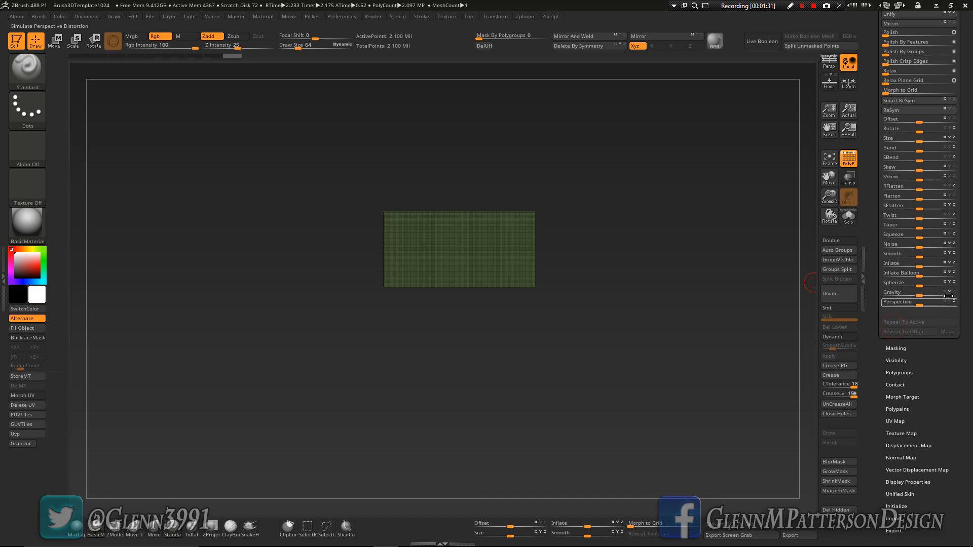
{"action": "left_click_drag", "start_coordinate": [969, 296], "coordinate": [967, 349]}
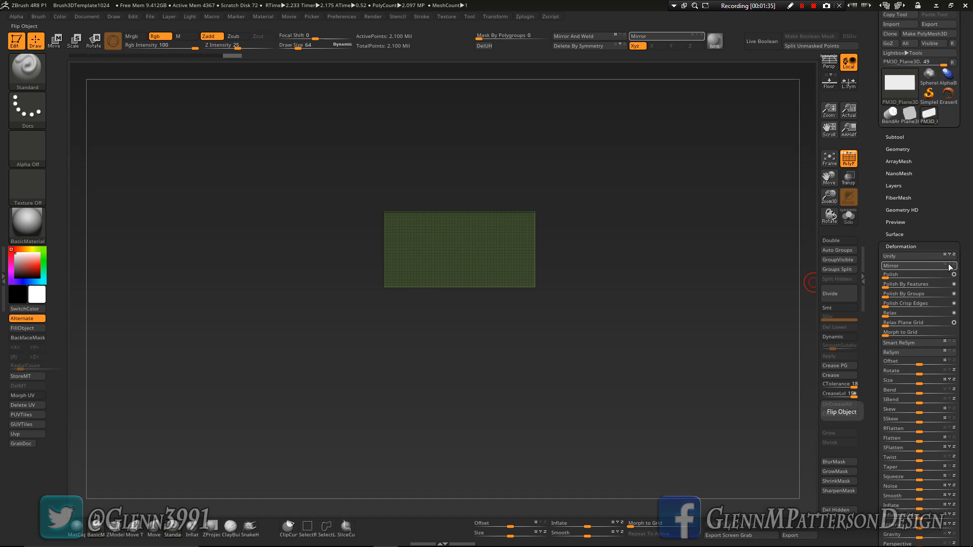
{"action": "left_click", "coordinate": [949, 266]}
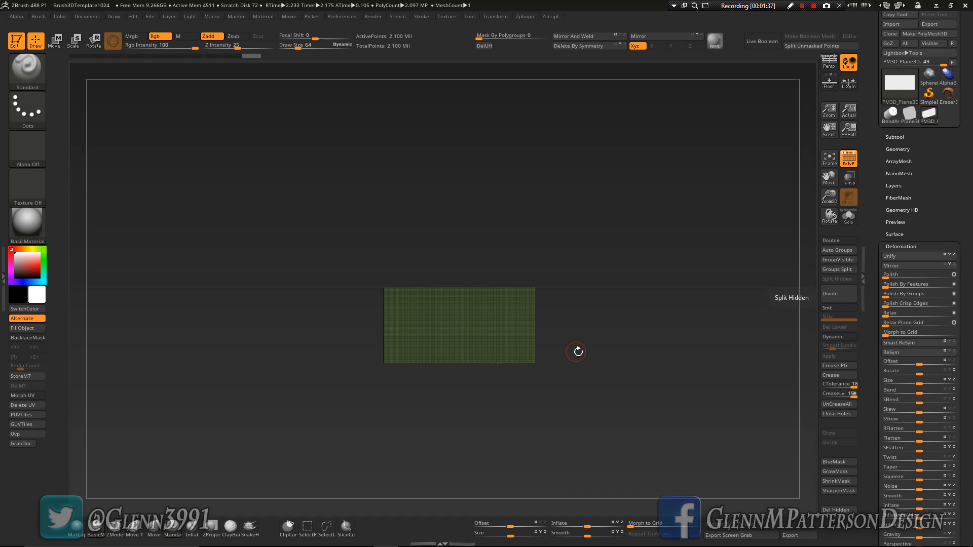
{"action": "left_click_drag", "start_coordinate": [615, 373], "coordinate": [813, 281]}
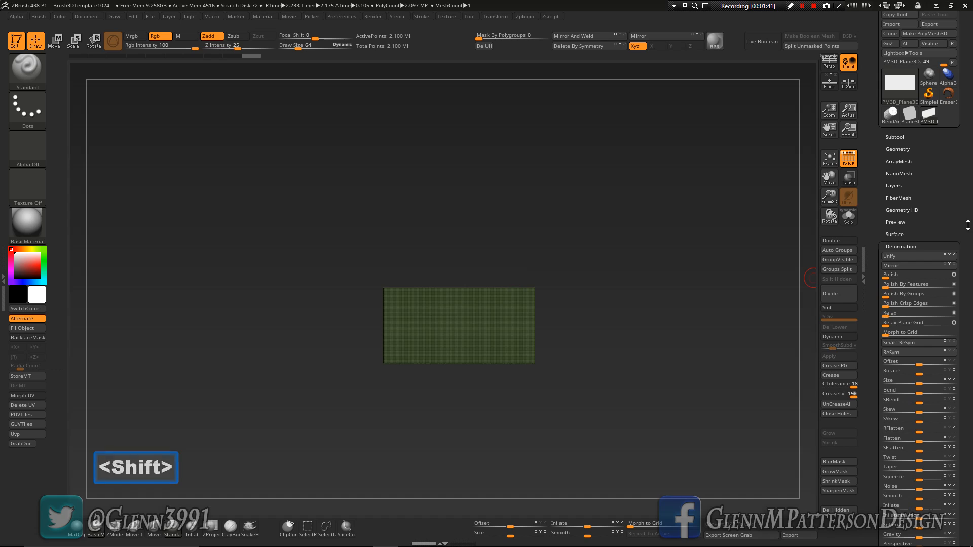
{"action": "left_click", "coordinate": [906, 245]}
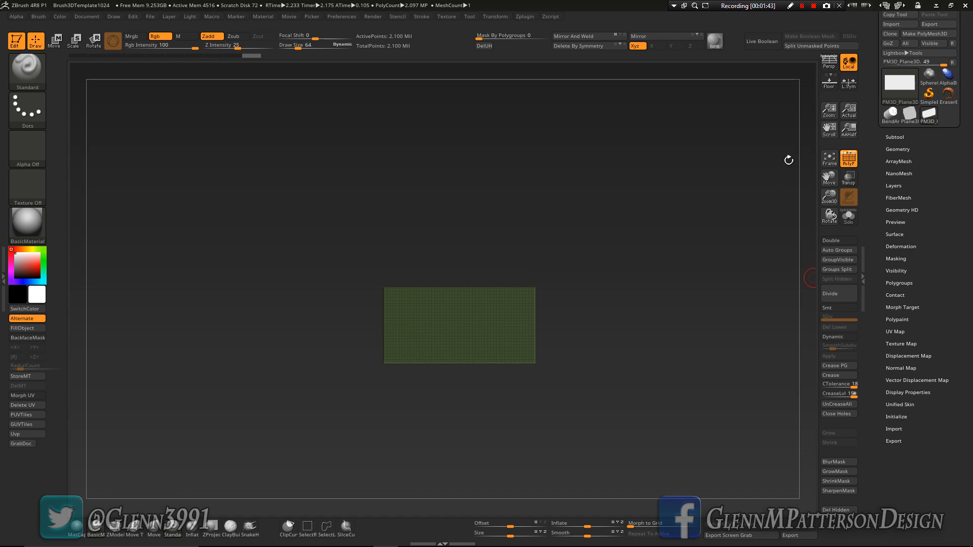
Hide the polyframe, fit the whole plane in view and set the masking brush to MaskRect.
{"action": "left_click", "coordinate": [842, 162]}
{"action": "left_click", "coordinate": [831, 165]}
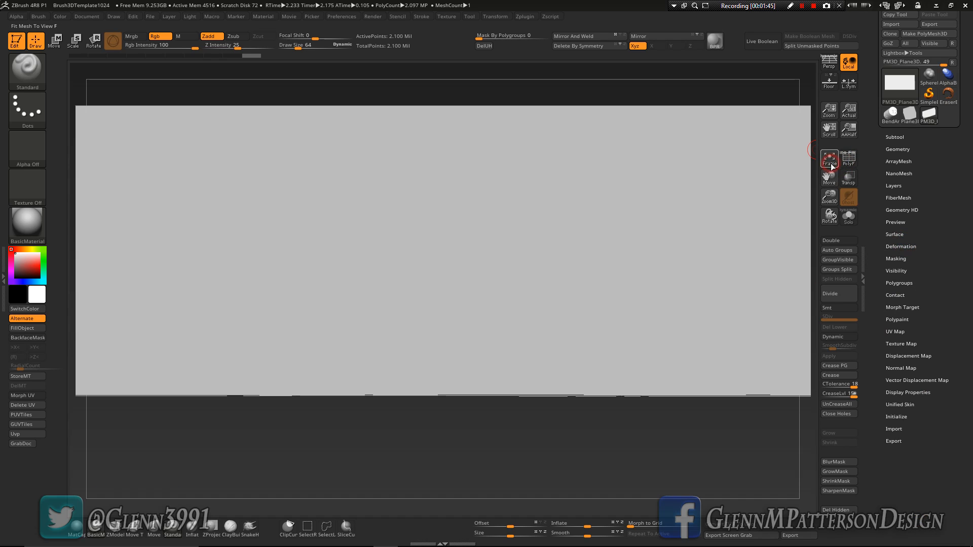
{"action": "left_click_drag", "start_coordinate": [830, 195], "coordinate": [831, 174]}
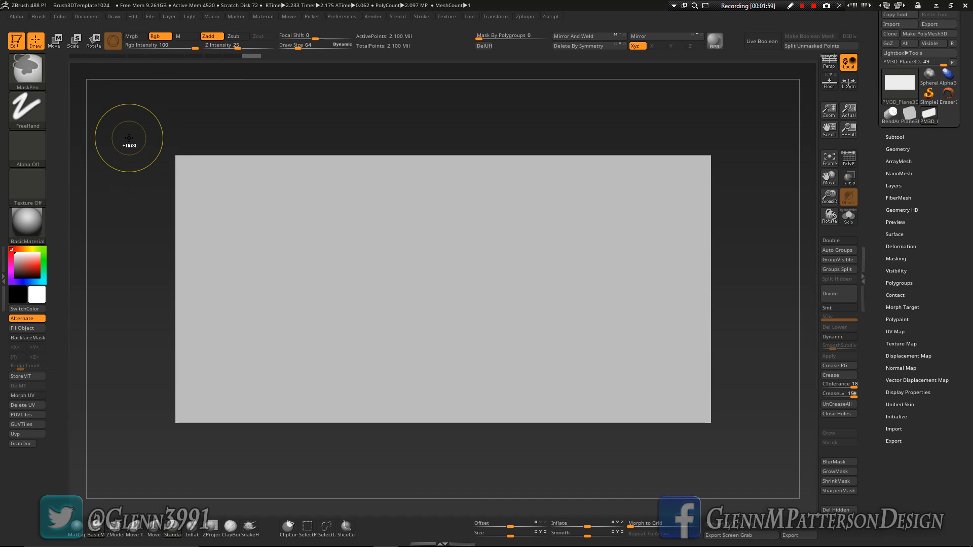
{"action": "left_click", "coordinate": [30, 76], "text": "ctrl"}
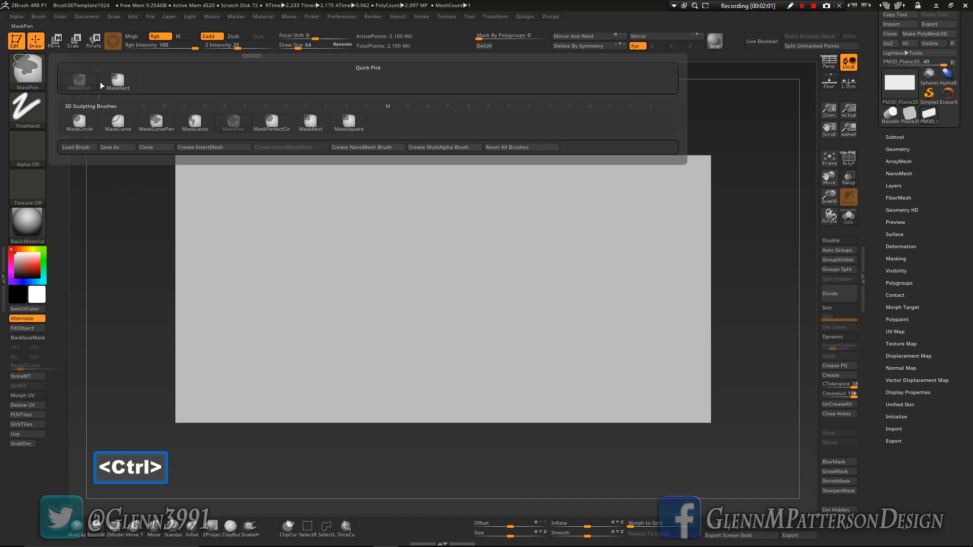
{"action": "left_click", "coordinate": [120, 86], "text": "ctrl"}
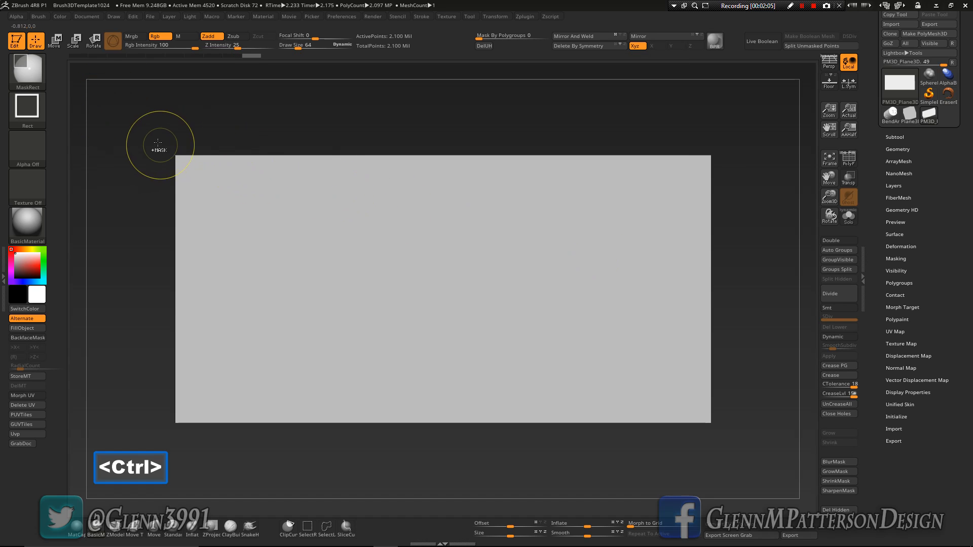
Mask a narrow full-width band along the upper edge of the plane and another along its lower edge.
{"action": "left_click_drag", "start_coordinate": [152, 136], "coordinate": [745, 183], "text": "ctrl"}
{"action": "left_click_drag", "start_coordinate": [733, 446], "coordinate": [750, 466], "text": "ctrl"}
{"action": "left_click_drag", "start_coordinate": [705, 425], "coordinate": [164, 397], "text": "ctrl"}
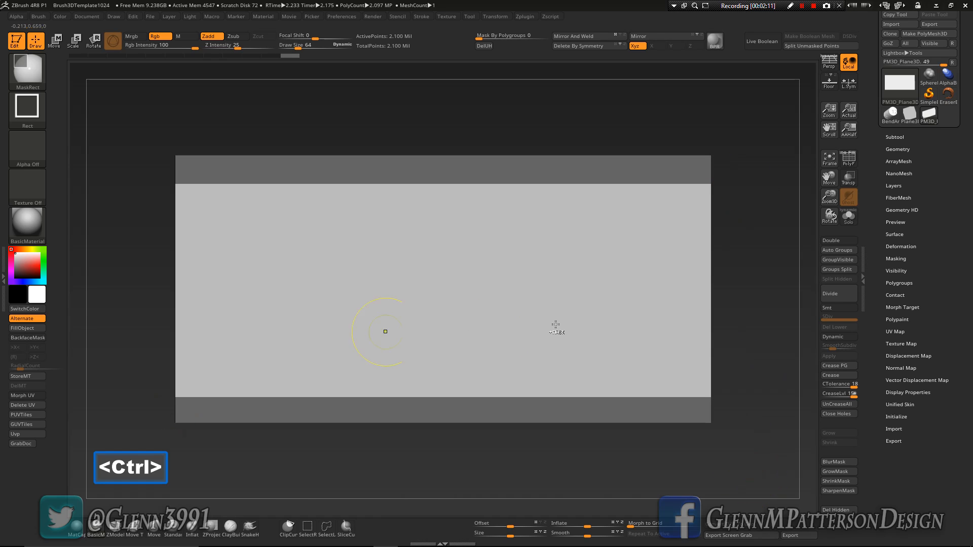
Mask nine separate rectangles of varied widths and heights across the plane's unmasked area between the two edge bands.
{"action": "left_click_drag", "start_coordinate": [193, 201], "coordinate": [313, 349], "text": "ctrl"}
{"action": "left_click_drag", "start_coordinate": [201, 298], "coordinate": [276, 378], "text": "ctrl"}
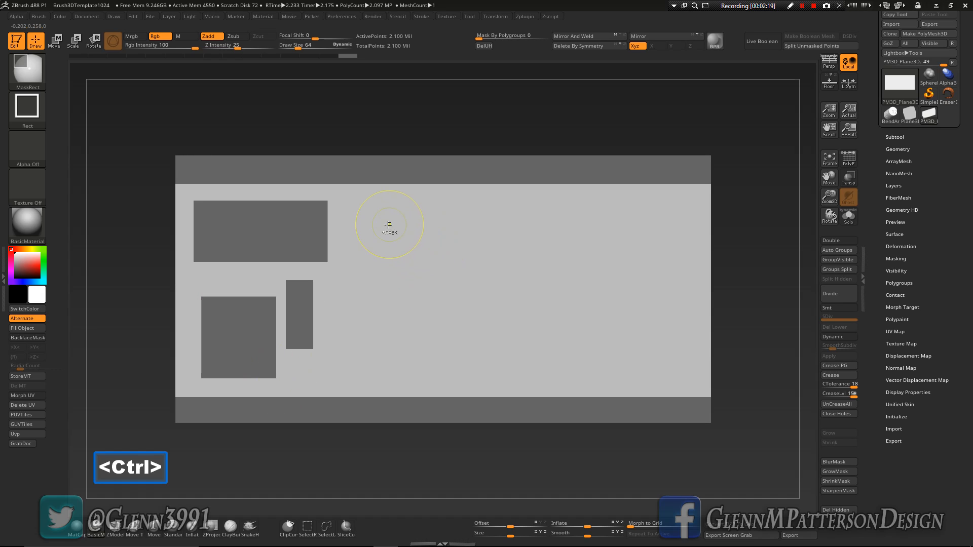
{"action": "left_click_drag", "start_coordinate": [382, 222], "coordinate": [597, 277], "text": "ctrl"}
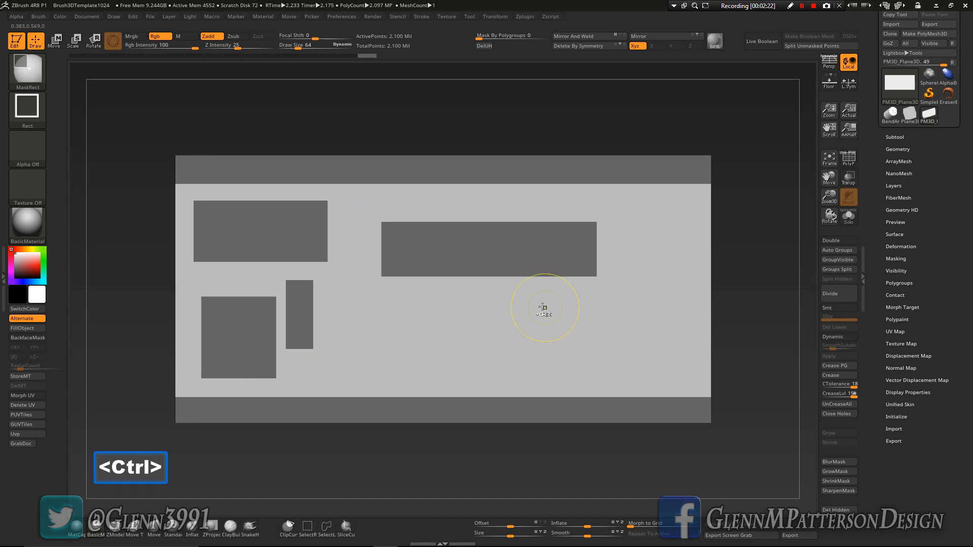
{"action": "left_click_drag", "start_coordinate": [542, 308], "coordinate": [691, 372], "text": "ctrl"}
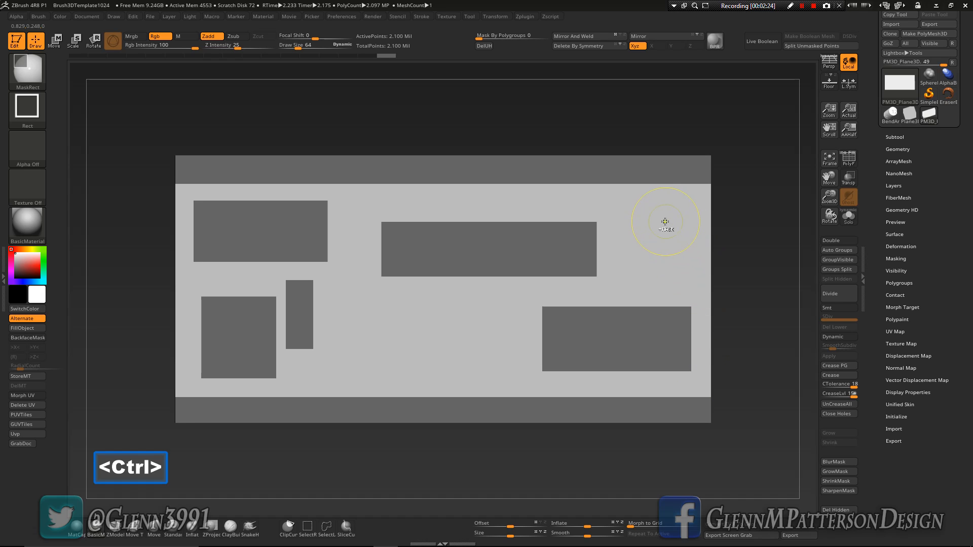
{"action": "left_click_drag", "start_coordinate": [657, 263], "coordinate": [654, 281], "text": "ctrl"}
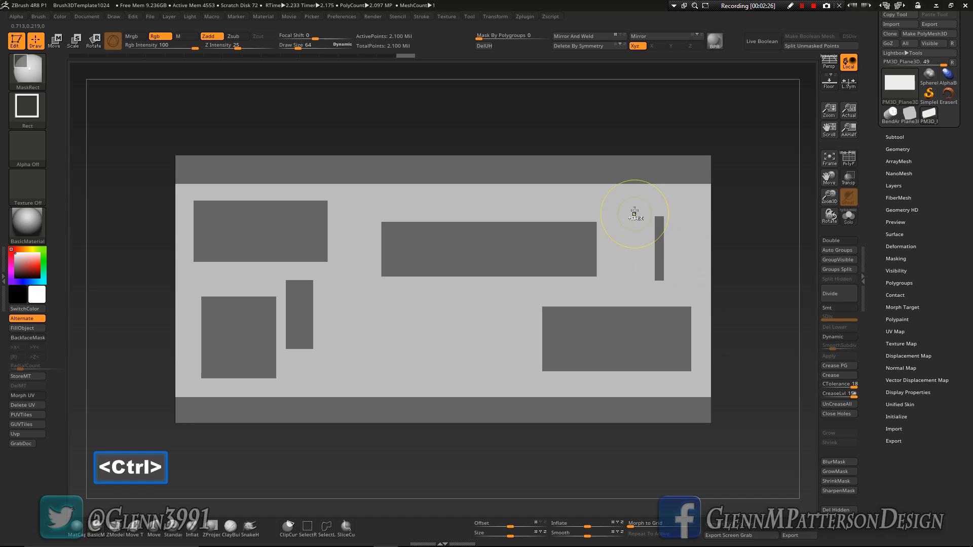
{"action": "left_click_drag", "start_coordinate": [628, 210], "coordinate": [608, 281], "text": "ctrl"}
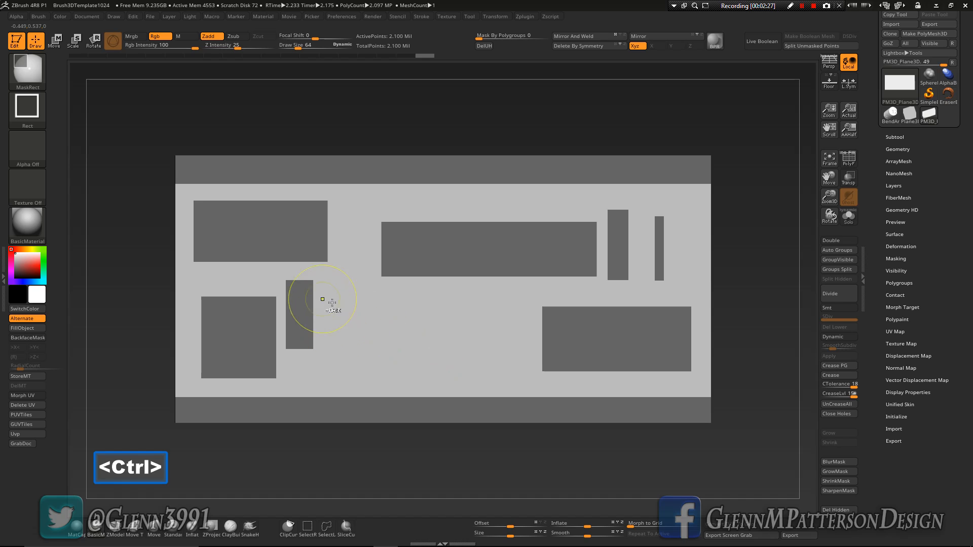
{"action": "left_click_drag", "start_coordinate": [351, 295], "coordinate": [525, 365], "text": "ctrl"}
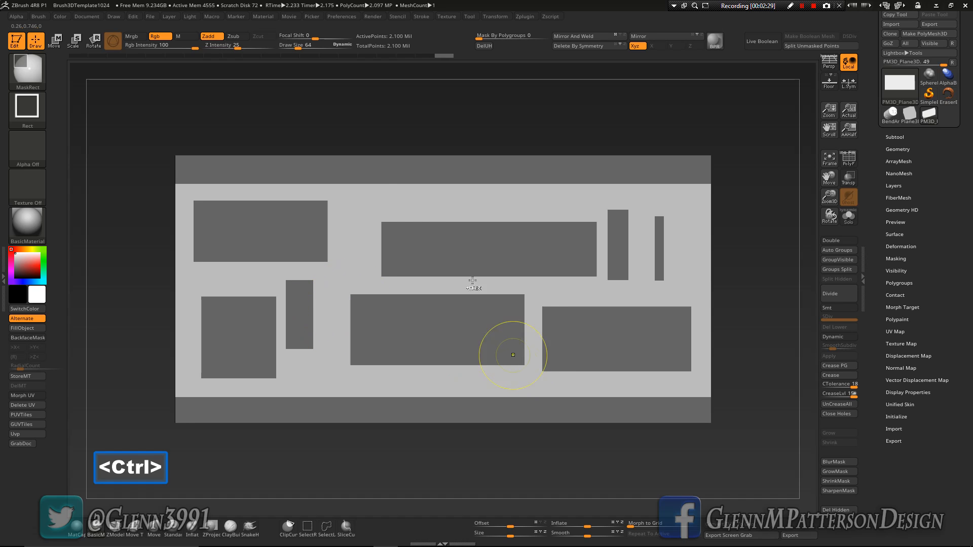
{"action": "left_click_drag", "start_coordinate": [425, 200], "coordinate": [562, 215], "text": "ctrl"}
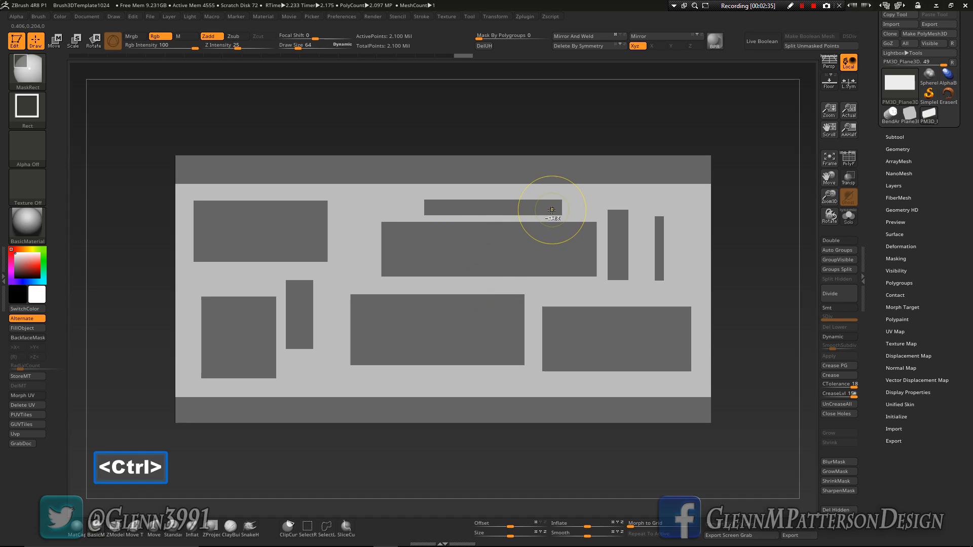
Unmask two rectangular notches in the inner edge of the upper mask band and a thin horizontal slot between them.
{"action": "key", "text": "ctrl+alt"}
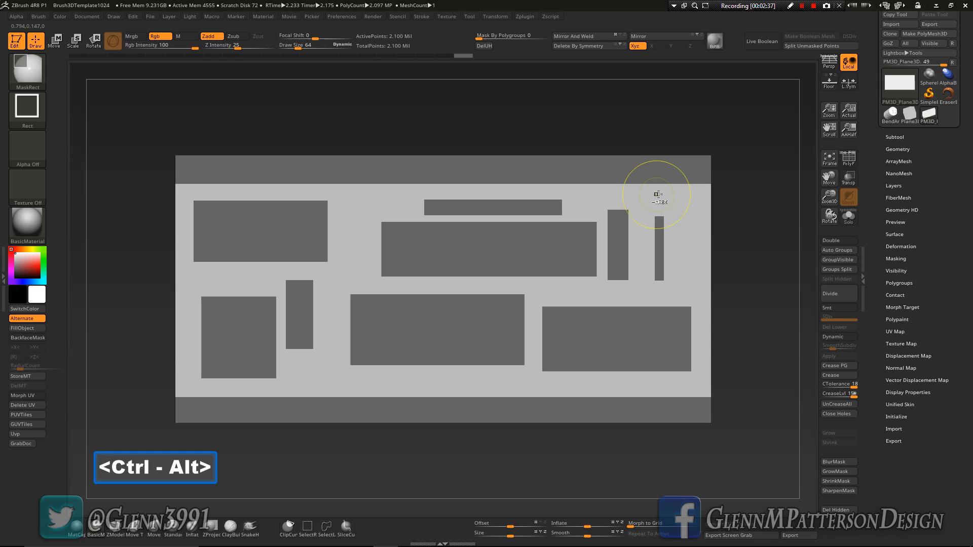
{"action": "left_click_drag", "start_coordinate": [658, 193], "coordinate": [592, 173], "text": "ctrl+alt"}
{"action": "left_click_drag", "start_coordinate": [383, 194], "coordinate": [275, 163], "text": "ctrl+alt"}
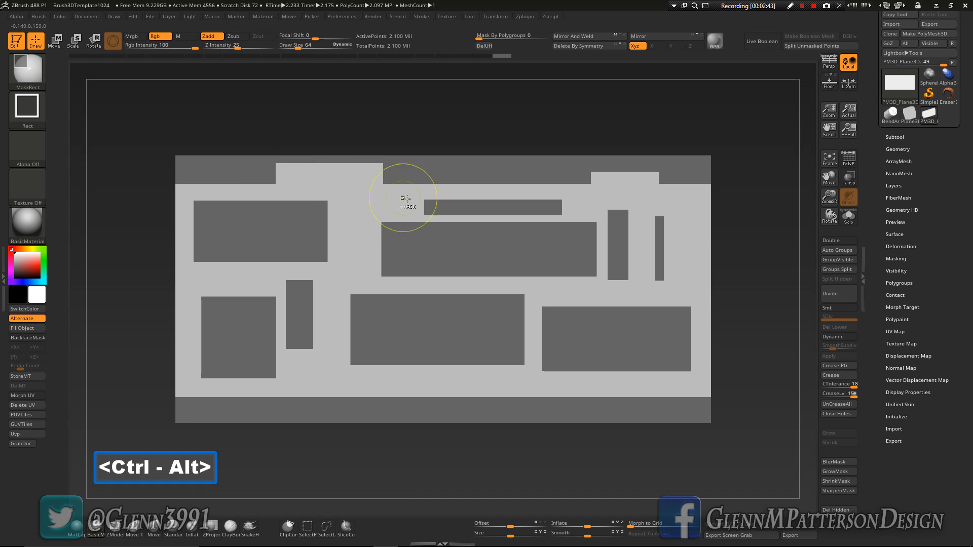
{"action": "left_click_drag", "start_coordinate": [406, 174], "coordinate": [555, 178], "text": "ctrl+alt"}
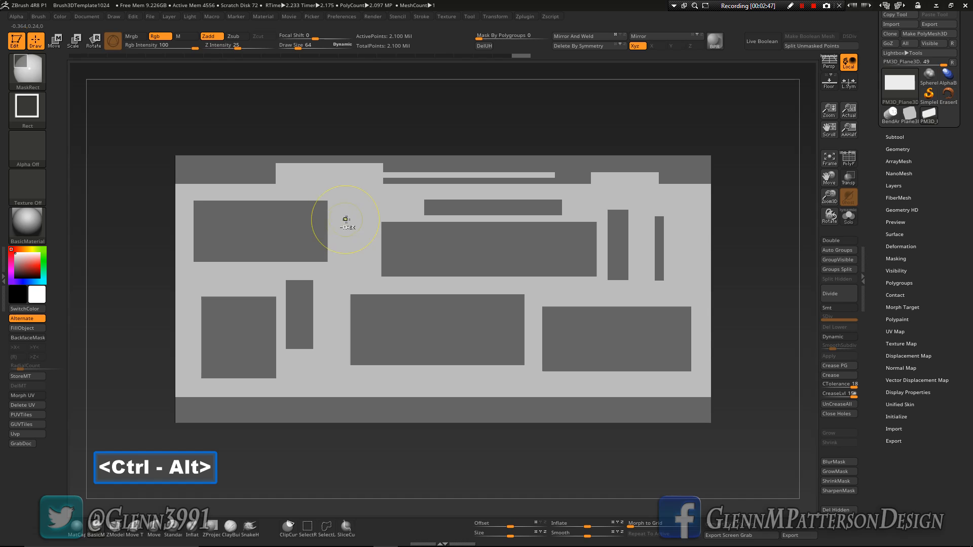
Unmask the lower-right and upper-left corners of the upper-left mask rectangle and a small square window inside it.
{"action": "left_click_drag", "start_coordinate": [350, 219], "coordinate": [259, 274], "text": "ctrl+alt"}
{"action": "left_click_drag", "start_coordinate": [182, 196], "coordinate": [213, 226], "text": "ctrl+alt"}
{"action": "left_click_drag", "start_coordinate": [250, 256], "coordinate": [251, 257], "text": "ctrl+alt"}
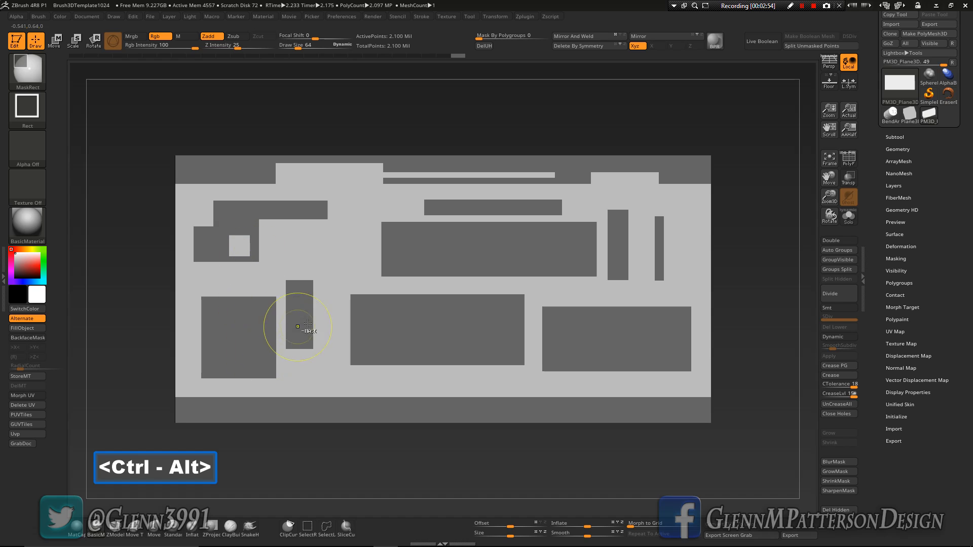
Unmask notches, a stepped slot and a rectangular window in the two wide lower mask rectangles and two of the narrow upright ones.
{"action": "left_click_drag", "start_coordinate": [327, 274], "coordinate": [503, 350], "text": "ctrl+alt"}
{"action": "left_click_drag", "start_coordinate": [481, 306], "coordinate": [418, 326], "text": "ctrl+alt"}
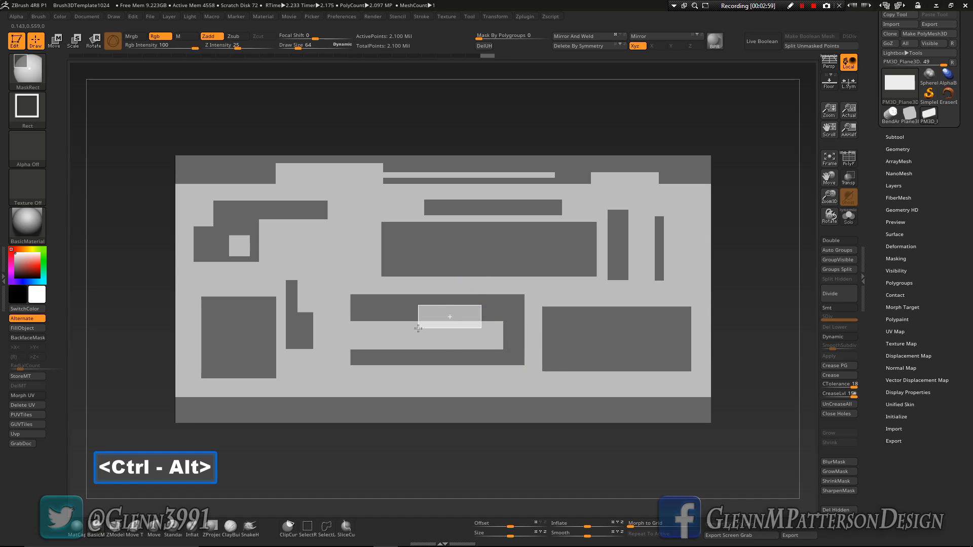
{"action": "left_click_drag", "start_coordinate": [607, 321], "coordinate": [684, 349], "text": "ctrl+alt"}
{"action": "left_click_drag", "start_coordinate": [535, 336], "coordinate": [576, 358], "text": "ctrl+alt"}
{"action": "left_click_drag", "start_coordinate": [641, 239], "coordinate": [621, 257], "text": "ctrl+alt"}
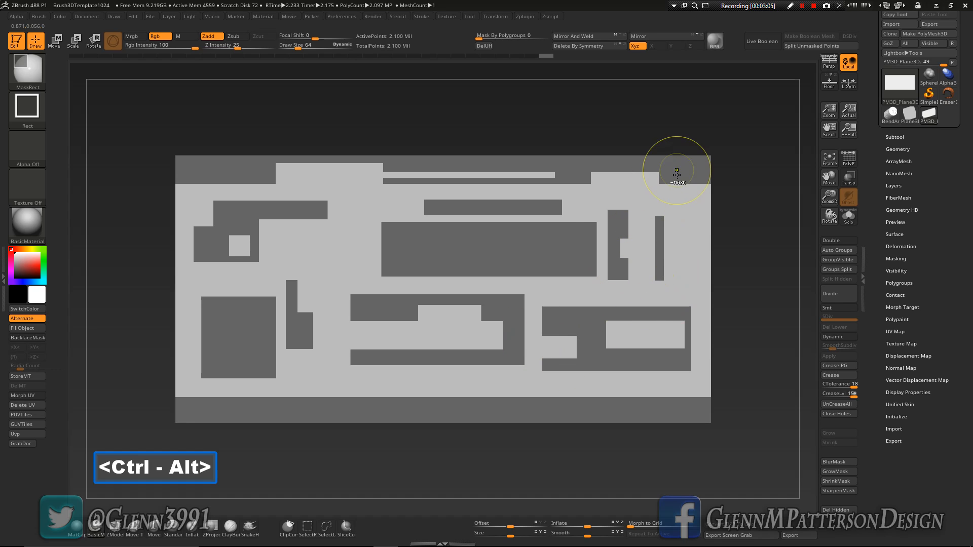
Unmask three rectangular notches in the inner edge of the lower mask band and a thin horizontal slot near its middle.
{"action": "left_click_drag", "start_coordinate": [313, 379], "coordinate": [482, 401], "text": "ctrl+alt"}
{"action": "left_click_drag", "start_coordinate": [669, 391], "coordinate": [572, 415], "text": "ctrl+alt"}
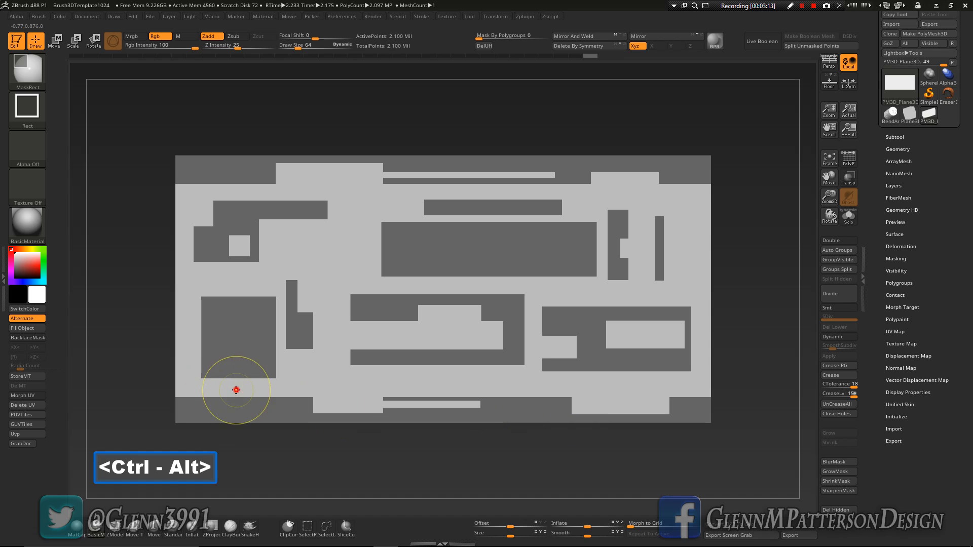
{"action": "left_click_drag", "start_coordinate": [236, 390], "coordinate": [189, 414], "text": "ctrl+alt"}
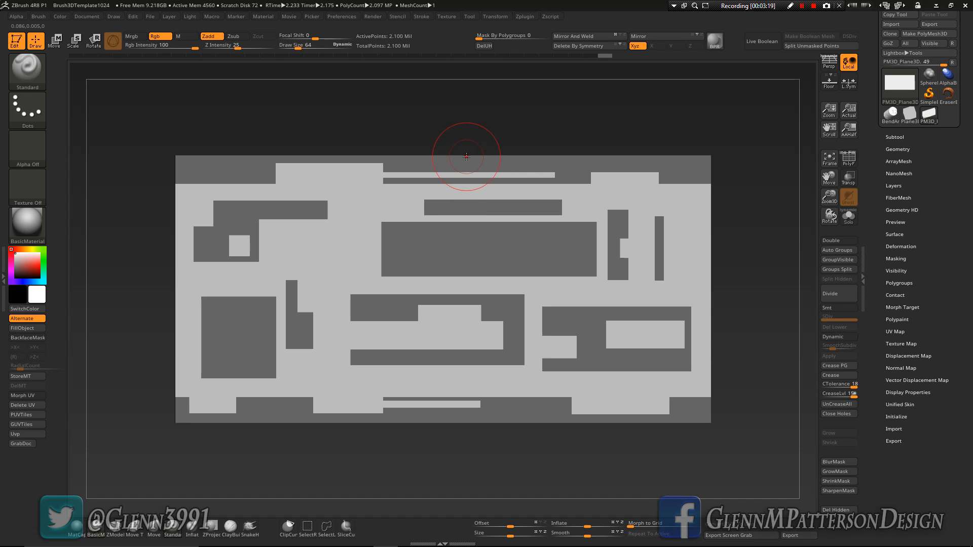
Unmask a notch in the outer side of the lower-left mask block, plus two rectangular windows and a small square one inside it.
{"action": "key", "text": "ctrl+alt"}
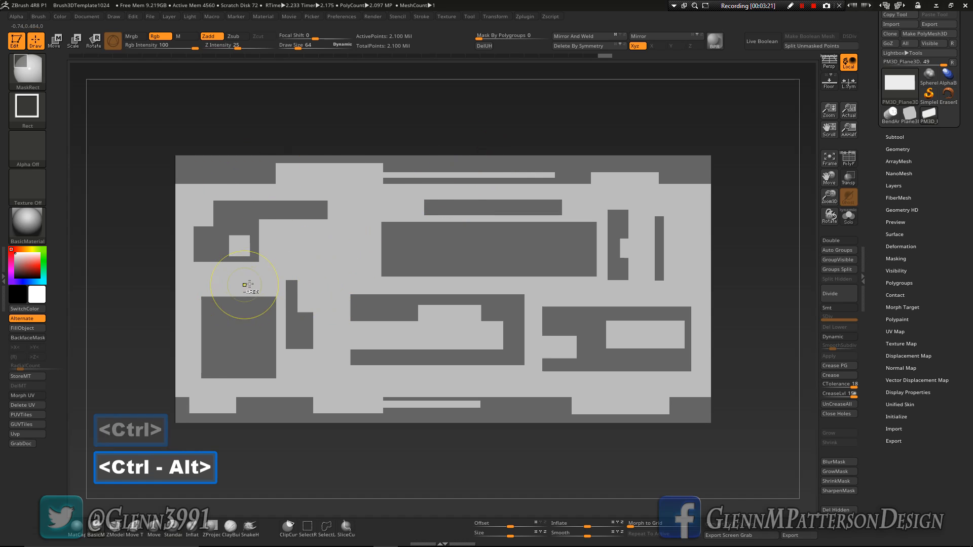
{"action": "left_click_drag", "start_coordinate": [188, 321], "coordinate": [221, 348], "text": "ctrl+alt"}
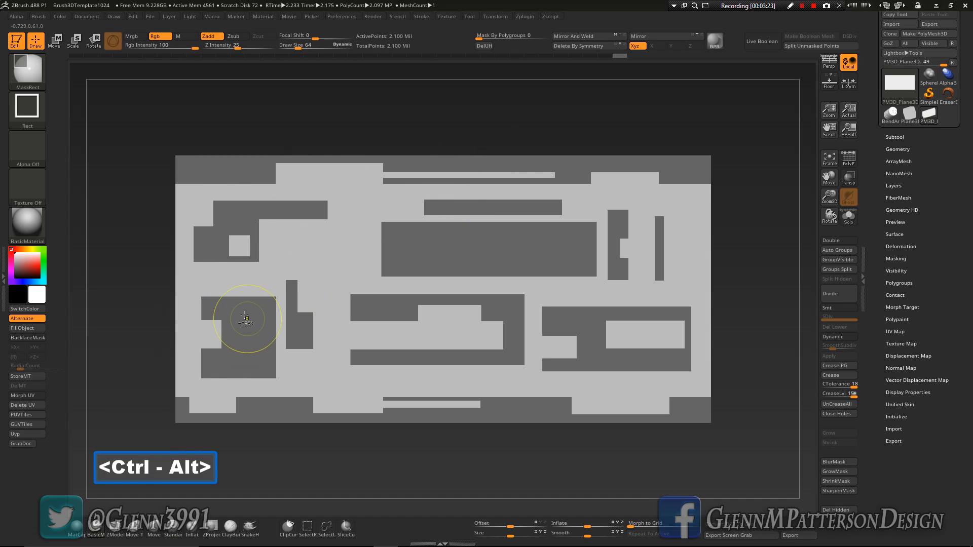
{"action": "left_click_drag", "start_coordinate": [237, 306], "coordinate": [268, 328], "text": "ctrl+alt"}
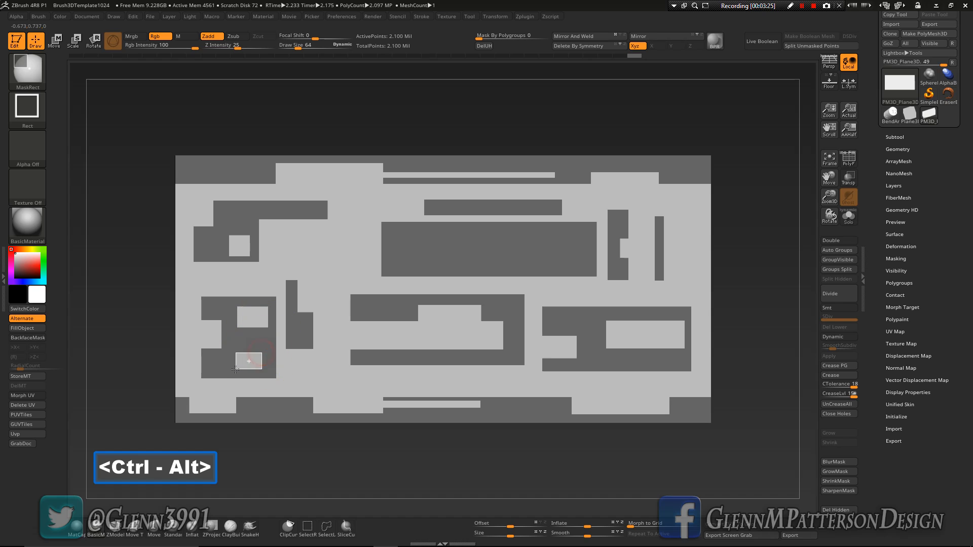
{"action": "left_click_drag", "start_coordinate": [236, 370], "coordinate": [224, 365], "text": "ctrl+alt"}
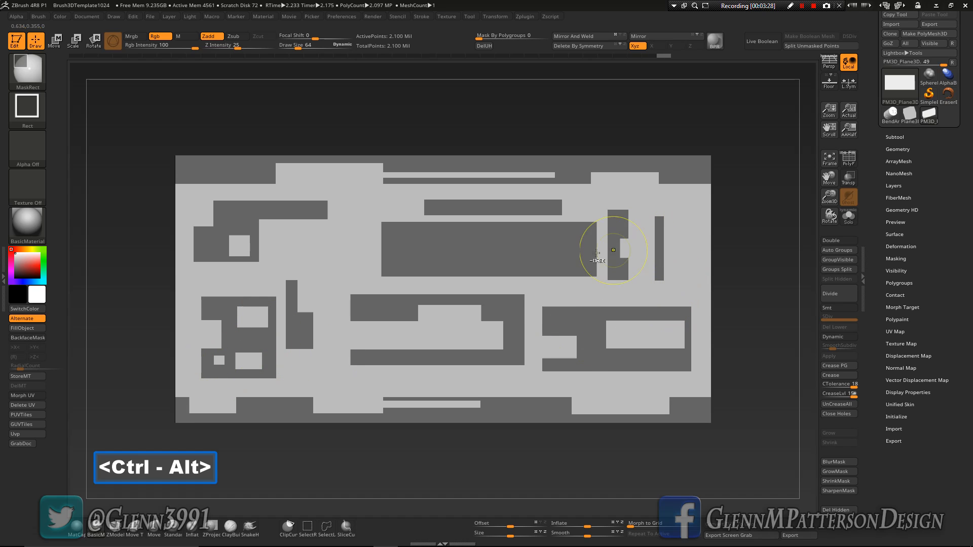
Unmask the lower-left corner and an inner window of the wide upper-middle mask rectangle, and notch the upper edge of the bar above it.
{"action": "left_click_drag", "start_coordinate": [357, 254], "coordinate": [460, 286], "text": "ctrl+alt"}
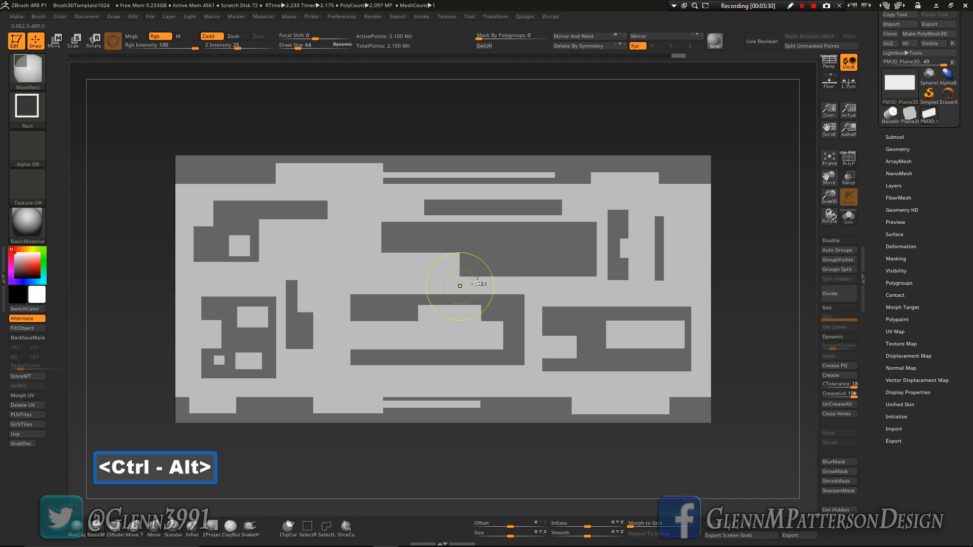
{"action": "left_click_drag", "start_coordinate": [527, 254], "coordinate": [569, 241], "text": "ctrl+alt"}
{"action": "left_click_drag", "start_coordinate": [496, 260], "coordinate": [496, 260], "text": "ctrl+alt"}
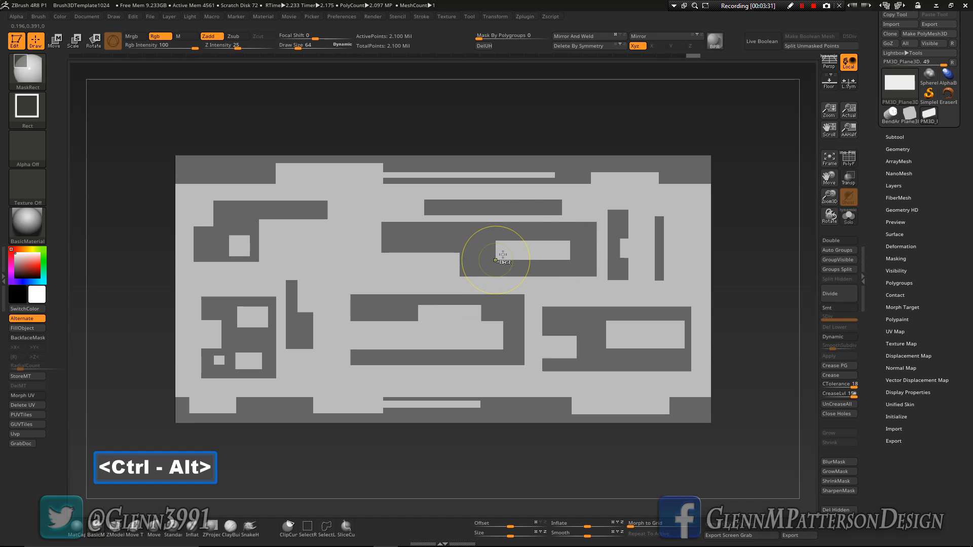
{"action": "left_click_drag", "start_coordinate": [522, 191], "coordinate": [460, 210], "text": "ctrl+alt"}
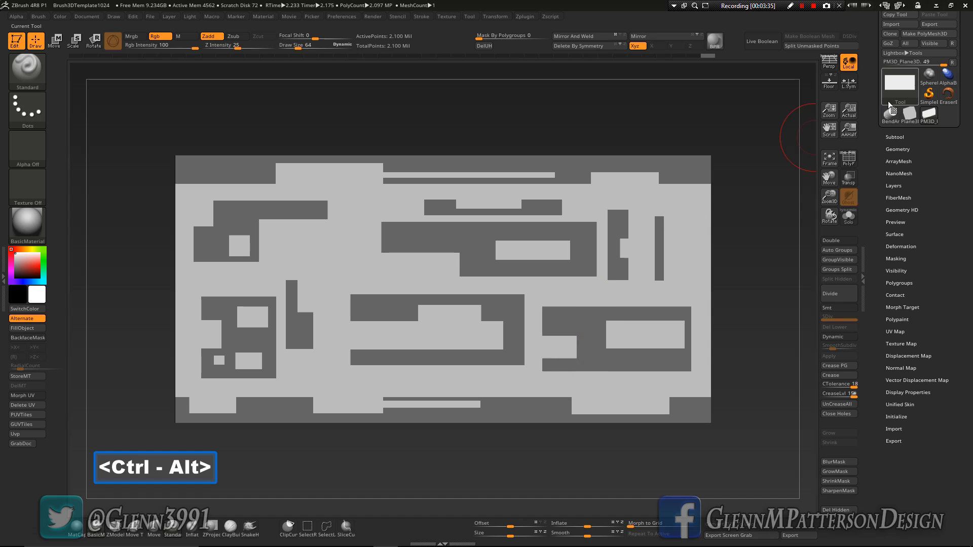
Set the subtool Extract smoothness to 0 and its thickness to 0.1.
{"action": "left_click", "coordinate": [895, 137]}
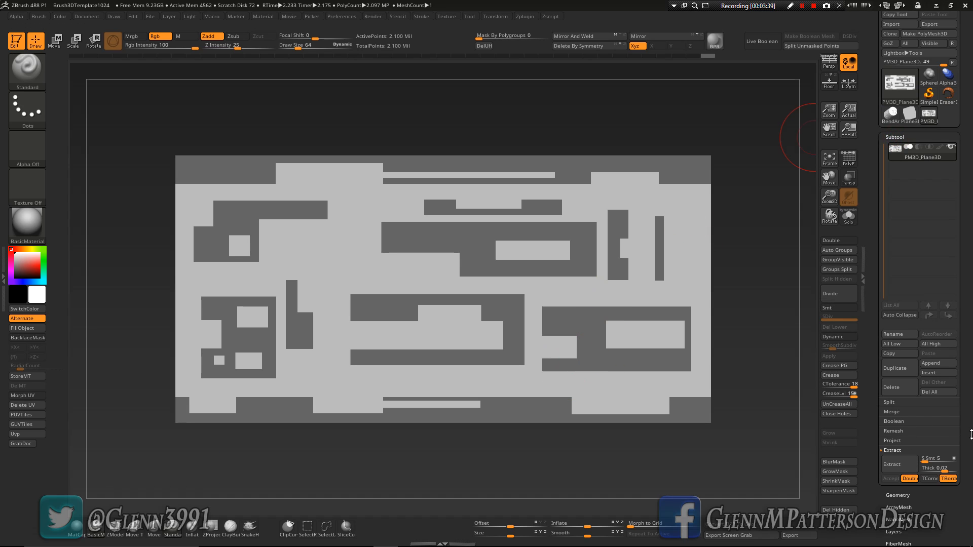
{"action": "scroll", "coordinate": [933, 416], "scroll_direction": "down", "scroll_amount": 2}
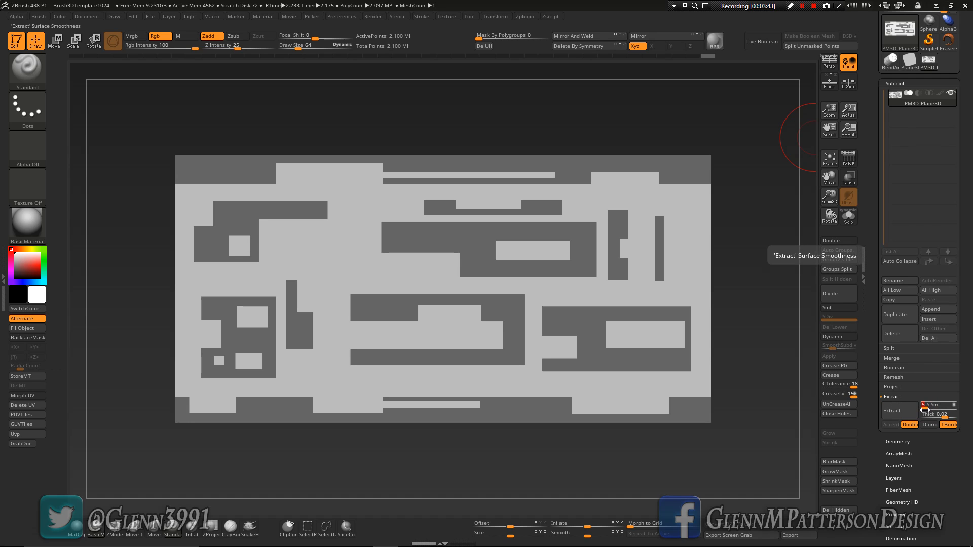
{"action": "type", "text": "0"}
{"action": "key", "text": "Return"}
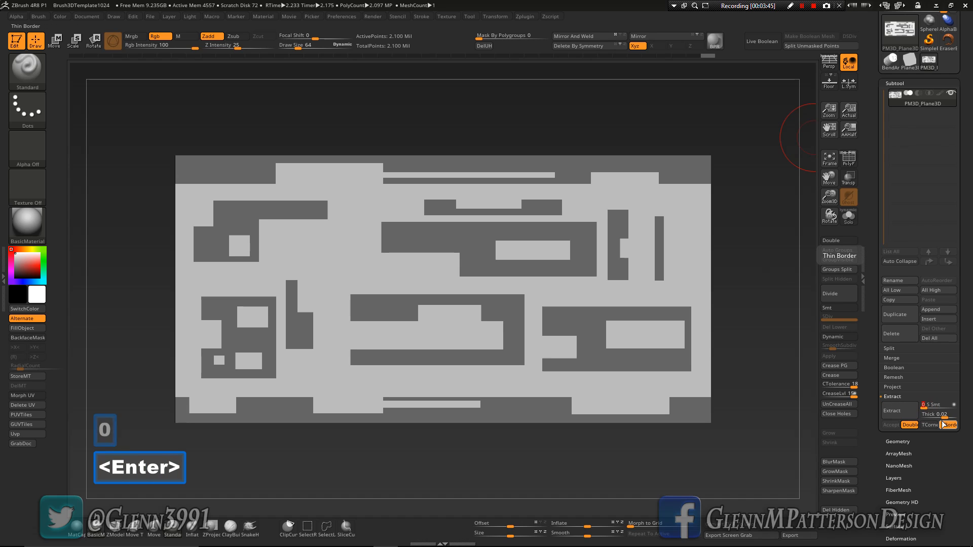
{"action": "left_click", "coordinate": [935, 416]}
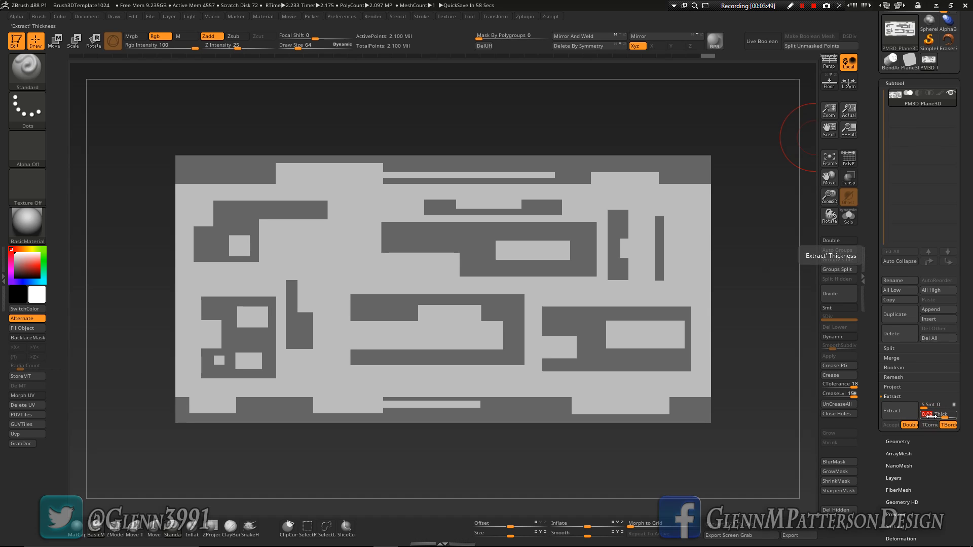
{"action": "type", "text": ".1"}
{"action": "key", "text": "Return"}
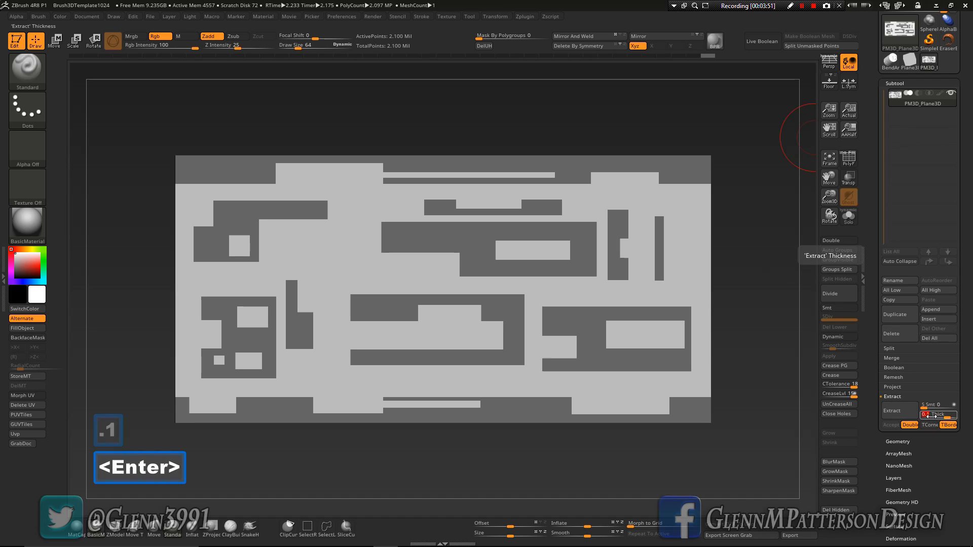
Extract the masked shapes from the plane and accept them as a new subtool.
{"action": "left_click_drag", "start_coordinate": [774, 365], "coordinate": [747, 374]}
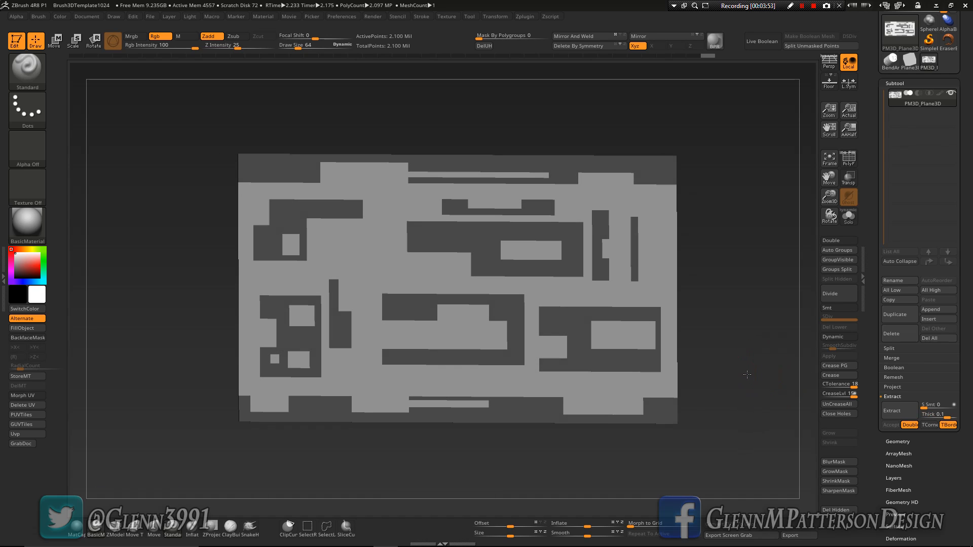
{"action": "left_click", "coordinate": [902, 414]}
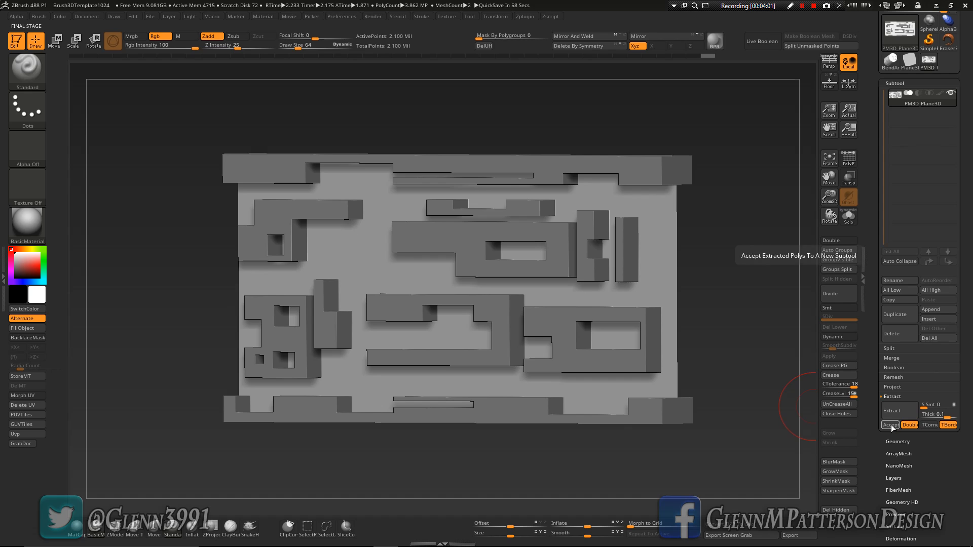
{"action": "left_click", "coordinate": [891, 425]}
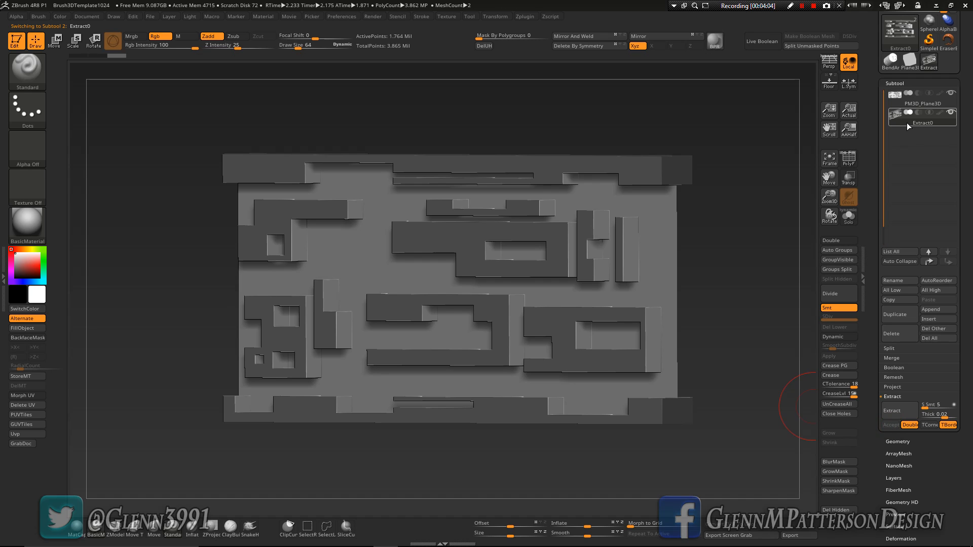
Select the extracted subtool, isolate it with Solo and clear its mask.
{"action": "mouse_move", "coordinate": [936, 119]}
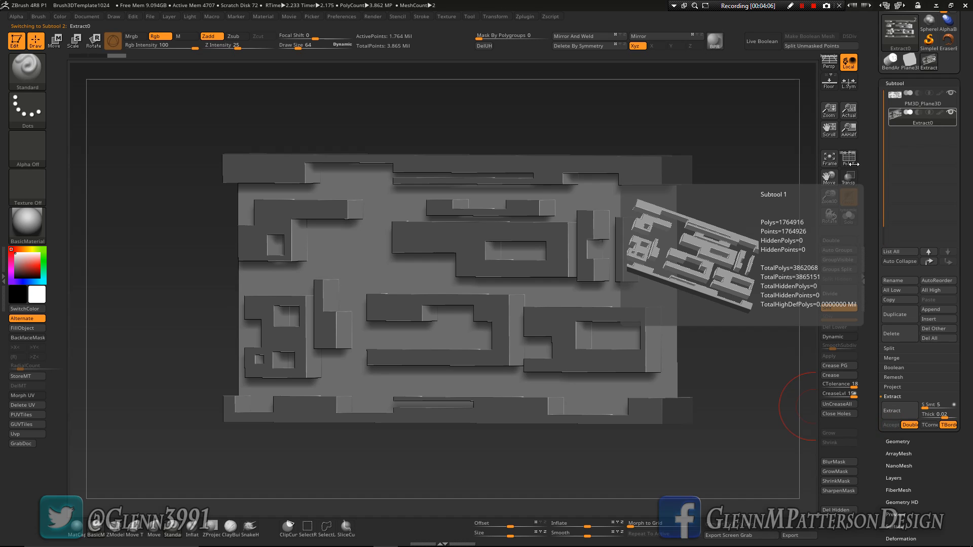
{"action": "left_click_drag", "start_coordinate": [739, 359], "coordinate": [761, 337]}
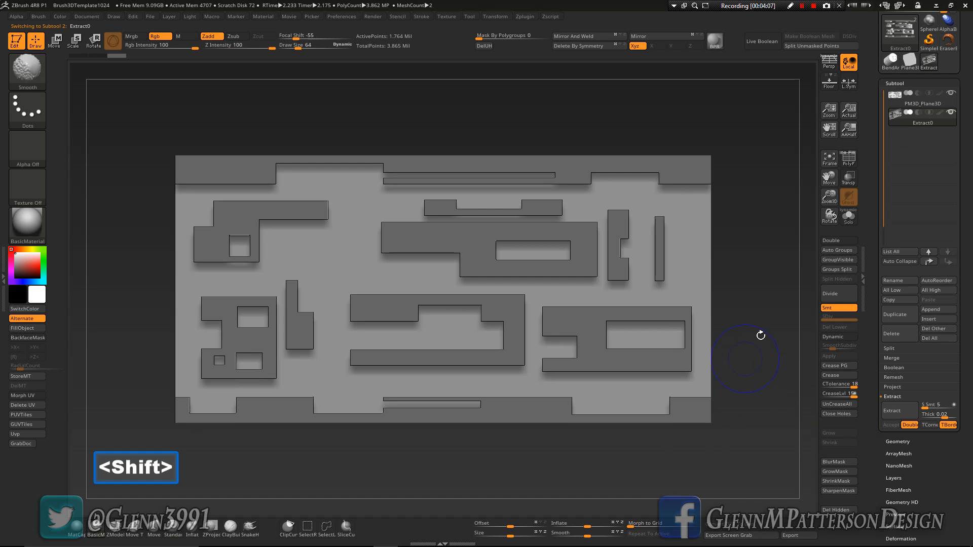
{"action": "left_click", "coordinate": [845, 219]}
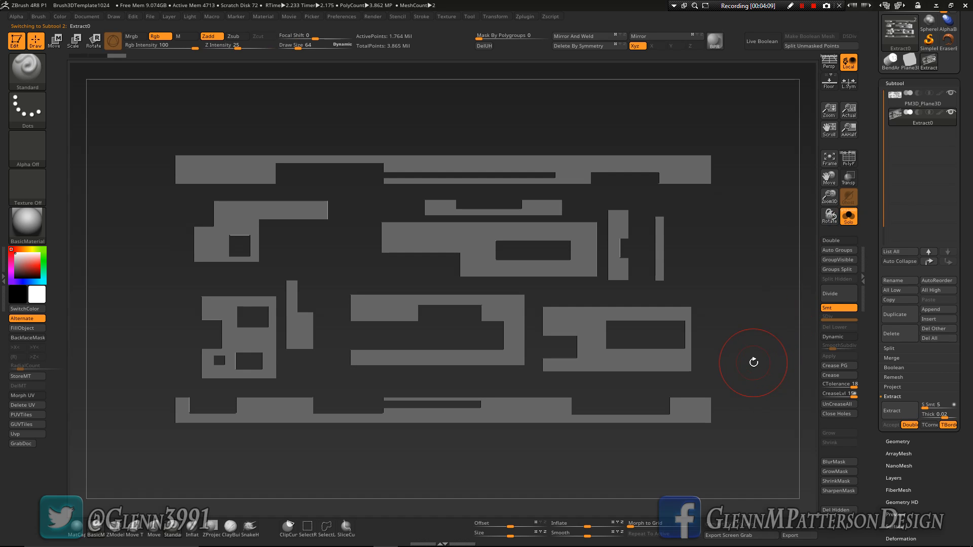
{"action": "mouse_move", "coordinate": [737, 325]}
{"action": "left_mouse_down"}
{"action": "mouse_move", "coordinate": [720, 322]}
{"action": "mouse_move", "coordinate": [719, 306]}
{"action": "mouse_move", "coordinate": [732, 325]}
{"action": "left_mouse_up"}
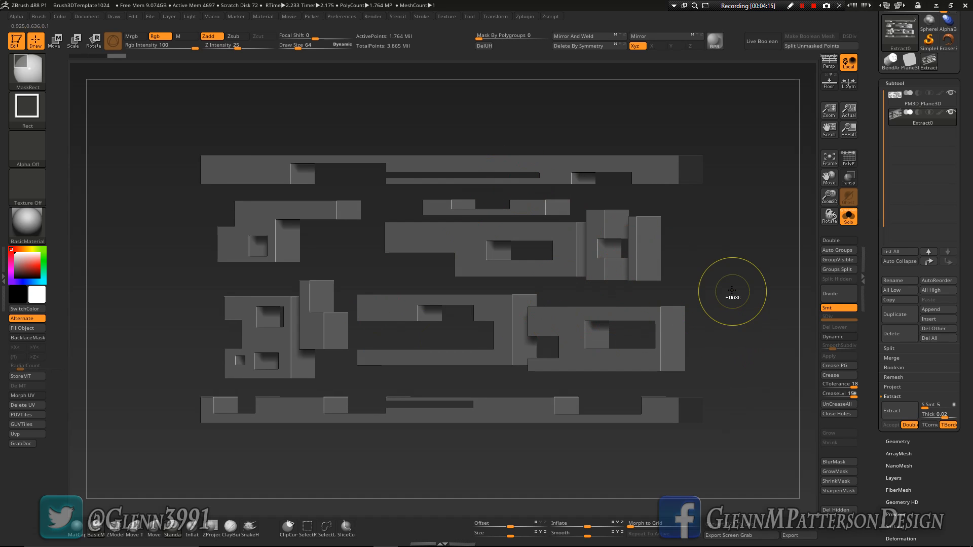
{"action": "left_click", "coordinate": [740, 315], "text": "ctrl"}
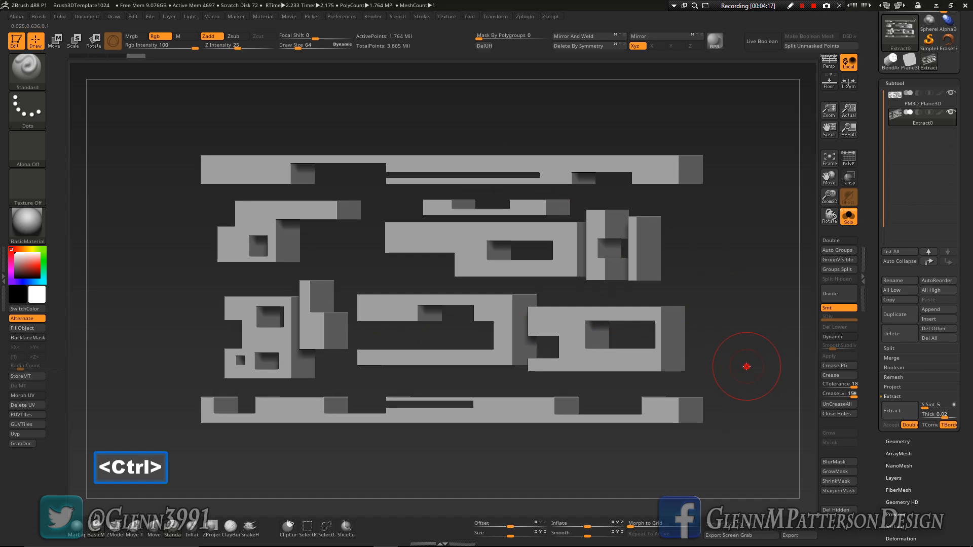
Apply the Bend Arc deformer to the front-facing extracted pattern and bend it from its upper middle handle into a full ring.
{"action": "left_click_drag", "start_coordinate": [747, 365], "coordinate": [758, 364], "text": "shift"}
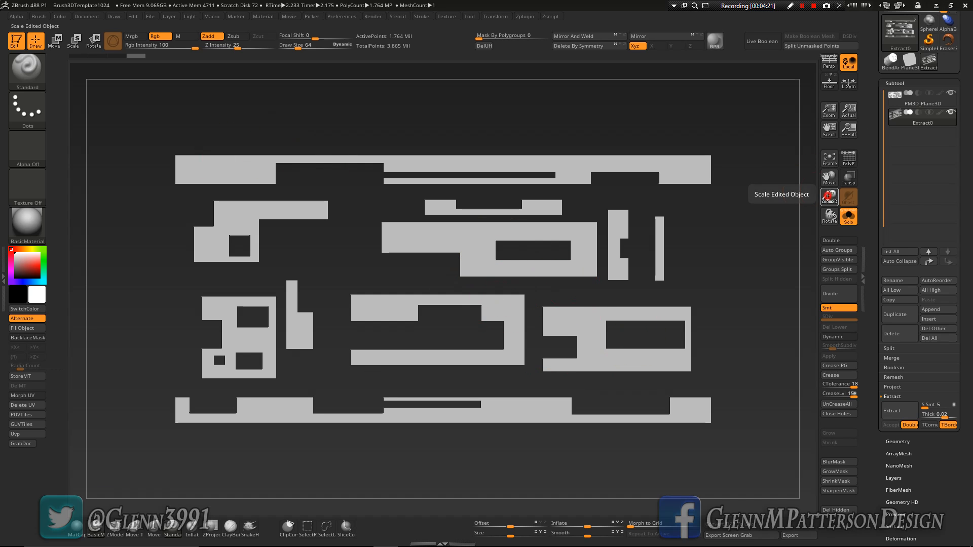
{"action": "left_click", "coordinate": [830, 159]}
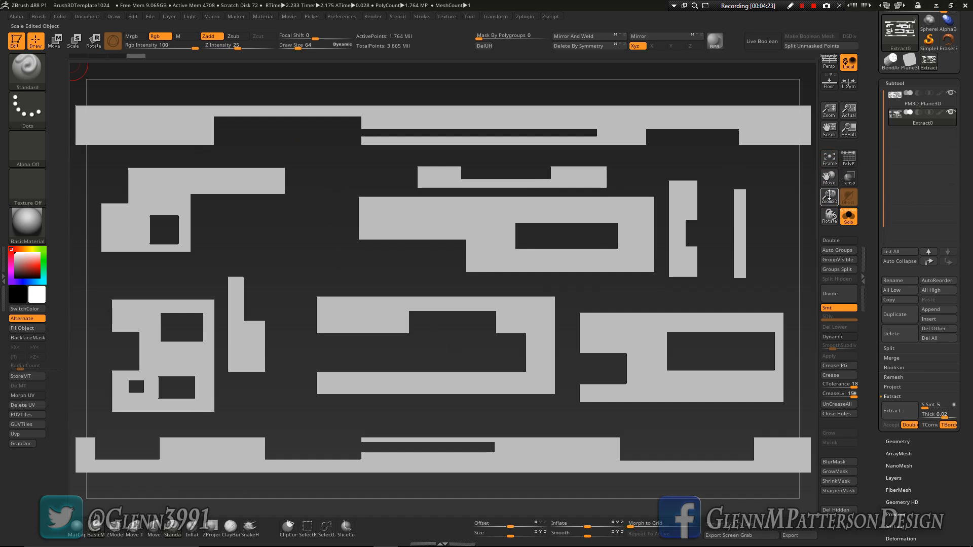
{"action": "left_click_drag", "start_coordinate": [829, 197], "coordinate": [798, 260]}
{"action": "left_click_drag", "start_coordinate": [829, 195], "coordinate": [821, 168]}
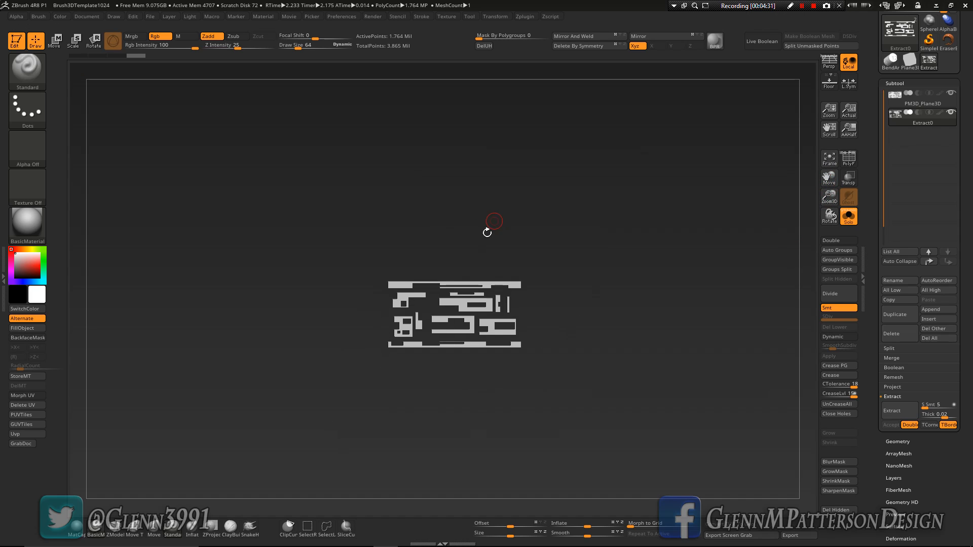
{"action": "key", "text": "w"}
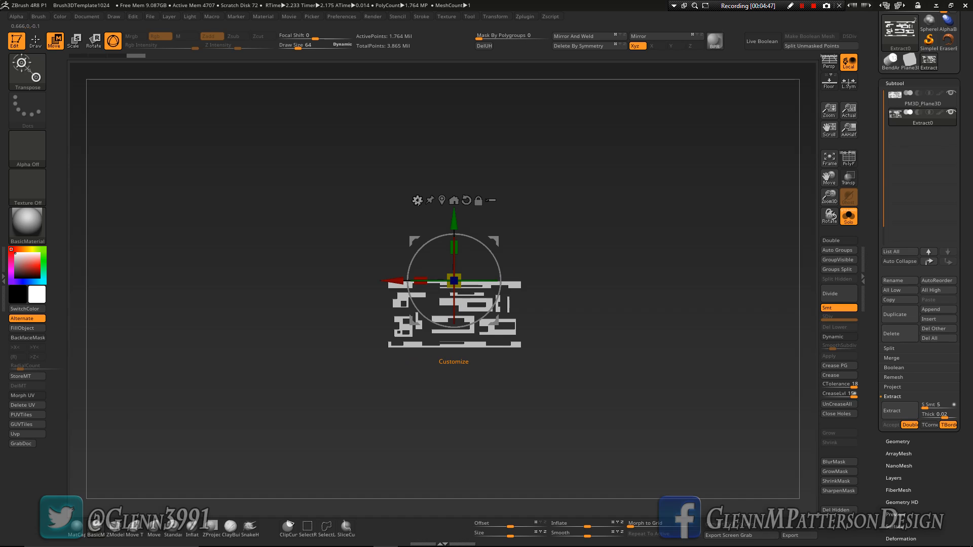
{"action": "left_click", "coordinate": [417, 201]}
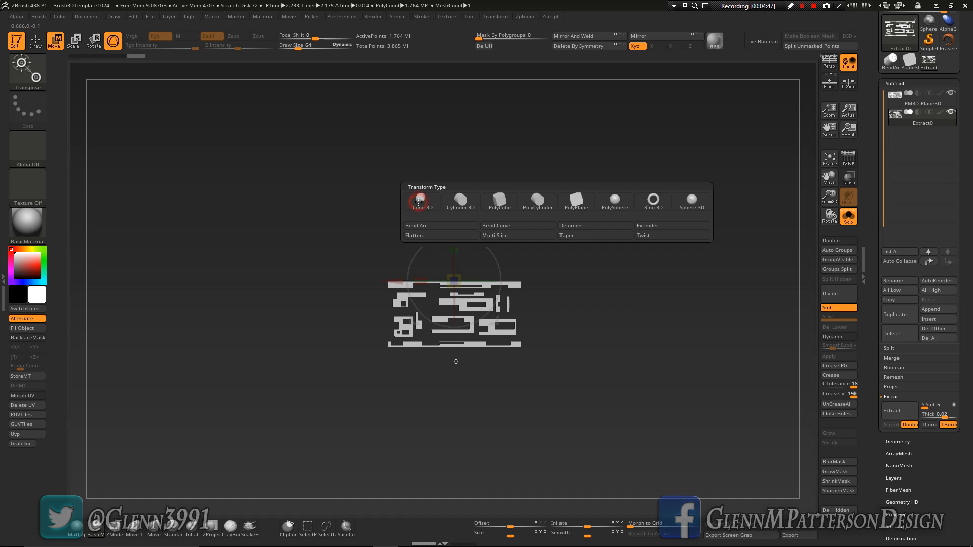
{"action": "left_click", "coordinate": [426, 229]}
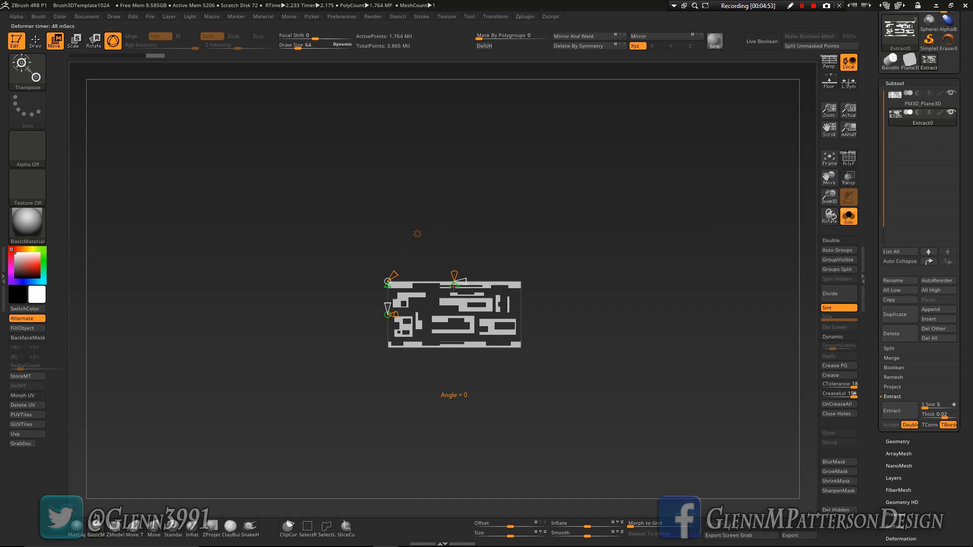
{"action": "mouse_move", "coordinate": [619, 356]}
{"action": "left_mouse_down"}
{"action": "mouse_move", "coordinate": [616, 330]}
{"action": "mouse_move", "coordinate": [638, 352]}
{"action": "mouse_move", "coordinate": [632, 357]}
{"action": "left_mouse_up"}
{"action": "left_click_drag", "start_coordinate": [455, 285], "coordinate": [456, 112]}
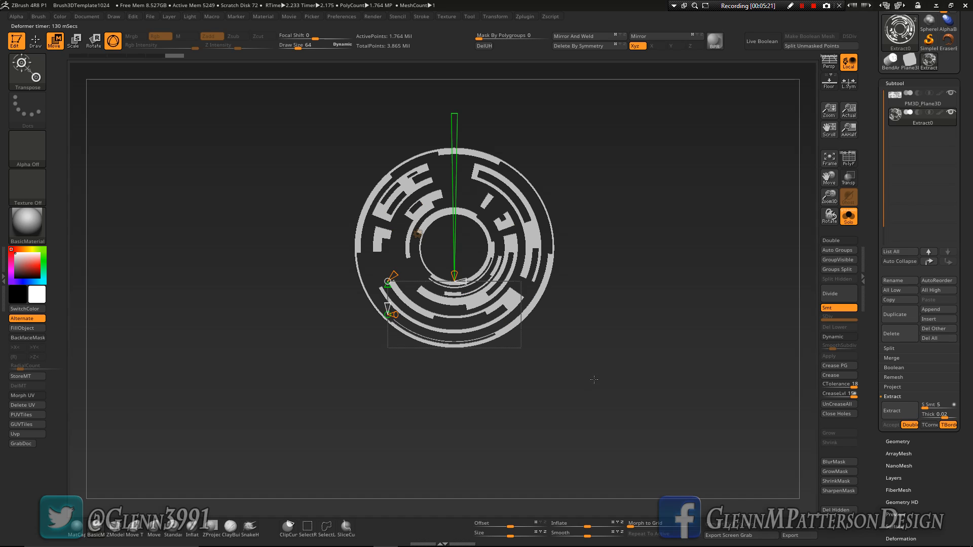
Tighten the bent ring with the Bend Arc handle at its inner lower edge and accept the deformation.
{"action": "mouse_move", "coordinate": [596, 381]}
{"action": "left_mouse_down"}
{"action": "mouse_move", "coordinate": [565, 372]}
{"action": "mouse_move", "coordinate": [597, 352]}
{"action": "mouse_move", "coordinate": [620, 361]}
{"action": "mouse_move", "coordinate": [599, 377]}
{"action": "left_mouse_up"}
{"action": "mouse_move", "coordinate": [463, 281]}
{"action": "left_click_drag", "start_coordinate": [464, 281], "coordinate": [418, 278]}
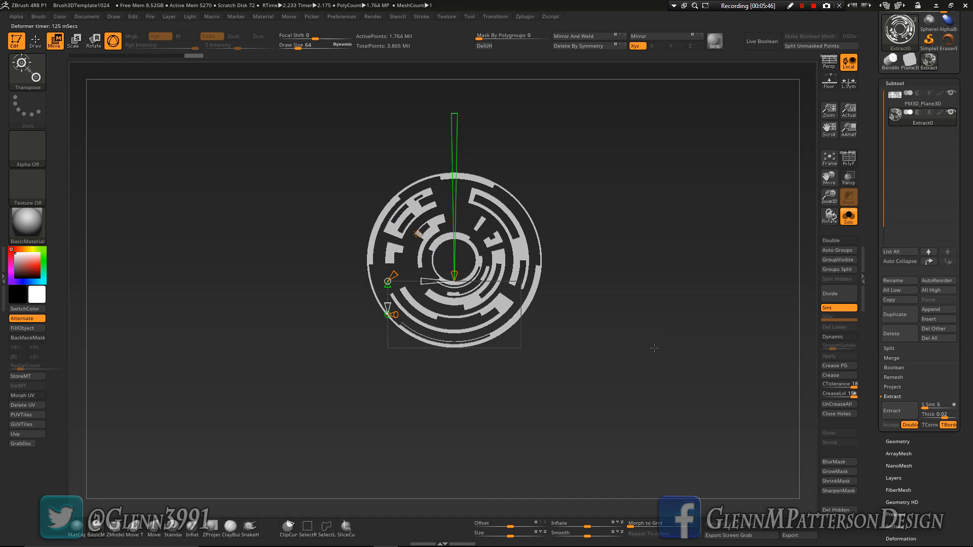
{"action": "mouse_move", "coordinate": [655, 349]}
{"action": "left_mouse_down"}
{"action": "mouse_move", "coordinate": [649, 324]}
{"action": "mouse_move", "coordinate": [649, 345]}
{"action": "left_mouse_up"}
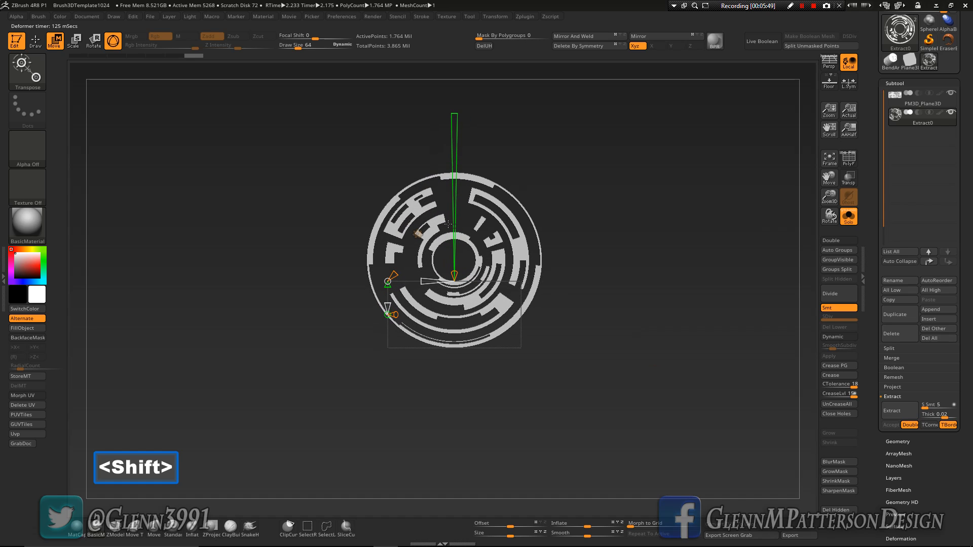
{"action": "left_click", "coordinate": [418, 235]}
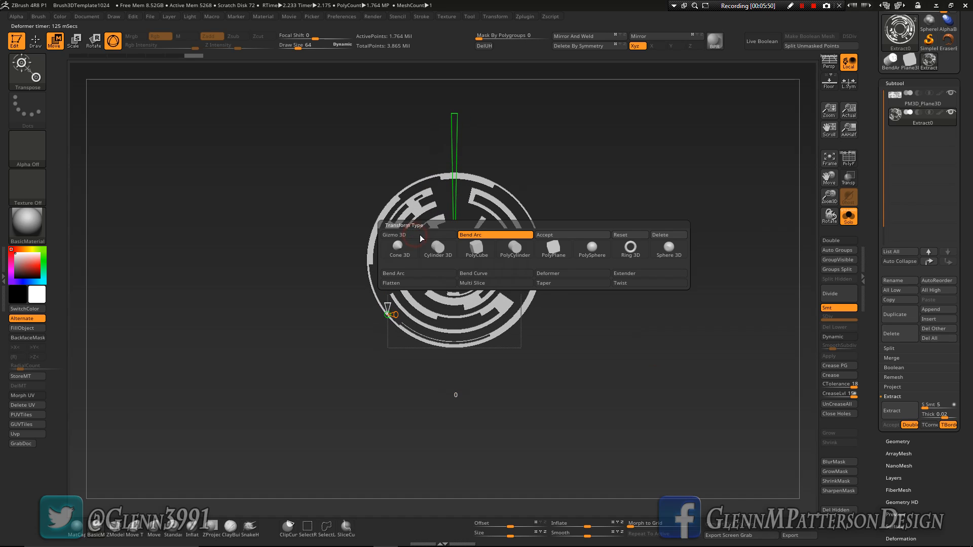
{"action": "left_click", "coordinate": [579, 236]}
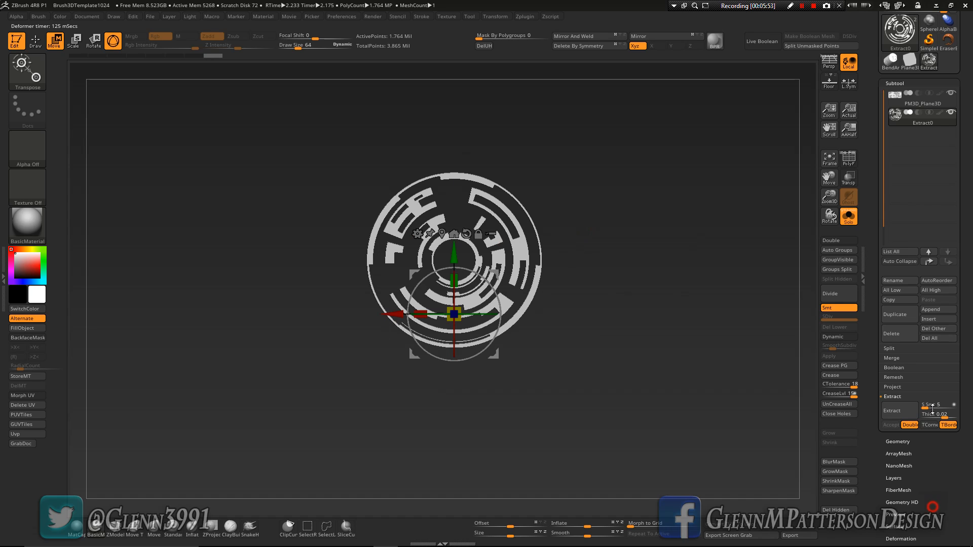
Unify the ring through the Deformation settings and move the gizmo to the ring's centre.
{"action": "left_click_drag", "start_coordinate": [932, 409], "coordinate": [936, 477]}
{"action": "left_click", "coordinate": [904, 391]}
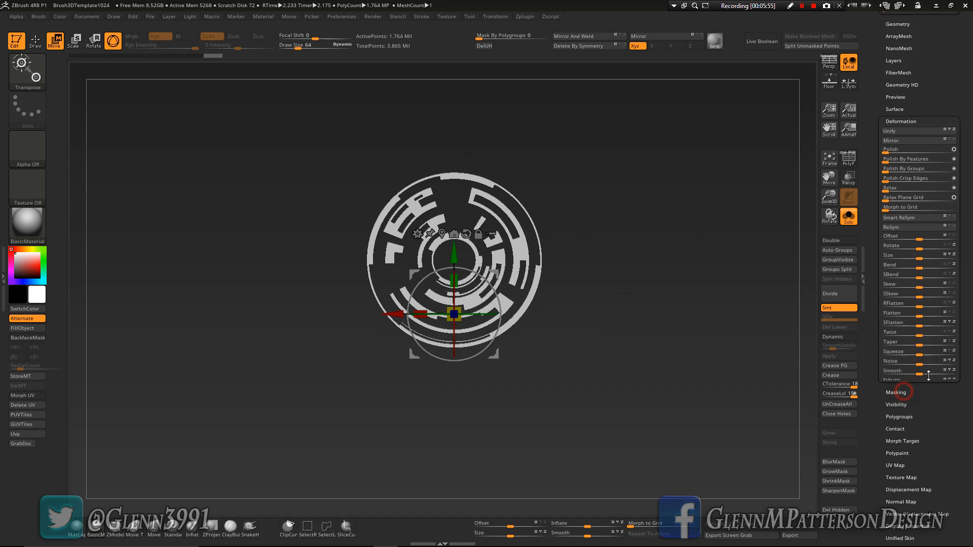
{"action": "left_click_drag", "start_coordinate": [970, 274], "coordinate": [970, 329]}
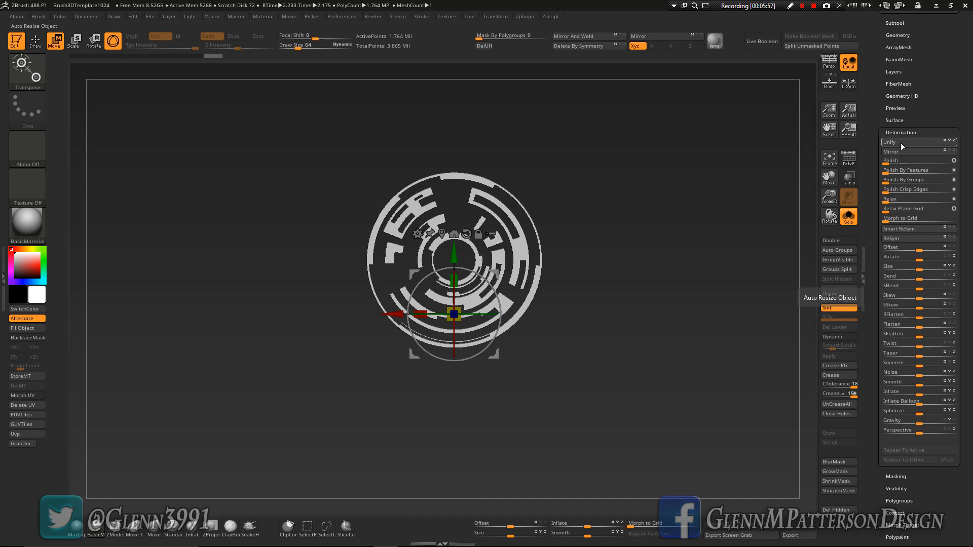
{"action": "left_click", "coordinate": [902, 143]}
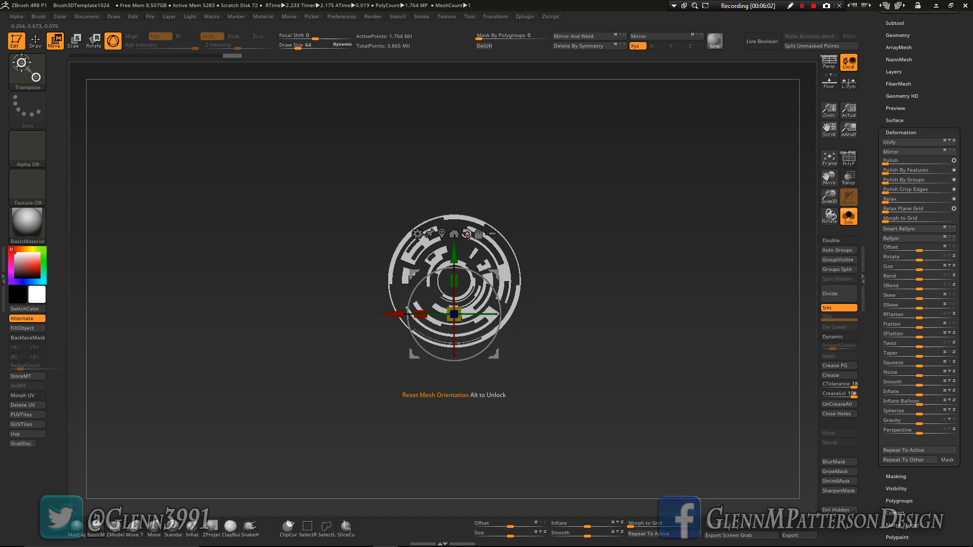
{"action": "key", "text": "alt"}
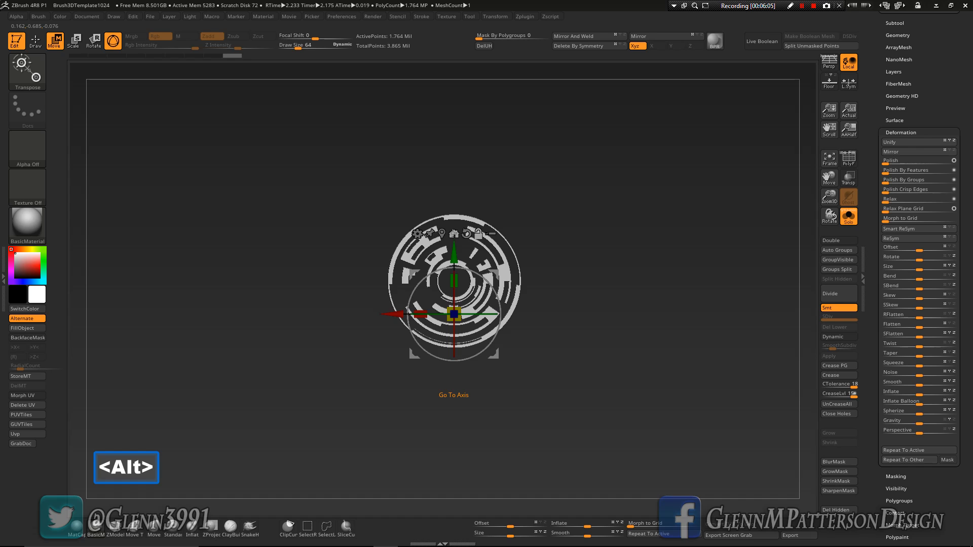
{"action": "left_click", "coordinate": [454, 233], "text": "alt"}
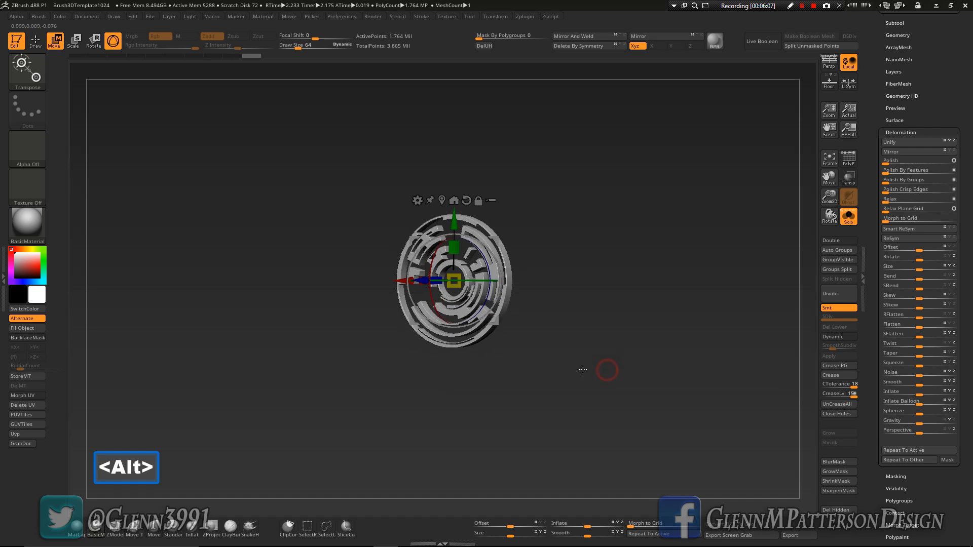
Turn off Use and Keep Polypaint in Decimation Master and pre-process the current ring subtool.
{"action": "left_click_drag", "start_coordinate": [583, 370], "coordinate": [614, 379]}
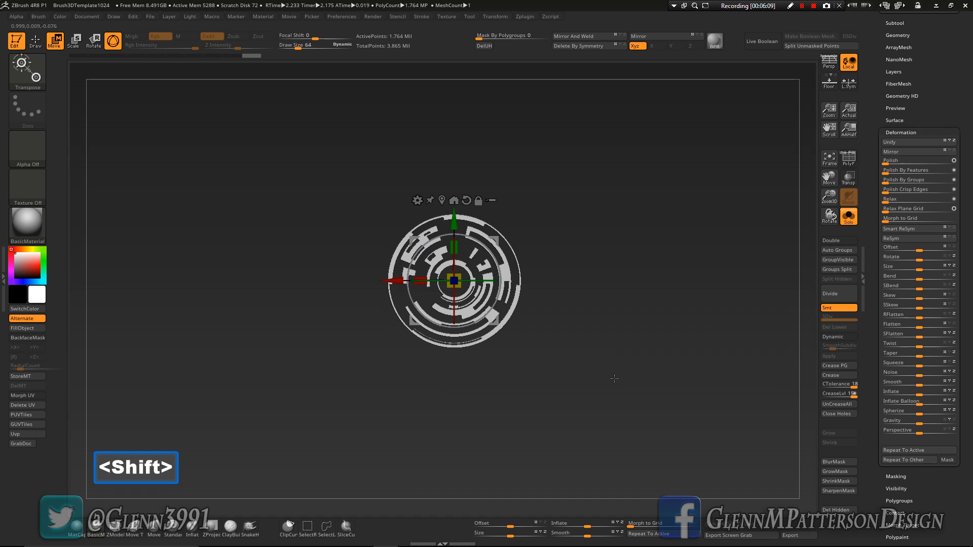
{"action": "left_click_drag", "start_coordinate": [830, 197], "coordinate": [826, 332]}
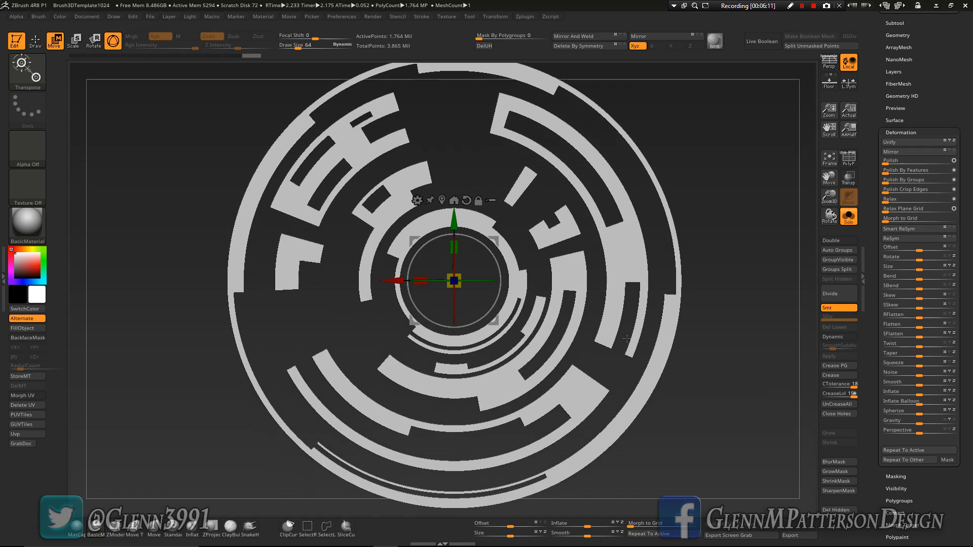
{"action": "mouse_move", "coordinate": [628, 339]}
{"action": "left_mouse_down"}
{"action": "mouse_move", "coordinate": [598, 348]}
{"action": "mouse_move", "coordinate": [536, 232]}
{"action": "mouse_move", "coordinate": [628, 273]}
{"action": "mouse_move", "coordinate": [605, 344]}
{"action": "left_mouse_up"}
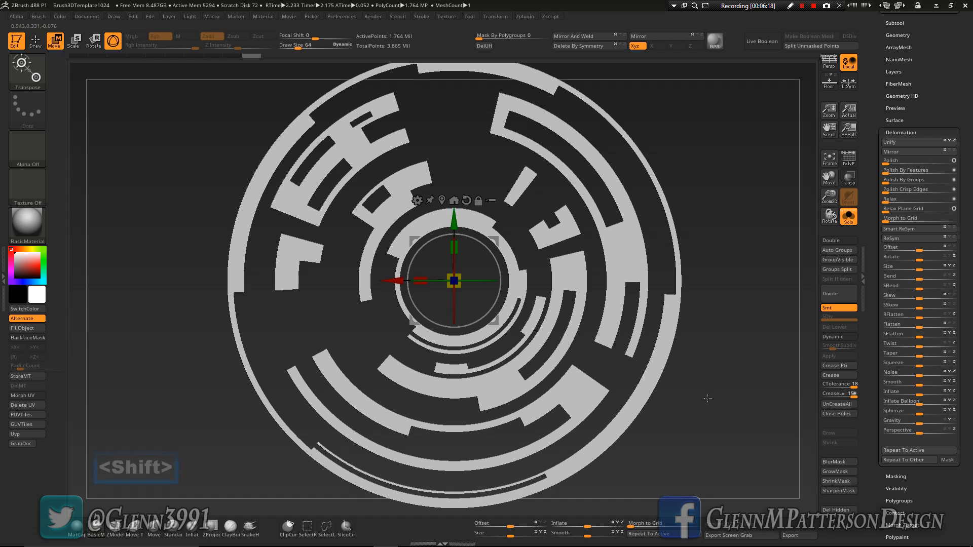
{"action": "left_click_drag", "start_coordinate": [708, 398], "coordinate": [696, 368]}
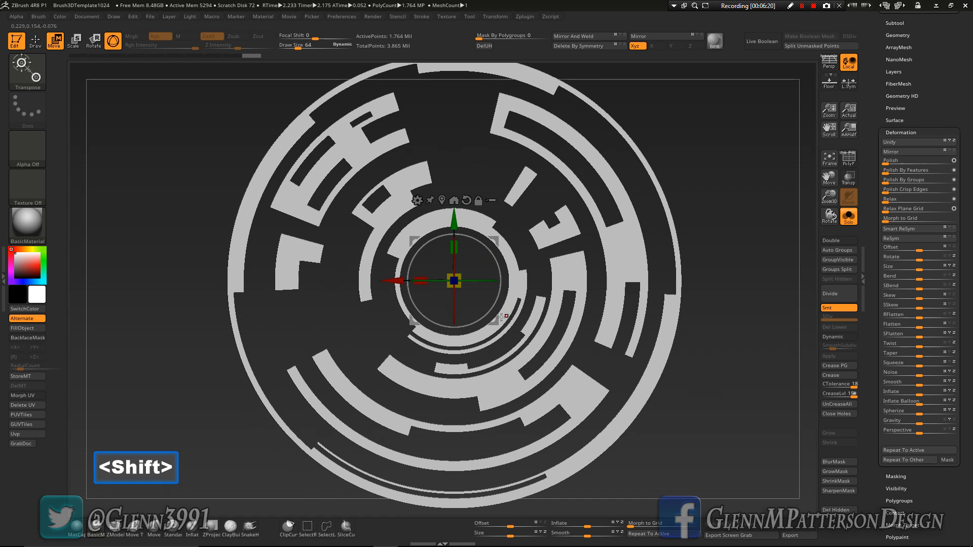
{"action": "left_click", "coordinate": [6, 275]}
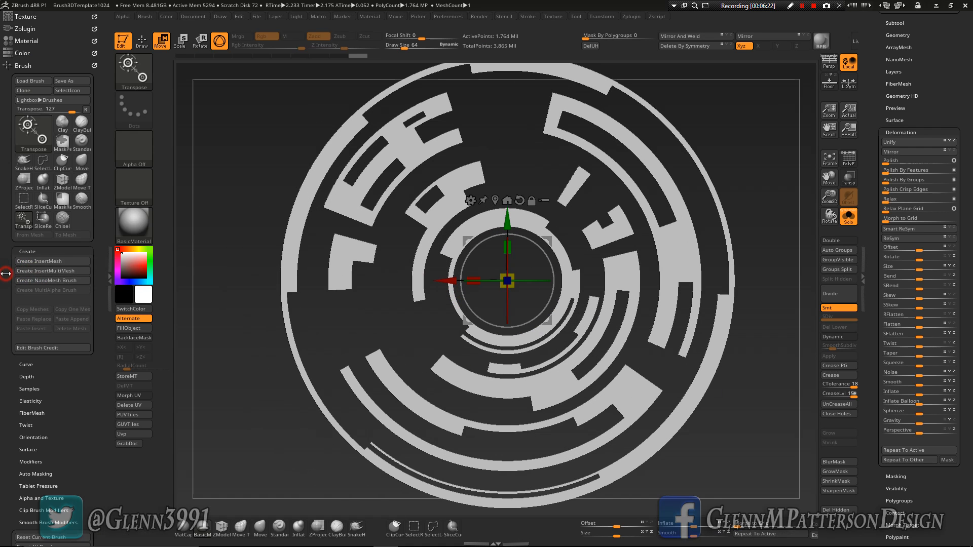
{"action": "left_click", "coordinate": [24, 29]}
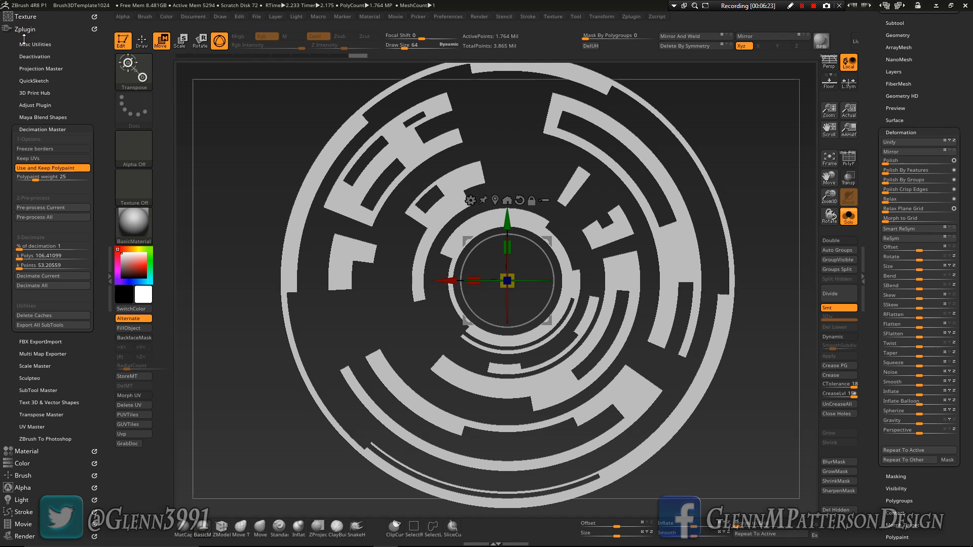
{"action": "left_click", "coordinate": [48, 168]}
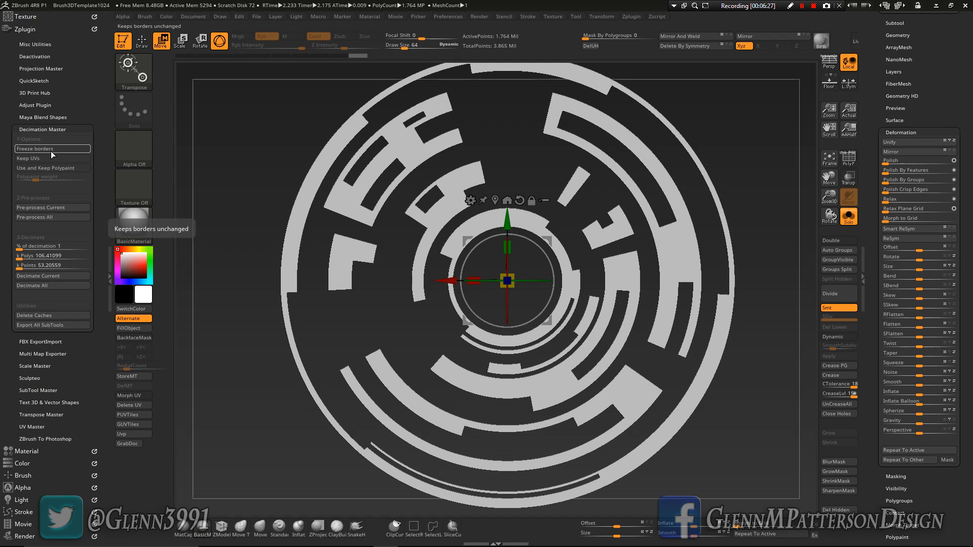
{"action": "left_click", "coordinate": [58, 212]}
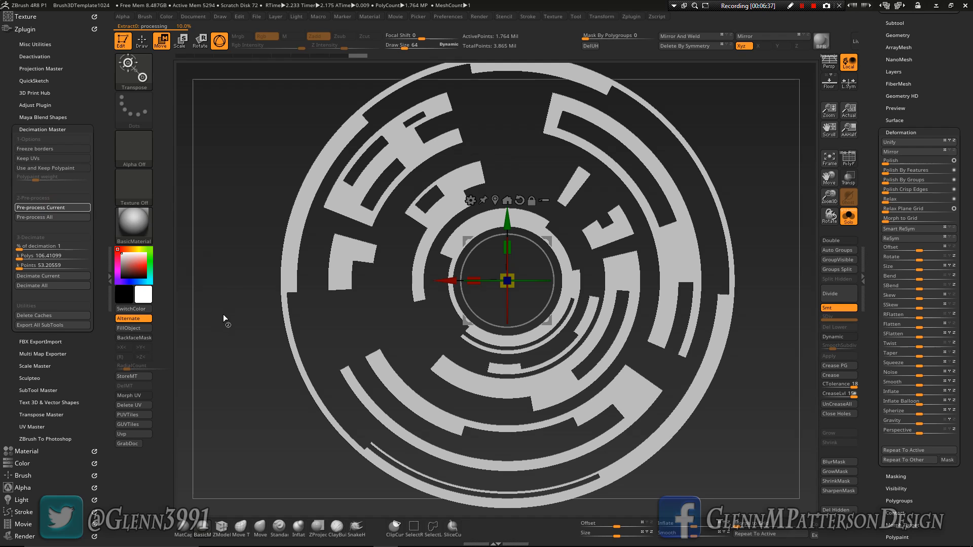
{"action": "key", "text": "F9"}
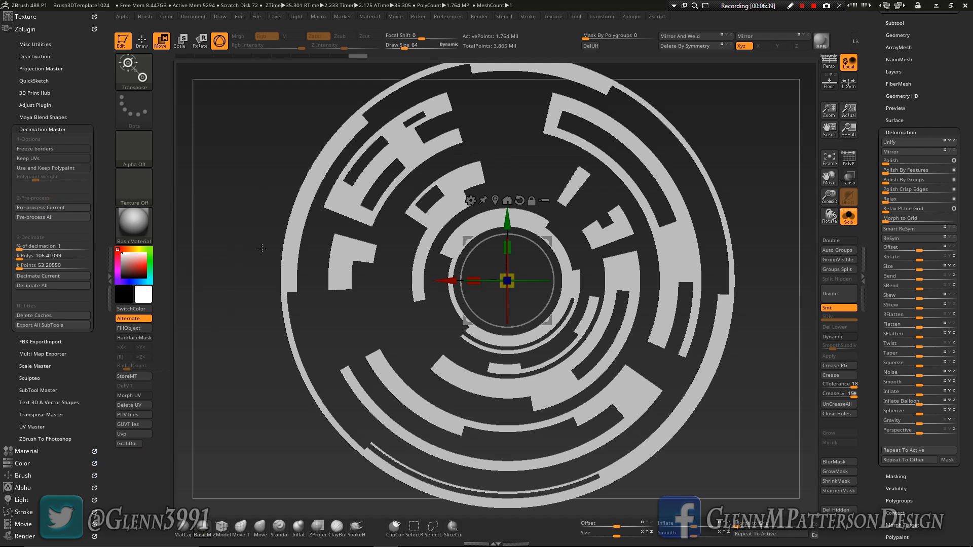
Decimate the ring subtool to 5 k polys.
{"action": "left_click", "coordinate": [53, 256]}
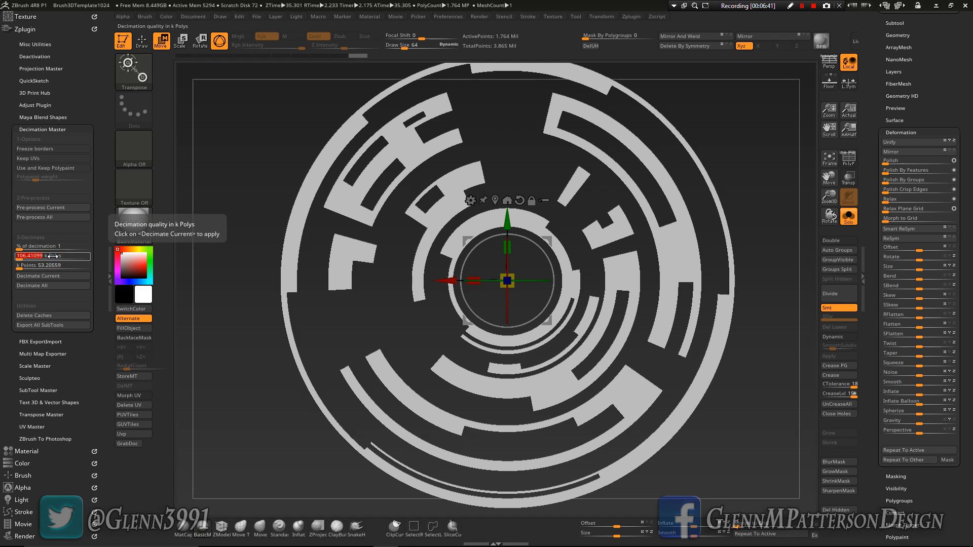
{"action": "type", "text": "5"}
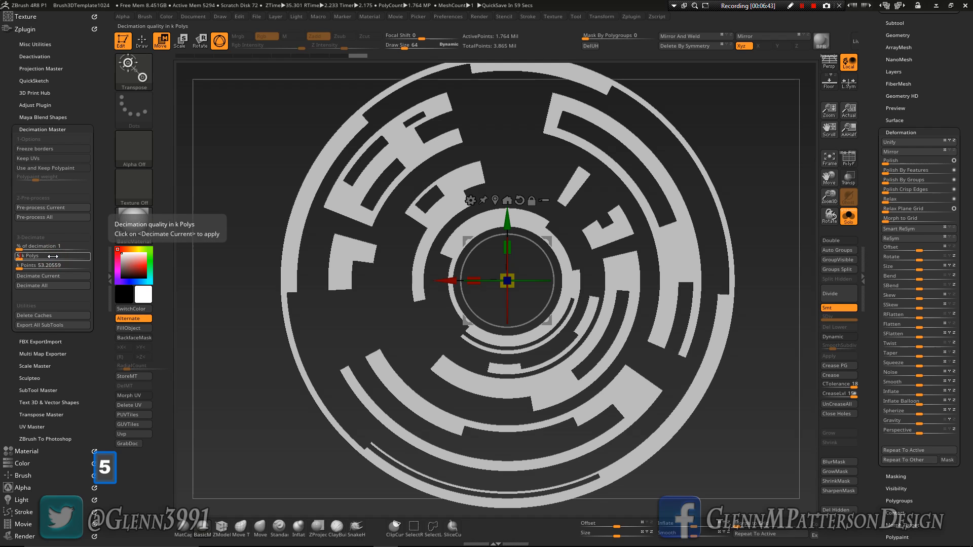
{"action": "key", "text": "Return"}
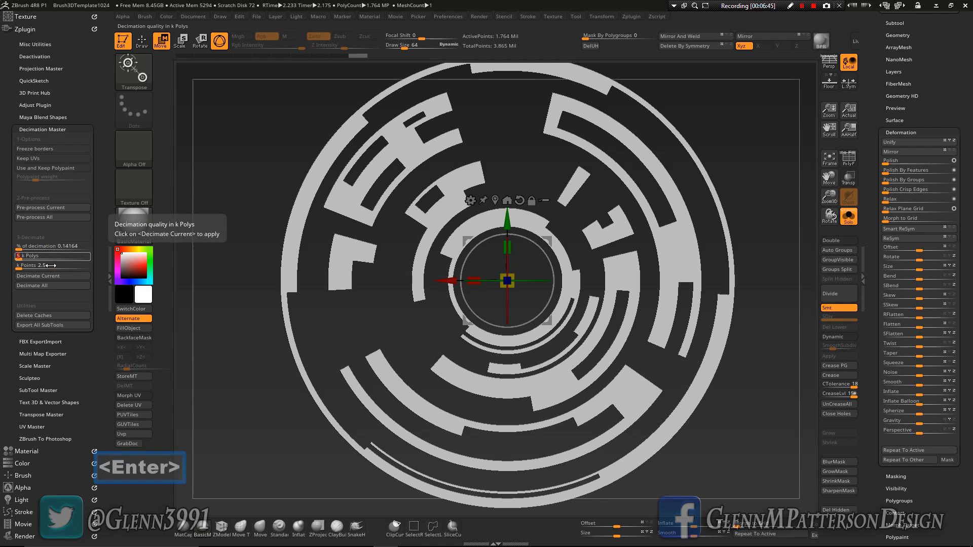
{"action": "left_click", "coordinate": [52, 276]}
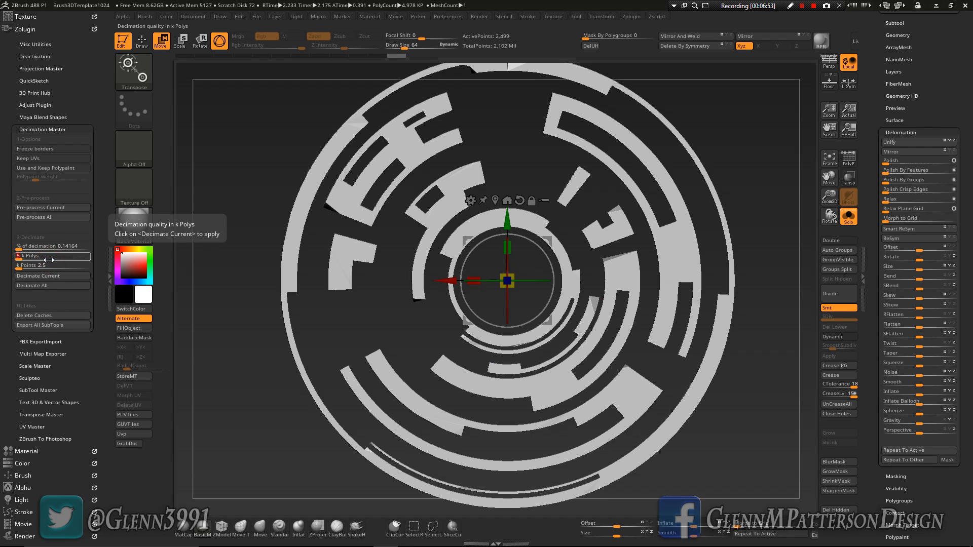
Raise the decimation target to 6 k polys and decimate the ring again.
{"action": "type", "text": "6"}
{"action": "key", "text": "Return"}
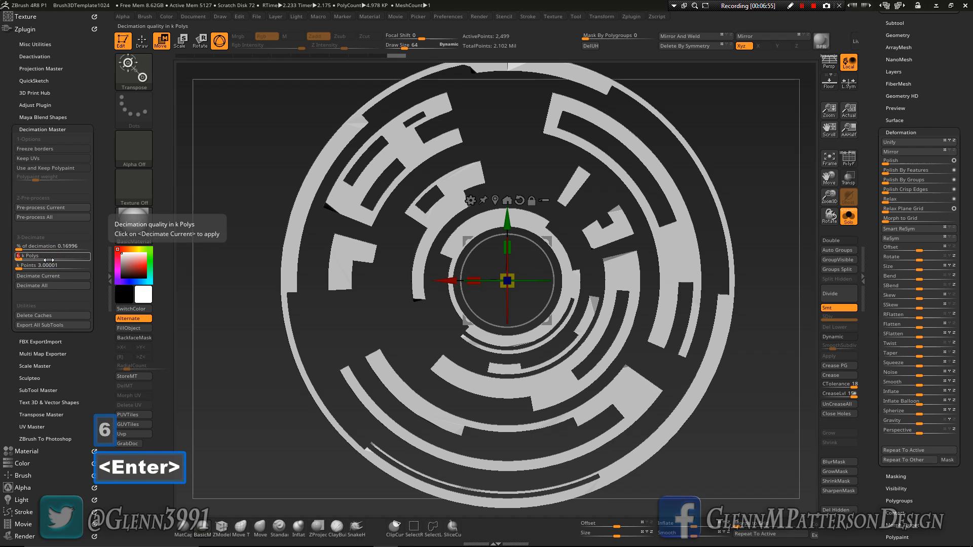
{"action": "left_click", "coordinate": [54, 275]}
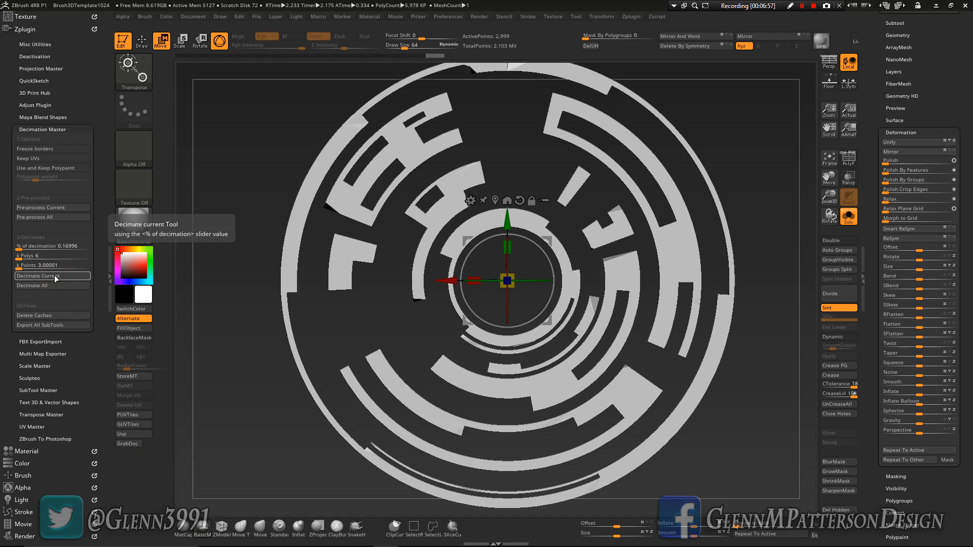
Decimate the ring again with a target of 10 k polys and inspect its topology with PolyFrame.
{"action": "left_click", "coordinate": [40, 257]}
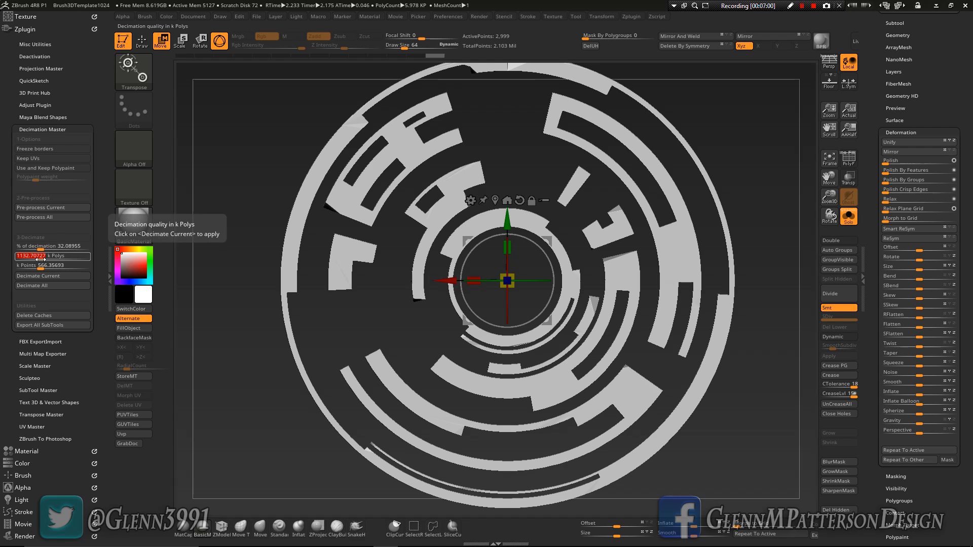
{"action": "type", "text": "10"}
{"action": "key", "text": "Return"}
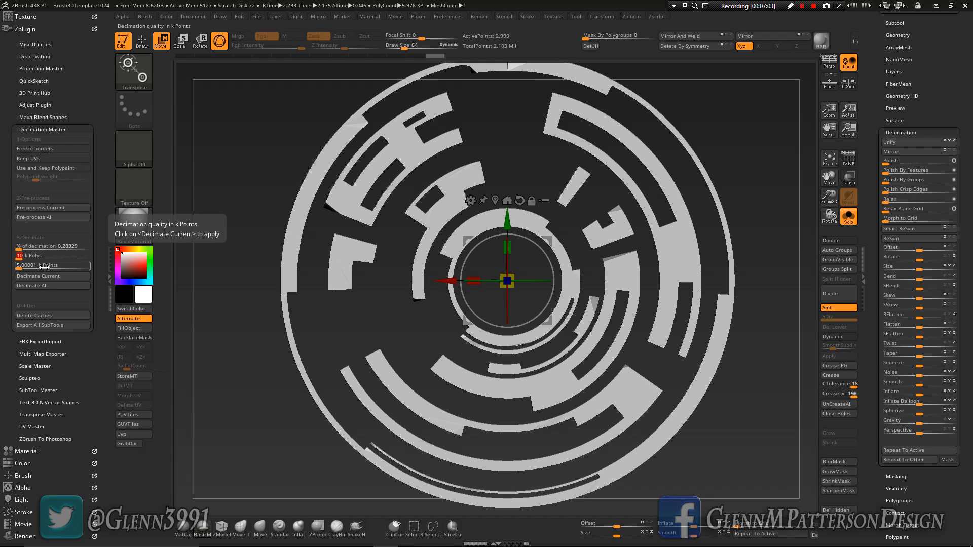
{"action": "left_click", "coordinate": [47, 275]}
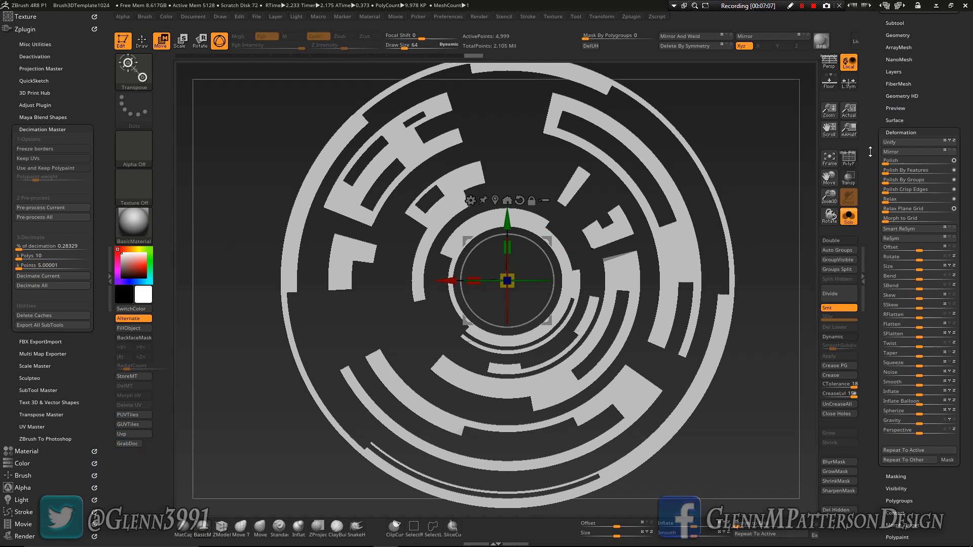
{"action": "left_click", "coordinate": [853, 164]}
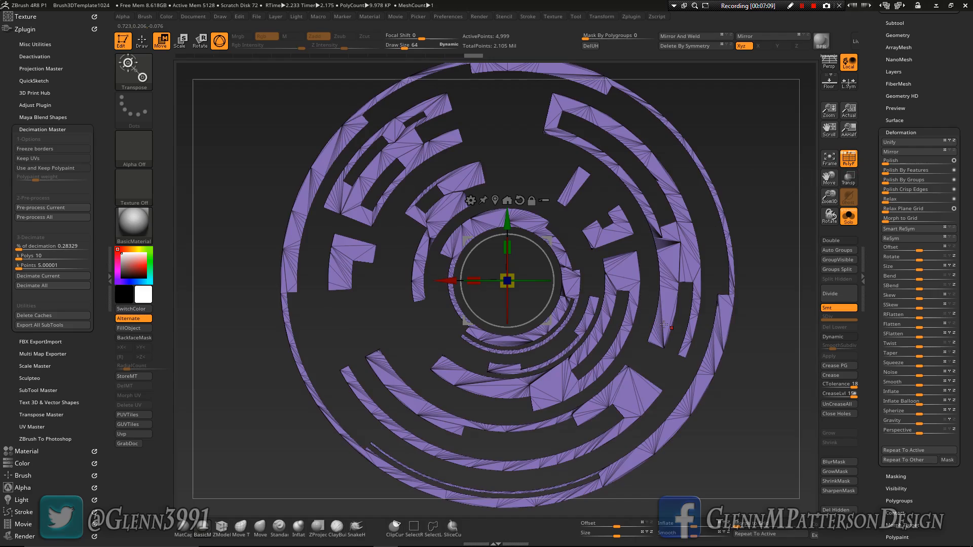
{"action": "left_click_drag", "start_coordinate": [668, 326], "coordinate": [669, 290]}
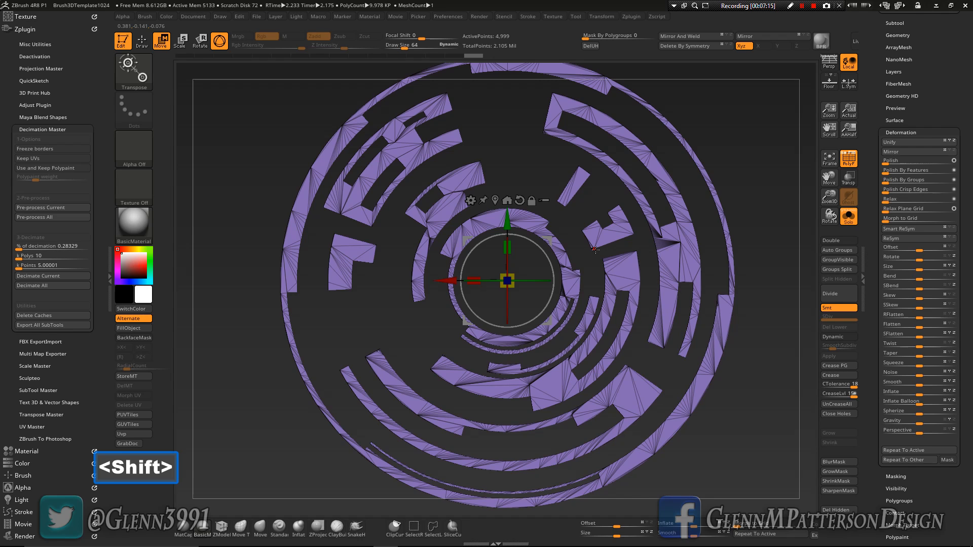
{"action": "left_click", "coordinate": [849, 159]}
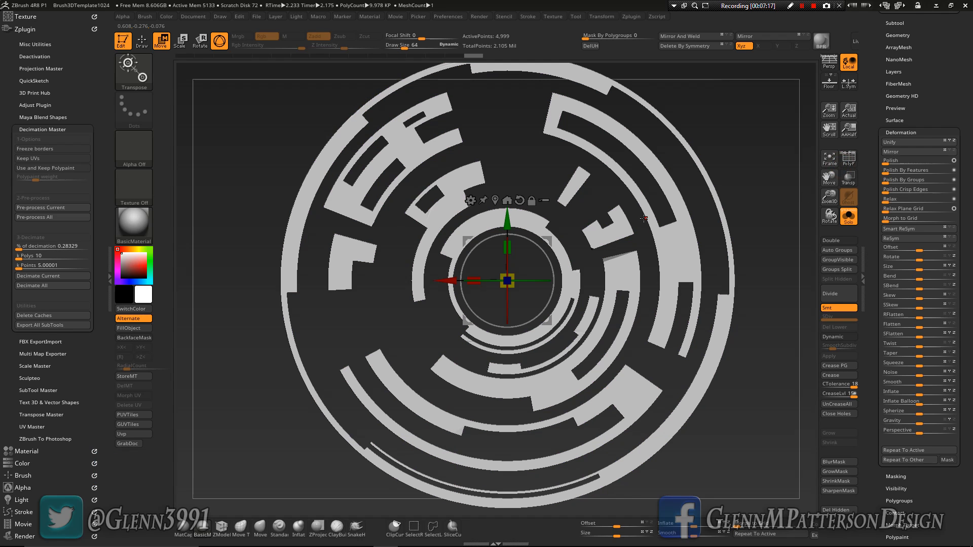
Raise the decimation target to 12 k polys and decimate the ring again.
{"action": "left_click", "coordinate": [59, 256]}
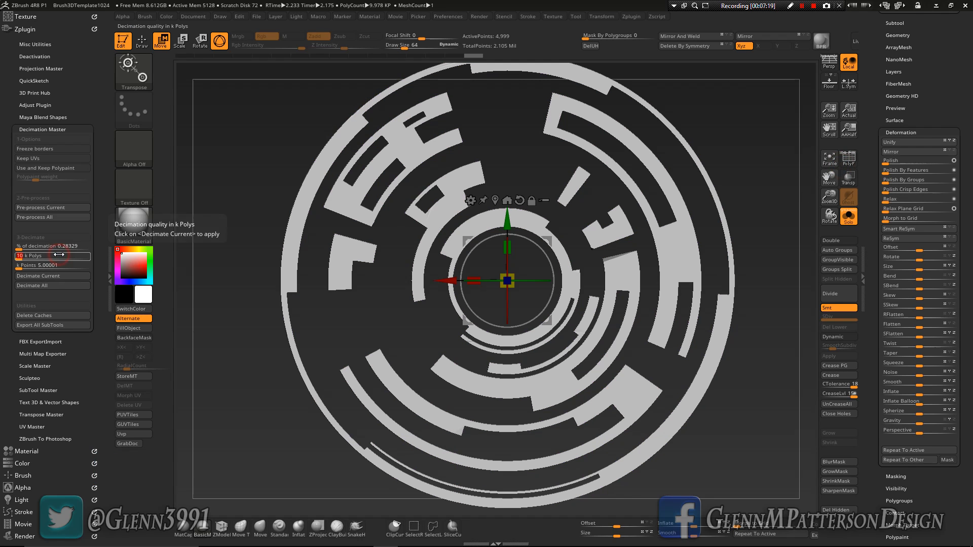
{"action": "type", "text": "12"}
{"action": "key", "text": "Return"}
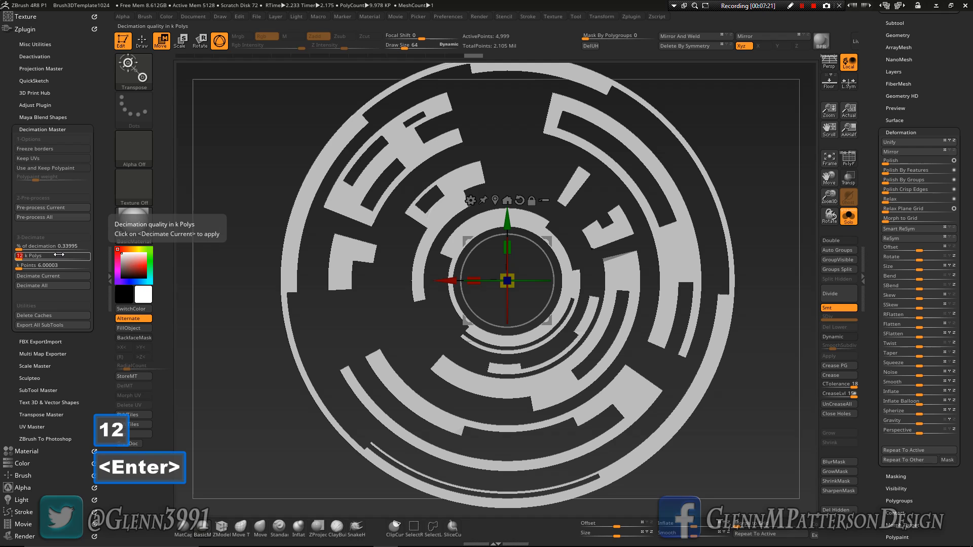
{"action": "left_click", "coordinate": [49, 276]}
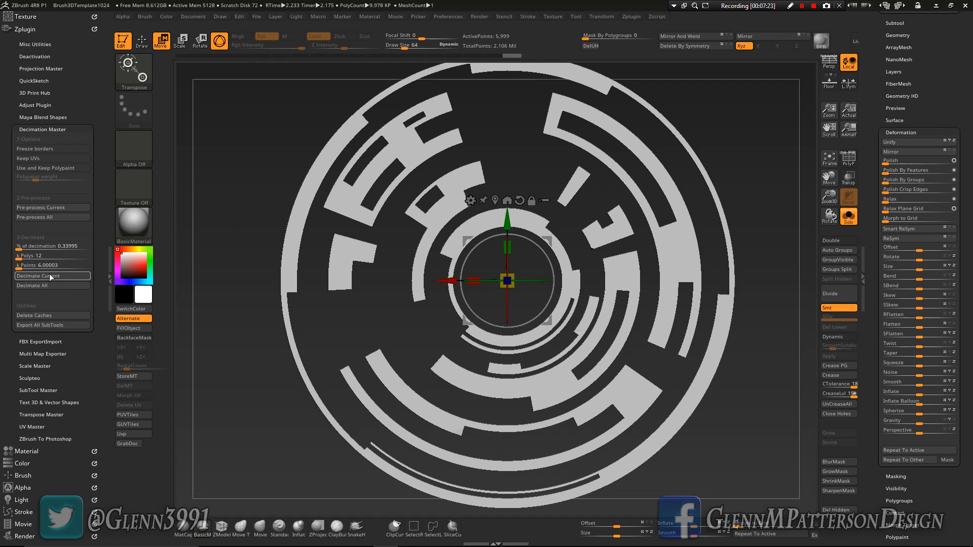
Decimate the ring again with a target of 15 k polys and inspect its topology with PolyFrame.
{"action": "left_click", "coordinate": [50, 257]}
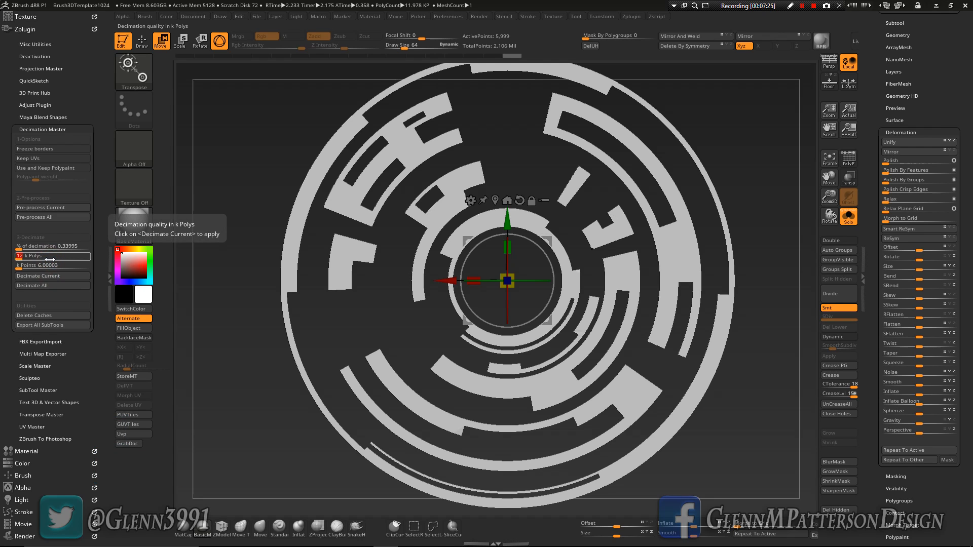
{"action": "type", "text": "15"}
{"action": "key", "text": "Return"}
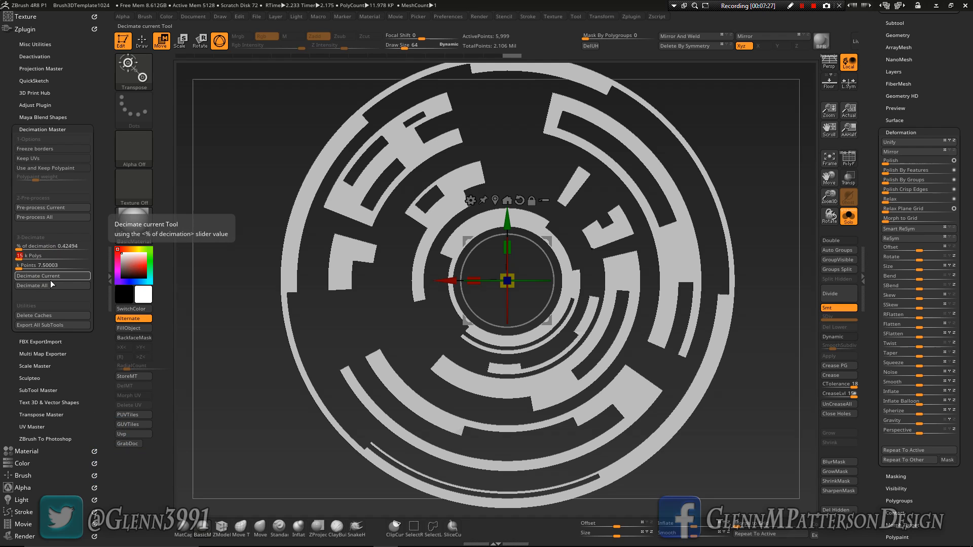
{"action": "left_click", "coordinate": [50, 277]}
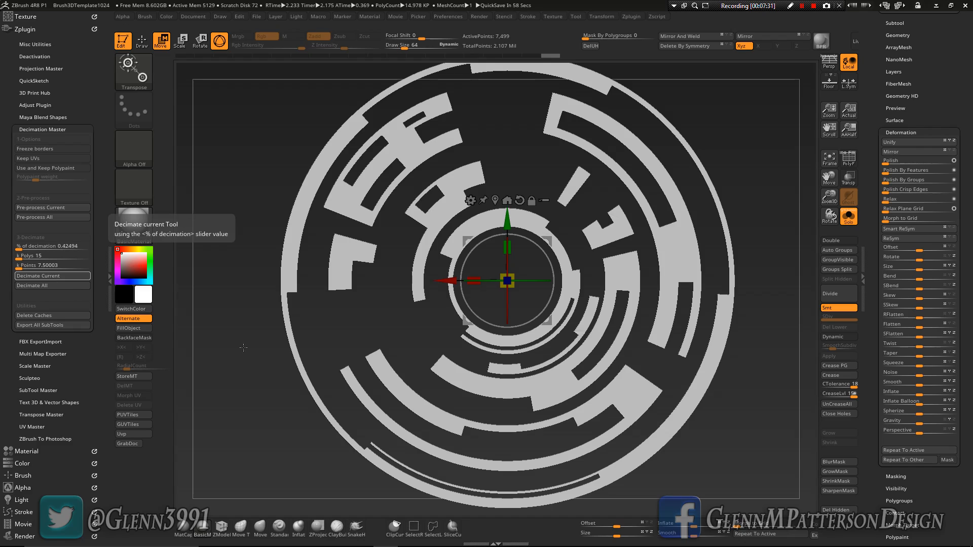
{"action": "left_click", "coordinate": [849, 159]}
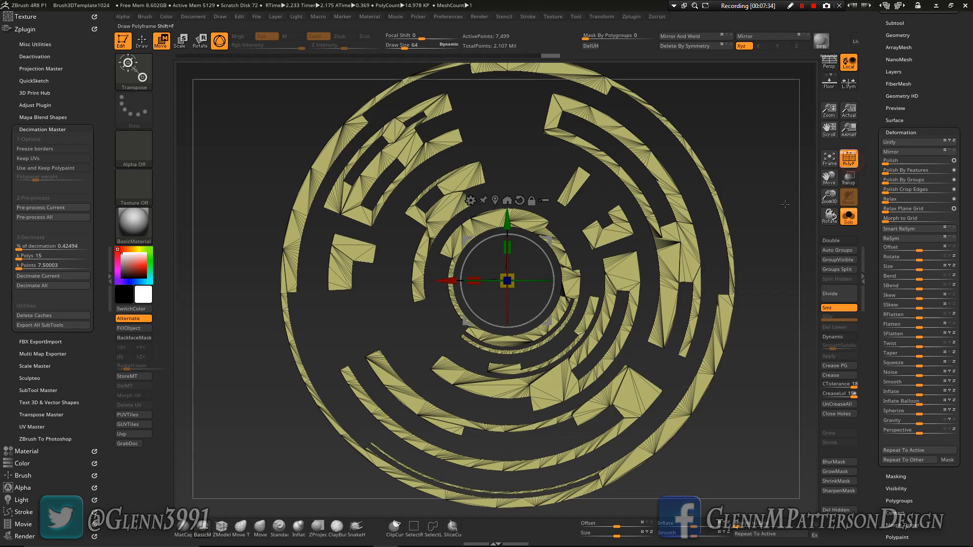
{"action": "mouse_move", "coordinate": [596, 344]}
{"action": "left_mouse_down"}
{"action": "mouse_move", "coordinate": [623, 344]}
{"action": "mouse_move", "coordinate": [598, 314]}
{"action": "mouse_move", "coordinate": [571, 326]}
{"action": "mouse_move", "coordinate": [587, 330]}
{"action": "left_mouse_up"}
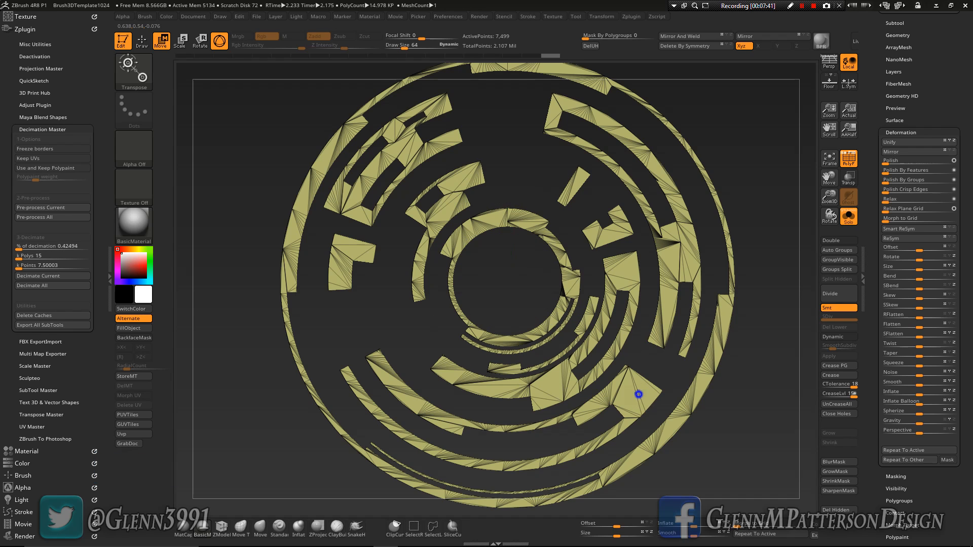
{"action": "left_click_drag", "start_coordinate": [638, 393], "coordinate": [659, 344]}
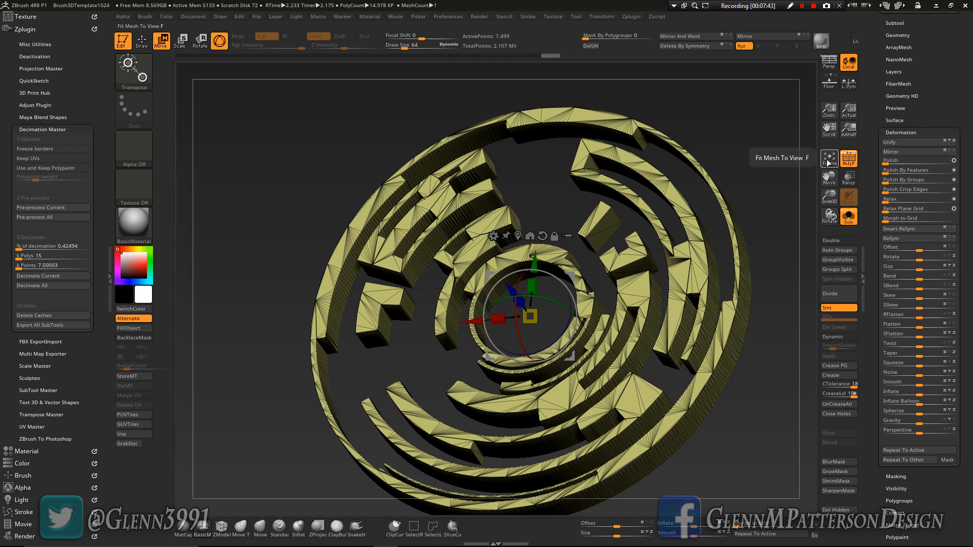
Give each disconnected piece of the ring its own polygroup with Auto Groups.
{"action": "left_click_drag", "start_coordinate": [969, 348], "coordinate": [970, 261]}
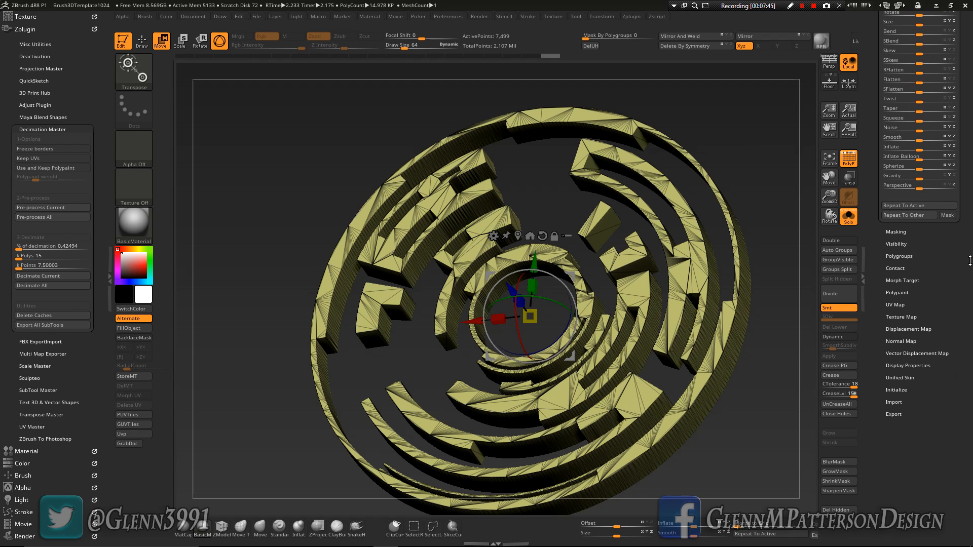
{"action": "left_click", "coordinate": [900, 257]}
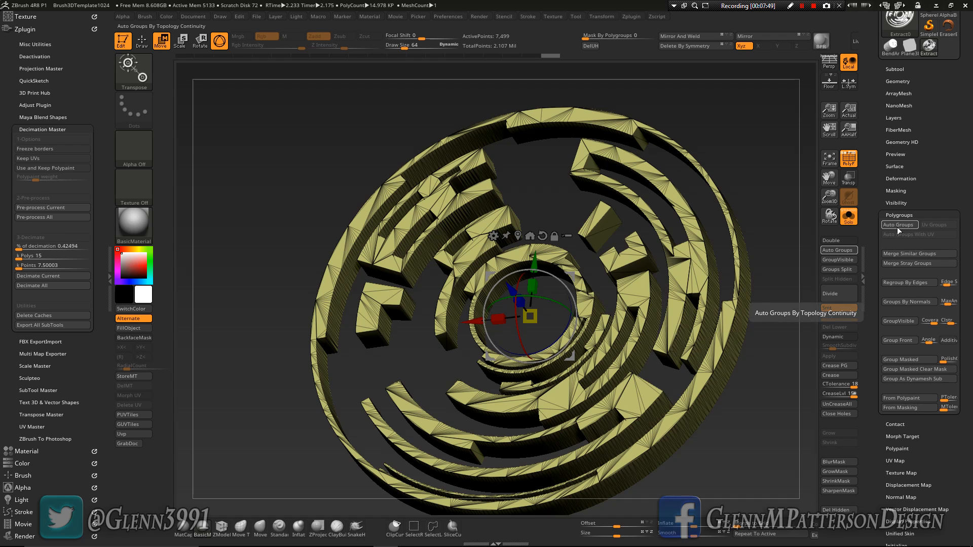
{"action": "left_click", "coordinate": [898, 225]}
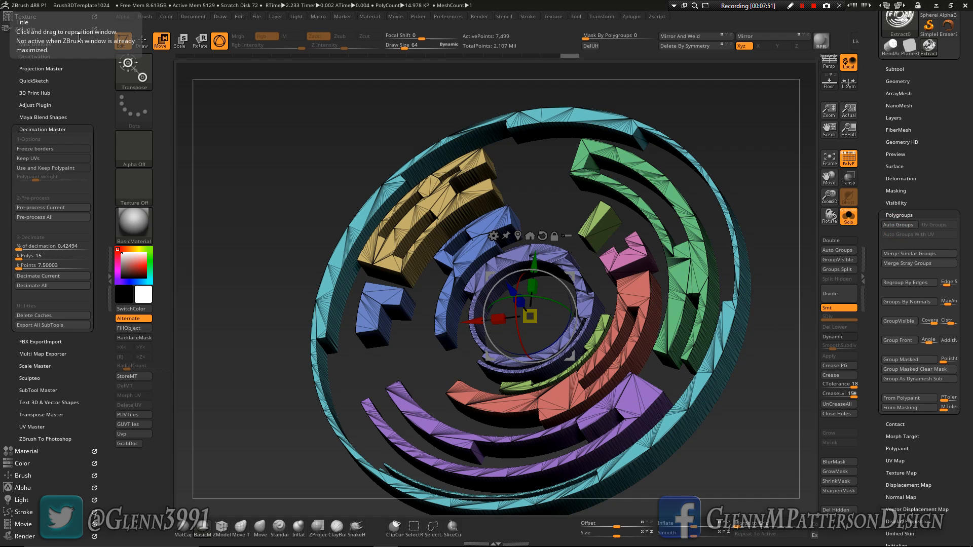
Return to Draw mode and set the ZModeler brush's polygon action to Move with the Flat & Polygroup target.
{"action": "left_click", "coordinate": [142, 40]}
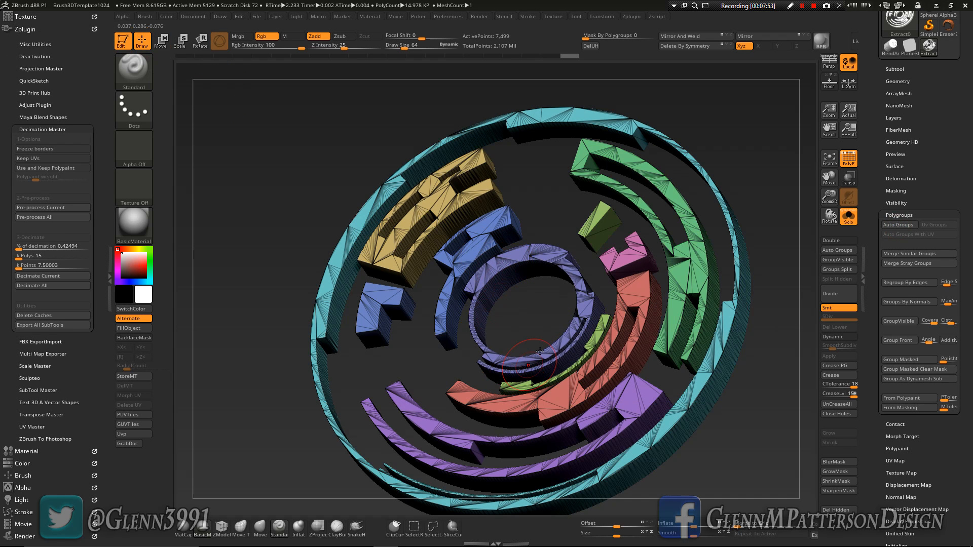
{"action": "mouse_move", "coordinate": [547, 348]}
{"action": "right_mouse_down"}
{"action": "mouse_move", "coordinate": [581, 339]}
{"action": "mouse_move", "coordinate": [601, 302]}
{"action": "mouse_move", "coordinate": [541, 362]}
{"action": "right_mouse_up"}
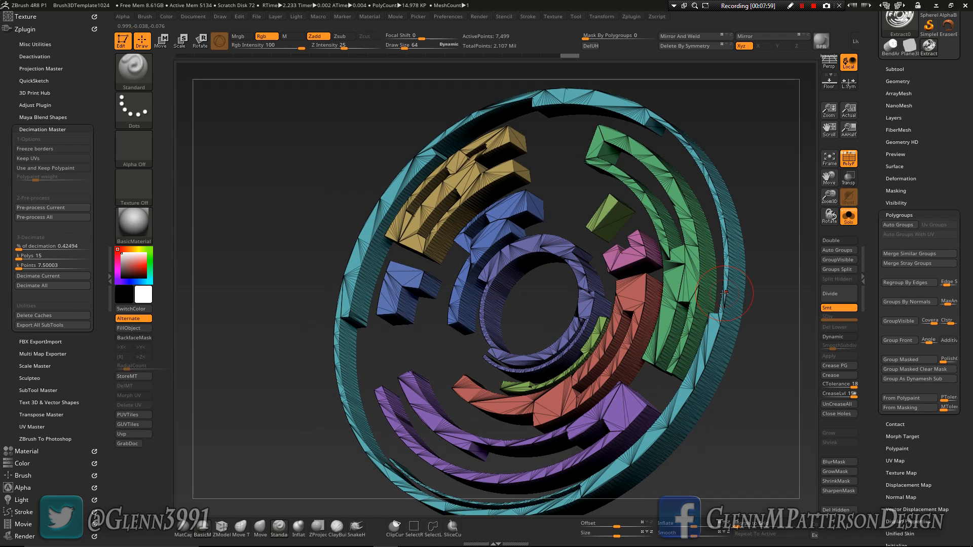
{"action": "left_click", "coordinate": [221, 527]}
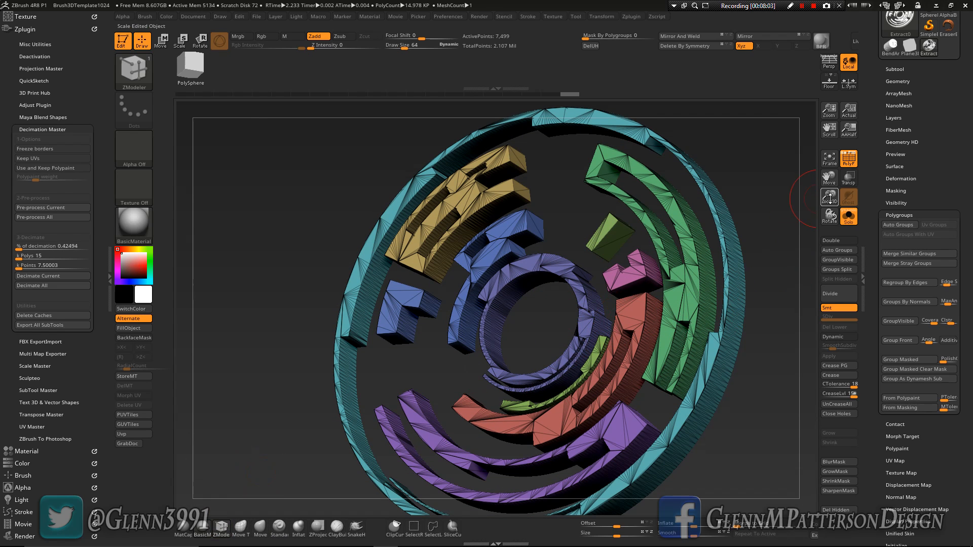
{"action": "left_click_drag", "start_coordinate": [829, 198], "coordinate": [830, 231]}
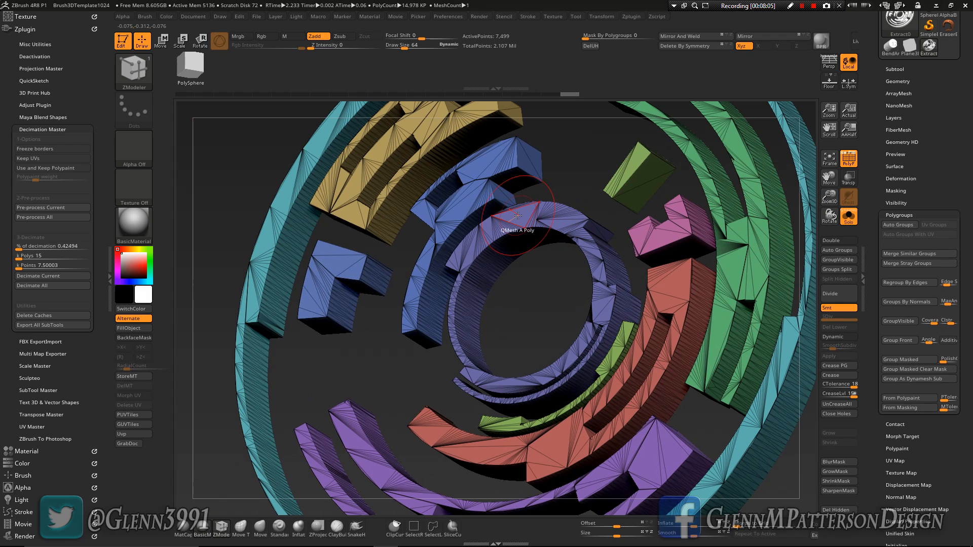
{"action": "key", "text": "space"}
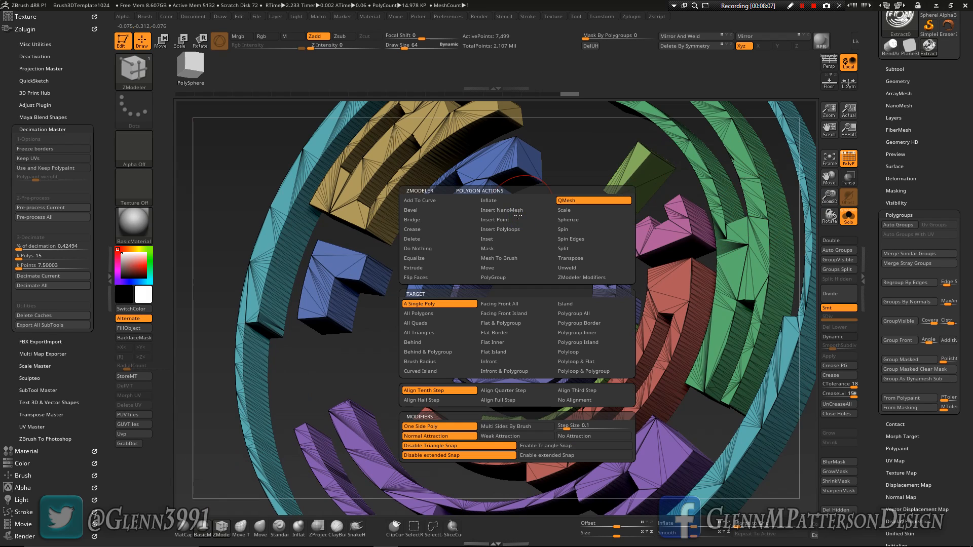
{"action": "left_click", "coordinate": [515, 267]}
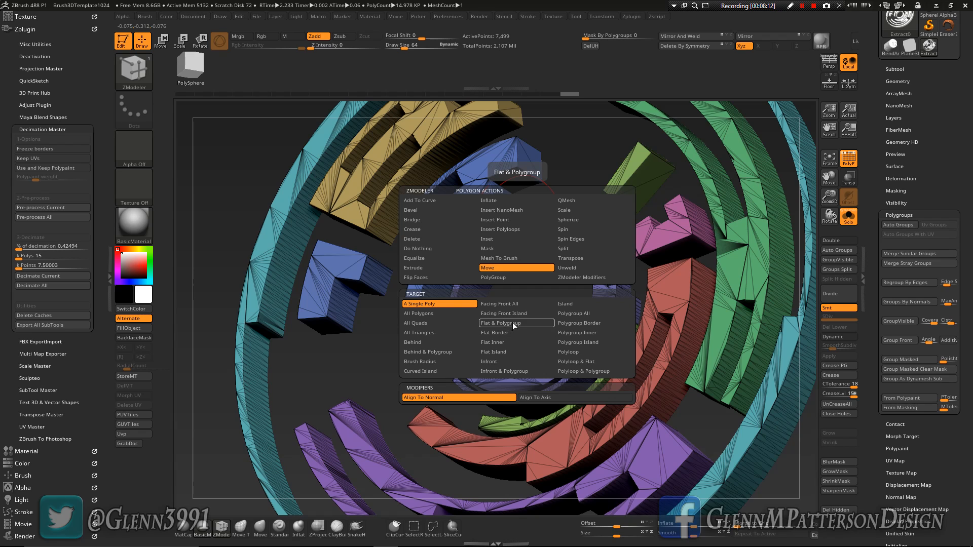
{"action": "left_click", "coordinate": [528, 324]}
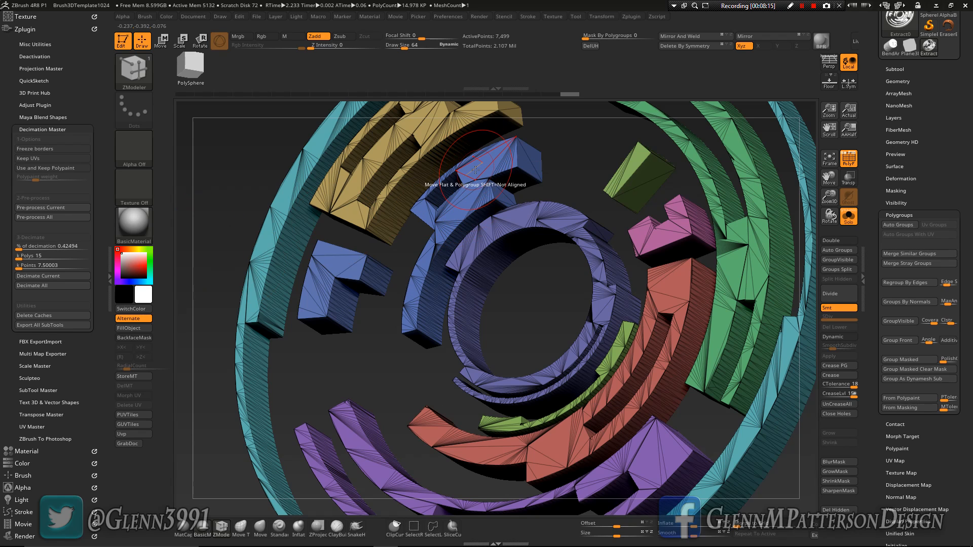
Pull the flat front faces of the two blue pieces, the cyan outer ring and the purple inner ring forward to different depths.
{"action": "left_click_drag", "start_coordinate": [476, 170], "coordinate": [370, 158]}
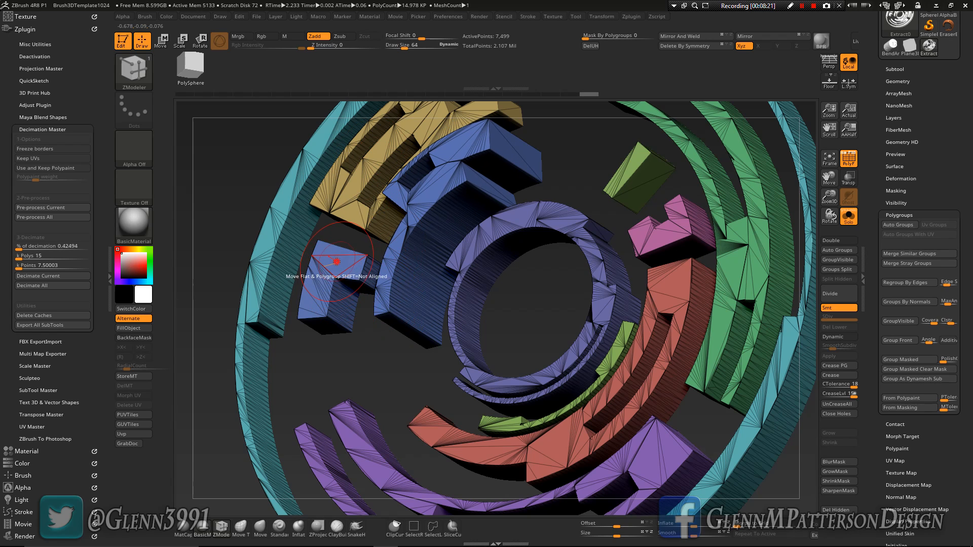
{"action": "left_click_drag", "start_coordinate": [328, 259], "coordinate": [223, 242]}
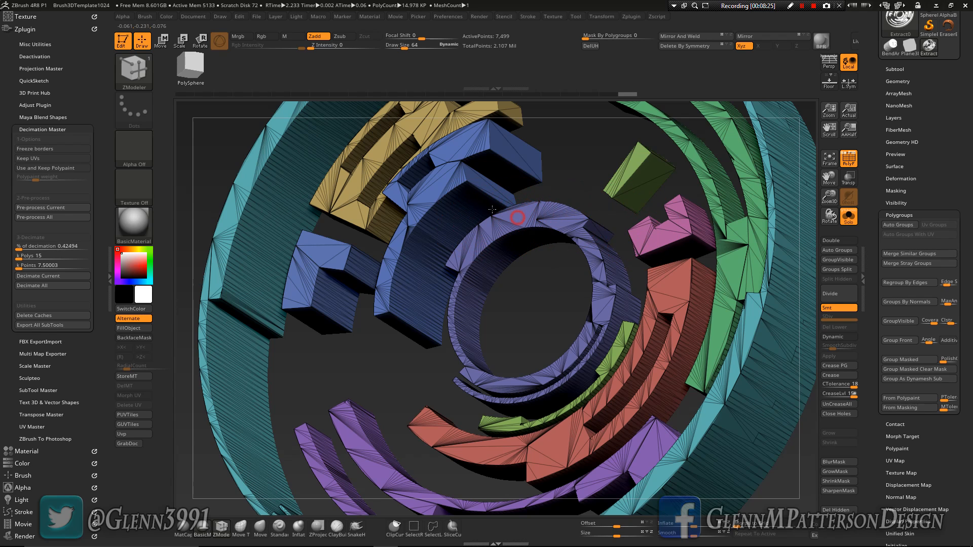
{"action": "left_click_drag", "start_coordinate": [499, 213], "coordinate": [451, 194]}
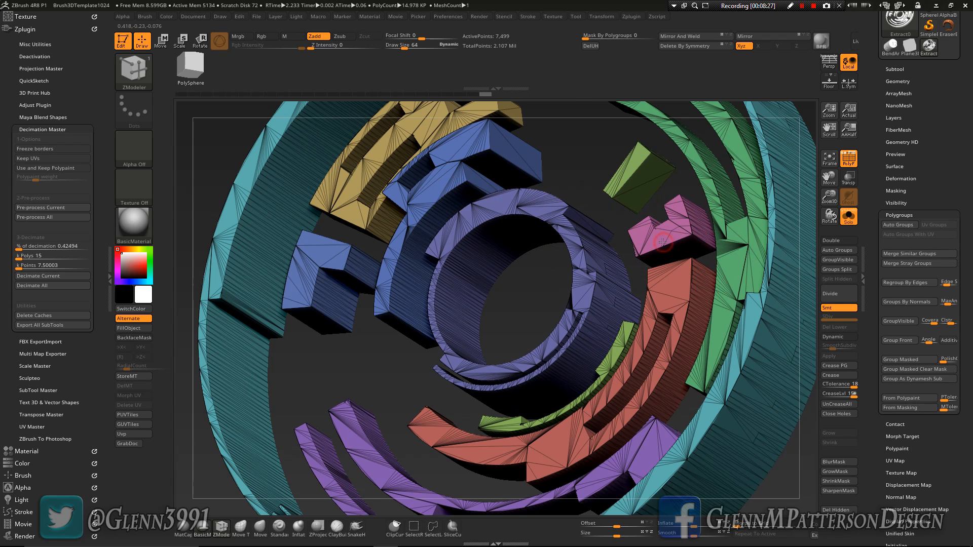
Undo the trial moves of the pink piece's front face.
{"action": "key", "text": "ctrl+z"}
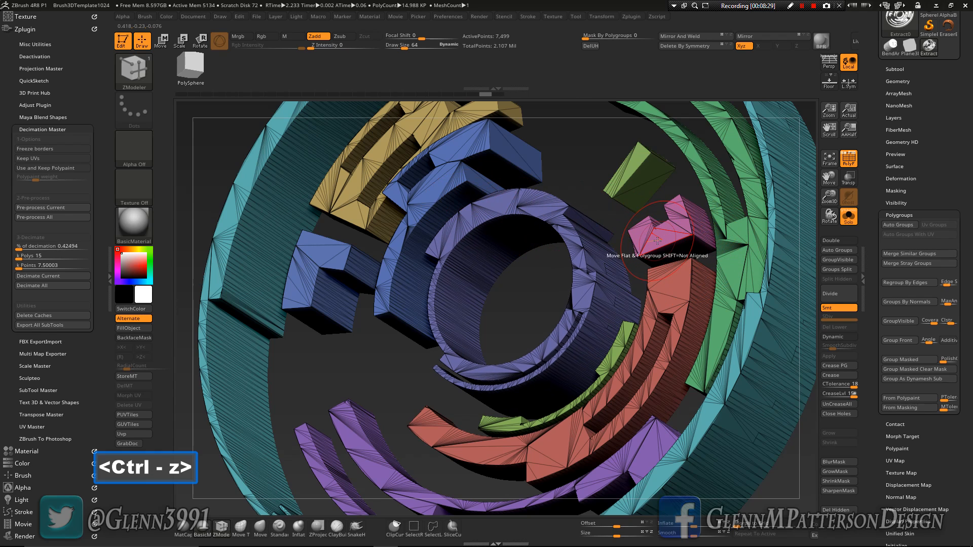
{"action": "key", "text": "ctrl+z"}
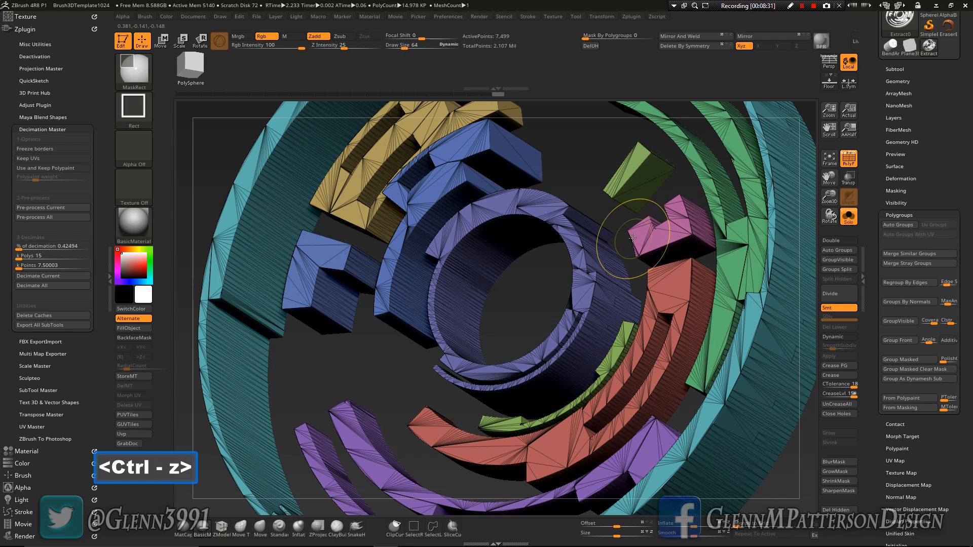
{"action": "mouse_move", "coordinate": [663, 239]}
{"action": "right_mouse_down"}
{"action": "mouse_move", "coordinate": [681, 238]}
{"action": "mouse_move", "coordinate": [668, 227]}
{"action": "right_mouse_up"}
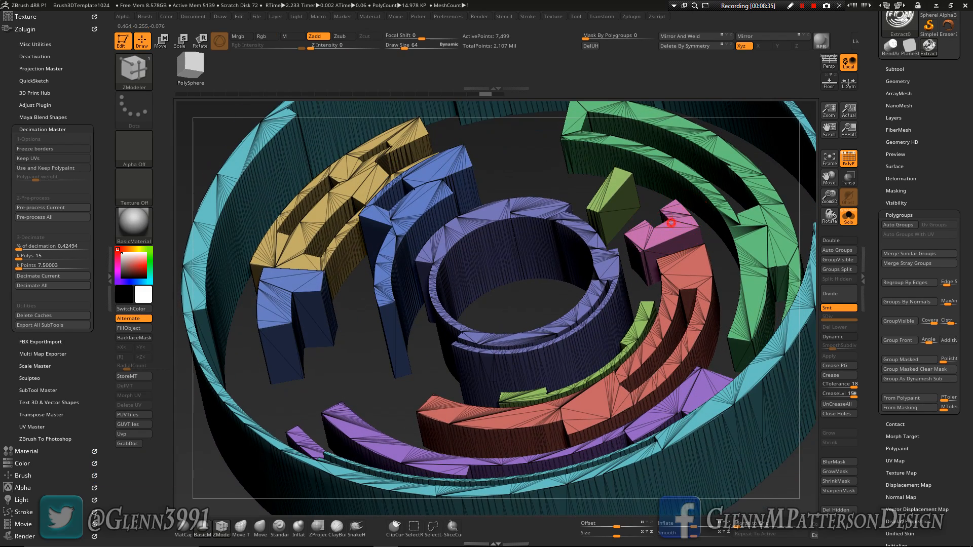
{"action": "key", "text": "ctrl+z"}
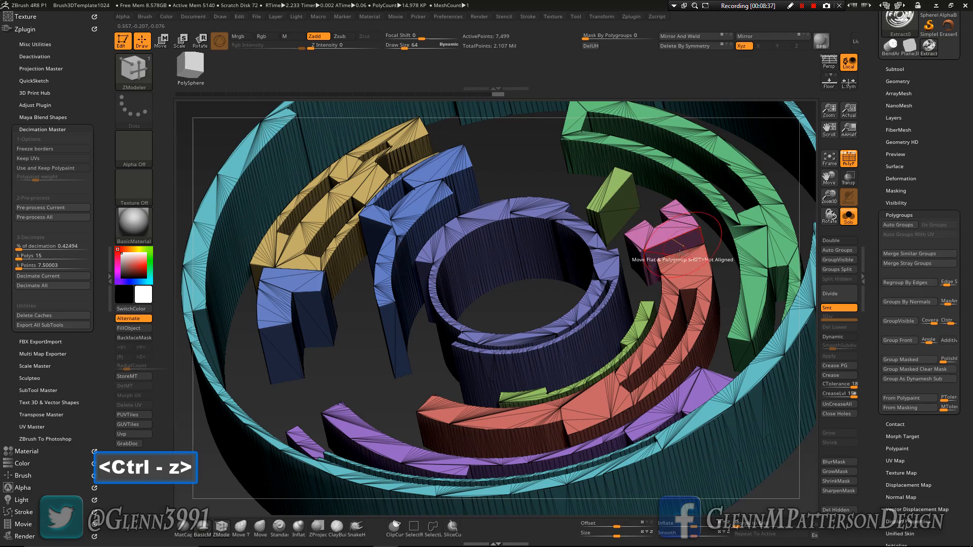
Pull the flat front faces of the red and green pieces forward and check the layered depth from several angles.
{"action": "right_click_drag", "start_coordinate": [694, 272], "coordinate": [667, 279]}
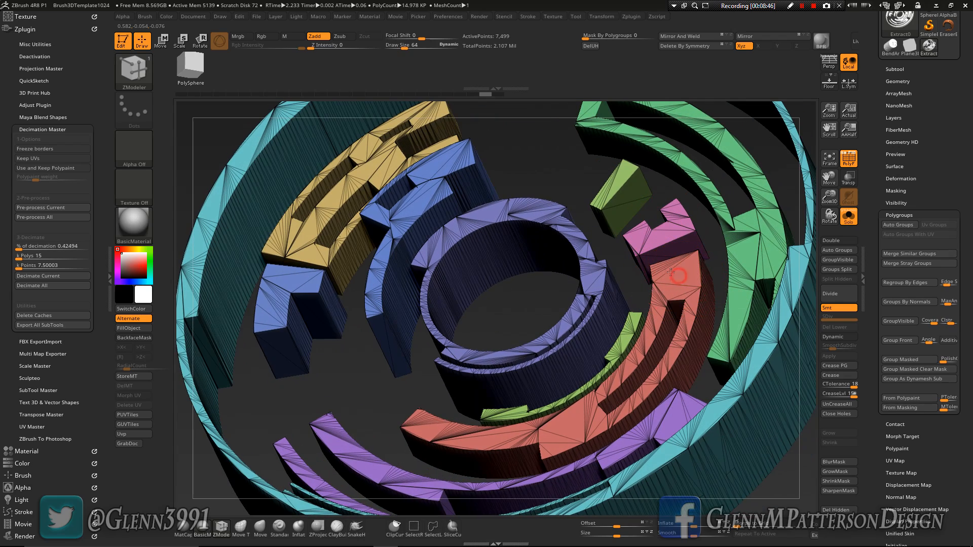
{"action": "left_click_drag", "start_coordinate": [671, 273], "coordinate": [646, 237]}
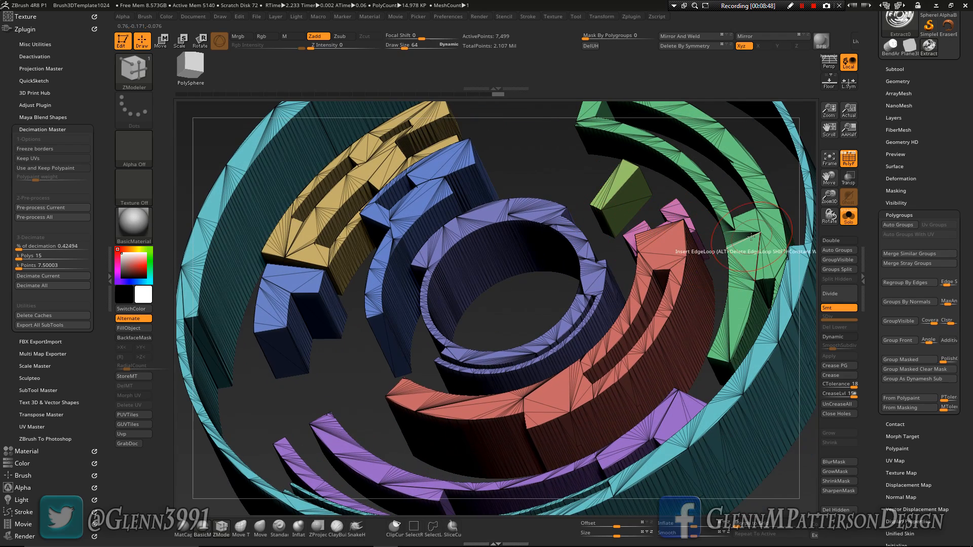
{"action": "left_click_drag", "start_coordinate": [748, 249], "coordinate": [730, 218]}
{"action": "right_click_drag", "start_coordinate": [379, 264], "coordinate": [540, 208]}
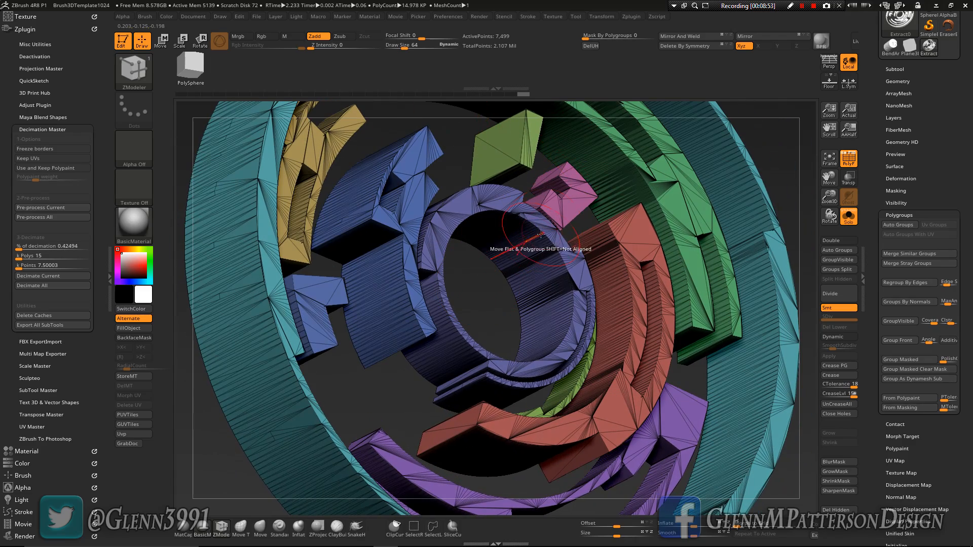
{"action": "right_click_drag", "start_coordinate": [506, 244], "coordinate": [528, 299]}
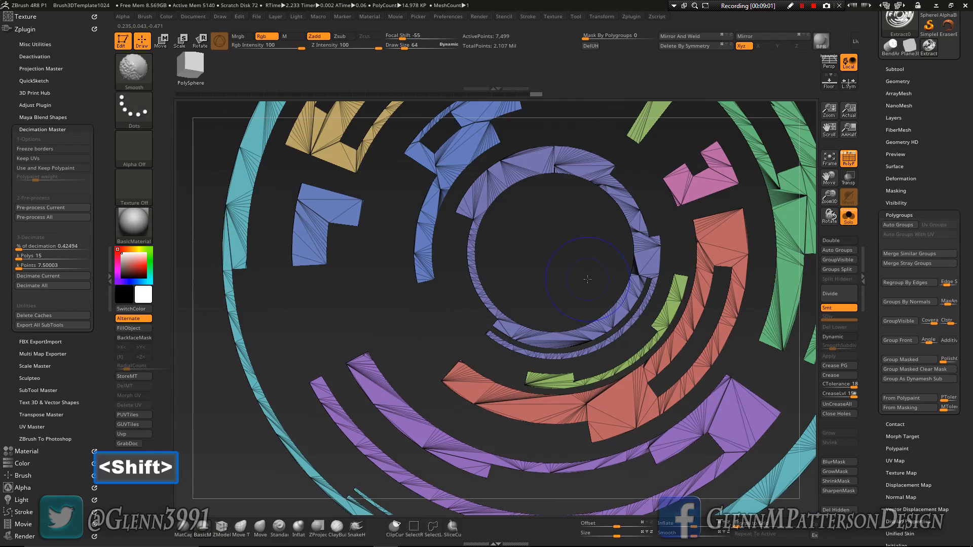
Switch to the PM3D_Plane3D subtool, turn off Solo and PolyFrame, hide Extract0 and frame the whole plane.
{"action": "left_click", "coordinate": [895, 69]}
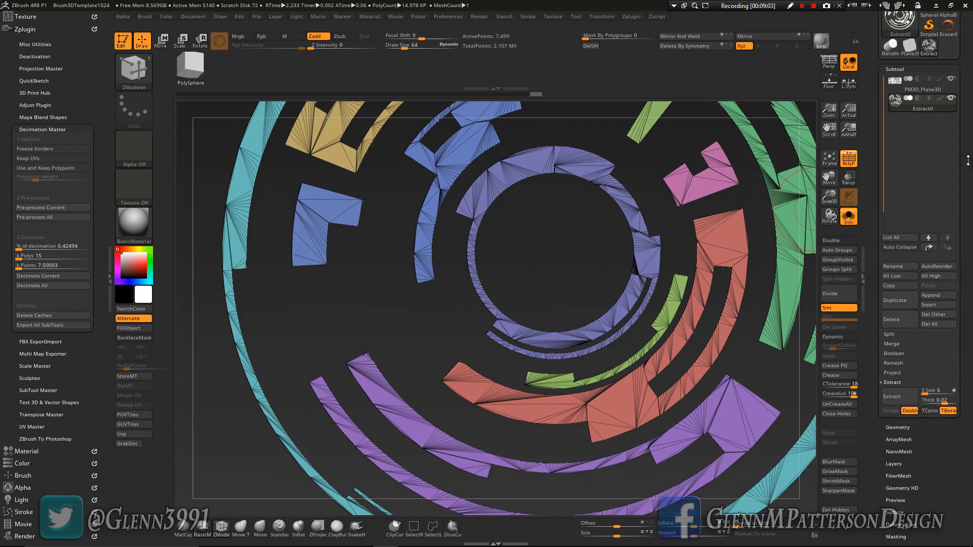
{"action": "left_click", "coordinate": [932, 85]}
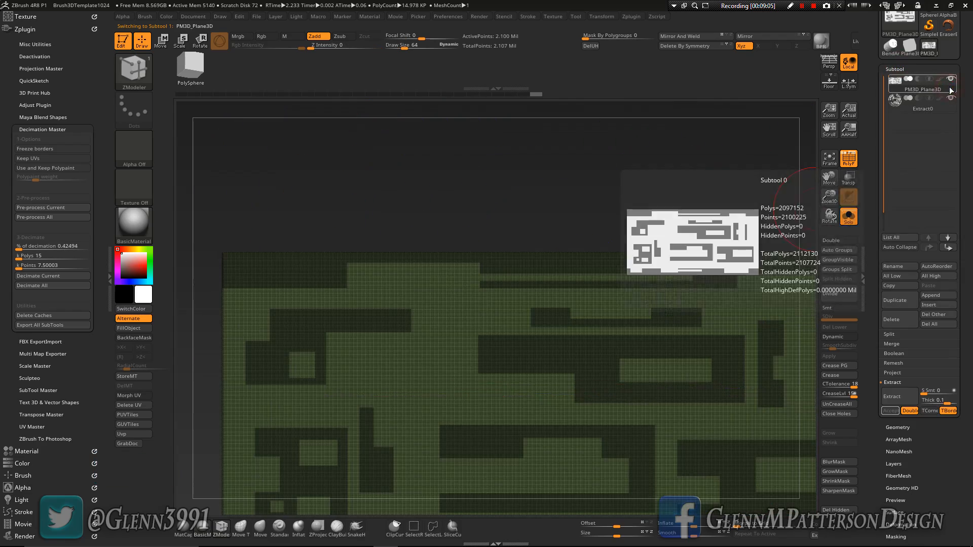
{"action": "left_click", "coordinate": [845, 221]}
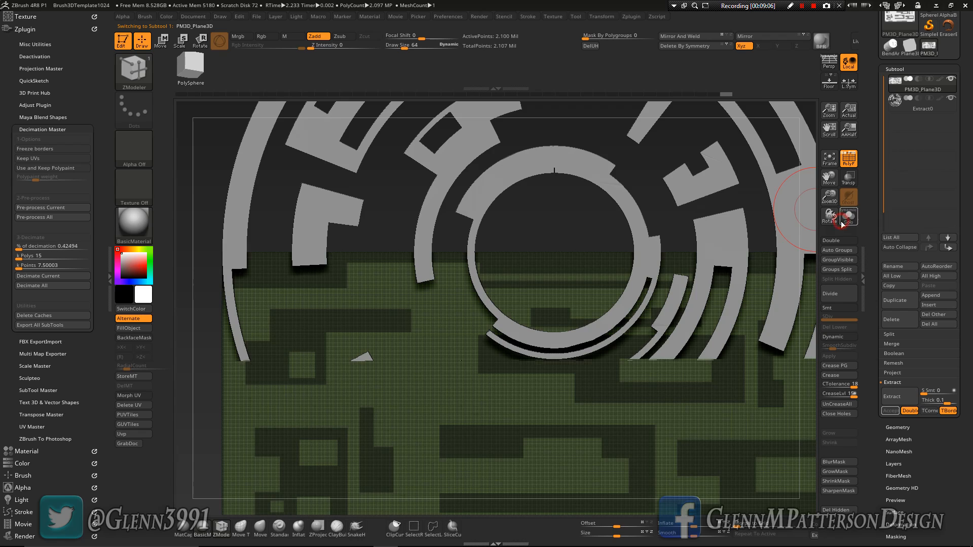
{"action": "left_click", "coordinate": [951, 100]}
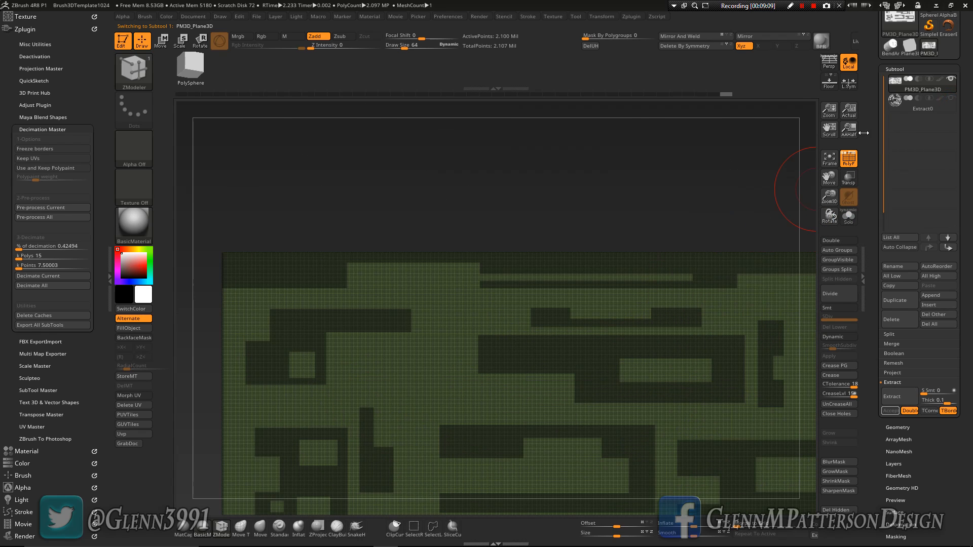
{"action": "left_click", "coordinate": [845, 160]}
{"action": "left_click", "coordinate": [829, 158]}
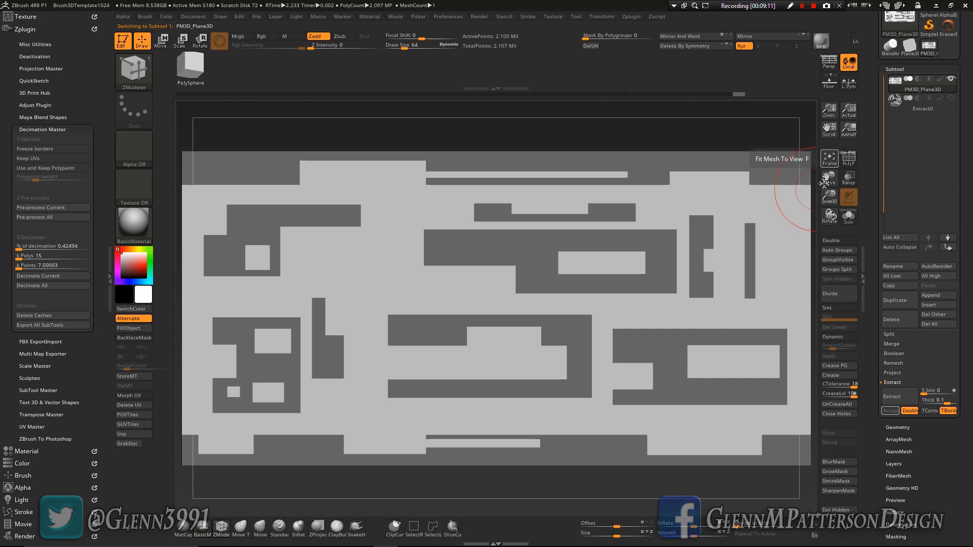
{"action": "left_click_drag", "start_coordinate": [827, 198], "coordinate": [789, 264]}
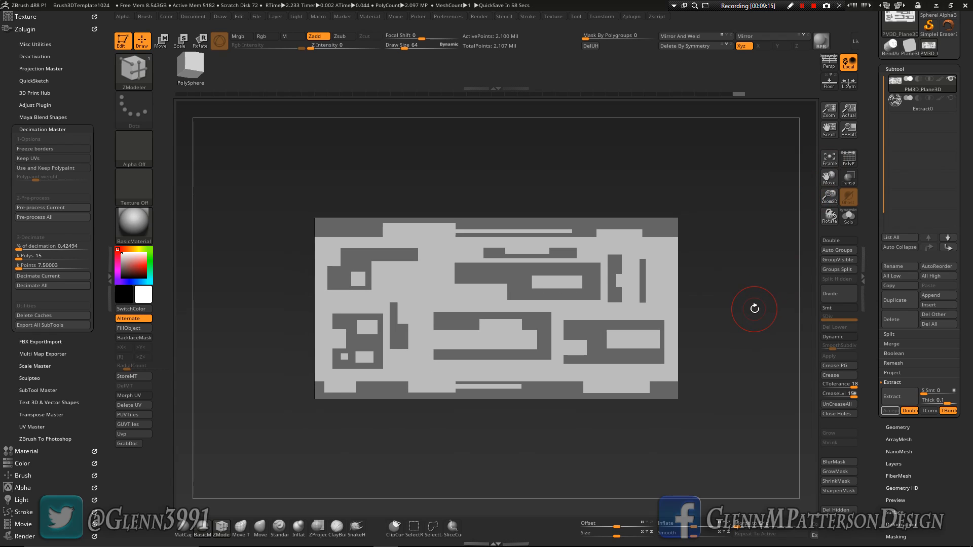
Clear the masked shapes between the border strips, then mask a large rectangle near the plane's left and two upright rectangles near its centre.
{"action": "key", "text": "ctrl"}
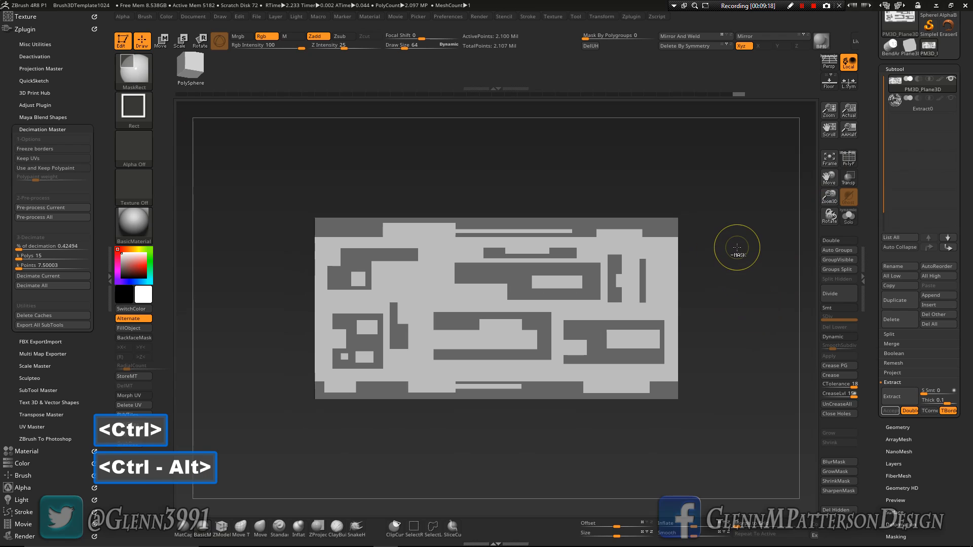
{"action": "left_click_drag", "start_coordinate": [738, 245], "coordinate": [246, 381], "text": "ctrl+alt"}
{"action": "left_click_drag", "start_coordinate": [338, 273], "coordinate": [430, 348], "text": "ctrl"}
{"action": "left_click_drag", "start_coordinate": [527, 330], "coordinate": [527, 330], "text": "ctrl"}
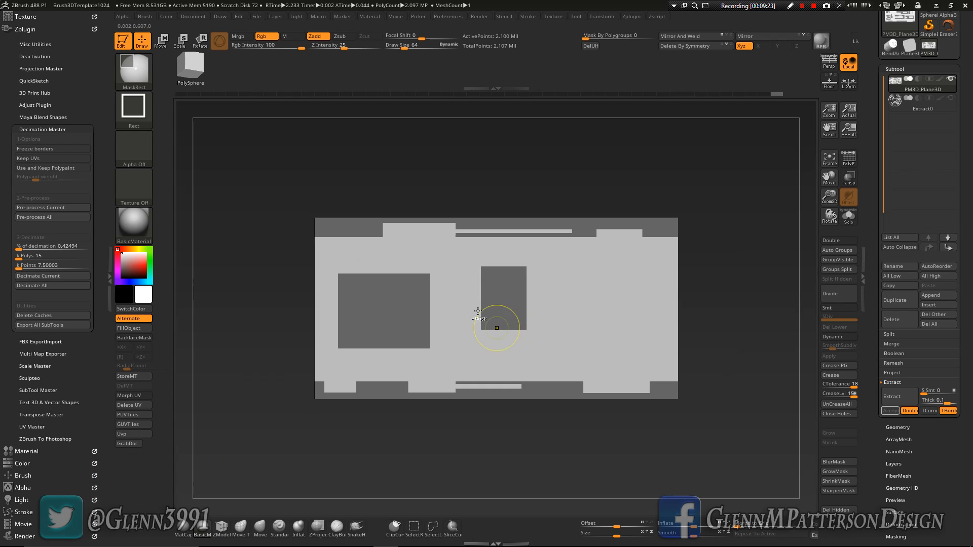
{"action": "left_click_drag", "start_coordinate": [454, 298], "coordinate": [470, 339], "text": "ctrl"}
Mask several rectangles across the plane's right half, a thin bar at the upper left and a small block at the lower centre.
{"action": "left_click_drag", "start_coordinate": [537, 351], "coordinate": [655, 332], "text": "ctrl"}
{"action": "left_click_drag", "start_coordinate": [660, 250], "coordinate": [658, 327], "text": "ctrl"}
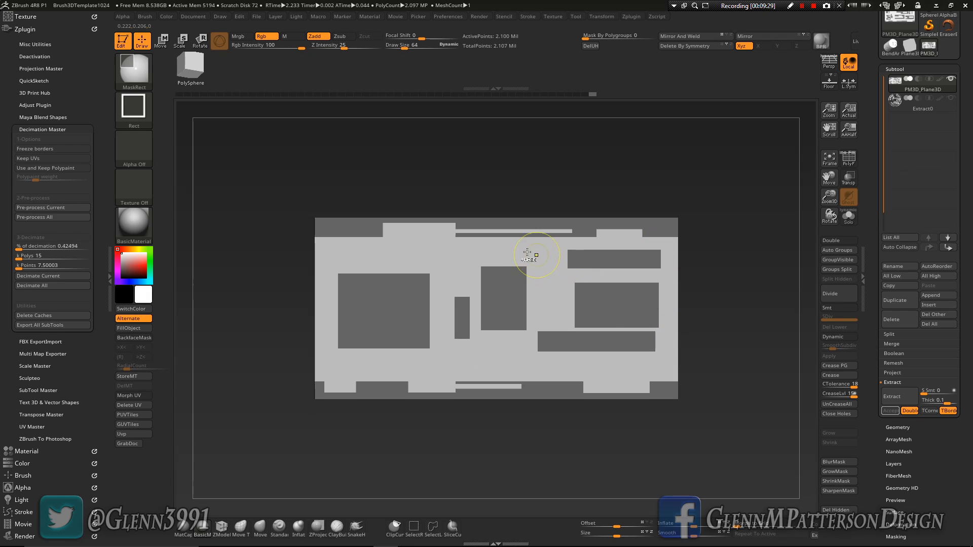
{"action": "left_click_drag", "start_coordinate": [543, 269], "coordinate": [555, 298], "text": "ctrl"}
{"action": "left_click_drag", "start_coordinate": [447, 251], "coordinate": [337, 261], "text": "ctrl"}
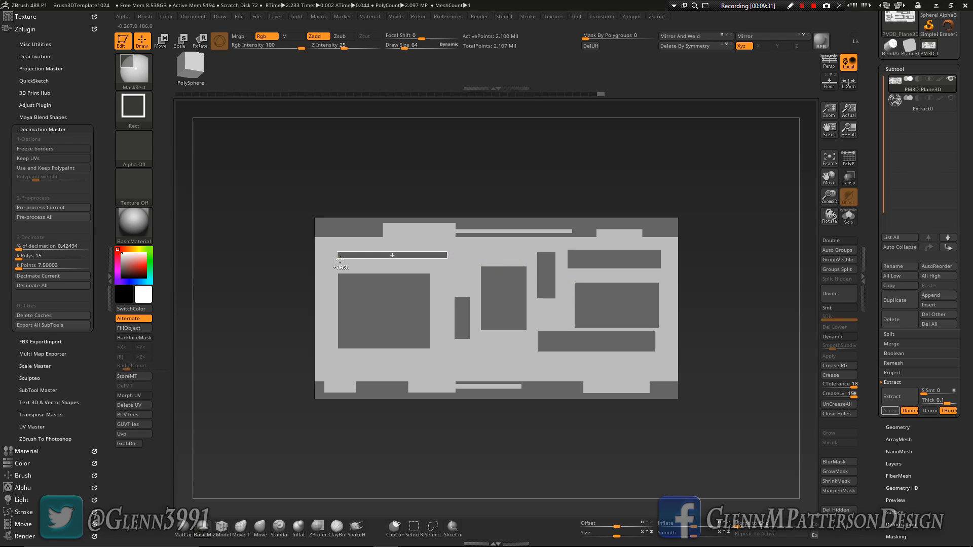
{"action": "left_click_drag", "start_coordinate": [503, 347], "coordinate": [451, 368], "text": "ctrl"}
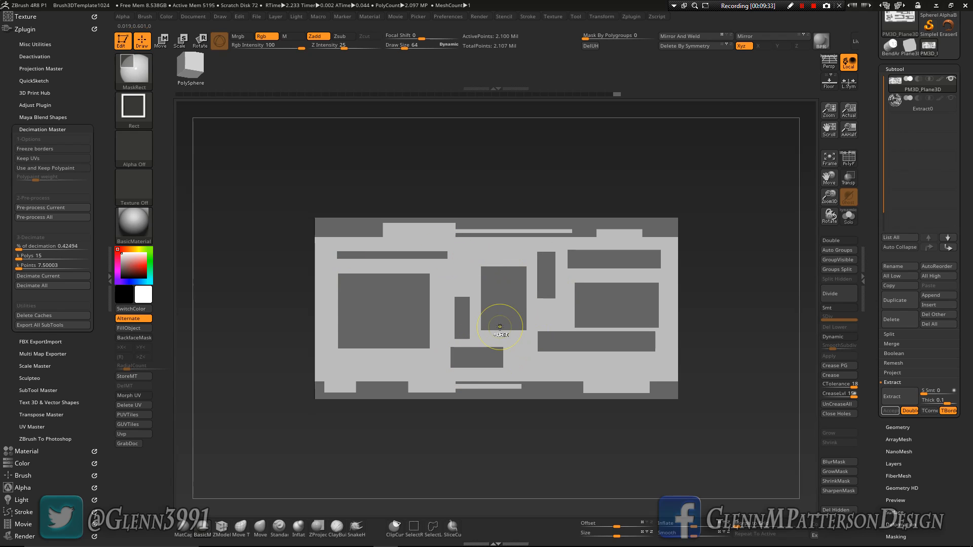
Cut notches and a small hole out of the large left mask, and notch the lower centre block and the two lower right shapes.
{"action": "left_click_drag", "start_coordinate": [442, 273], "coordinate": [393, 303], "text": "ctrl+alt"}
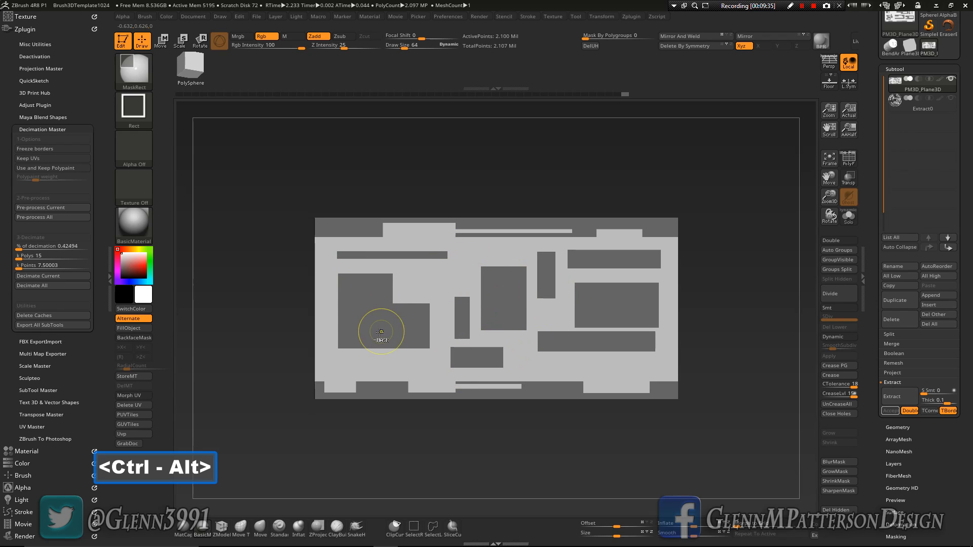
{"action": "left_click_drag", "start_coordinate": [329, 309], "coordinate": [371, 328], "text": "ctrl+alt"}
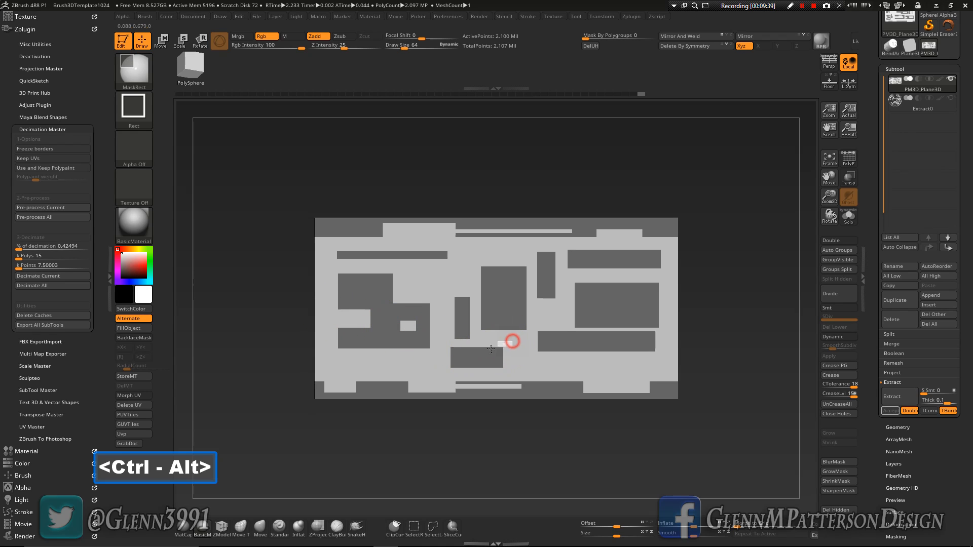
{"action": "left_click_drag", "start_coordinate": [491, 350], "coordinate": [478, 357], "text": "ctrl+alt"}
{"action": "left_click_drag", "start_coordinate": [603, 363], "coordinate": [569, 343], "text": "ctrl+alt"}
{"action": "left_click_drag", "start_coordinate": [637, 271], "coordinate": [591, 302], "text": "ctrl+alt"}
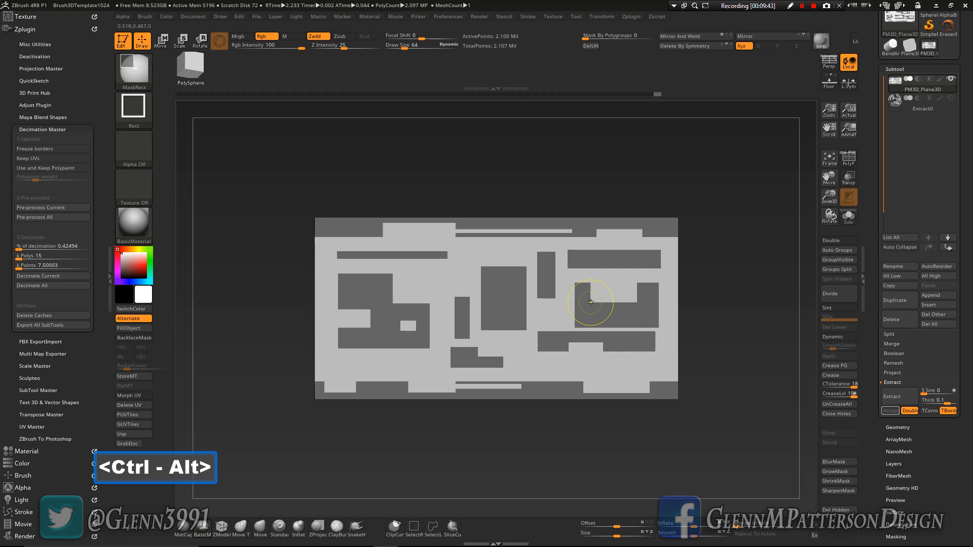
Cut rectangular notches out of the centre, upright and upper right masks, and remove one more corner from the left mask.
{"action": "left_click_drag", "start_coordinate": [494, 286], "coordinate": [494, 287], "text": "ctrl+alt"}
{"action": "left_click_drag", "start_coordinate": [567, 269], "coordinate": [540, 289], "text": "ctrl+alt"}
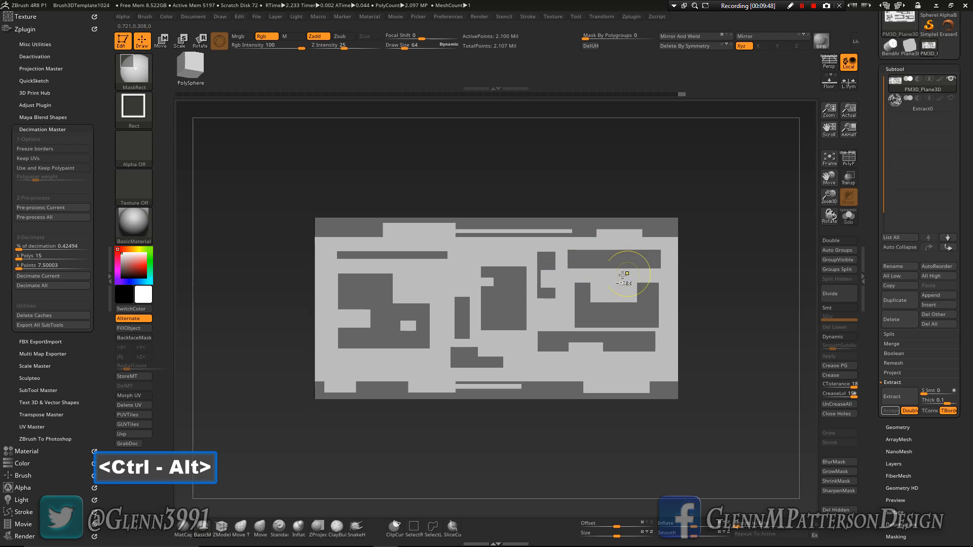
{"action": "left_click_drag", "start_coordinate": [622, 277], "coordinate": [591, 256], "text": "ctrl+alt"}
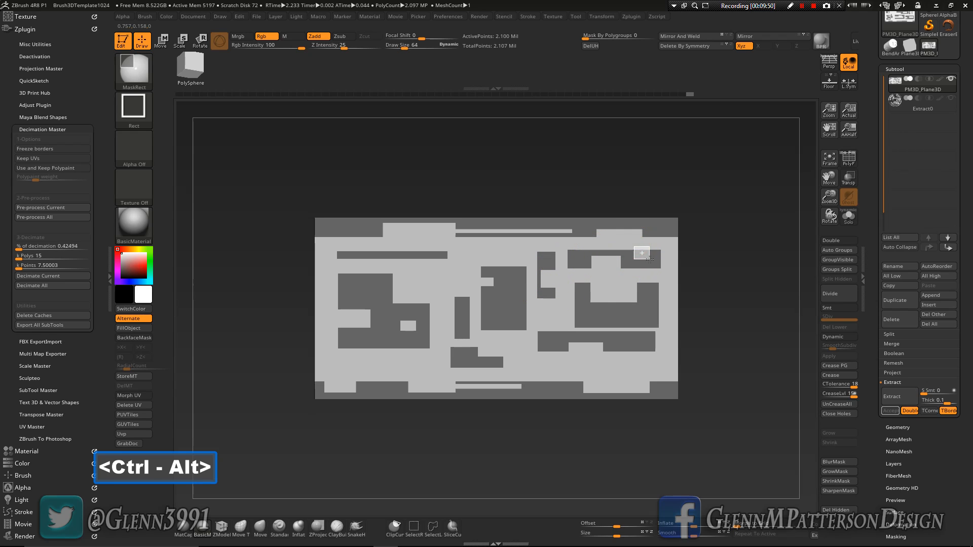
{"action": "left_click_drag", "start_coordinate": [650, 259], "coordinate": [650, 259], "text": "ctrl+alt"}
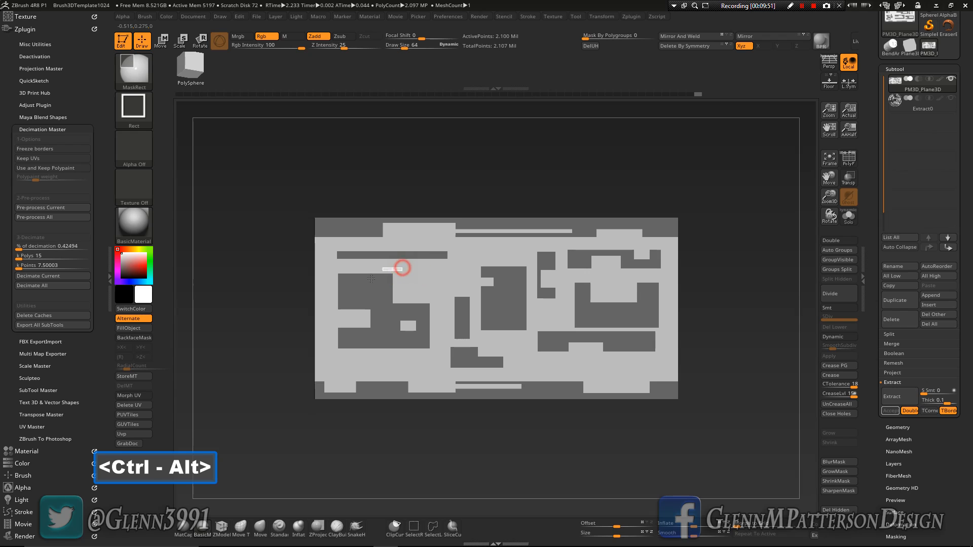
{"action": "left_click_drag", "start_coordinate": [372, 278], "coordinate": [360, 288], "text": "ctrl+alt"}
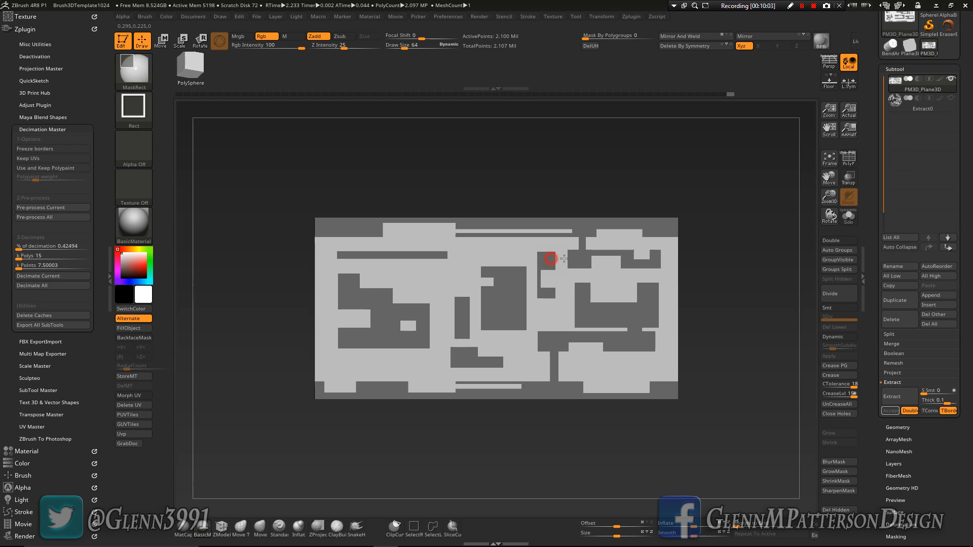
Mask narrow connecting bars that join the rectangular shapes to each other and to the upper and lower border strips.
{"action": "left_click_drag", "start_coordinate": [576, 267], "coordinate": [576, 267], "text": "ctrl"}
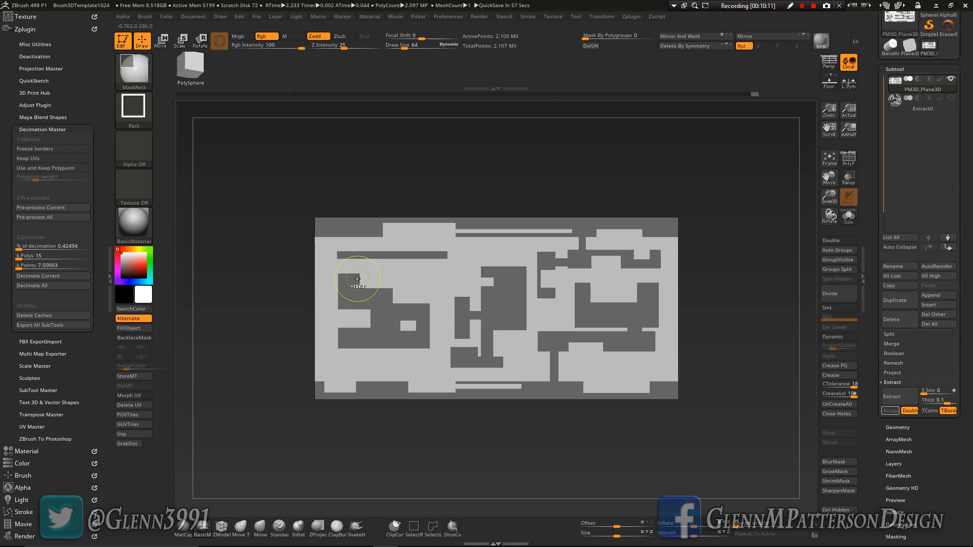
{"action": "left_click_drag", "start_coordinate": [342, 254], "coordinate": [377, 257]}
{"action": "key", "text": "ctrl+z"}
{"action": "left_click_drag", "start_coordinate": [383, 386], "coordinate": [363, 345], "text": "ctrl"}
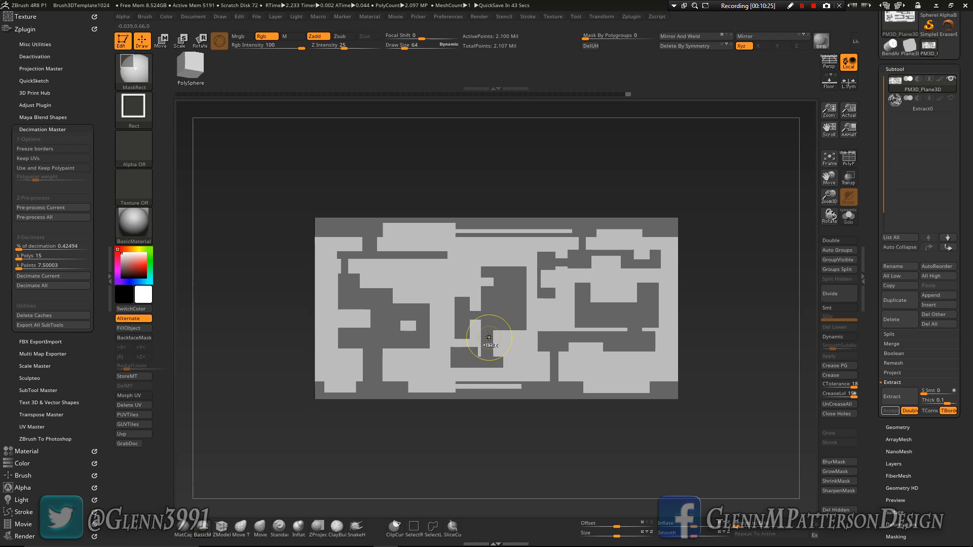
{"action": "left_click_drag", "start_coordinate": [489, 337], "coordinate": [543, 341], "text": "ctrl"}
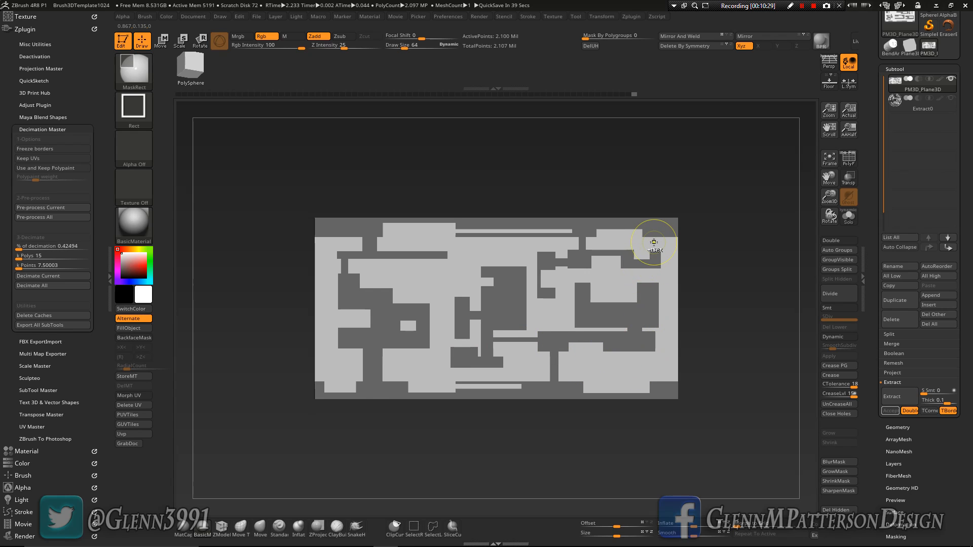
{"action": "left_click_drag", "start_coordinate": [519, 279], "coordinate": [541, 289], "text": "ctrl"}
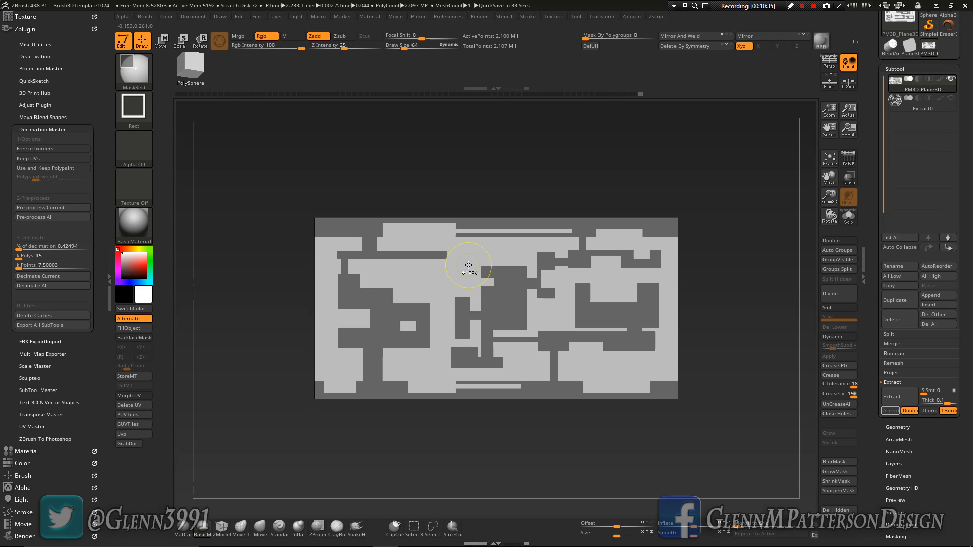
Extract the masked pattern with a thickness of 0.1 as a new subtool, isolate it and clear its mask.
{"action": "key", "text": "ctrl"}
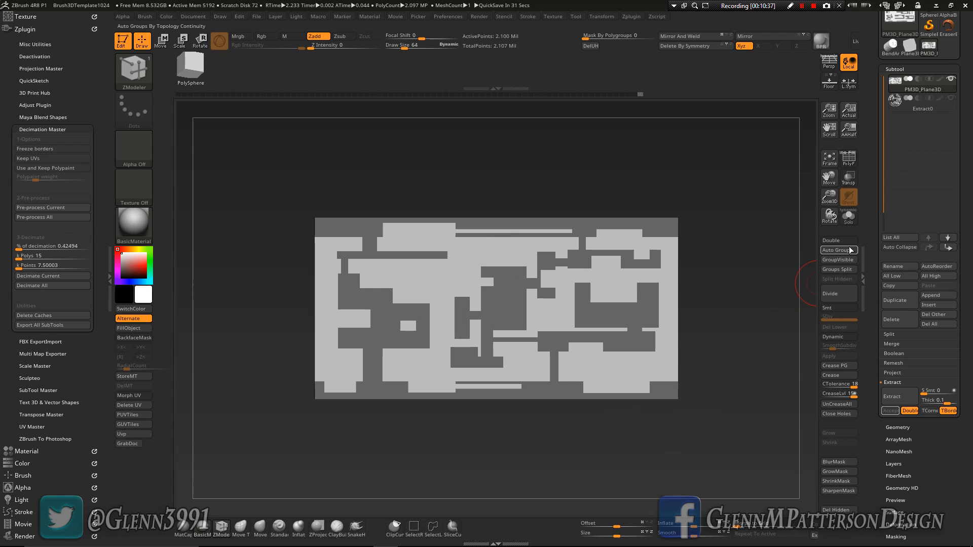
{"action": "left_click", "coordinate": [898, 397]}
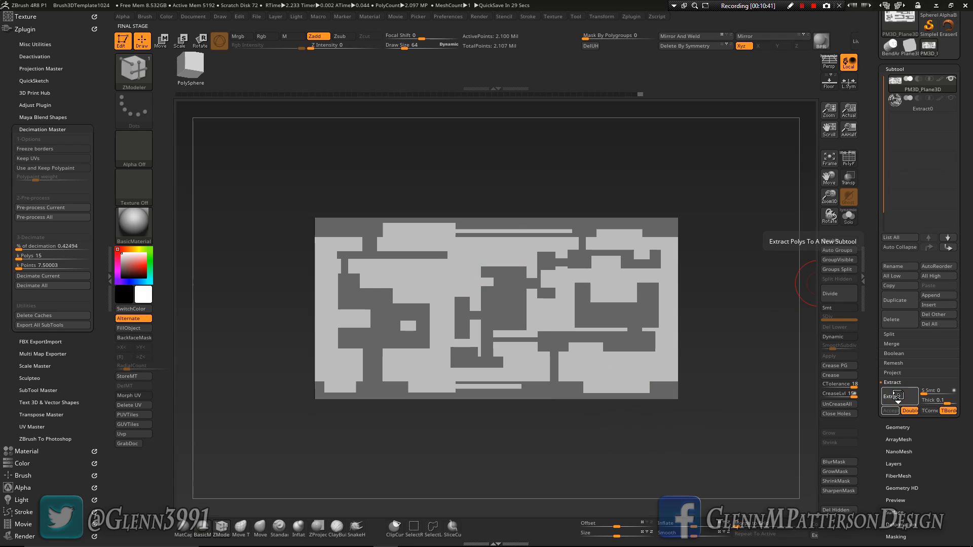
{"action": "left_click", "coordinate": [890, 410]}
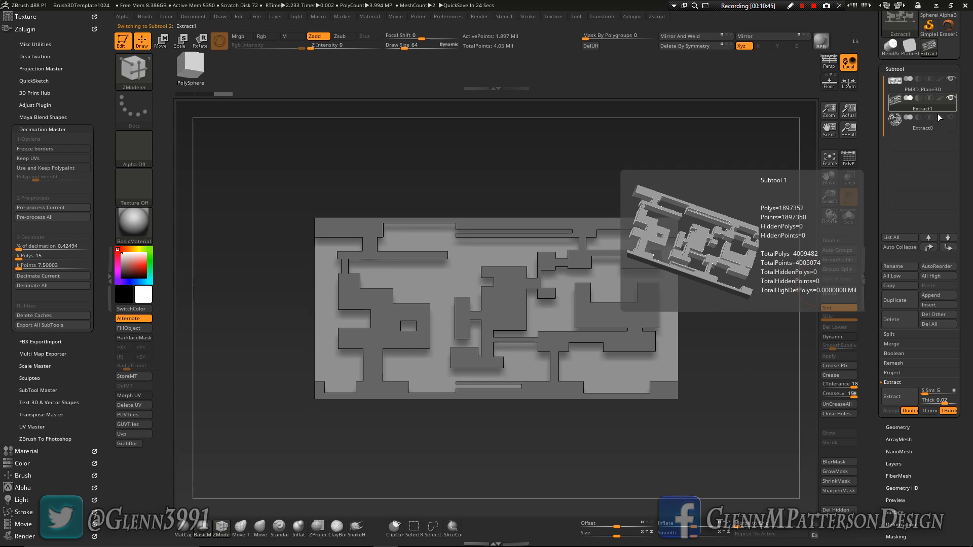
{"action": "left_click", "coordinate": [851, 219]}
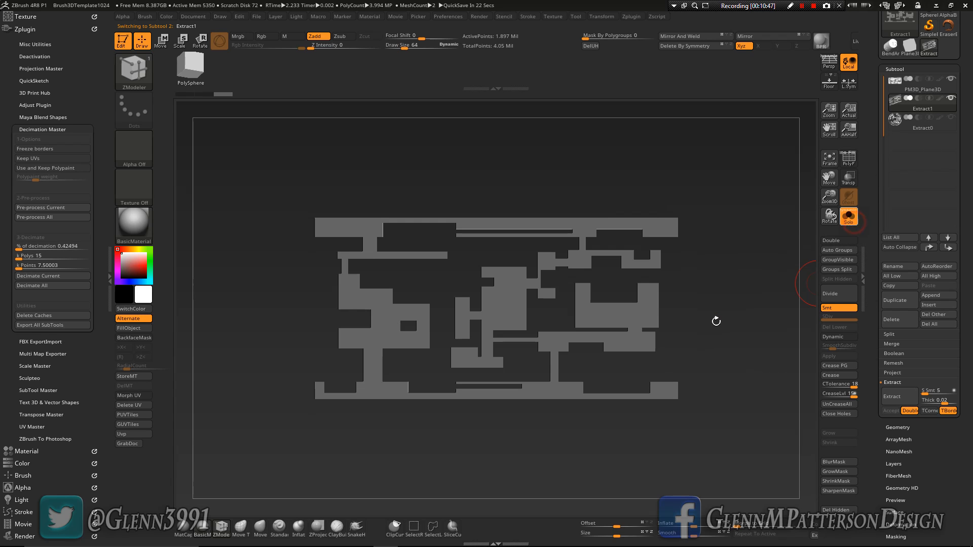
{"action": "mouse_move", "coordinate": [729, 352]}
{"action": "left_mouse_down"}
{"action": "mouse_move", "coordinate": [722, 331]}
{"action": "mouse_move", "coordinate": [775, 390]}
{"action": "mouse_move", "coordinate": [739, 395]}
{"action": "left_mouse_up"}
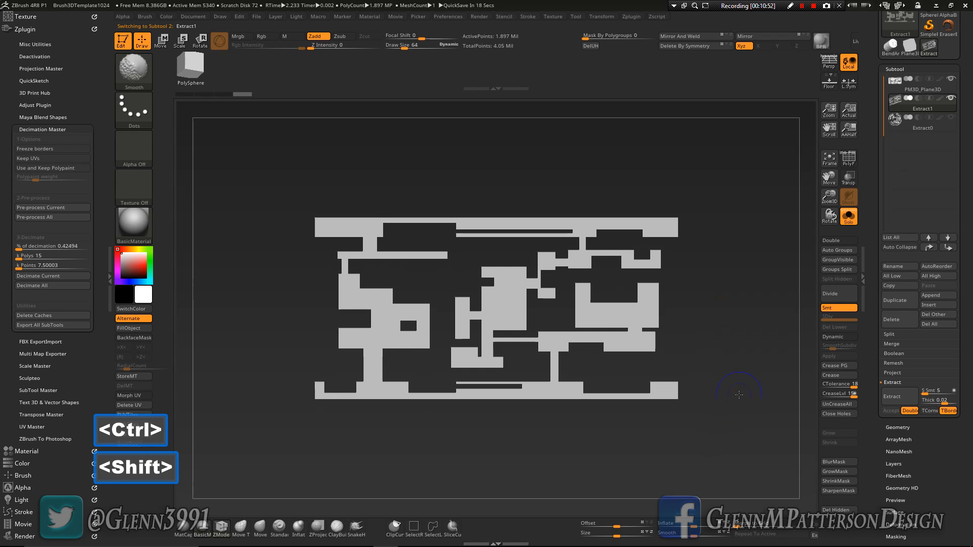
Apply the Bend Arc deformer to the extracted pattern and bend it to 180 degrees into a circular shape.
{"action": "key", "text": "b"}
{"action": "key", "text": "z"}
{"action": "key", "text": "m"}
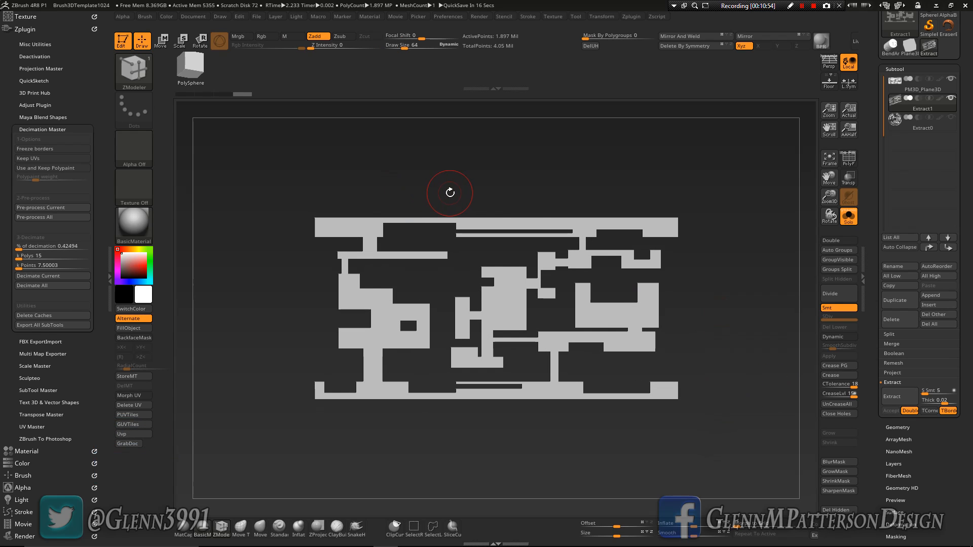
{"action": "key", "text": "w"}
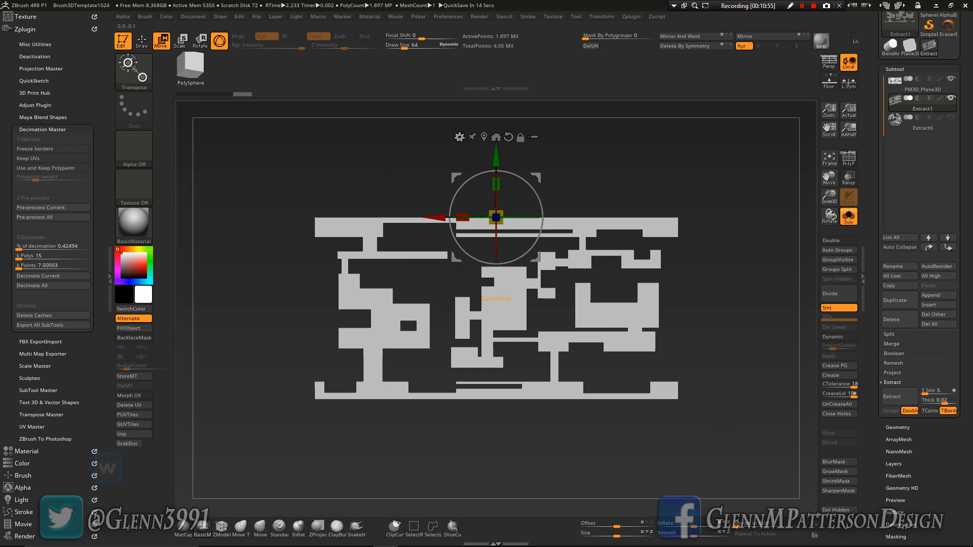
{"action": "left_click", "coordinate": [459, 137]}
{"action": "left_click", "coordinate": [463, 163]}
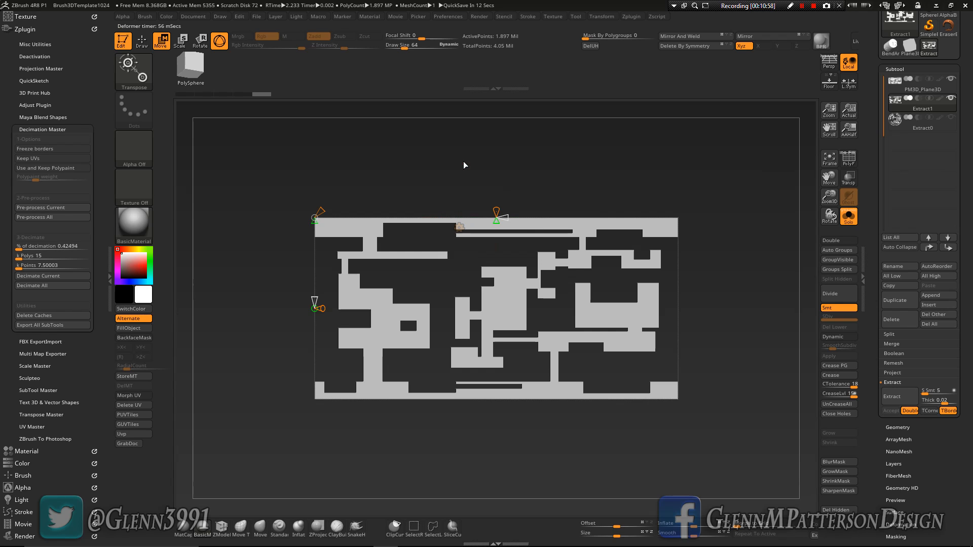
{"action": "left_click_drag", "start_coordinate": [831, 198], "coordinate": [833, 149]}
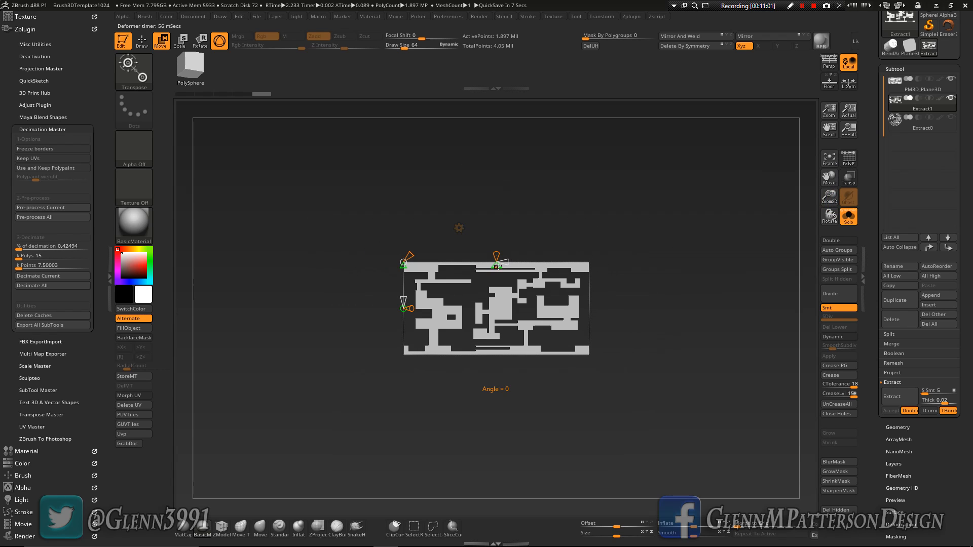
{"action": "left_click_drag", "start_coordinate": [496, 266], "coordinate": [495, 437]}
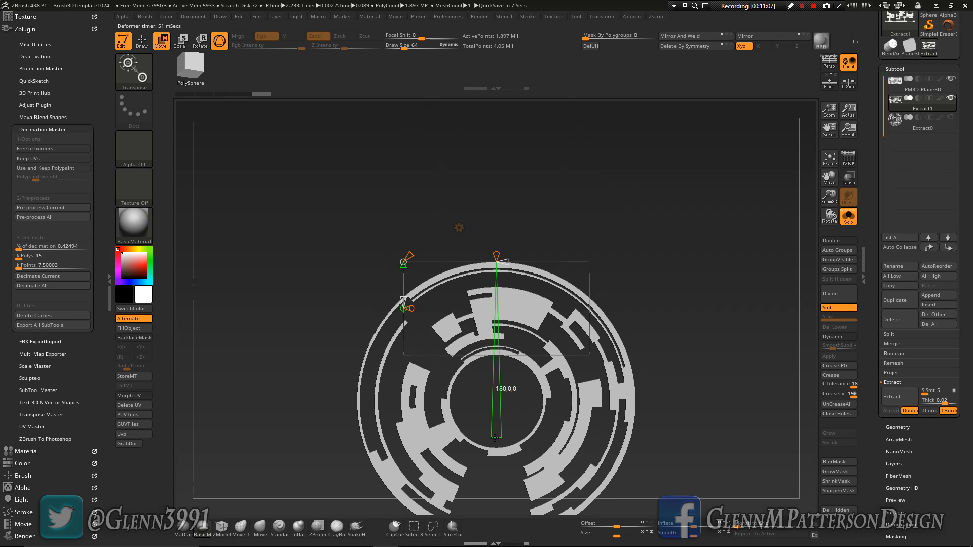
{"action": "key", "text": "ctrl+s"}
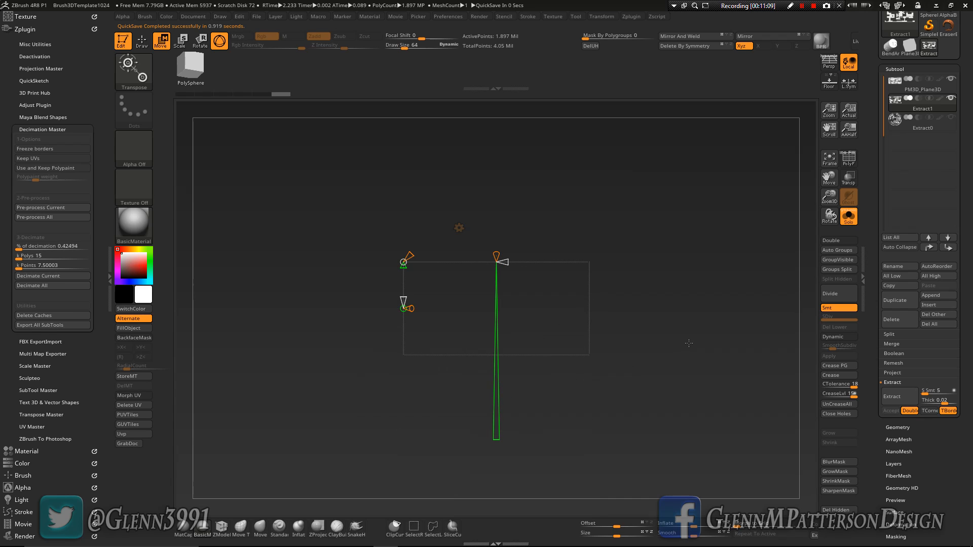
{"action": "key", "text": "shift"}
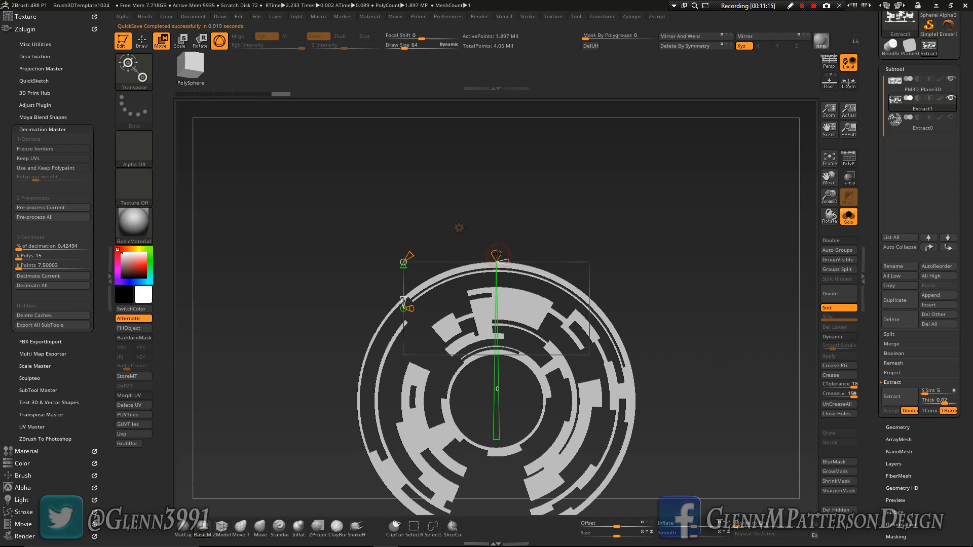
Turn the bent pattern's profile to 90 degrees so it wraps into an upright ring, and accept the Bend Arc deformation.
{"action": "left_click_drag", "start_coordinate": [497, 255], "coordinate": [497, 245]}
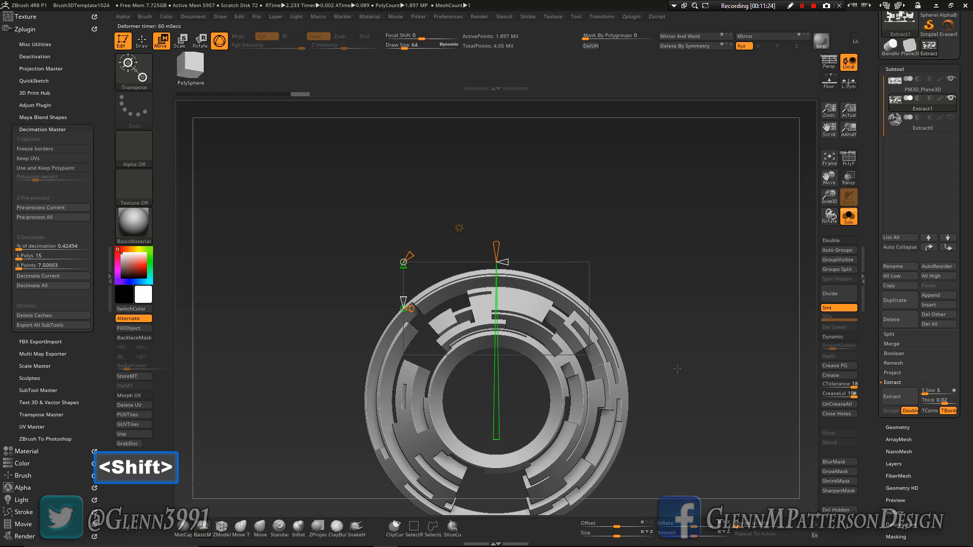
{"action": "mouse_move", "coordinate": [677, 369]}
{"action": "left_mouse_down"}
{"action": "mouse_move", "coordinate": [647, 355]}
{"action": "mouse_move", "coordinate": [698, 388]}
{"action": "mouse_move", "coordinate": [682, 378]}
{"action": "mouse_move", "coordinate": [689, 383]}
{"action": "mouse_move", "coordinate": [674, 388]}
{"action": "left_mouse_up"}
{"action": "left_click_drag", "start_coordinate": [496, 244], "coordinate": [497, 234], "text": "shift"}
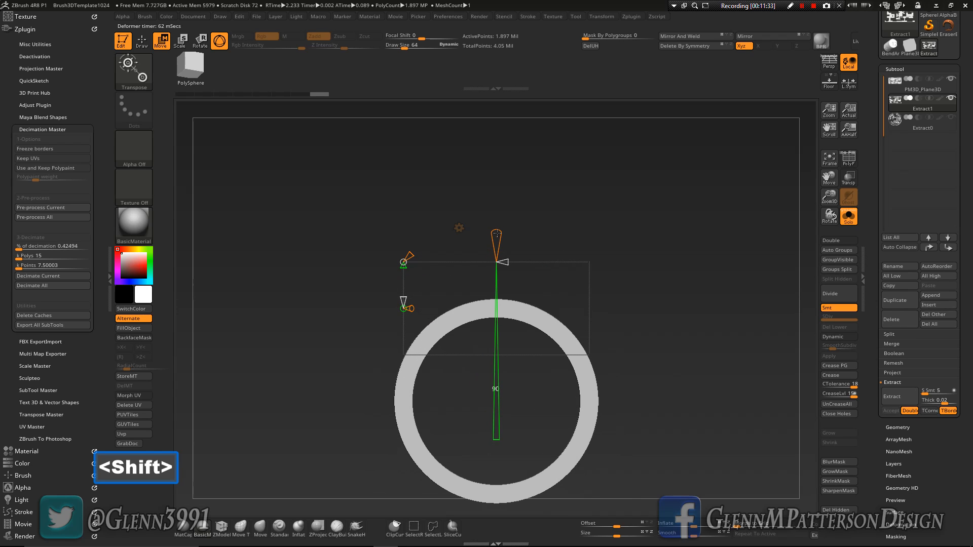
{"action": "left_click_drag", "start_coordinate": [678, 405], "coordinate": [670, 435]}
{"action": "left_click", "coordinate": [459, 227]}
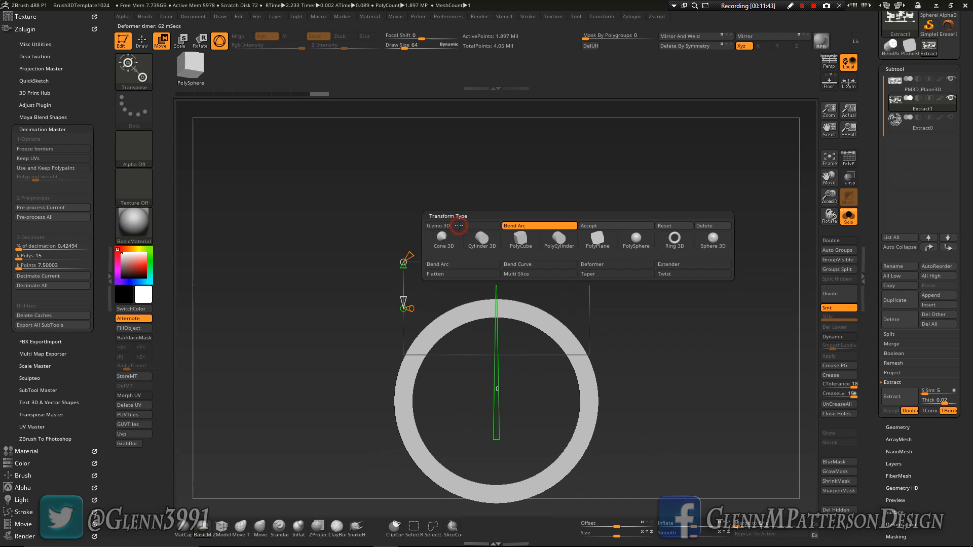
{"action": "left_click", "coordinate": [631, 225]}
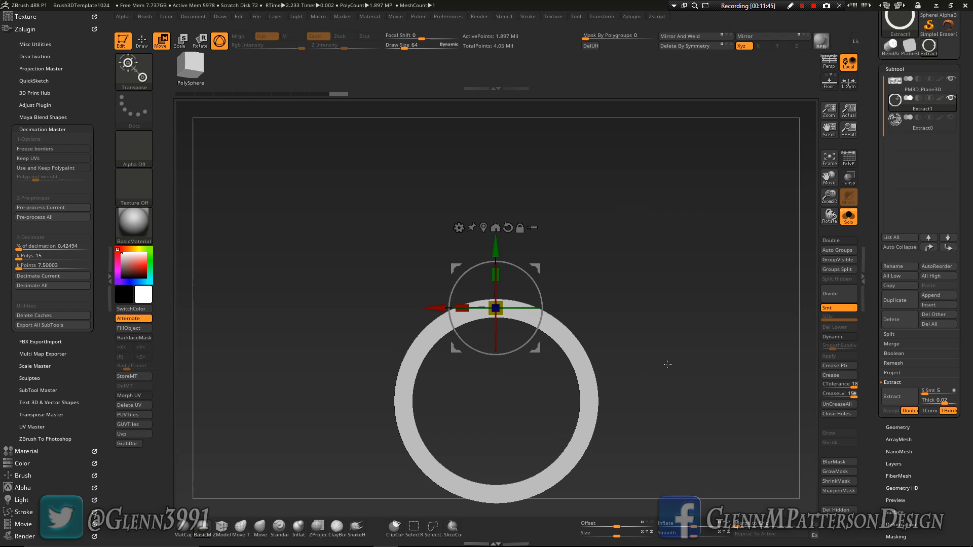
Centre the transform gizmo on the unmasked ring and stretch the ring along its axis by about 3.78 into a long open cylinder.
{"action": "left_click_drag", "start_coordinate": [667, 364], "coordinate": [710, 388]}
{"action": "left_click", "coordinate": [900, 524]}
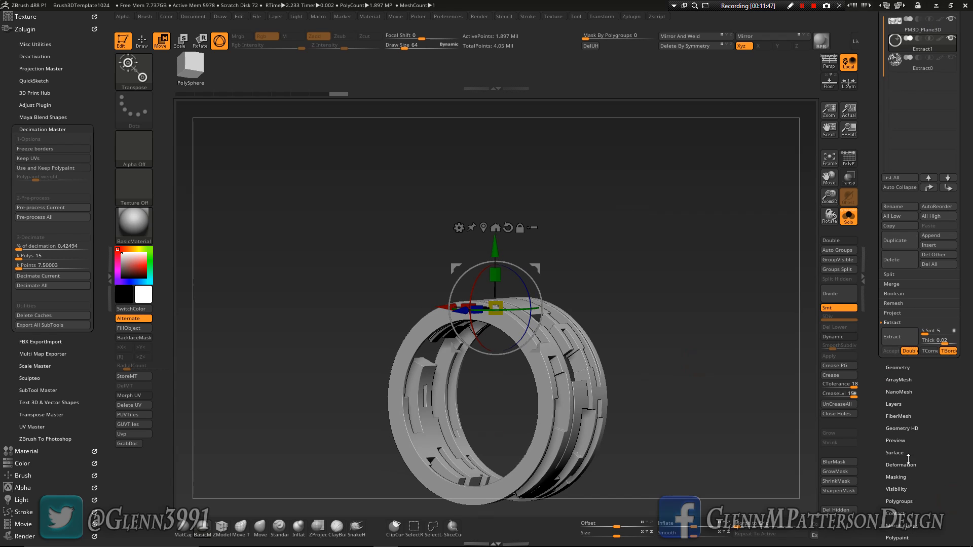
{"action": "left_click", "coordinate": [908, 129]}
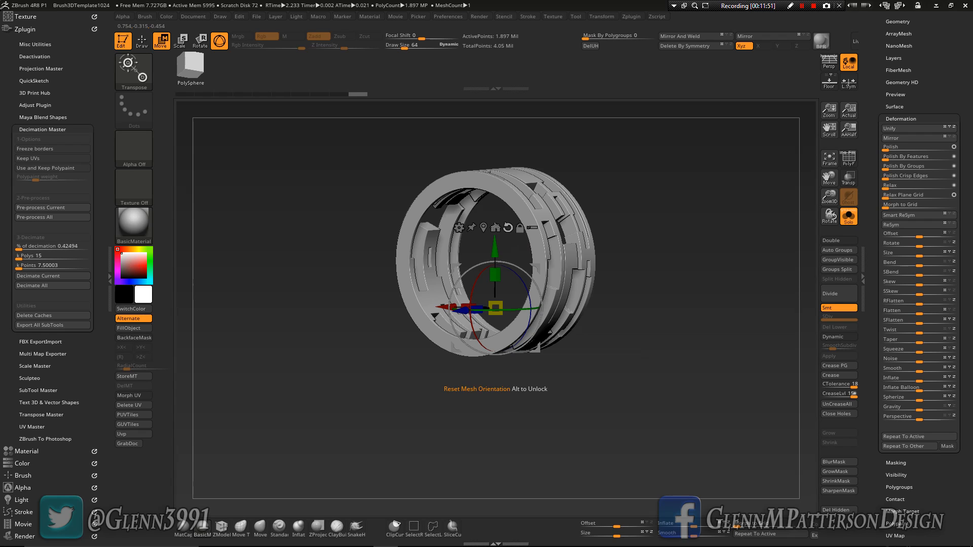
{"action": "key", "text": "alt"}
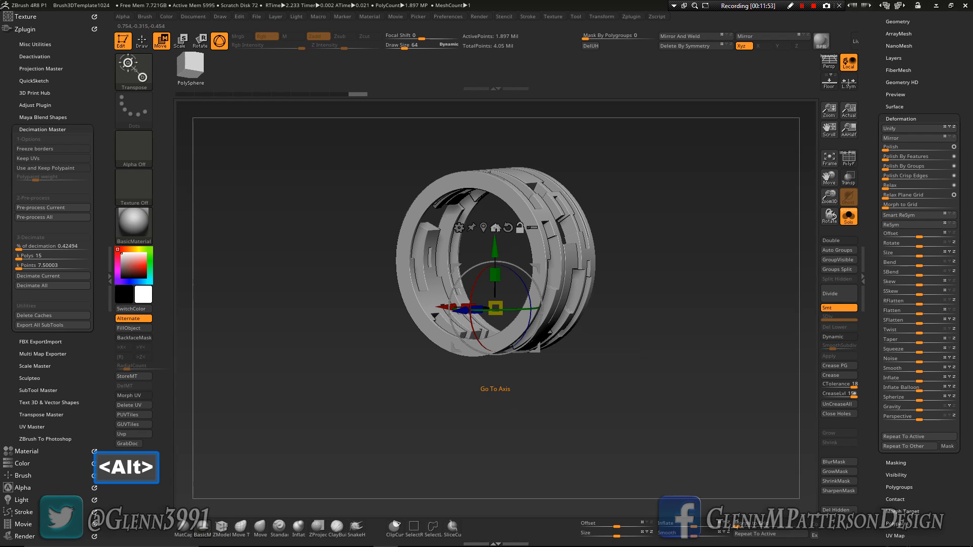
{"action": "left_click", "coordinate": [496, 228], "text": "alt"}
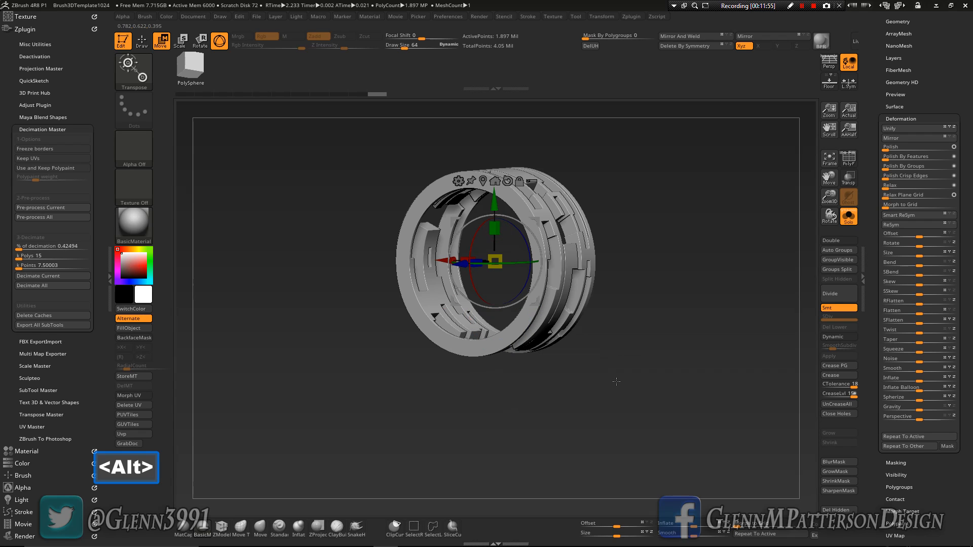
{"action": "mouse_move", "coordinate": [616, 382]}
{"action": "left_mouse_down"}
{"action": "mouse_move", "coordinate": [604, 383]}
{"action": "mouse_move", "coordinate": [611, 384]}
{"action": "left_mouse_up"}
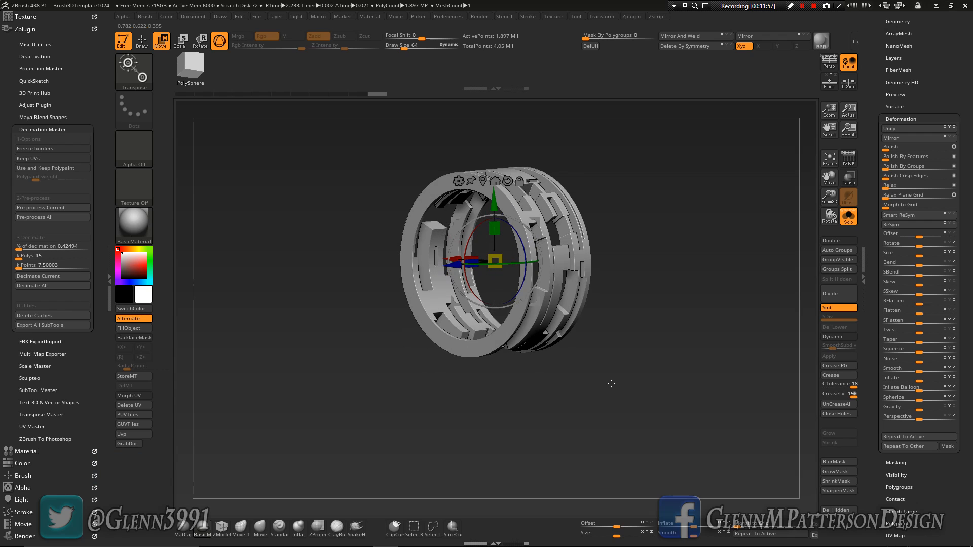
{"action": "left_click_drag", "start_coordinate": [472, 262], "coordinate": [247, 313]}
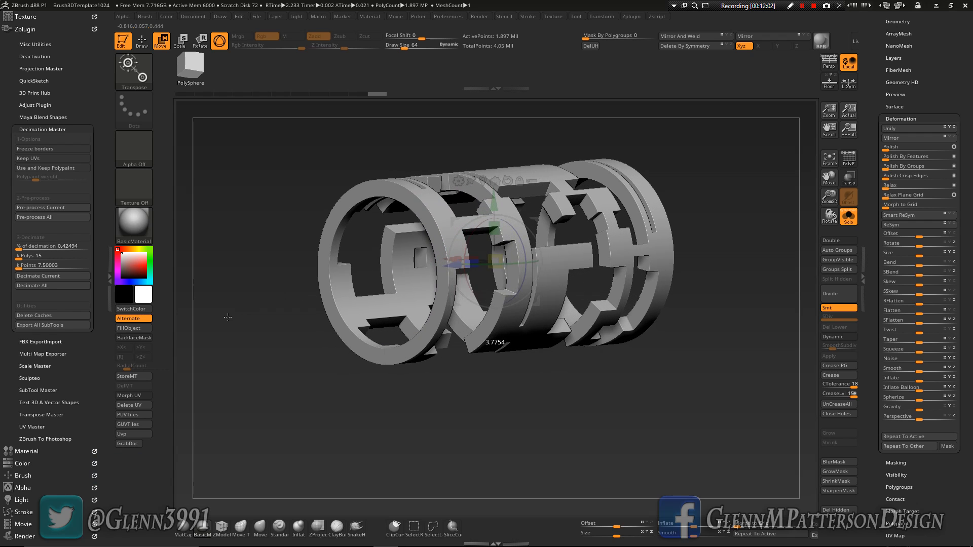
{"action": "left_click_drag", "start_coordinate": [569, 424], "coordinate": [587, 437]}
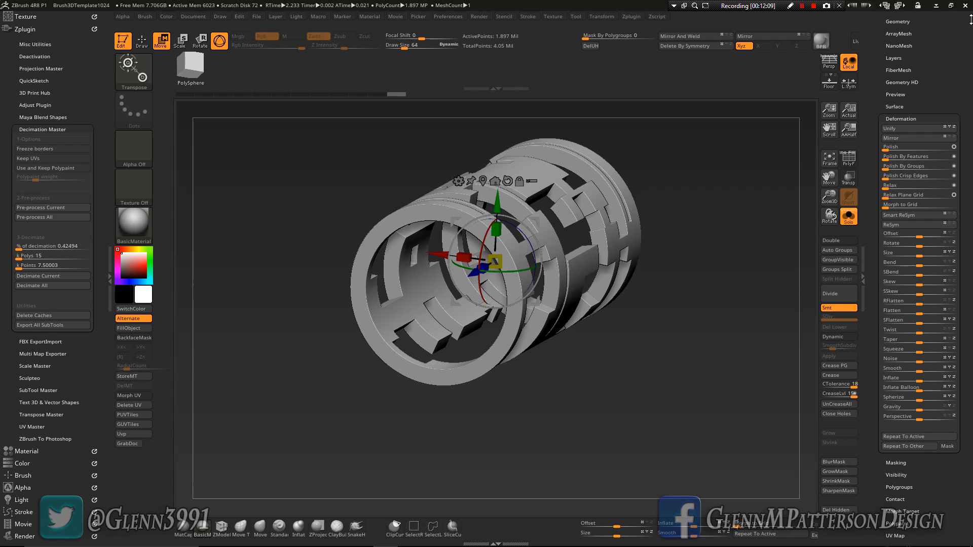
Leave solo mode, hide the flat plane subtool and show the disc pattern subtool together with the stretched ring.
{"action": "left_click_drag", "start_coordinate": [953, 77], "coordinate": [947, 109]}
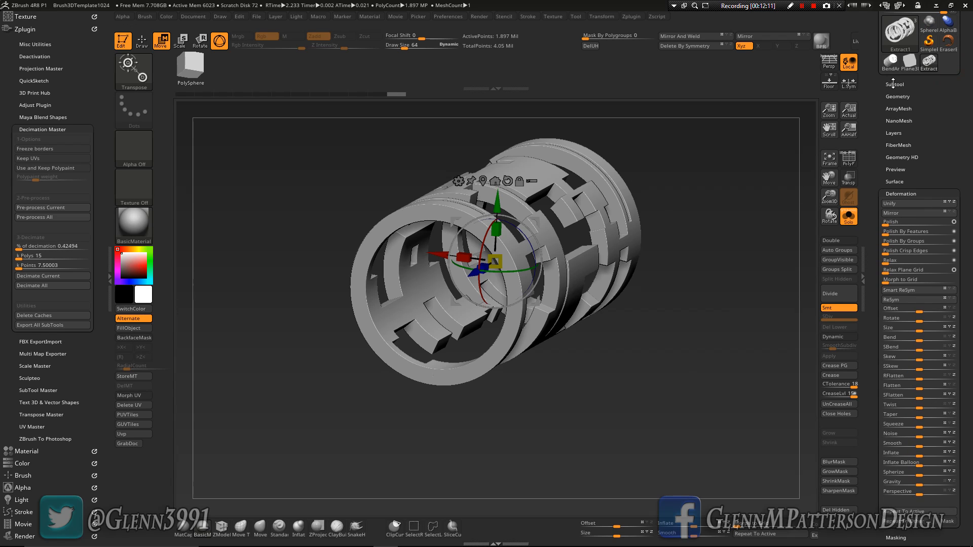
{"action": "left_click", "coordinate": [843, 219]}
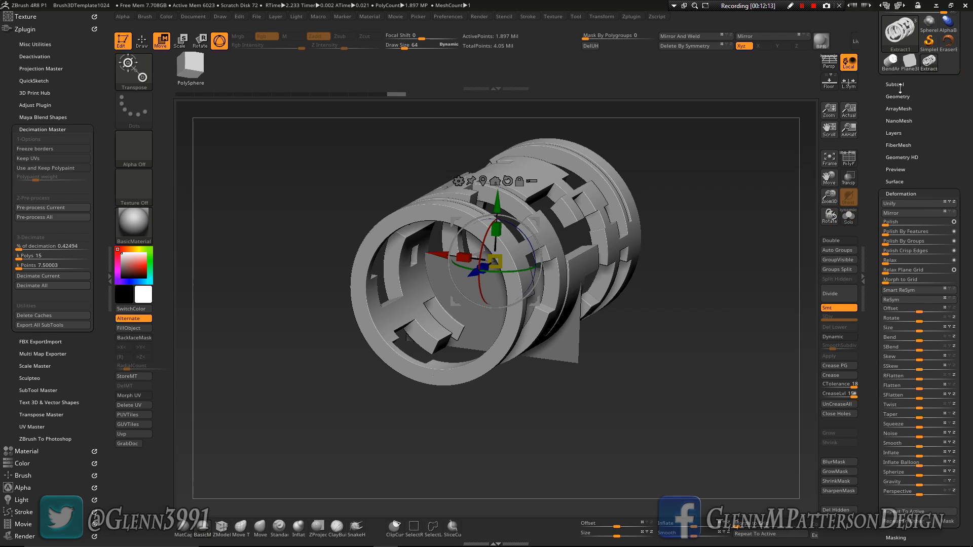
{"action": "left_click", "coordinate": [898, 84]}
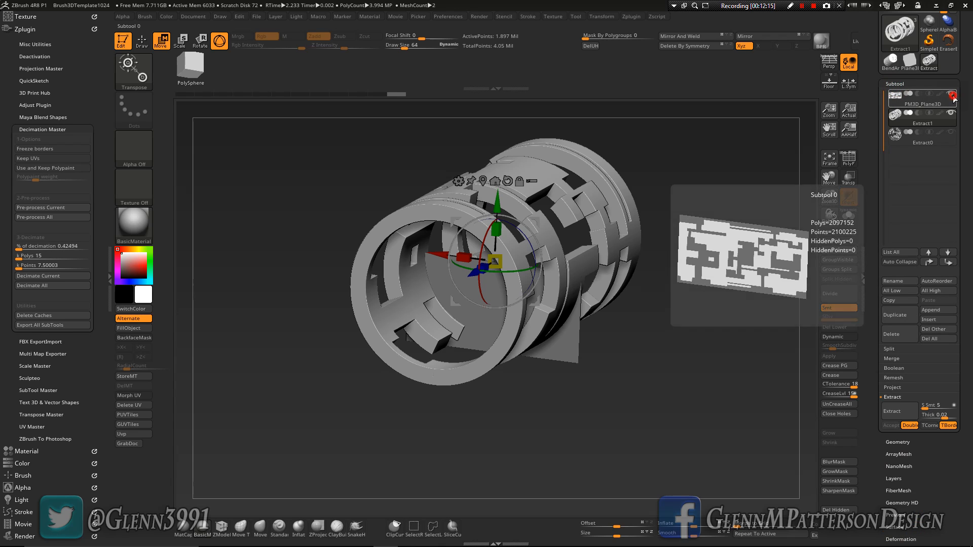
{"action": "left_click", "coordinate": [951, 133]}
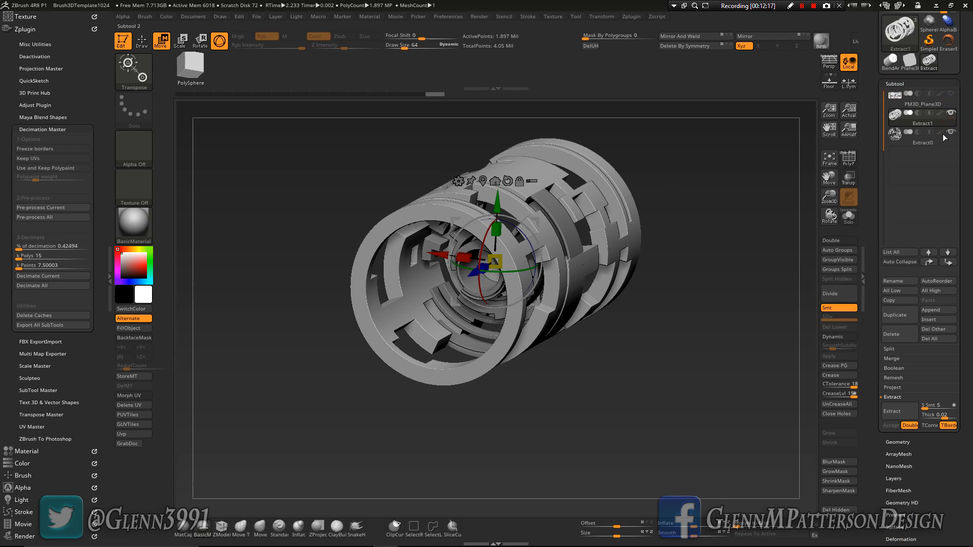
{"action": "left_click_drag", "start_coordinate": [650, 367], "coordinate": [715, 294]}
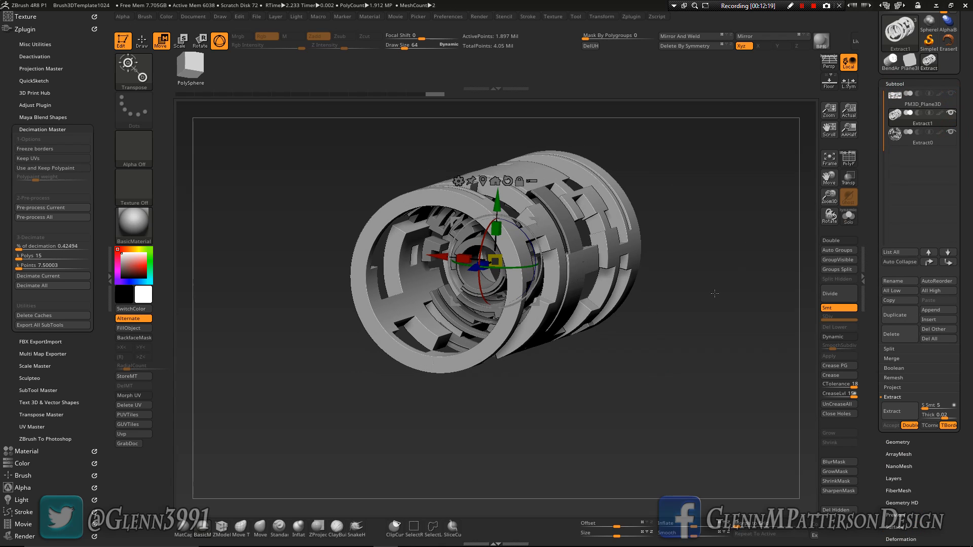
Select the disc pattern subtool and scale it up uniformly until it surrounds the stretched ring.
{"action": "left_click", "coordinate": [944, 144]}
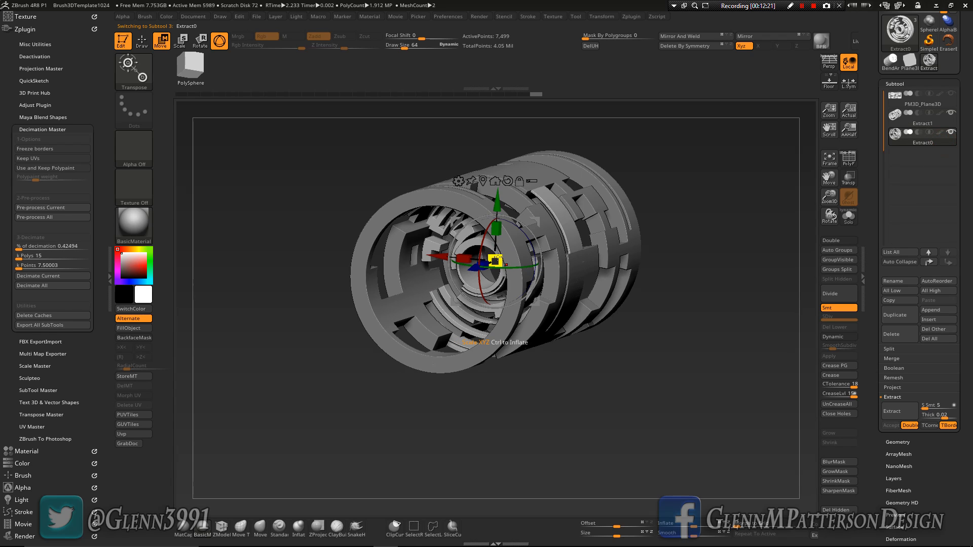
{"action": "left_click_drag", "start_coordinate": [496, 260], "coordinate": [832, 168]}
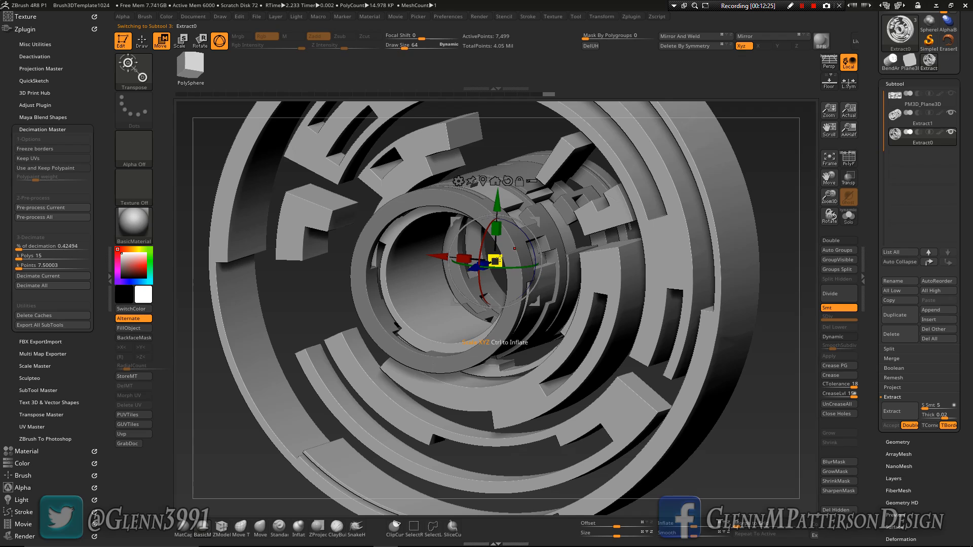
{"action": "left_click_drag", "start_coordinate": [495, 260], "coordinate": [664, 249]}
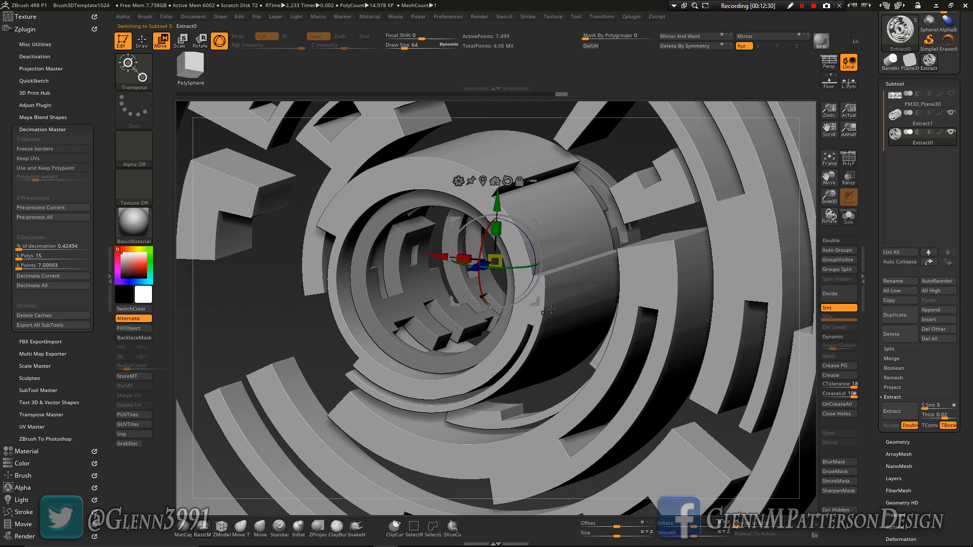
{"action": "mouse_move", "coordinate": [553, 309]}
{"action": "right_mouse_down"}
{"action": "mouse_move", "coordinate": [586, 281]}
{"action": "mouse_move", "coordinate": [555, 297]}
{"action": "right_mouse_up"}
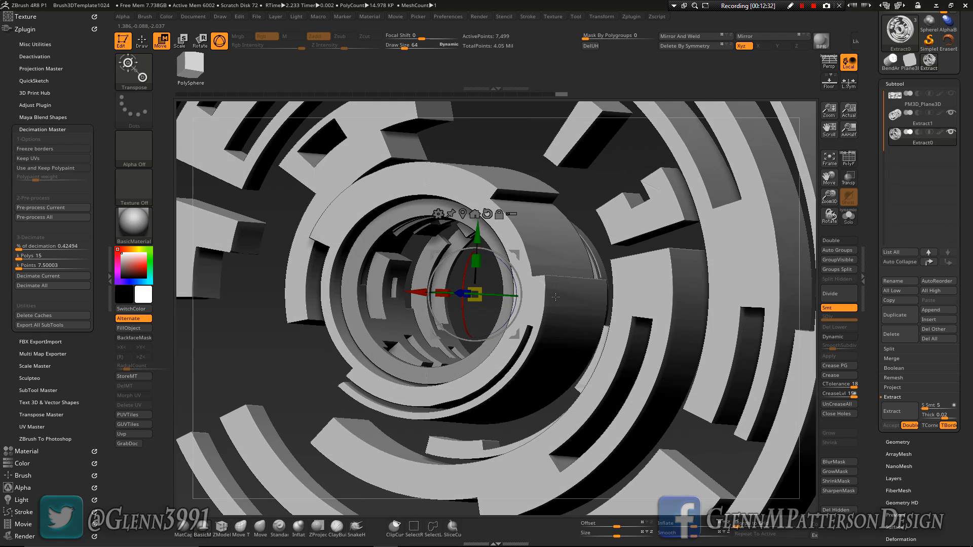
Insert a Cylinder3D below the stretched ring subtool and rotate it 90 degrees to align with the ring's axis.
{"action": "left_click", "coordinate": [945, 119]}
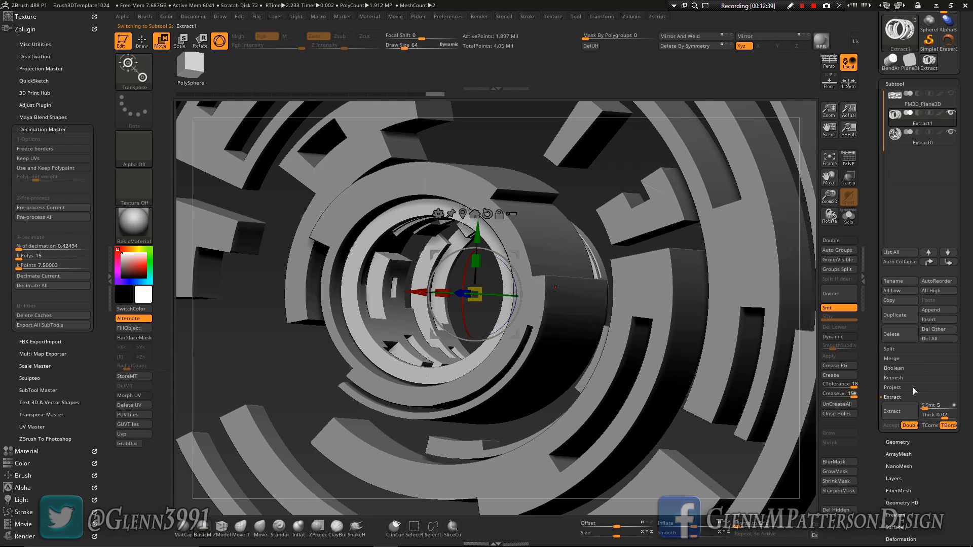
{"action": "left_click", "coordinate": [938, 319]}
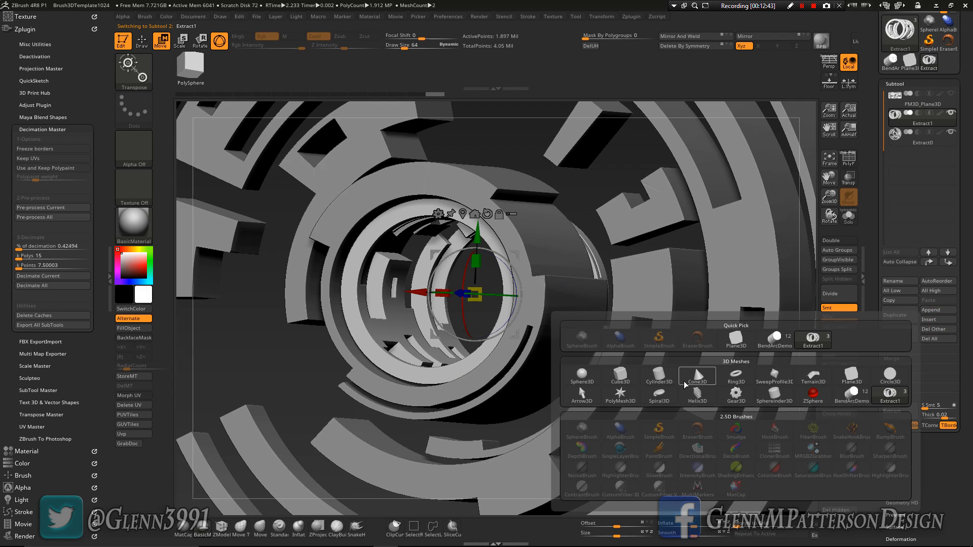
{"action": "left_click", "coordinate": [658, 380]}
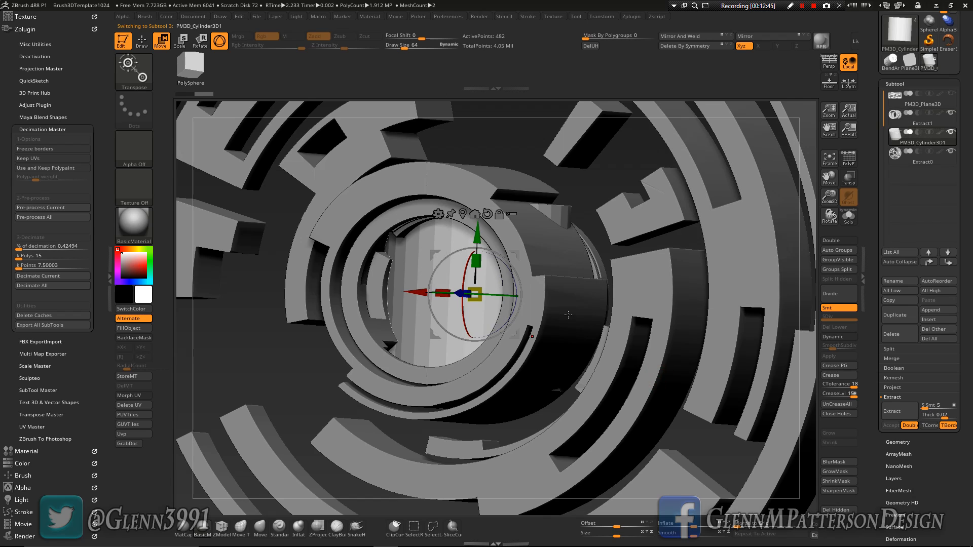
{"action": "left_click_drag", "start_coordinate": [467, 271], "coordinate": [449, 350], "text": "shift"}
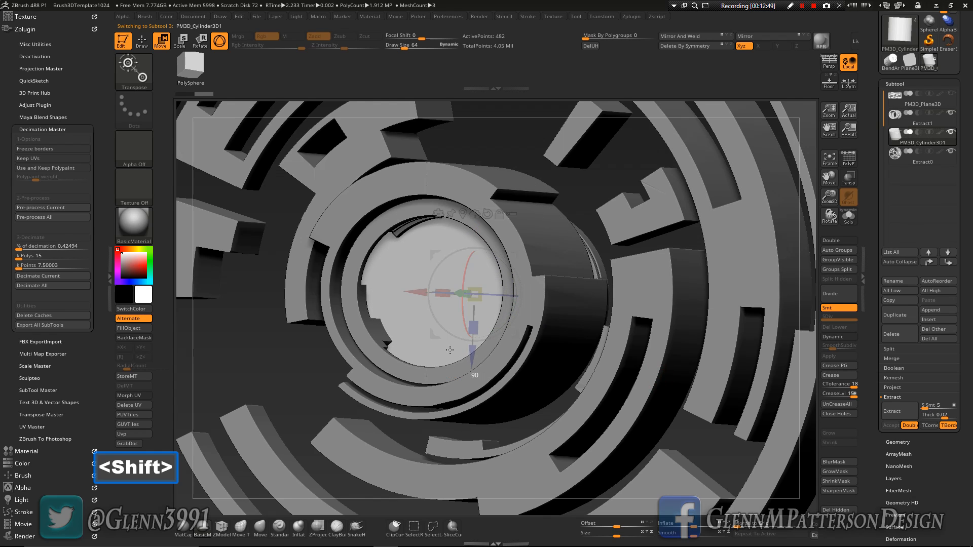
Isolate the cylinder, show its polyframe and assign polygroups by normals to separate the caps from the side.
{"action": "left_click", "coordinate": [849, 223]}
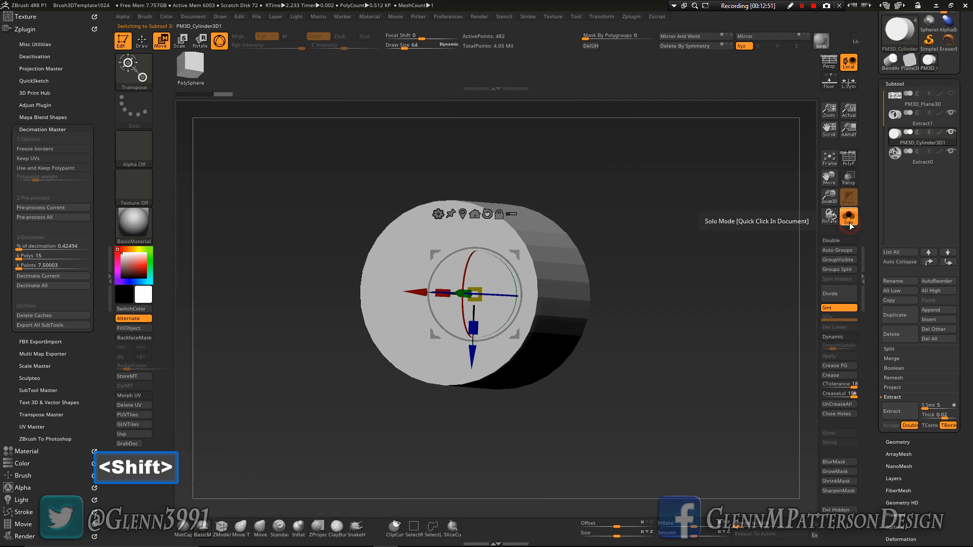
{"action": "left_click", "coordinate": [849, 223]}
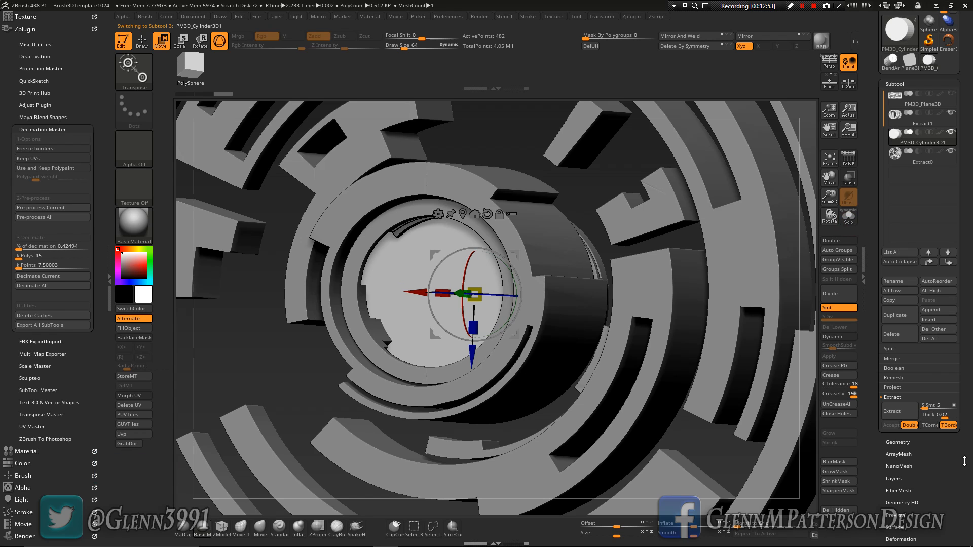
{"action": "left_click", "coordinate": [849, 163]}
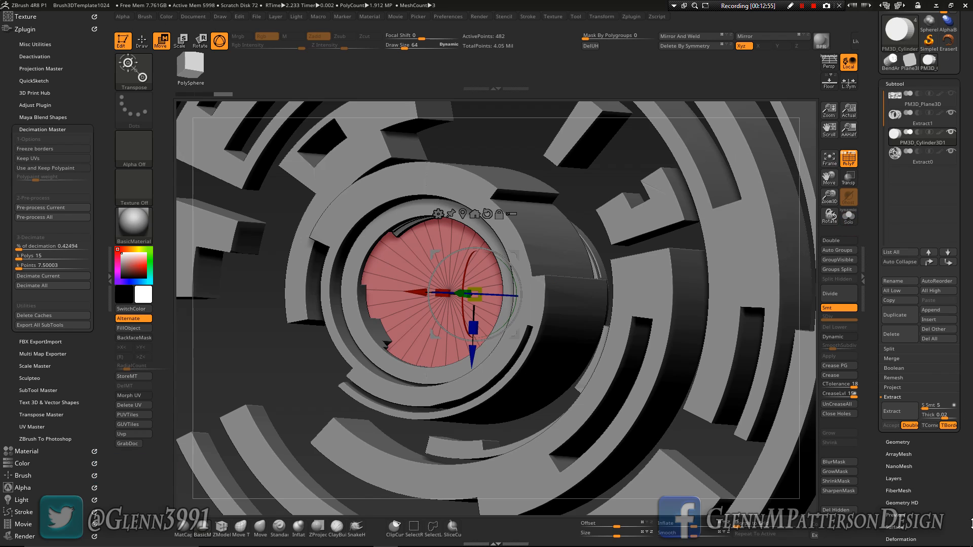
{"action": "left_click_drag", "start_coordinate": [949, 467], "coordinate": [949, 304]}
{"action": "left_click", "coordinate": [849, 216]}
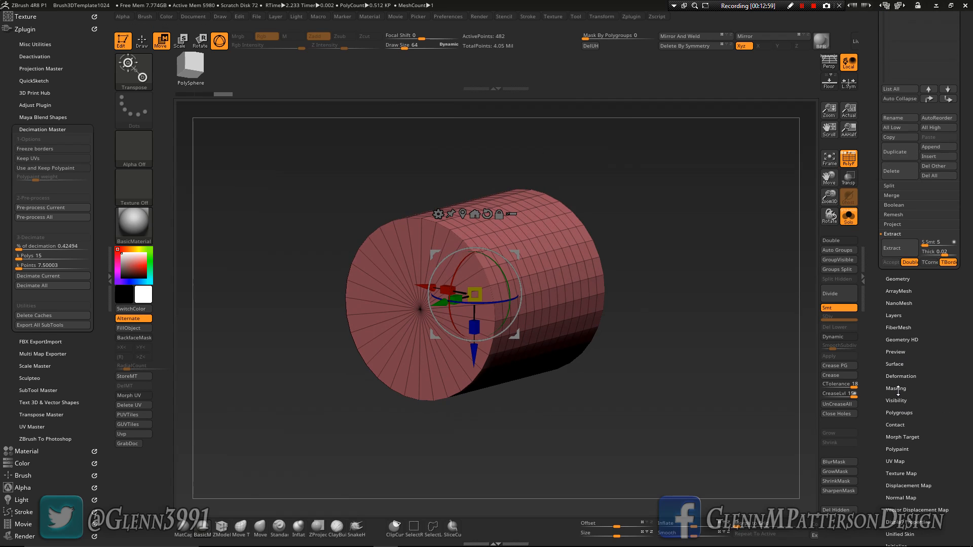
{"action": "left_click", "coordinate": [898, 412]}
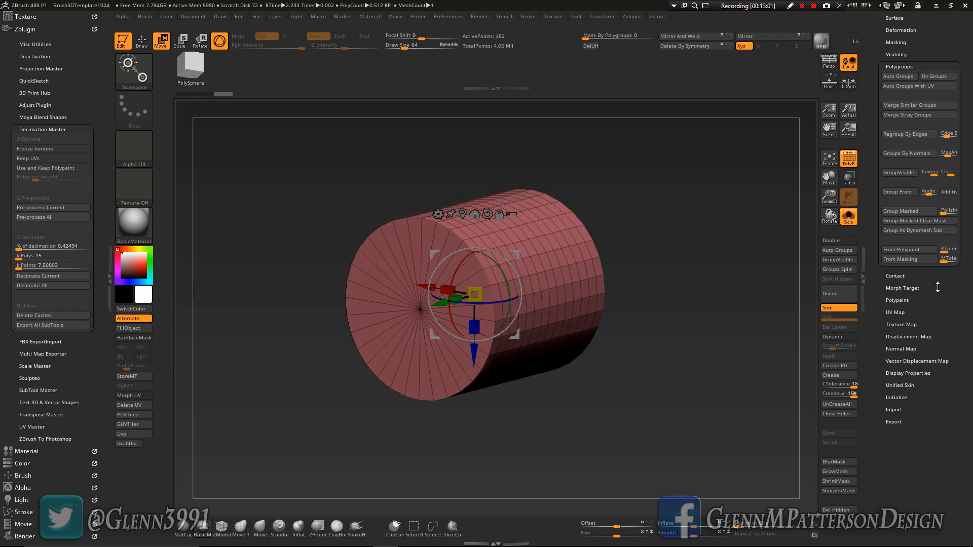
{"action": "left_click", "coordinate": [912, 153]}
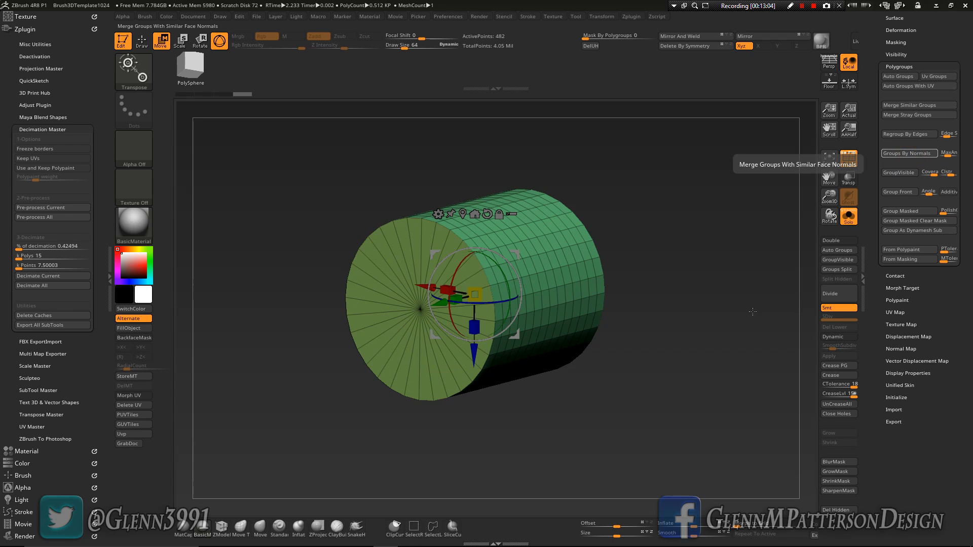
{"action": "left_click_drag", "start_coordinate": [752, 312], "coordinate": [710, 341]}
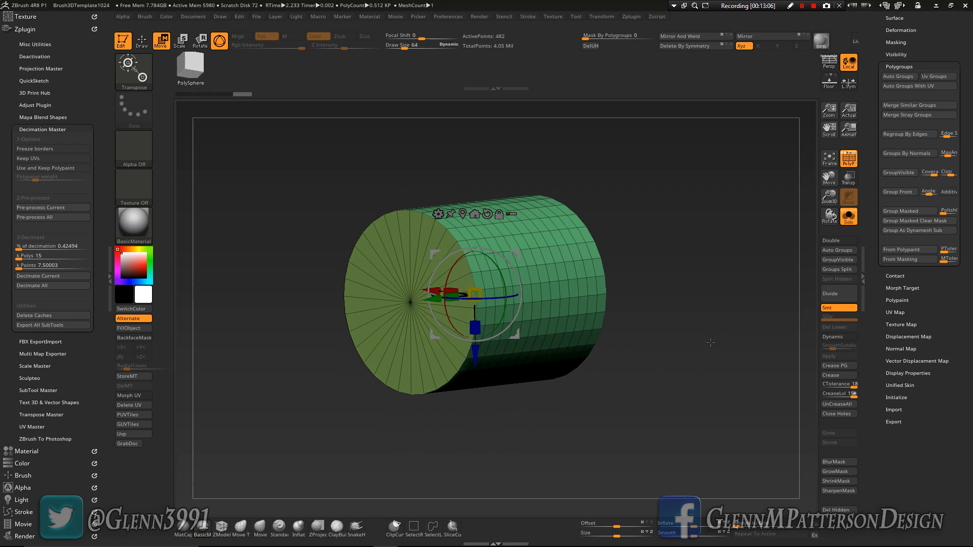
Crease the cylinder's edges along its polygroup borders.
{"action": "left_click_drag", "start_coordinate": [964, 94], "coordinate": [964, 134]}
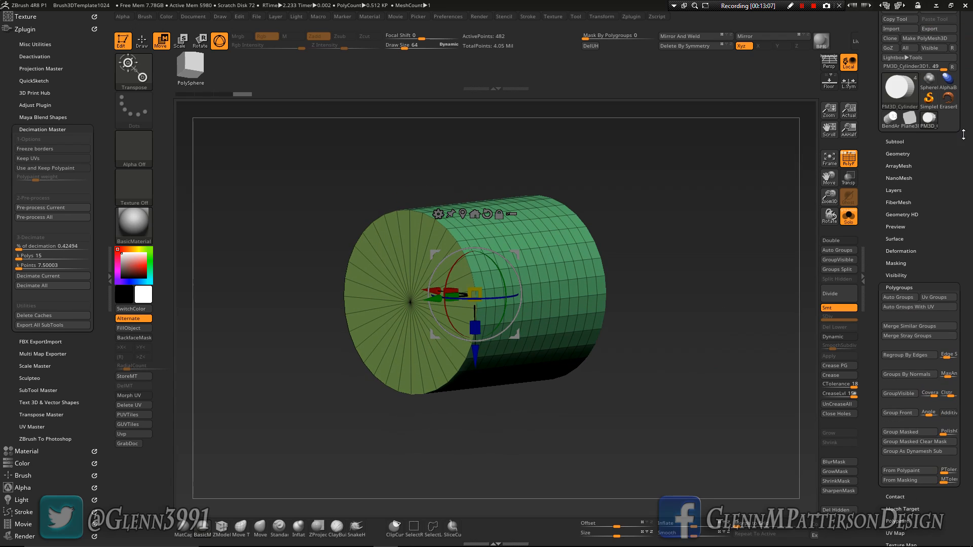
{"action": "left_click", "coordinate": [898, 154]}
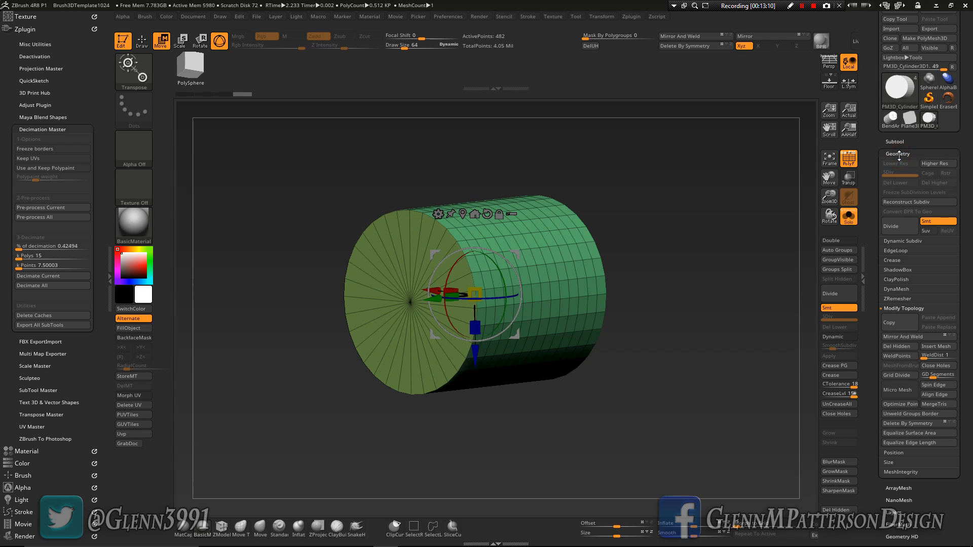
{"action": "left_click", "coordinate": [892, 261]}
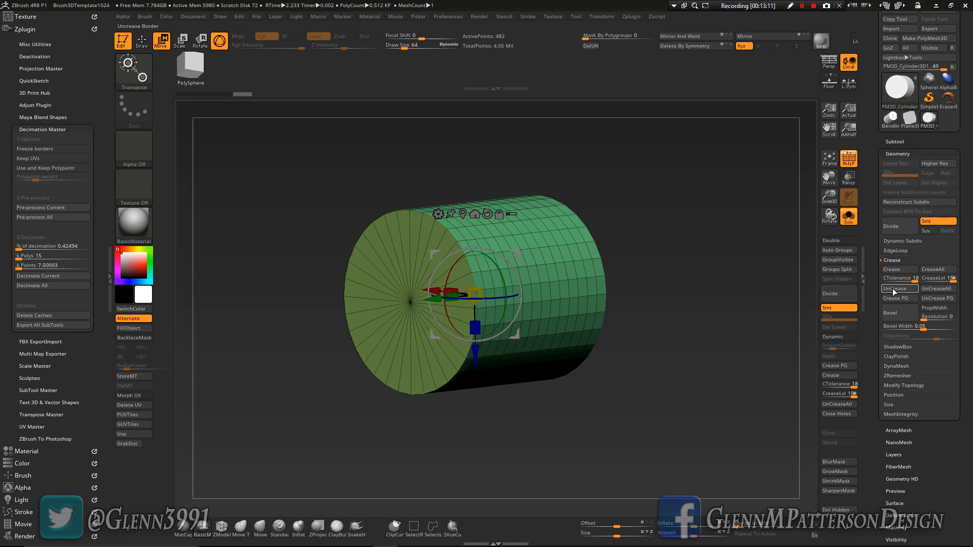
{"action": "left_click", "coordinate": [891, 300]}
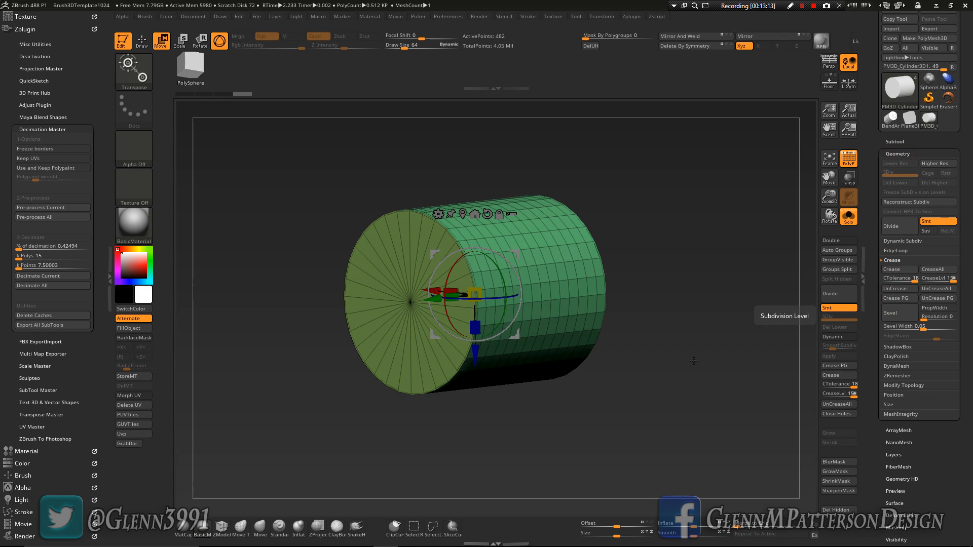
{"action": "left_click_drag", "start_coordinate": [683, 362], "coordinate": [694, 324]}
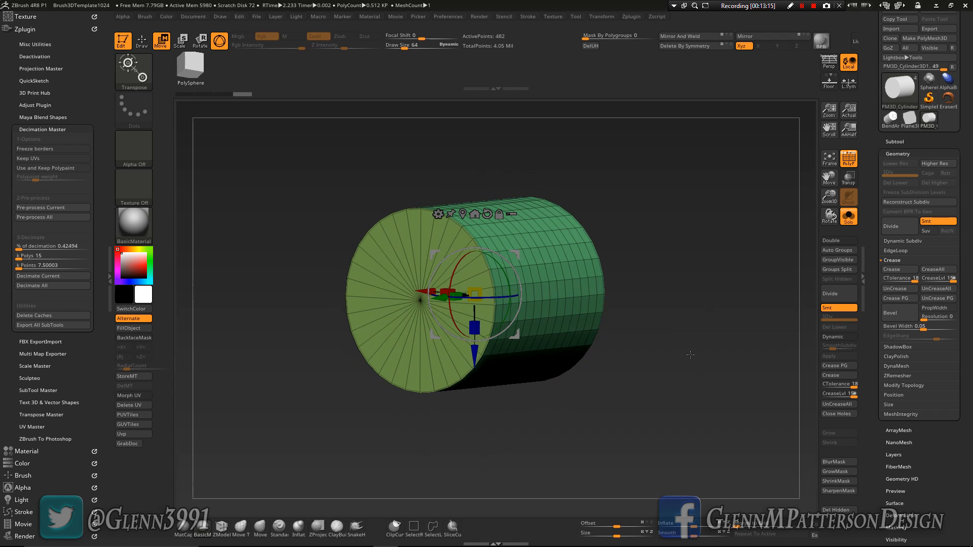
Hide the polyframe, enable dynamic subdivision on the cylinder and set SmoothSubdiv to 4.
{"action": "left_click", "coordinate": [844, 163]}
{"action": "key", "text": "d"}
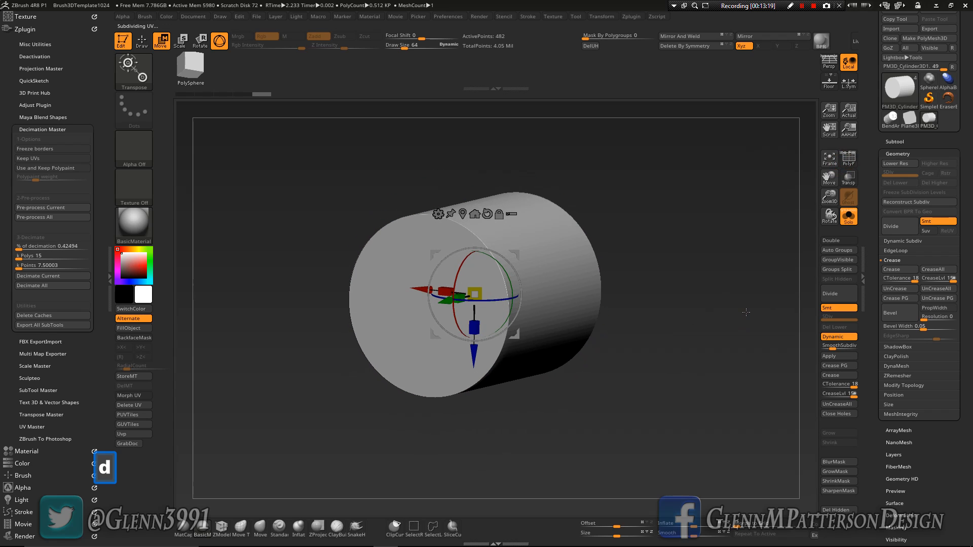
{"action": "left_click", "coordinate": [904, 241]}
{"action": "left_click", "coordinate": [933, 281]}
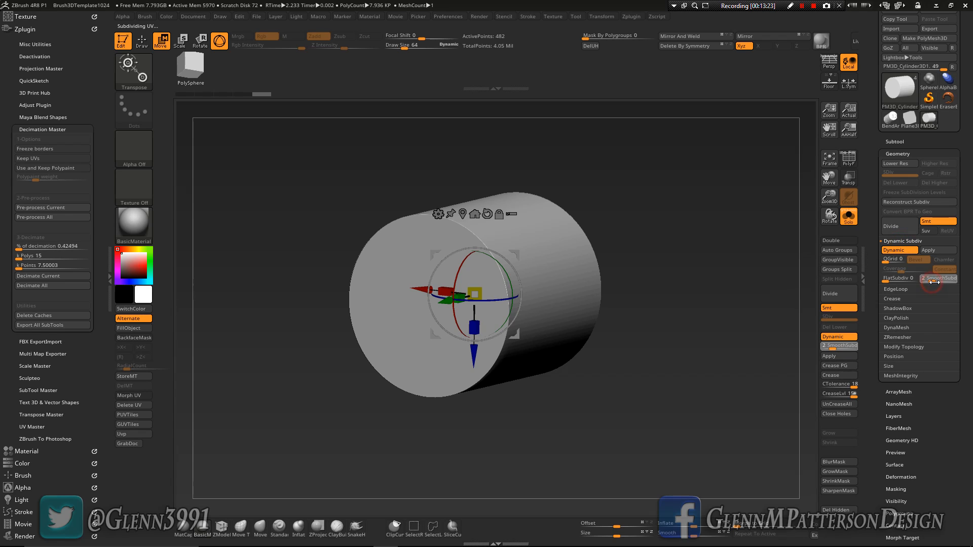
{"action": "left_click_drag", "start_coordinate": [941, 282], "coordinate": [941, 282]}
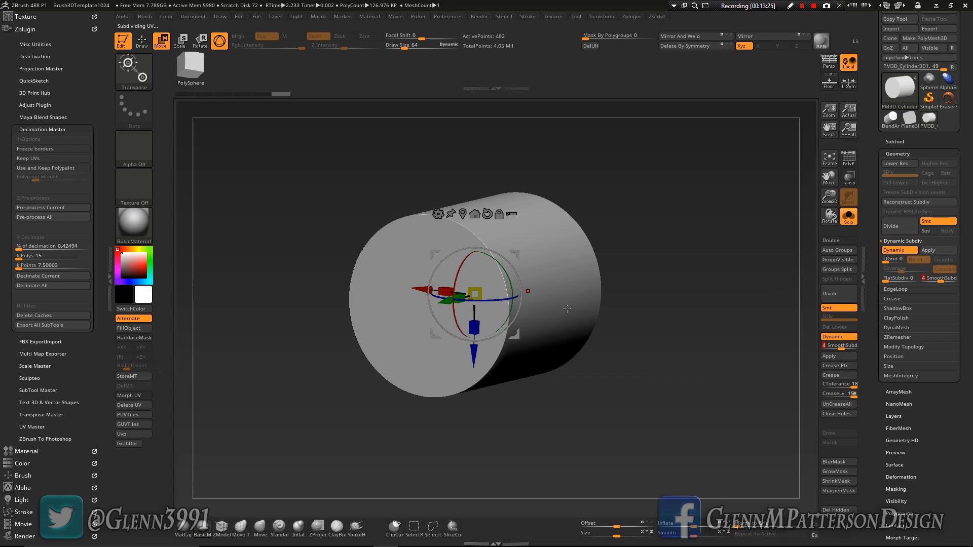
Leave solo mode, stretch the cylinder along its axis until it protrudes from the ring's core, and open the subtool list.
{"action": "left_click", "coordinate": [845, 224]}
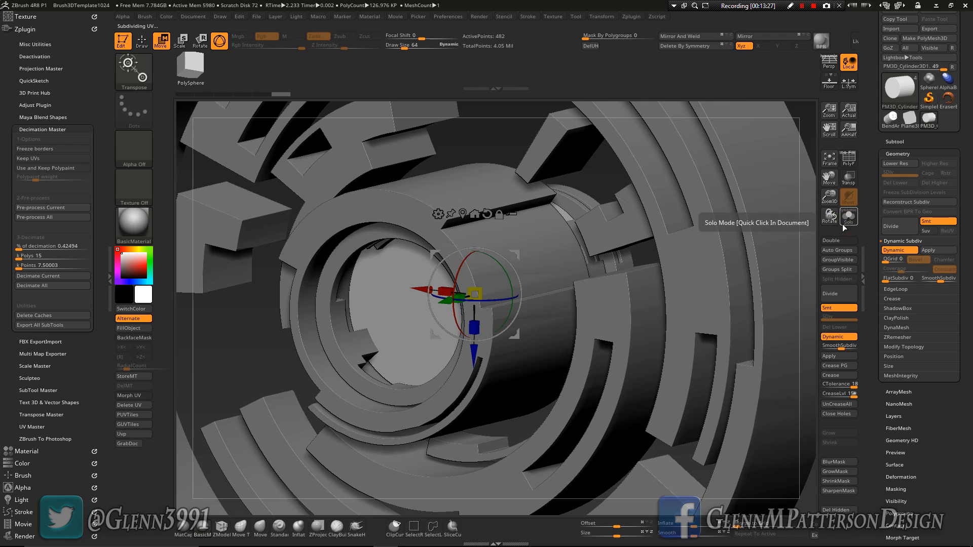
{"action": "mouse_move", "coordinate": [481, 321]}
{"action": "right_mouse_down"}
{"action": "mouse_move", "coordinate": [510, 322]}
{"action": "mouse_move", "coordinate": [479, 322]}
{"action": "right_mouse_up"}
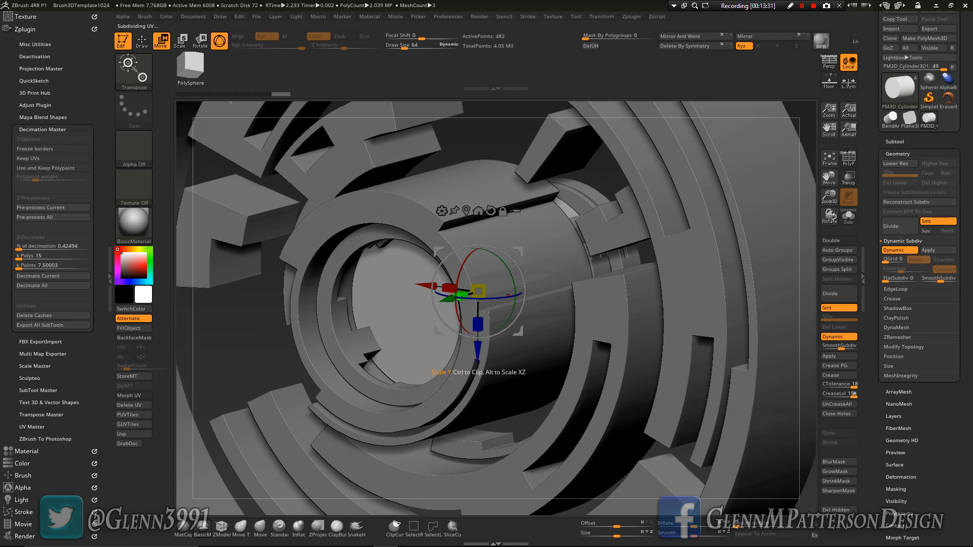
{"action": "right_click_drag", "start_coordinate": [504, 308], "coordinate": [492, 307]}
{"action": "left_click_drag", "start_coordinate": [492, 308], "coordinate": [297, 343]}
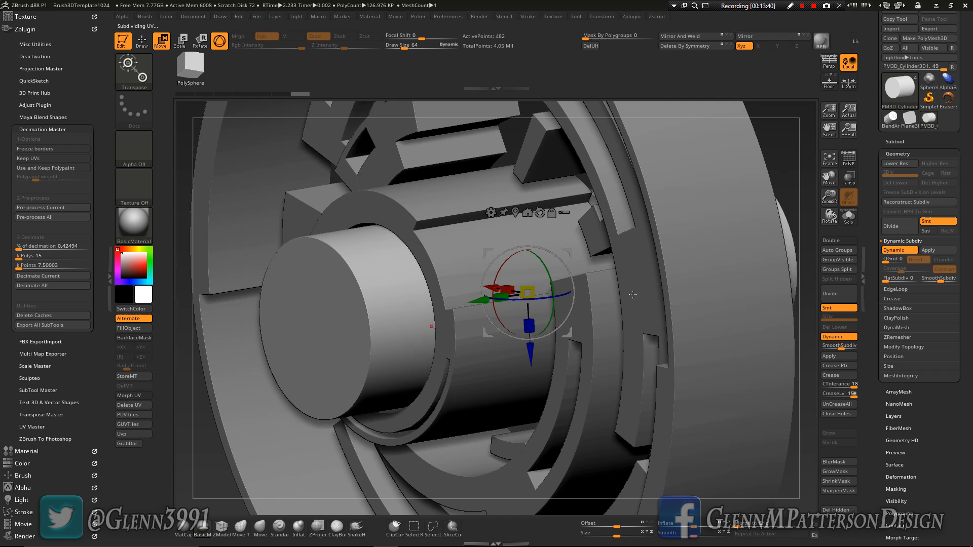
{"action": "left_click", "coordinate": [893, 142]}
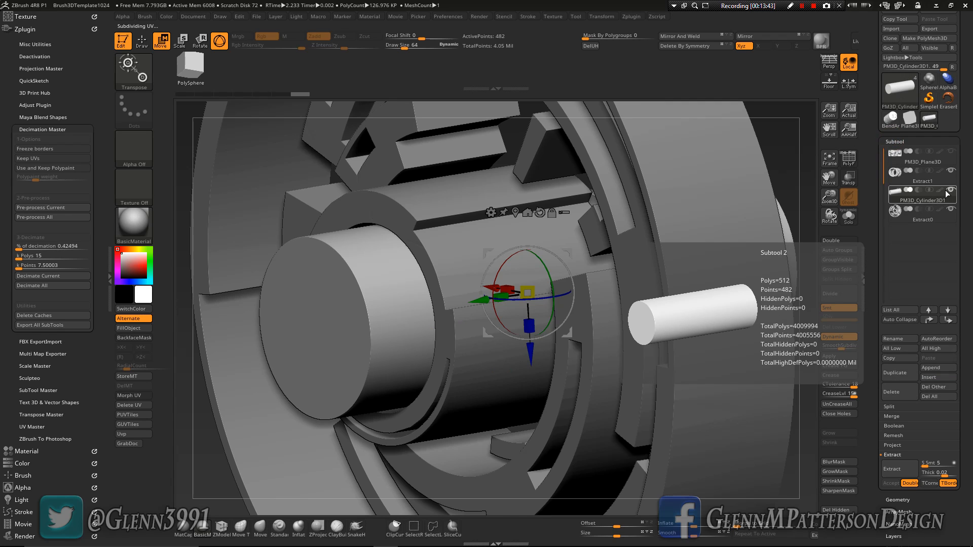
Reorder the subtools so Extract0 sits directly below PM3D_Plane3D and Extract1 sits below PM3D_Cylinder3D1, isolating Extract1 to check it.
{"action": "left_click", "coordinate": [943, 225]}
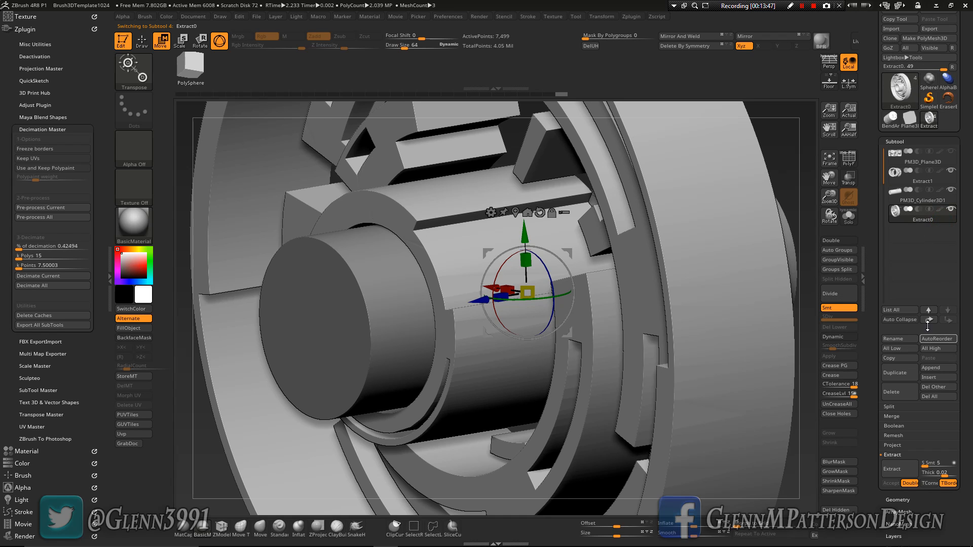
{"action": "left_click", "coordinate": [933, 322]}
{"action": "left_click", "coordinate": [933, 322]}
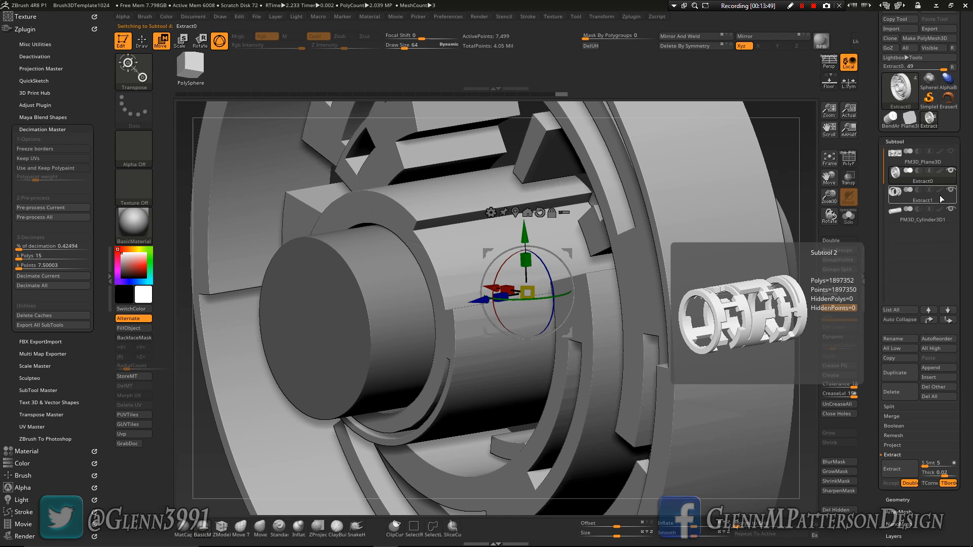
{"action": "left_click", "coordinate": [944, 205]}
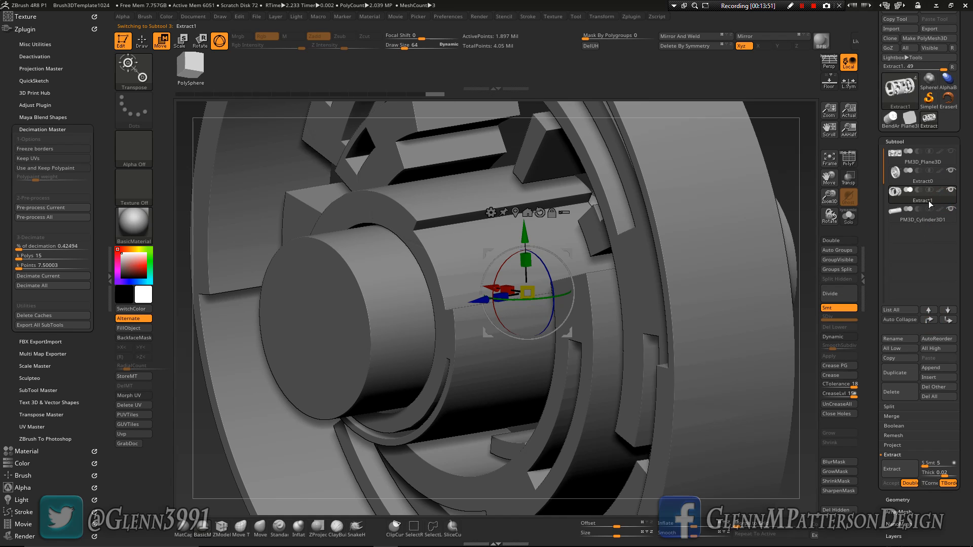
{"action": "left_click", "coordinate": [847, 217]}
{"action": "mouse_move", "coordinate": [898, 194]}
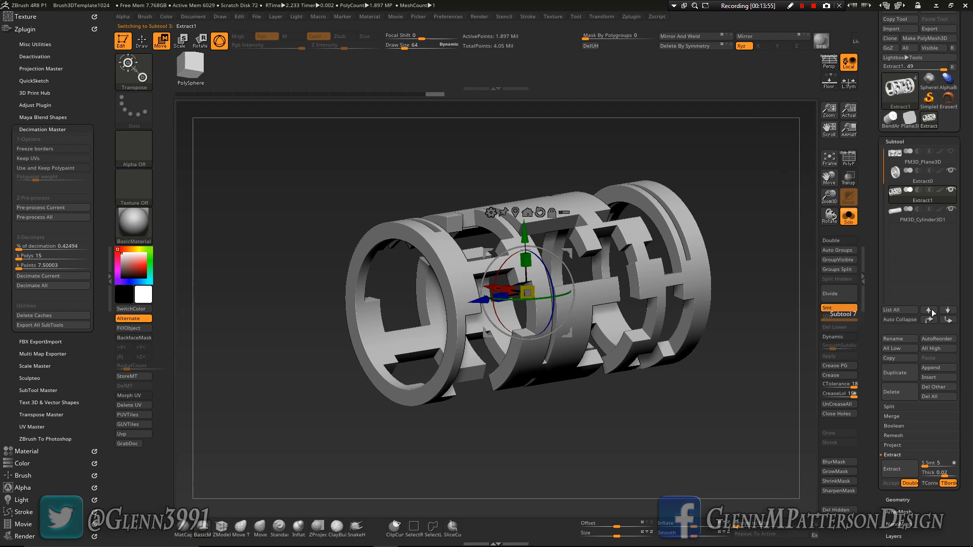
{"action": "left_click", "coordinate": [947, 310]}
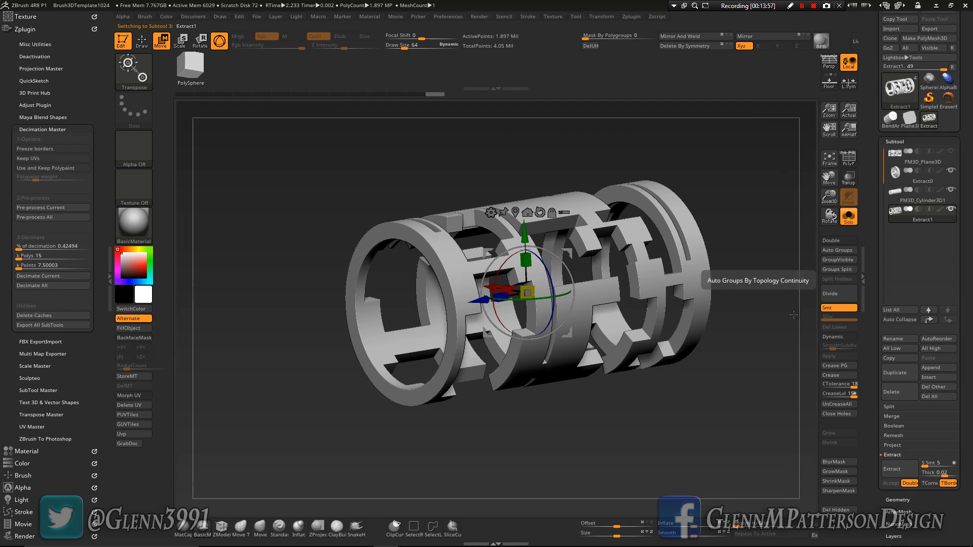
Flag PM3D_Cylinder3D1 as the boolean start with Extract1 set to subtract, and turn on Live Boolean.
{"action": "left_click", "coordinate": [898, 198]}
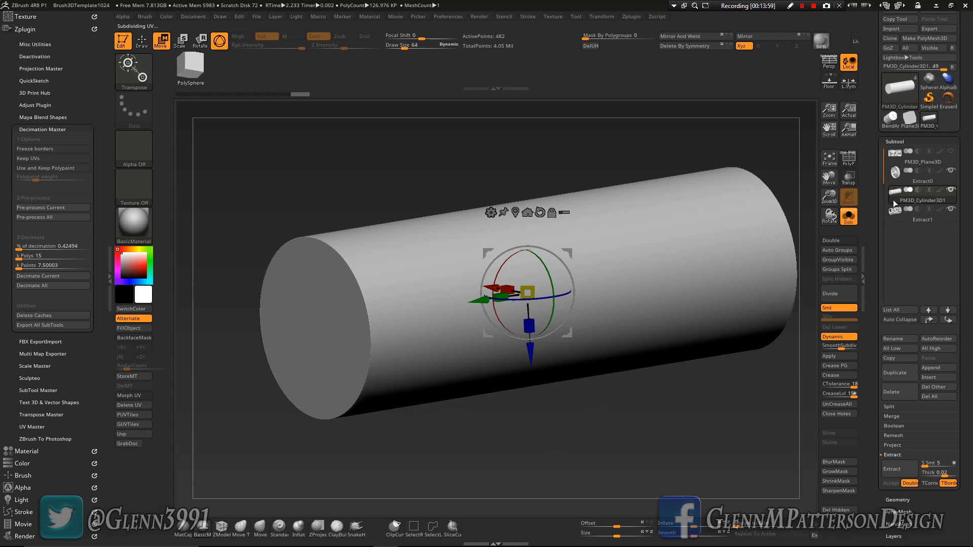
{"action": "mouse_move", "coordinate": [898, 198]}
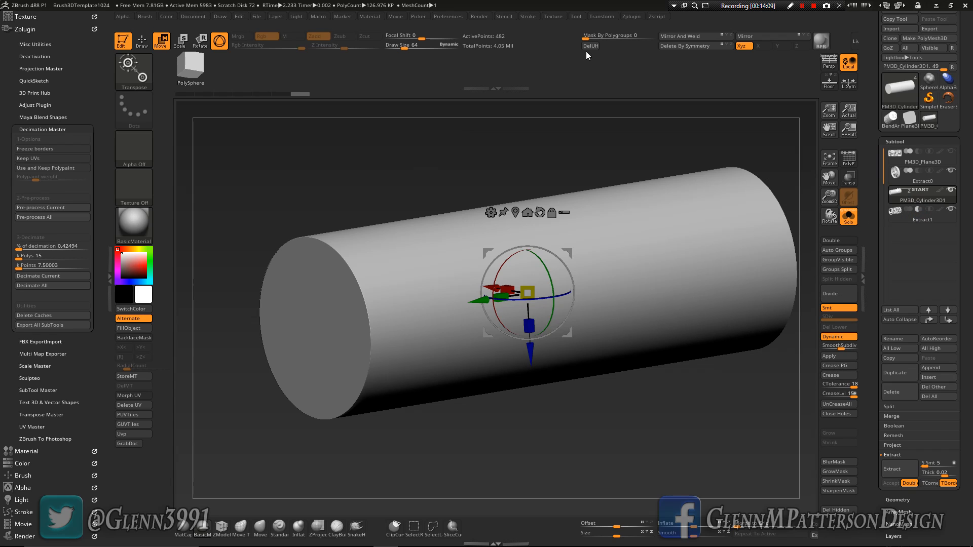
{"action": "left_click", "coordinate": [111, 250]}
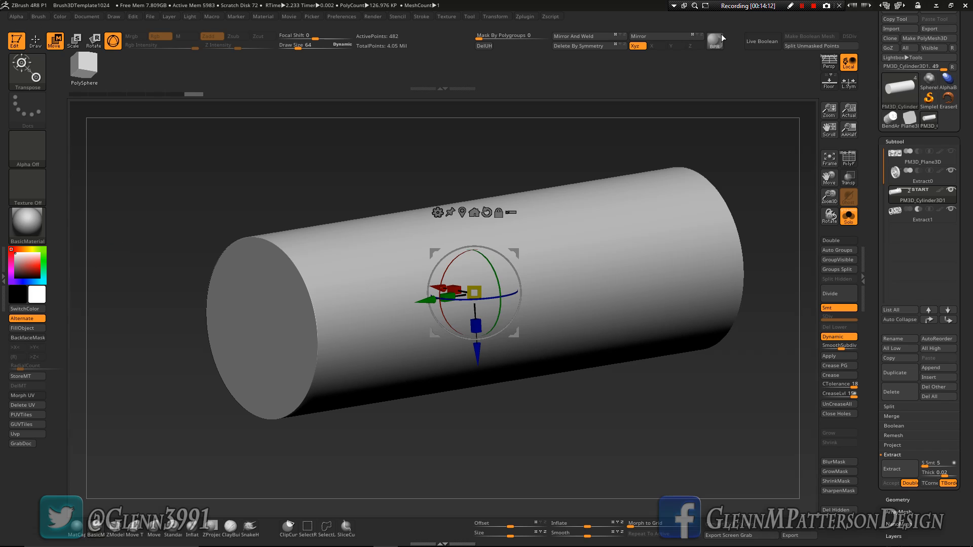
{"action": "left_click", "coordinate": [760, 43]}
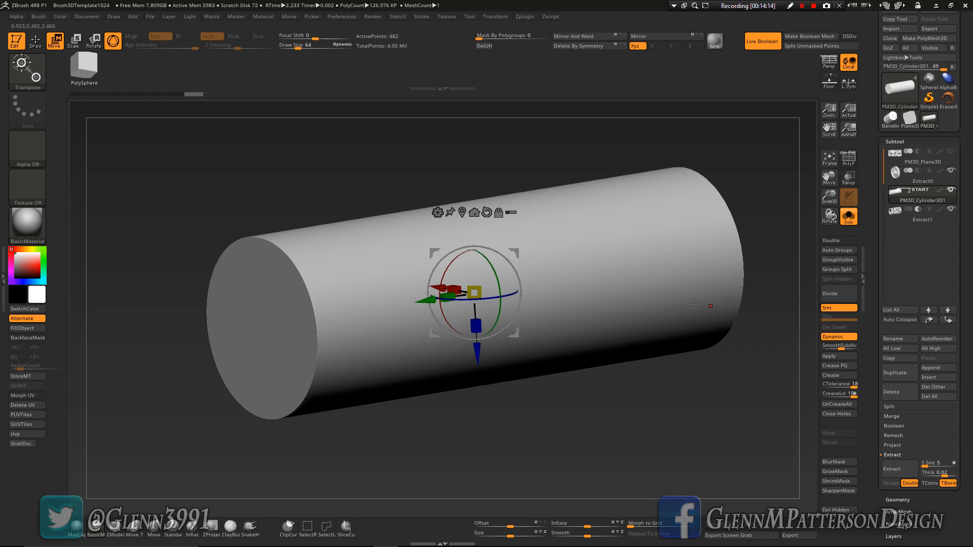
Select Extract1, leave the isolated display and hide the Extract0 subtool.
{"action": "left_click", "coordinate": [903, 222]}
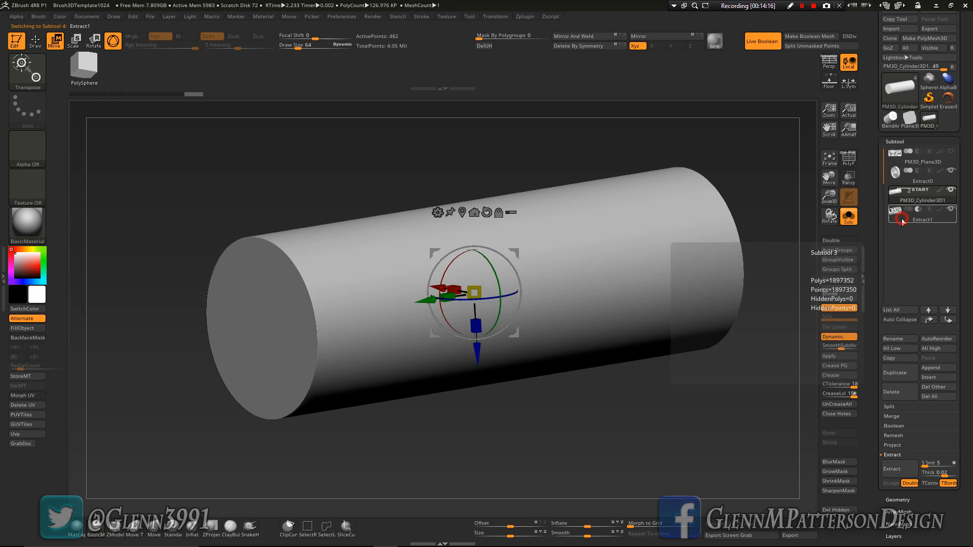
{"action": "left_click", "coordinate": [847, 217]}
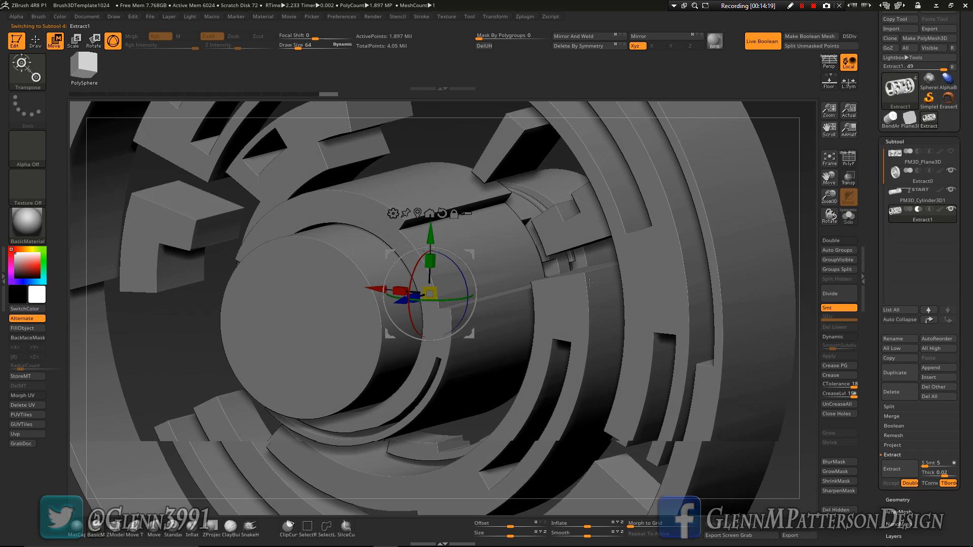
{"action": "right_click_drag", "start_coordinate": [590, 282], "coordinate": [469, 283]}
{"action": "left_click", "coordinate": [952, 172]}
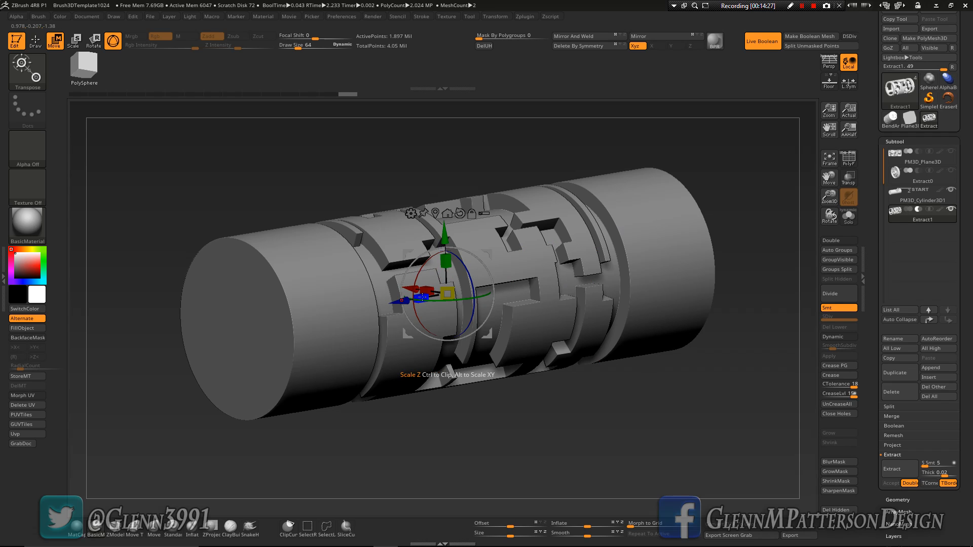
Stretch Extract1 along the cylinder's length to about 1.54 times so its pattern reaches near both ends.
{"action": "left_click_drag", "start_coordinate": [422, 297], "coordinate": [355, 303]}
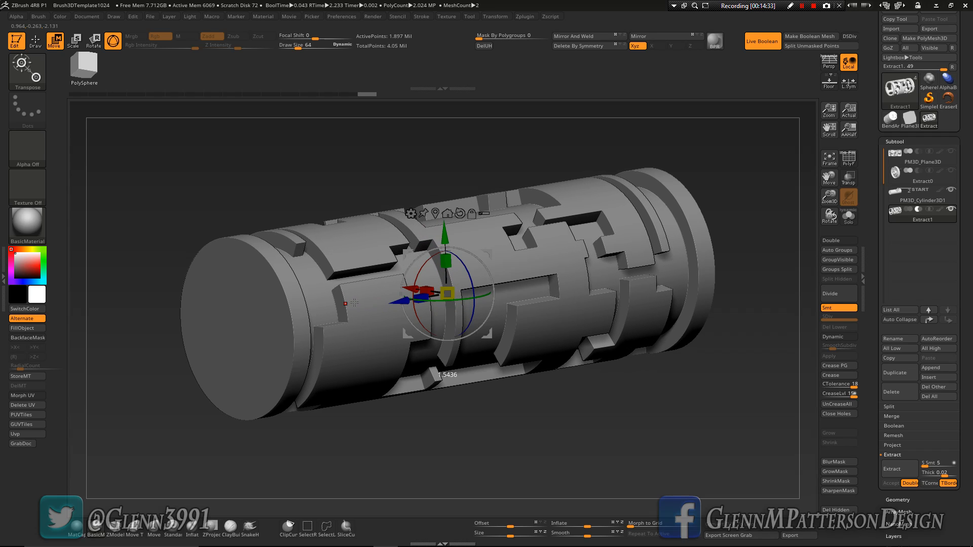
{"action": "mouse_move", "coordinate": [569, 436]}
{"action": "left_mouse_down"}
{"action": "mouse_move", "coordinate": [584, 456]}
{"action": "mouse_move", "coordinate": [602, 456]}
{"action": "mouse_move", "coordinate": [583, 428]}
{"action": "left_mouse_up"}
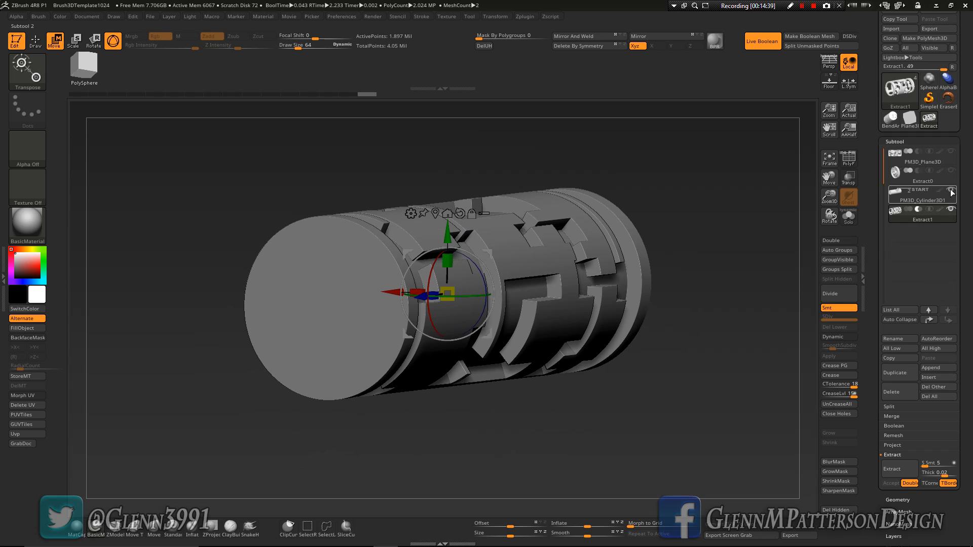
Hollow out the cylinder using a scaled-down duplicate of PM3D_Cylinder3D1 set to subtract, running through its full length.
{"action": "mouse_move", "coordinate": [942, 201]}
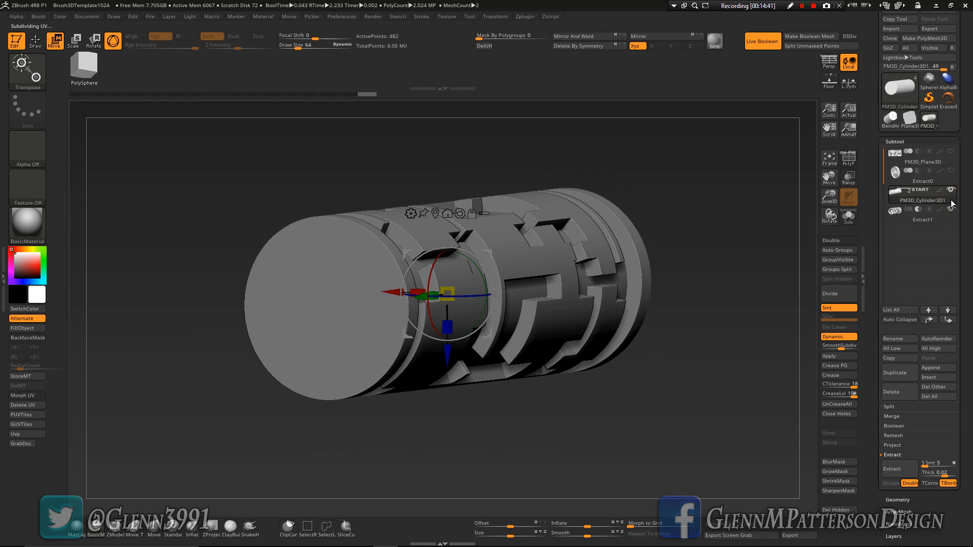
{"action": "left_click", "coordinate": [943, 203]}
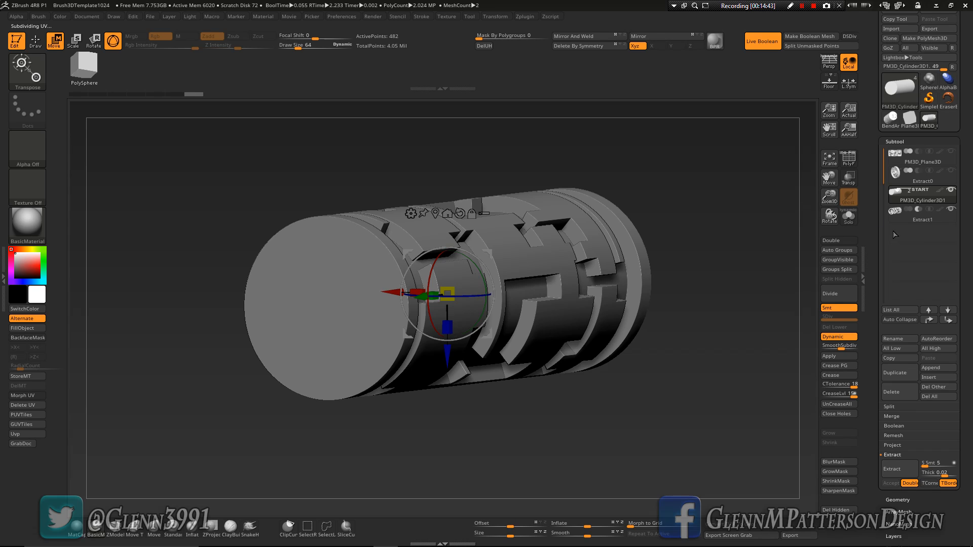
{"action": "left_click", "coordinate": [896, 373]}
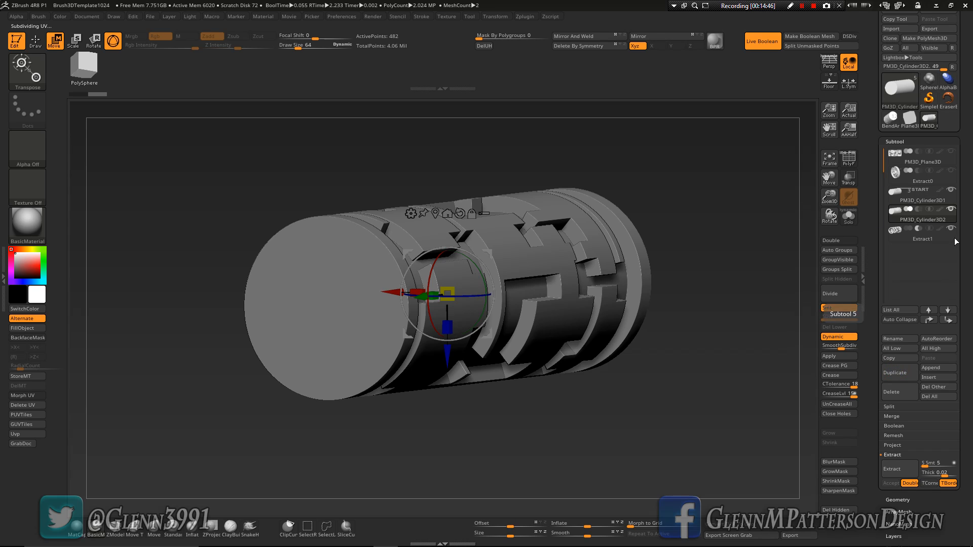
{"action": "mouse_move", "coordinate": [944, 223]}
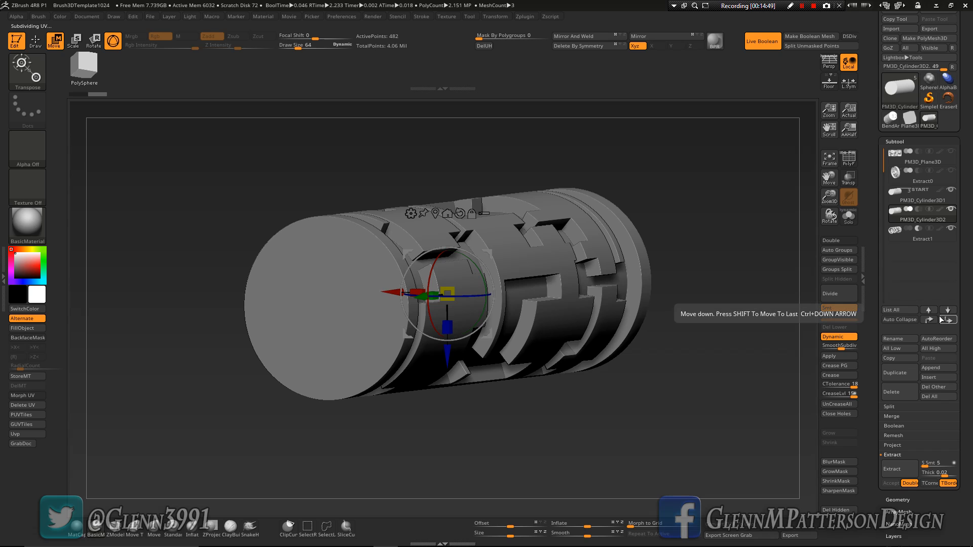
{"action": "left_click", "coordinate": [918, 210]}
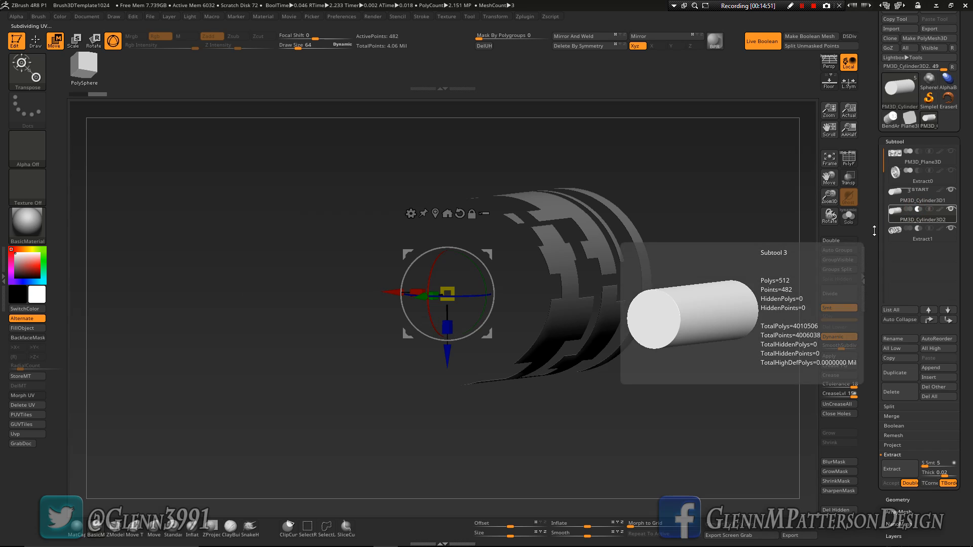
{"action": "left_click_drag", "start_coordinate": [447, 293], "coordinate": [350, 297]}
{"action": "right_click_drag", "start_coordinate": [324, 296], "coordinate": [357, 291]}
Cut the panel pattern into the tube's inner wall using a smaller duplicate of Extract1 set to subtract.
{"action": "left_click", "coordinate": [946, 242]}
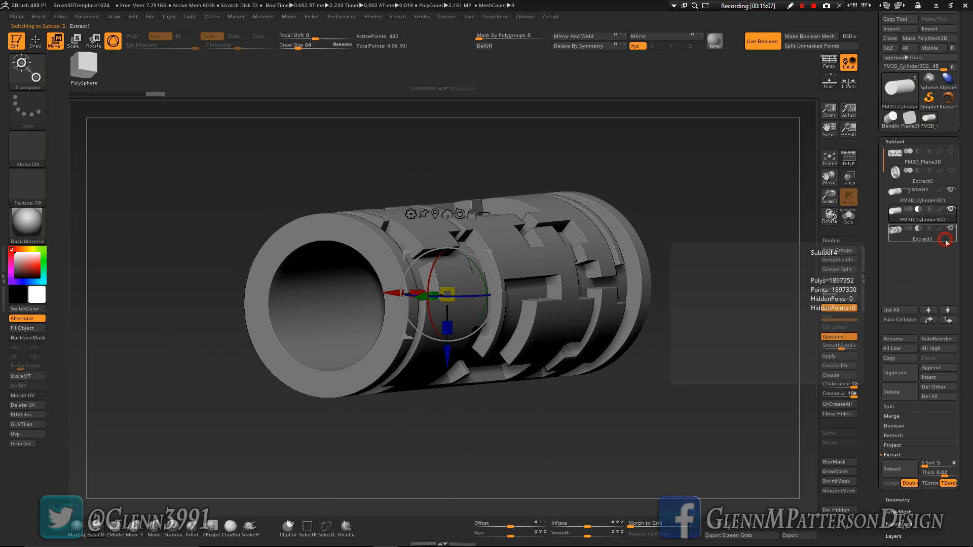
{"action": "left_click", "coordinate": [904, 374]}
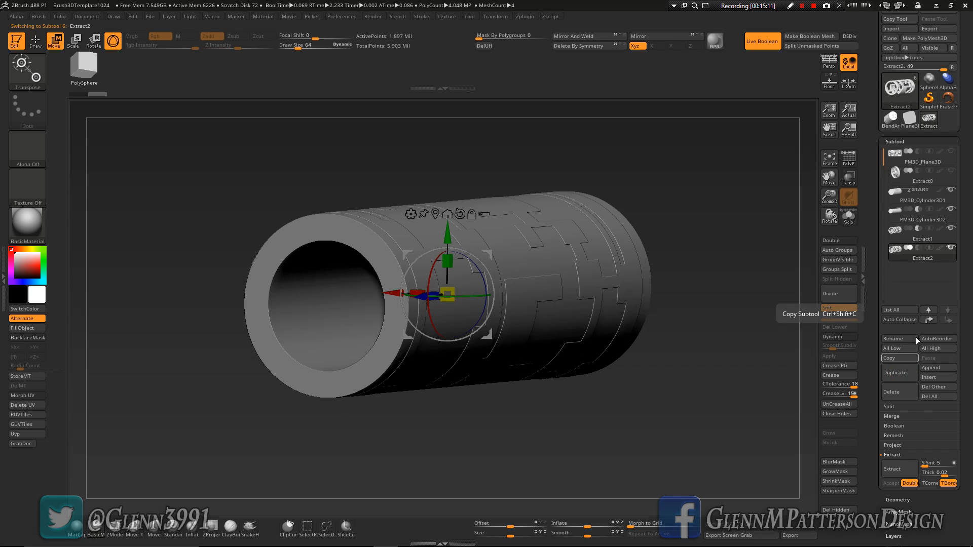
{"action": "left_click", "coordinate": [919, 248]}
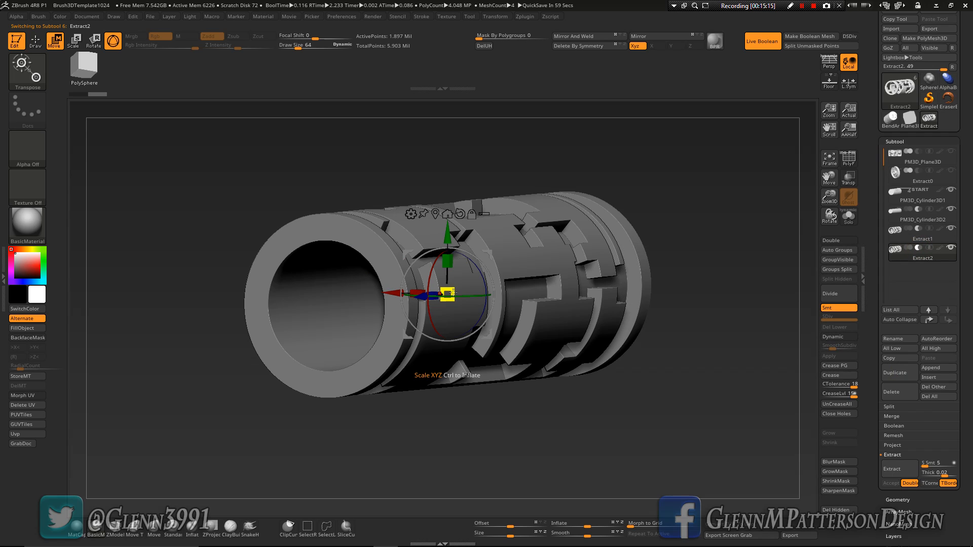
{"action": "left_click_drag", "start_coordinate": [452, 292], "coordinate": [389, 298]}
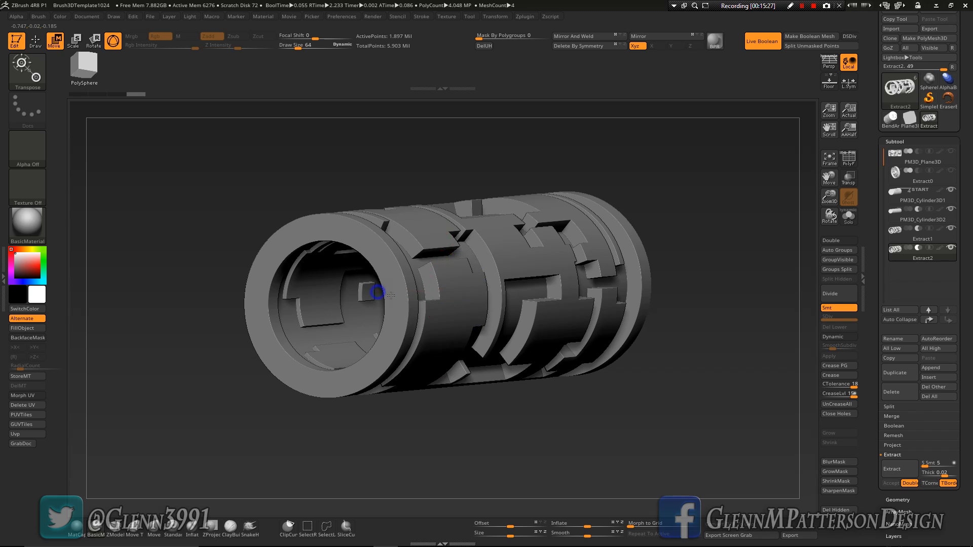
Rotate Extract2 about the tube's axis to offset the inner pattern, and slightly adjust its uniform scale.
{"action": "right_click_drag", "start_coordinate": [375, 293], "coordinate": [309, 242]}
{"action": "left_click_drag", "start_coordinate": [295, 234], "coordinate": [329, 233]}
{"action": "right_click_drag", "start_coordinate": [514, 277], "coordinate": [481, 254]}
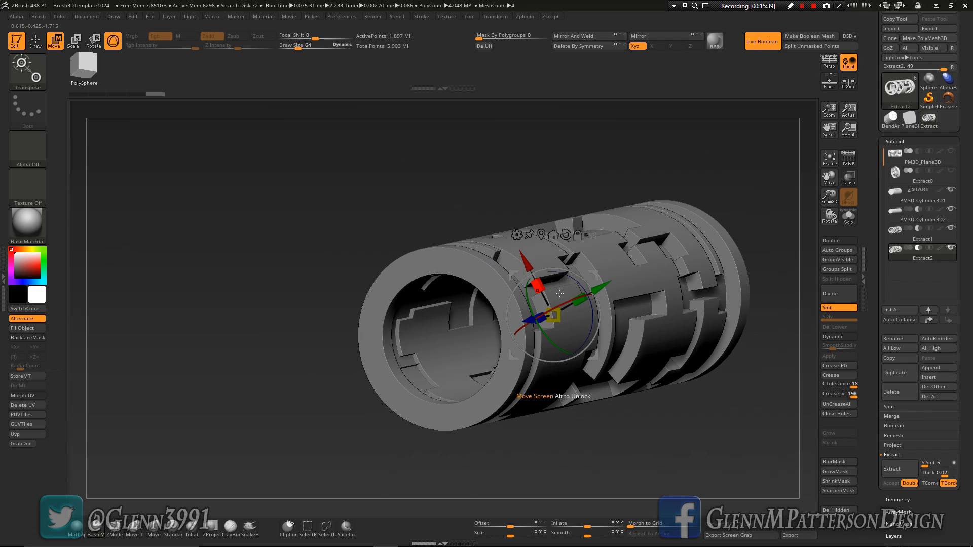
{"action": "left_click_drag", "start_coordinate": [555, 315], "coordinate": [551, 315]}
{"action": "right_click_drag", "start_coordinate": [460, 316], "coordinate": [516, 322]}
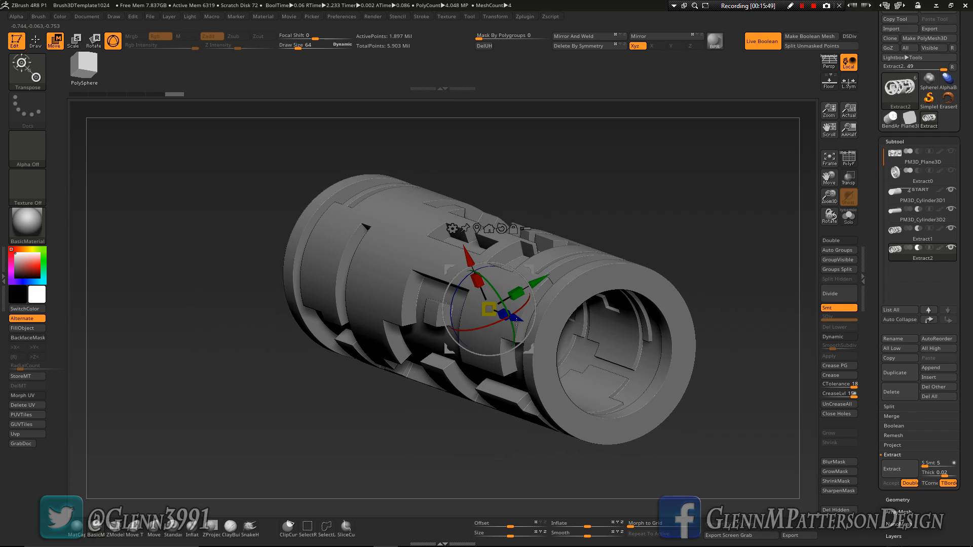
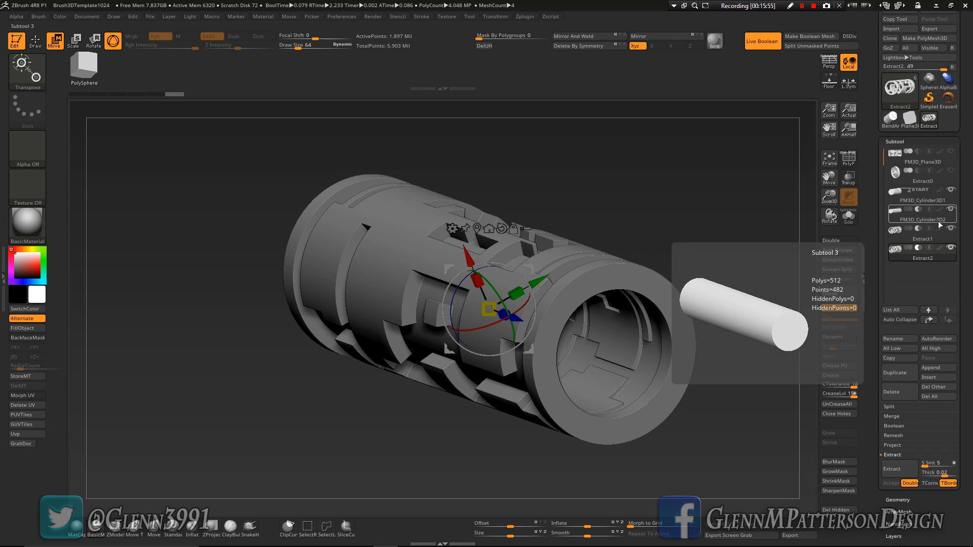
Slightly rescale Extract1 to make the grooves on the tube's outer surface shallower.
{"action": "left_click", "coordinate": [947, 242]}
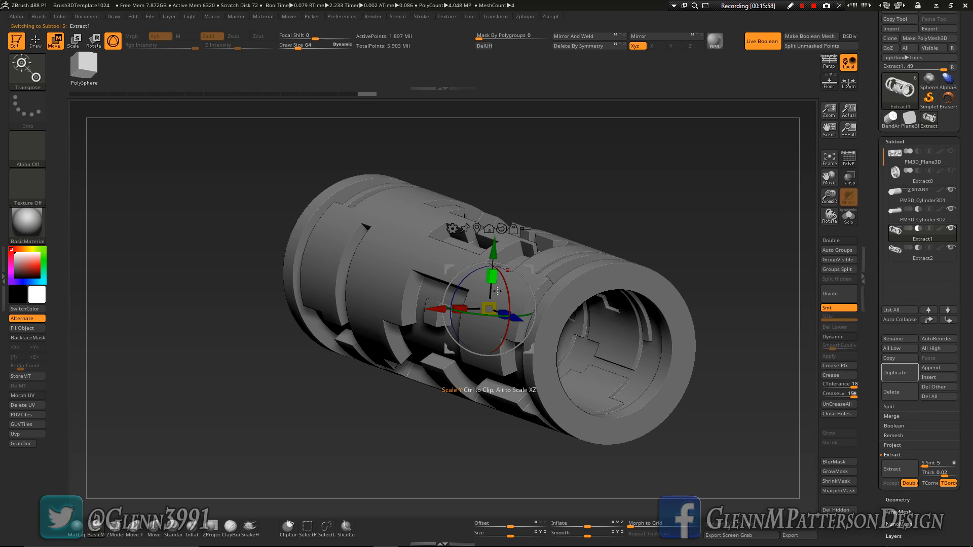
{"action": "mouse_move", "coordinate": [489, 306]}
{"action": "left_mouse_down"}
{"action": "mouse_move", "coordinate": [511, 305]}
{"action": "mouse_move", "coordinate": [533, 281]}
{"action": "mouse_move", "coordinate": [485, 308]}
{"action": "left_mouse_up"}
{"action": "left_click_drag", "start_coordinate": [629, 253], "coordinate": [667, 291]}
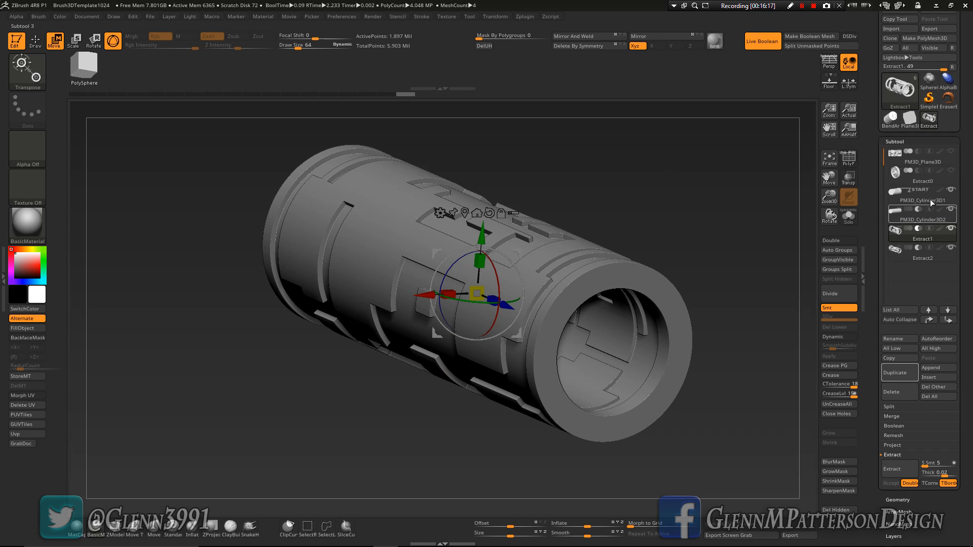
Enable DSDiv and generate the boolean mesh from the visible subtools.
{"action": "mouse_move", "coordinate": [930, 200]}
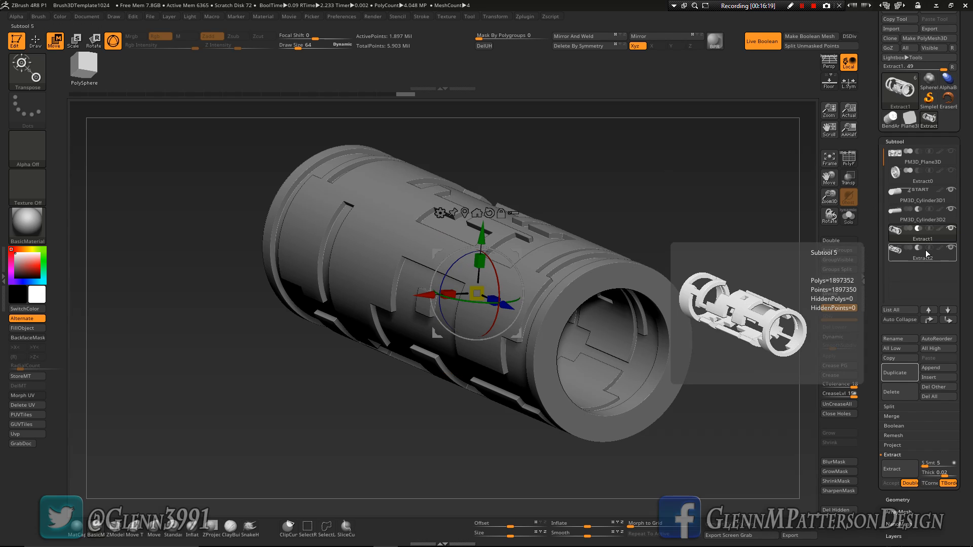
{"action": "left_click", "coordinate": [850, 38]}
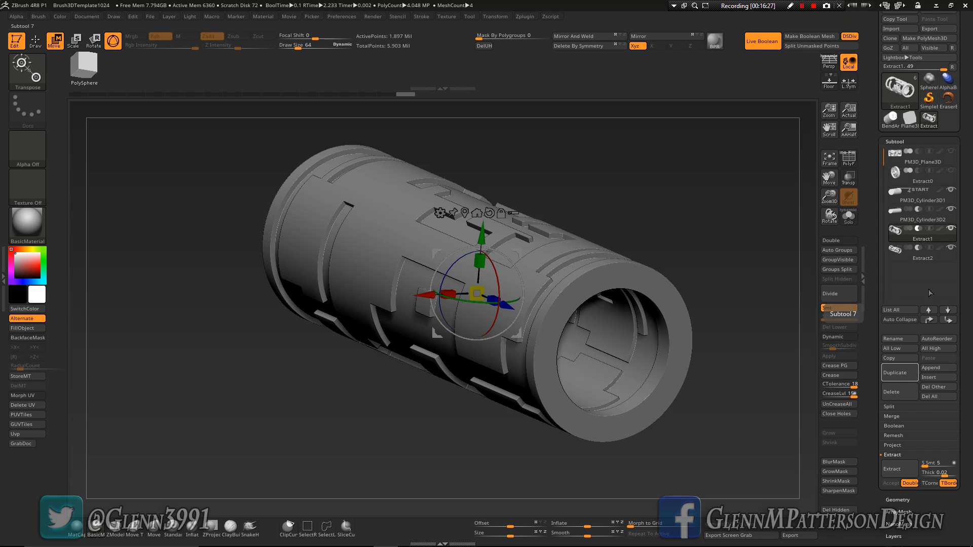
{"action": "left_click", "coordinate": [804, 40]}
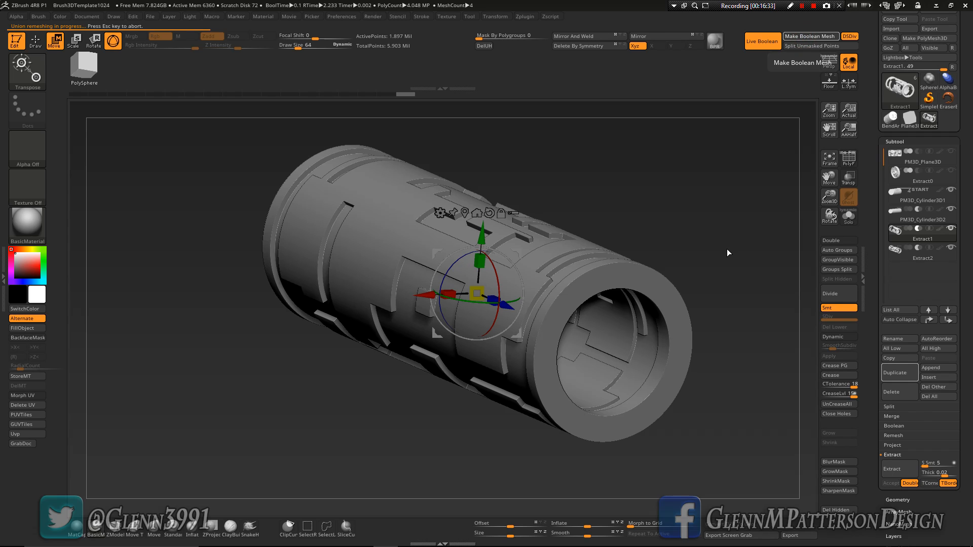
{"action": "key", "text": "F9"}
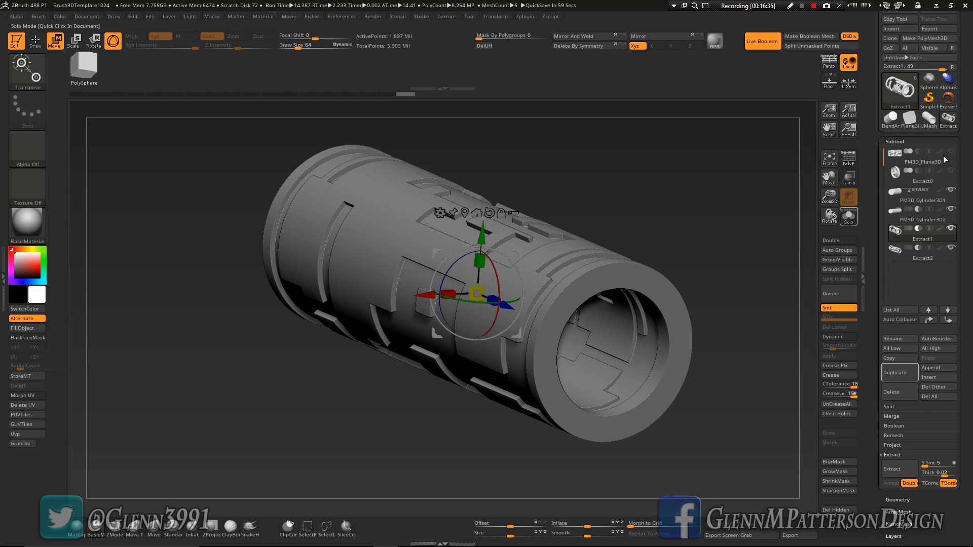
Append the generated UMesh_PM3D_Cylinder3D2 boolean mesh as a new subtool.
{"action": "mouse_move", "coordinate": [932, 125]}
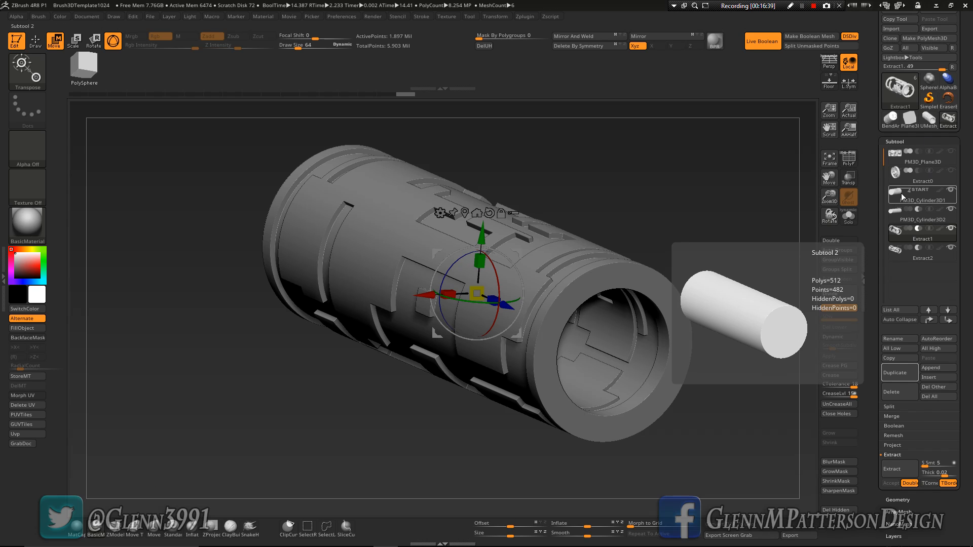
{"action": "left_click", "coordinate": [939, 368]}
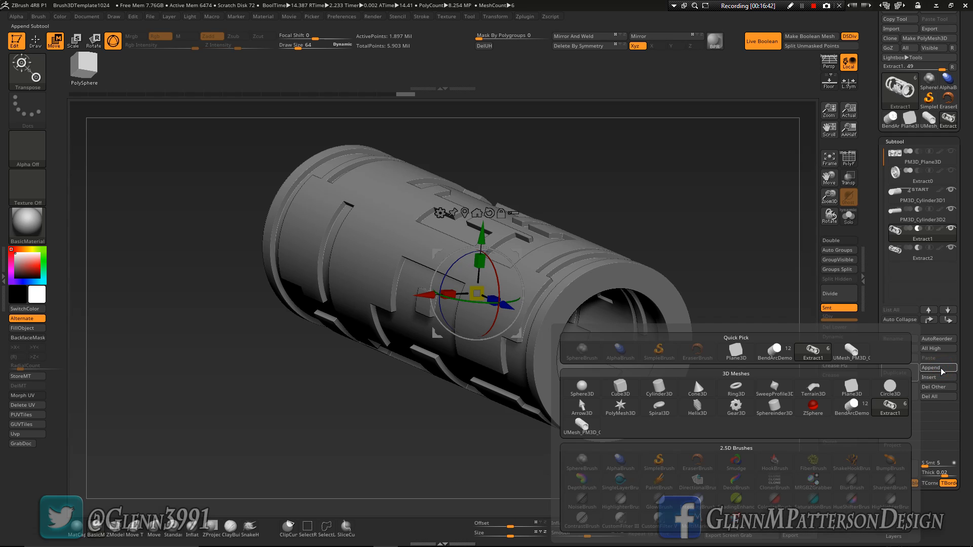
{"action": "left_click", "coordinate": [854, 358]}
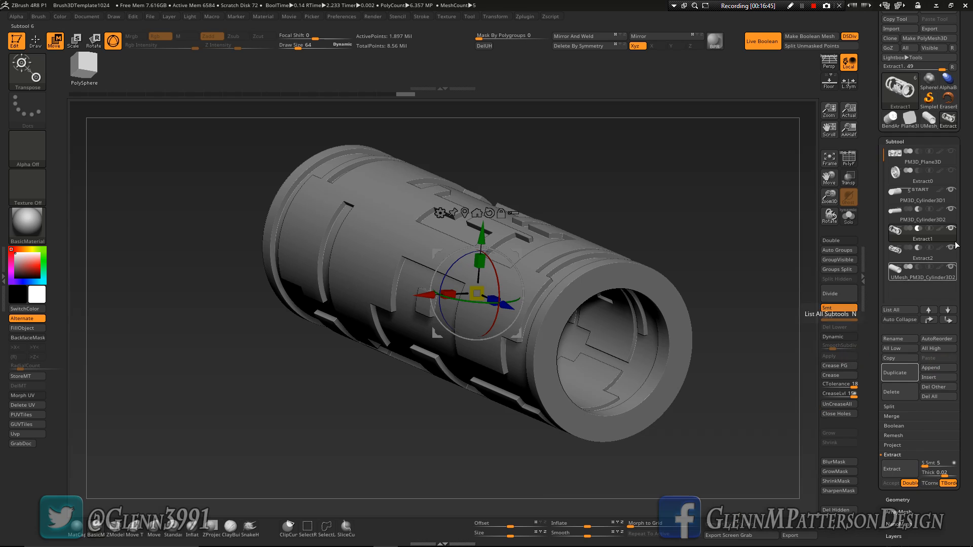
Delete the source subtools PM3D_Cylinder3D1, PM3D_Cylinder3D2, Extract1 and Extract2, keeping the generated boolean mesh.
{"action": "mouse_move", "coordinate": [941, 267]}
{"action": "mouse_move", "coordinate": [903, 202]}
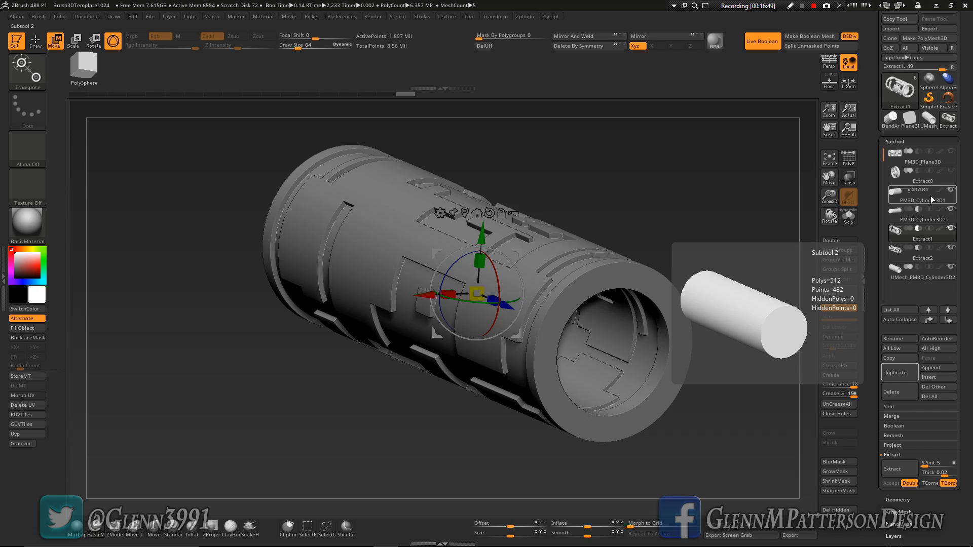
{"action": "left_click", "coordinate": [897, 393]}
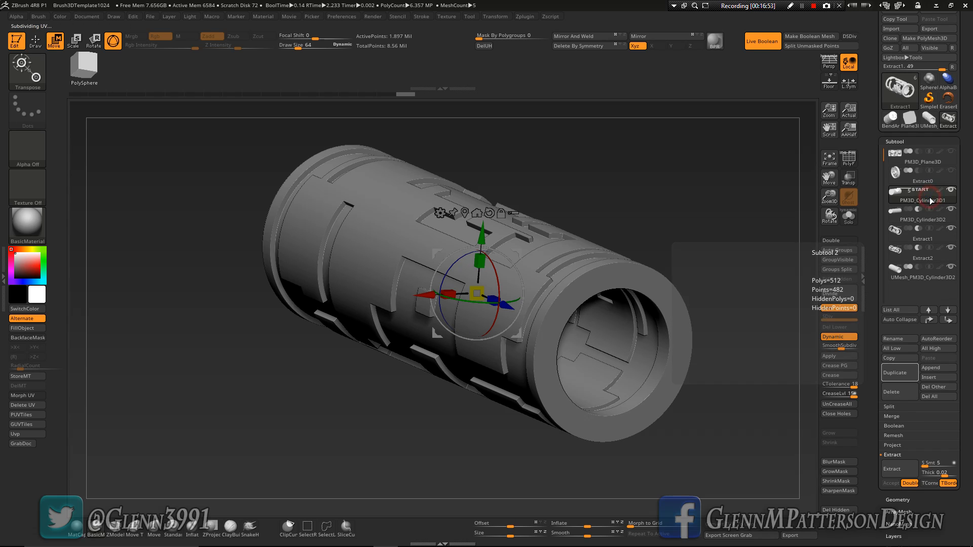
{"action": "left_click", "coordinate": [896, 402]}
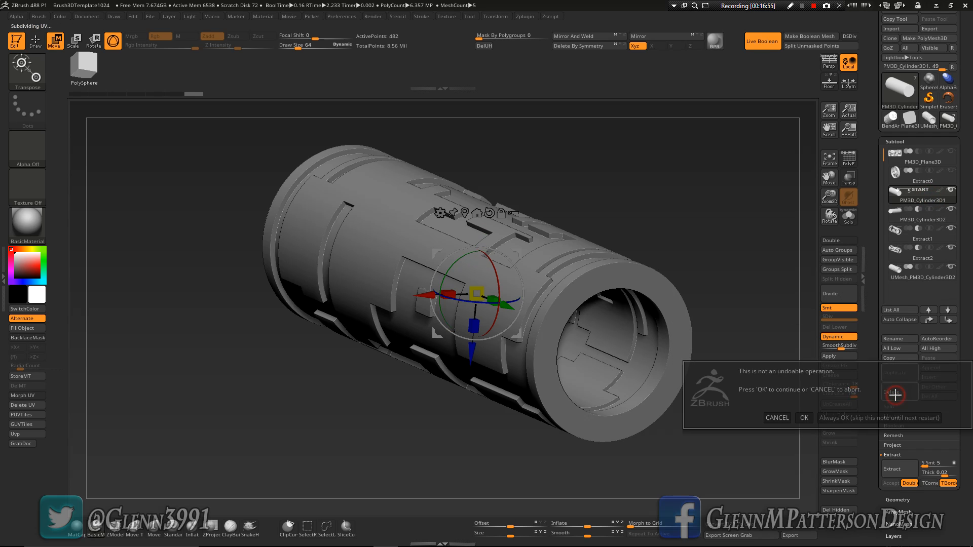
{"action": "left_click", "coordinate": [805, 418]}
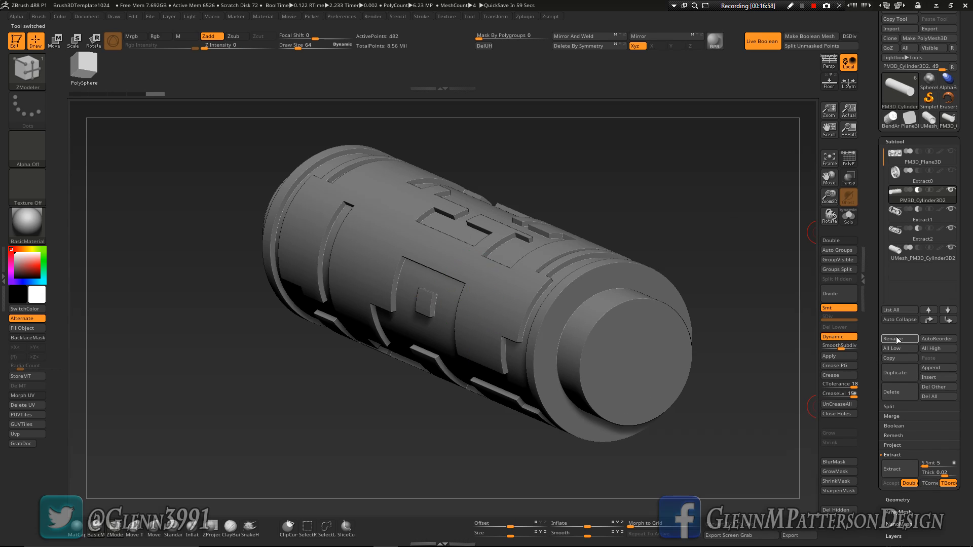
{"action": "left_click", "coordinate": [899, 394]}
{"action": "left_click", "coordinate": [866, 409]}
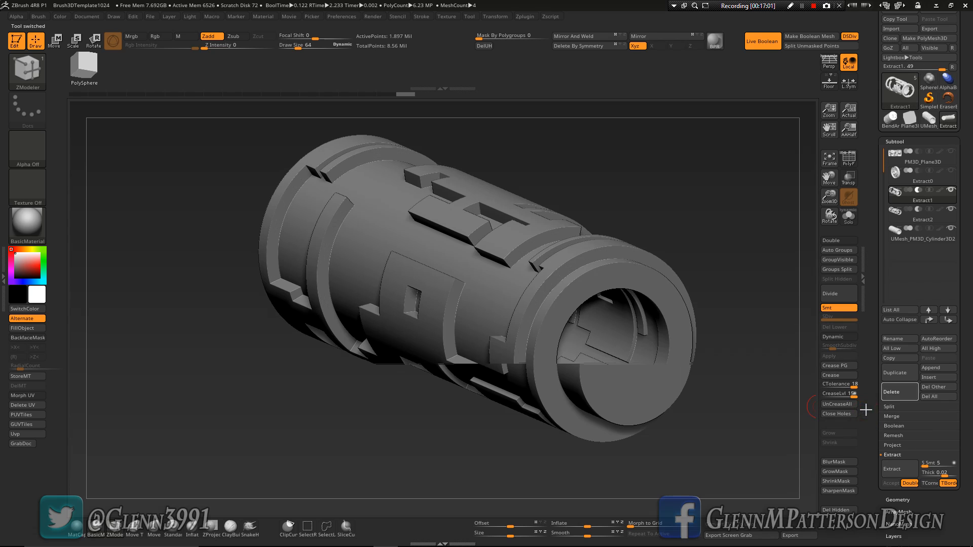
{"action": "left_click", "coordinate": [901, 392]}
{"action": "left_click", "coordinate": [900, 391]}
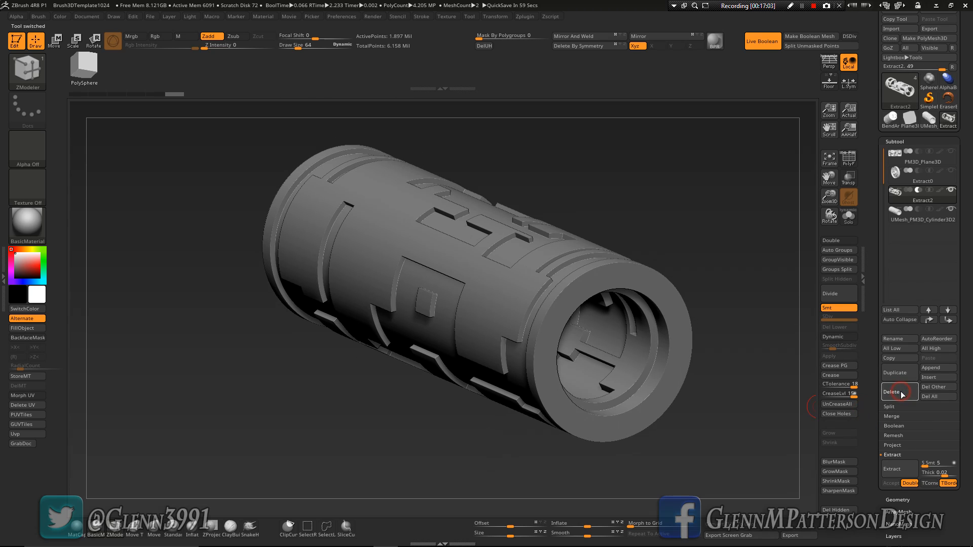
Make the Extract0 subtool visible around the boolean tube, with solo display off.
{"action": "mouse_move", "coordinate": [662, 338]}
{"action": "right_mouse_down"}
{"action": "mouse_move", "coordinate": [486, 342]}
{"action": "mouse_move", "coordinate": [662, 336]}
{"action": "right_mouse_up"}
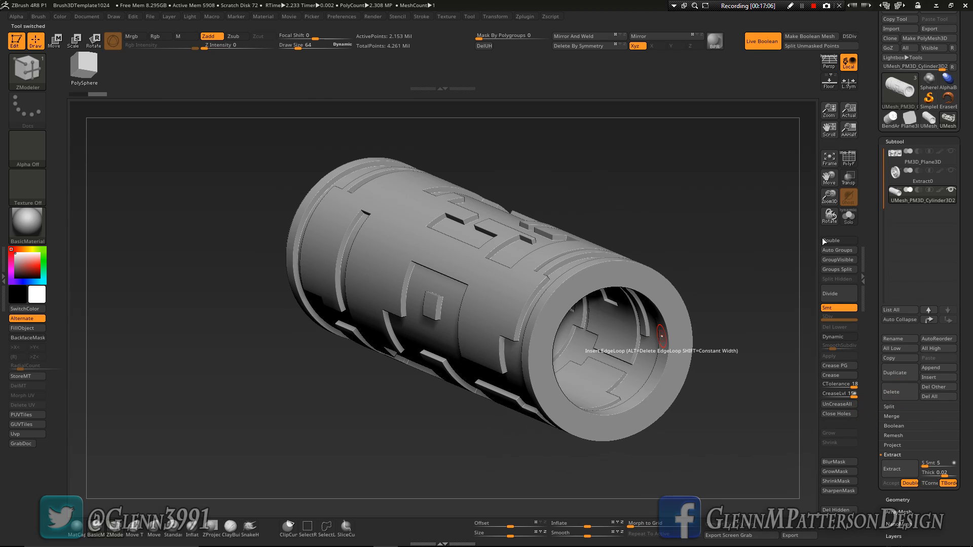
{"action": "left_click", "coordinate": [847, 221]}
{"action": "mouse_move", "coordinate": [951, 176]}
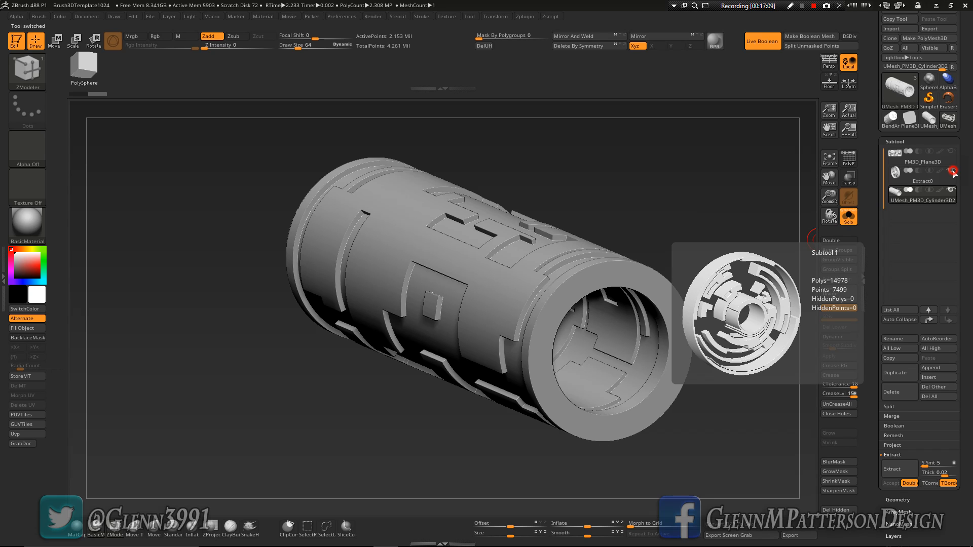
{"action": "left_click", "coordinate": [855, 217]}
{"action": "mouse_move", "coordinate": [676, 270]}
{"action": "right_mouse_down"}
{"action": "mouse_move", "coordinate": [665, 206]}
{"action": "mouse_move", "coordinate": [672, 213]}
{"action": "mouse_move", "coordinate": [509, 257]}
{"action": "mouse_move", "coordinate": [583, 264]}
{"action": "mouse_move", "coordinate": [779, 212]}
{"action": "right_mouse_up"}
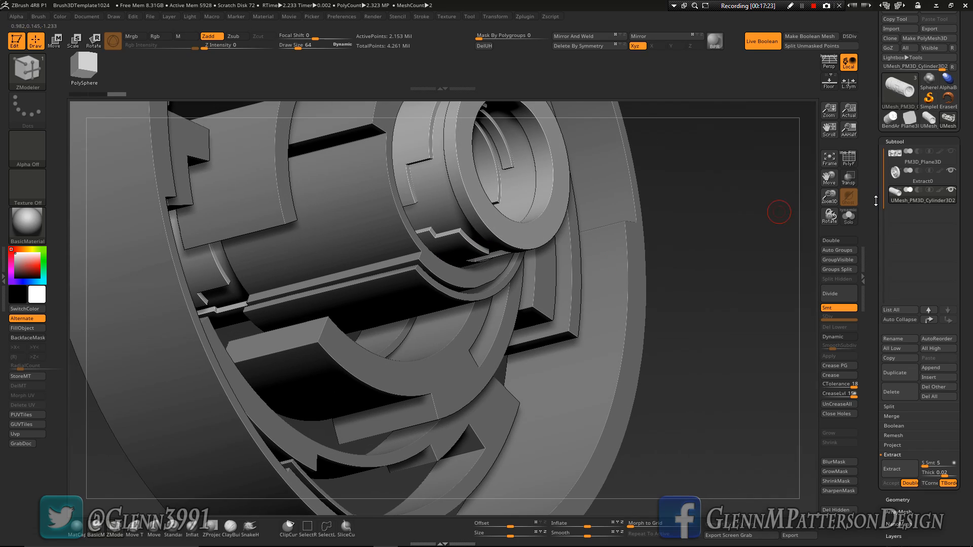
{"action": "left_click_drag", "start_coordinate": [828, 191], "coordinate": [829, 182]}
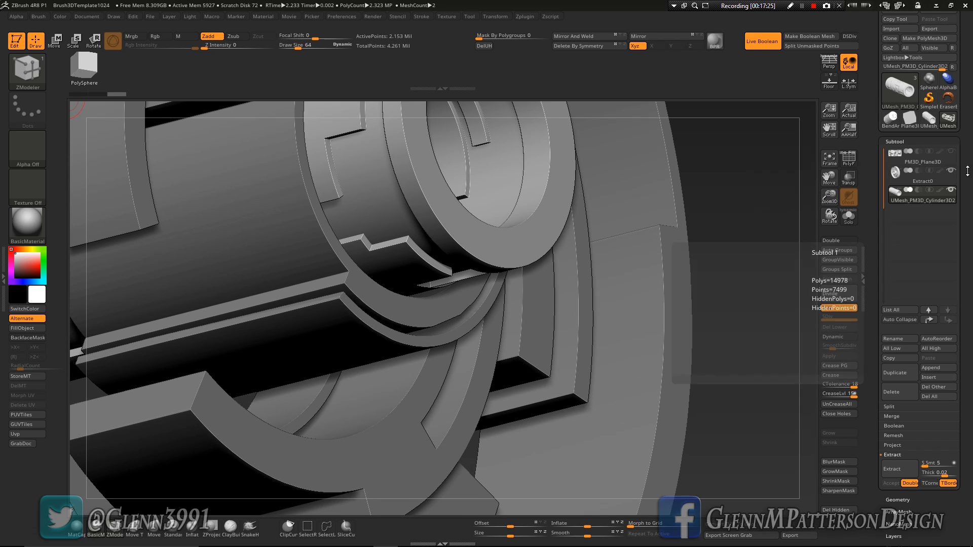
Isolate Extract0 and examine its wireframe topology and polygroups from several angles.
{"action": "left_click", "coordinate": [953, 183]}
{"action": "left_click", "coordinate": [848, 215]}
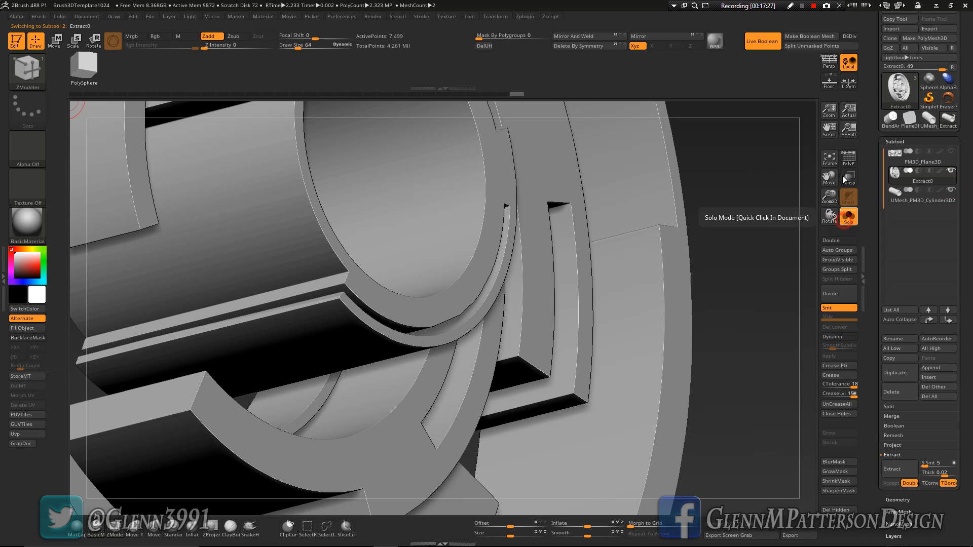
{"action": "left_click", "coordinate": [829, 160]}
{"action": "right_click_drag", "start_coordinate": [462, 233], "coordinate": [490, 233]}
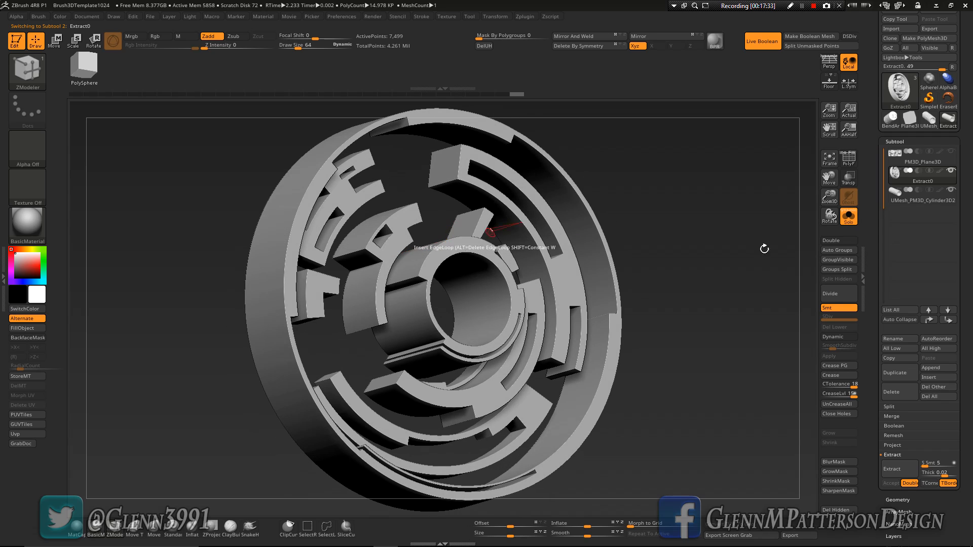
{"action": "left_click", "coordinate": [847, 158]}
{"action": "right_click_drag", "start_coordinate": [420, 197], "coordinate": [425, 171]}
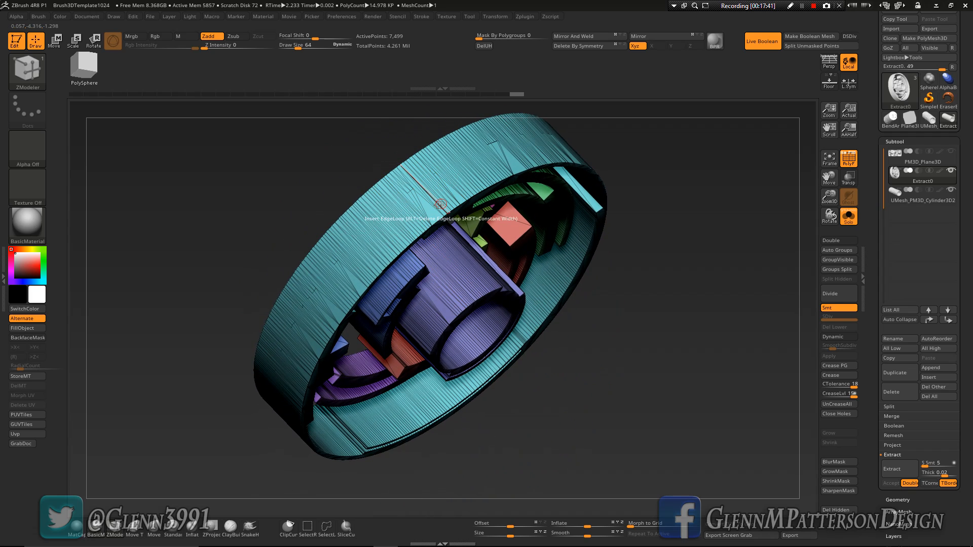
{"action": "mouse_move", "coordinate": [436, 199]}
{"action": "right_mouse_down"}
{"action": "mouse_move", "coordinate": [423, 131]}
{"action": "mouse_move", "coordinate": [434, 195]}
{"action": "right_mouse_up"}
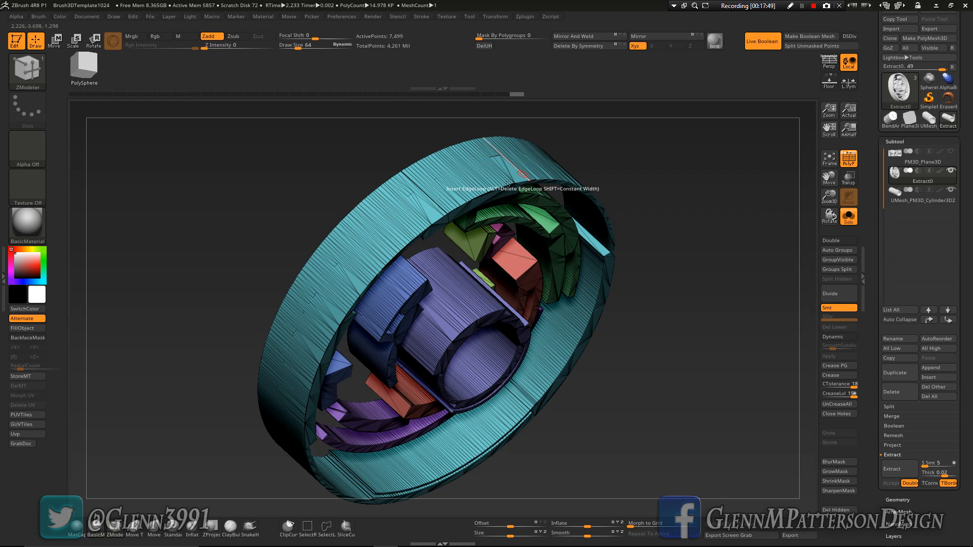
{"action": "right_click_drag", "start_coordinate": [490, 284], "coordinate": [494, 248]}
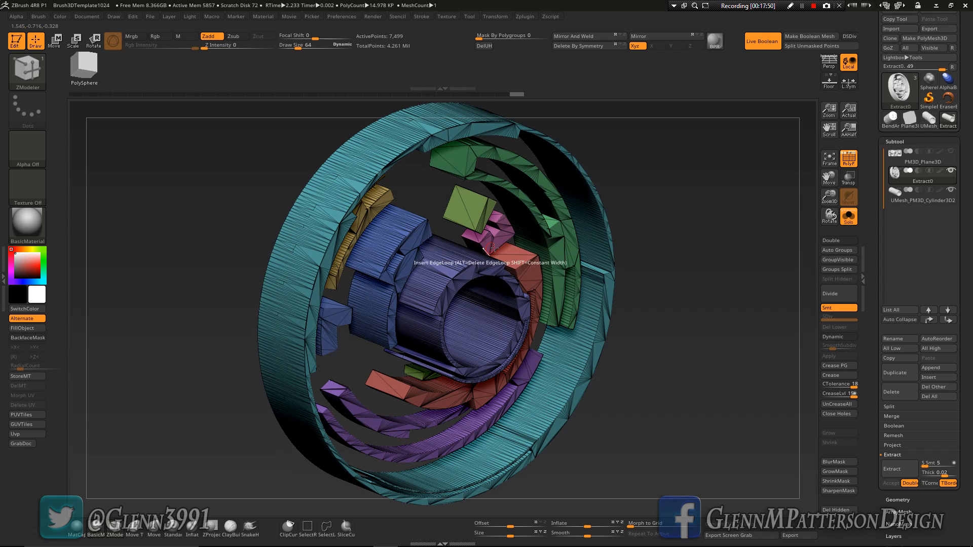
Examine the isolated boolean tube's polygroups and dense wireframe, and its carved surface with the wireframe hidden.
{"action": "left_click", "coordinate": [948, 202]}
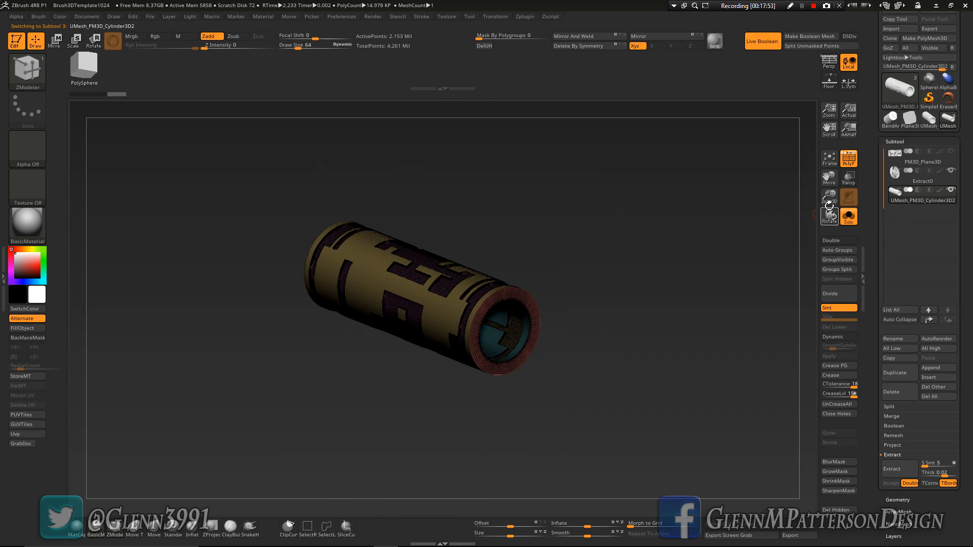
{"action": "left_click_drag", "start_coordinate": [829, 205], "coordinate": [833, 203]}
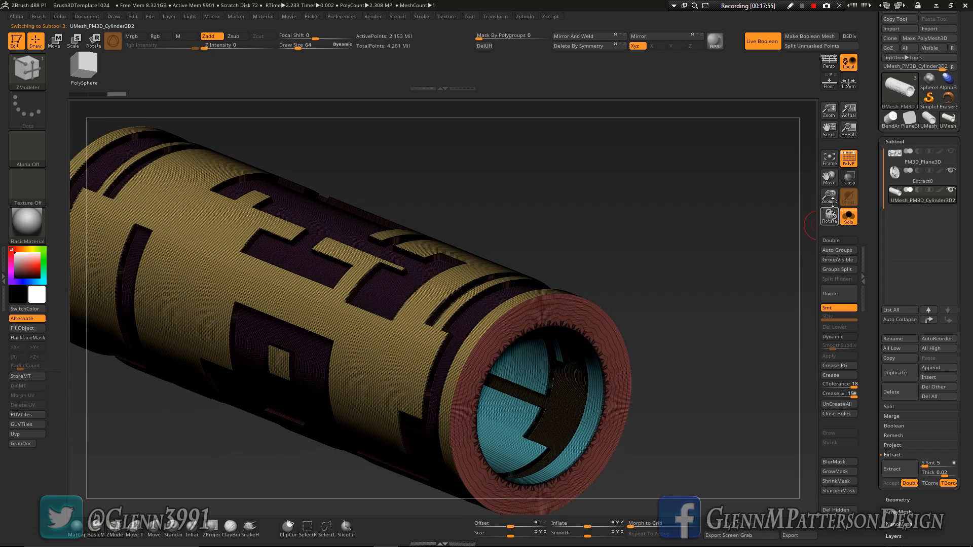
{"action": "left_click", "coordinate": [844, 163]}
{"action": "right_click_drag", "start_coordinate": [507, 405], "coordinate": [494, 337]}
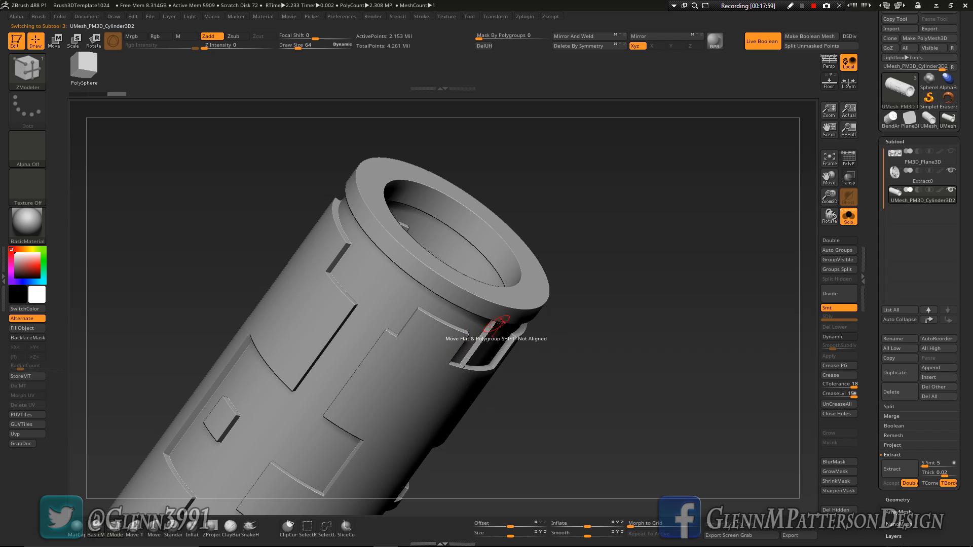
Switch to the Standard brush, inspect the tube's carved inner and outer surfaces, and show all visible subtools together again.
{"action": "left_click", "coordinate": [172, 527]}
{"action": "mouse_move", "coordinate": [413, 348]}
{"action": "right_mouse_down"}
{"action": "mouse_move", "coordinate": [393, 306]}
{"action": "mouse_move", "coordinate": [479, 307]}
{"action": "mouse_move", "coordinate": [440, 330]}
{"action": "mouse_move", "coordinate": [415, 363]}
{"action": "mouse_move", "coordinate": [441, 350]}
{"action": "right_mouse_up"}
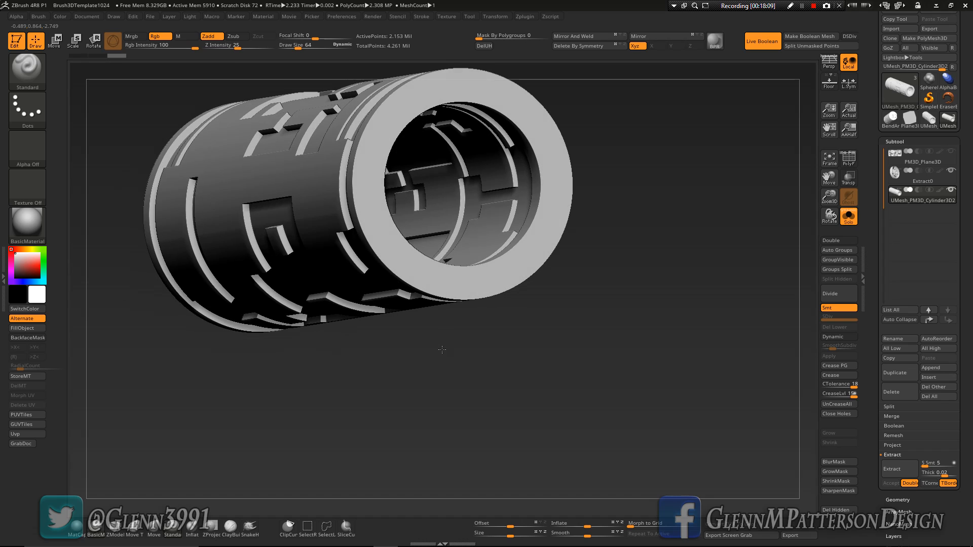
{"action": "left_click", "coordinate": [828, 170]}
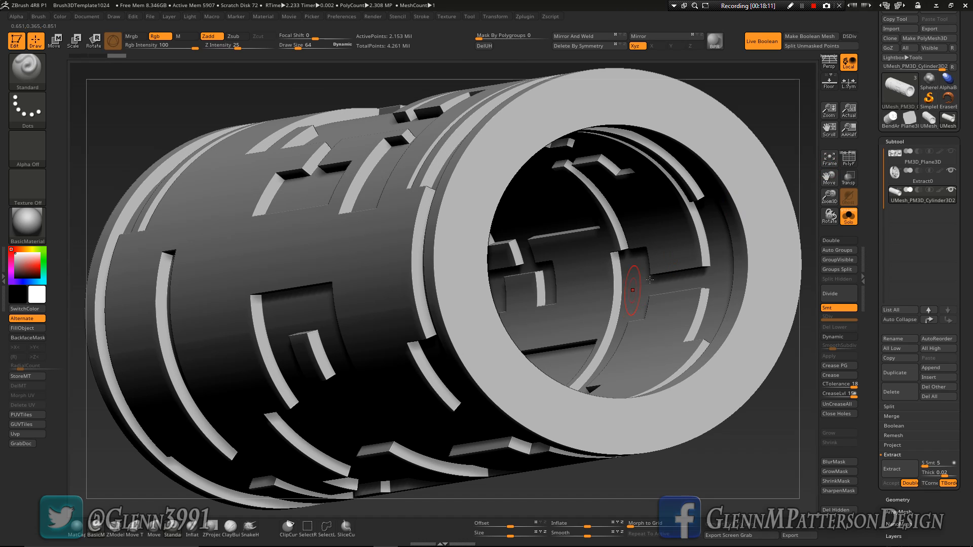
{"action": "left_click_drag", "start_coordinate": [831, 190], "coordinate": [830, 125]}
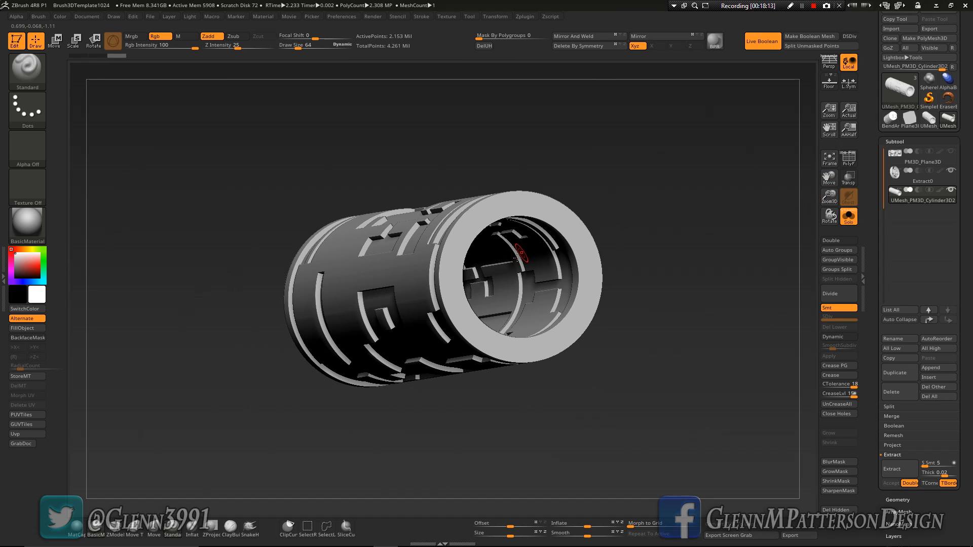
{"action": "right_click_drag", "start_coordinate": [521, 253], "coordinate": [521, 310]}
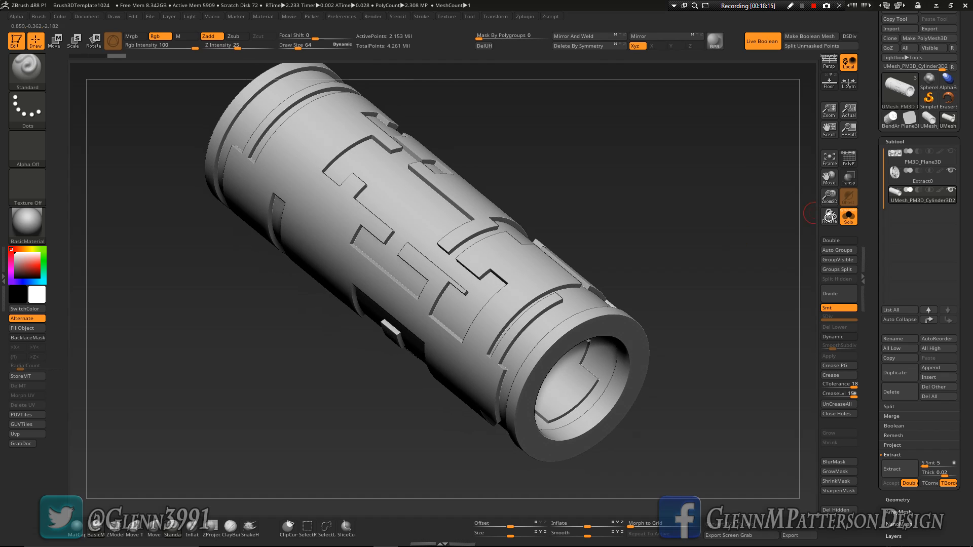
{"action": "left_click", "coordinate": [845, 219]}
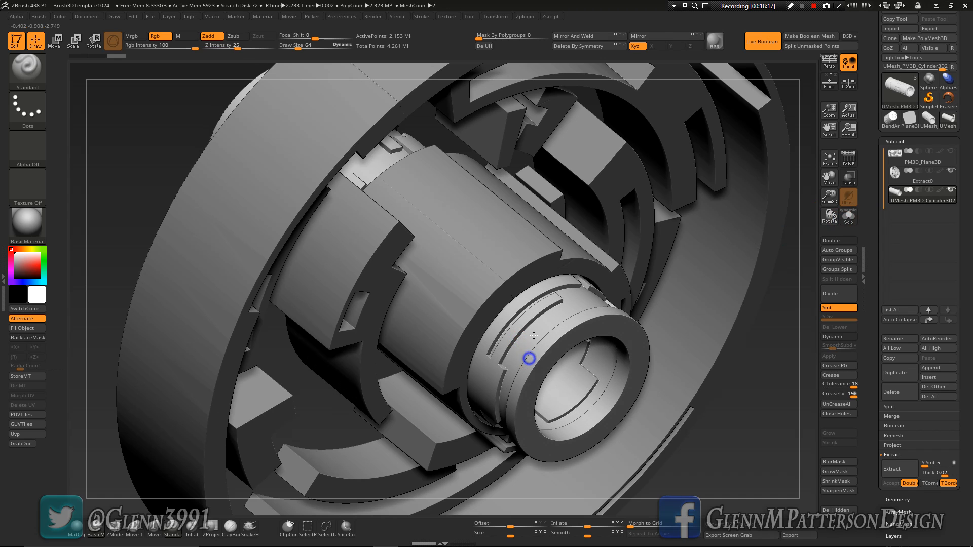
{"action": "right_click_drag", "start_coordinate": [527, 360], "coordinate": [761, 250]}
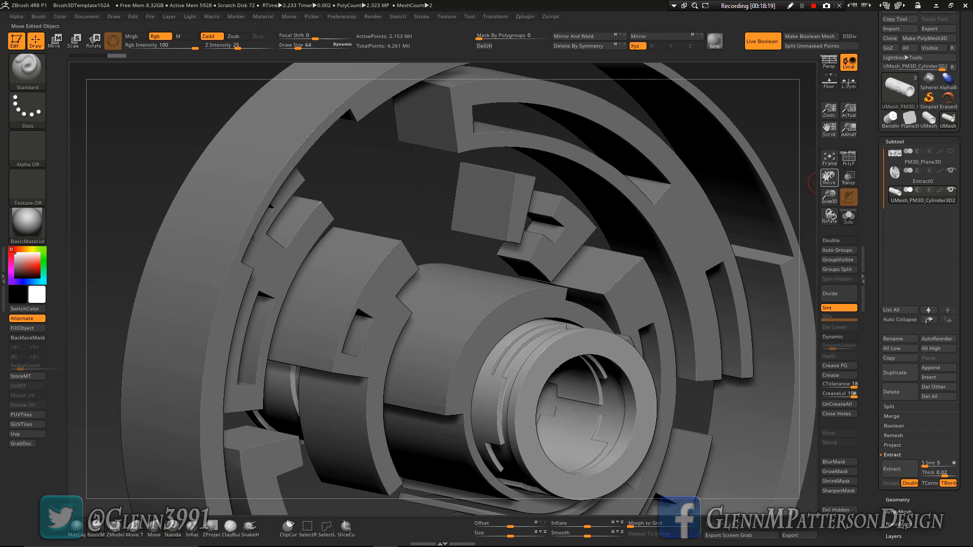
{"action": "left_click_drag", "start_coordinate": [829, 176], "coordinate": [784, 105]}
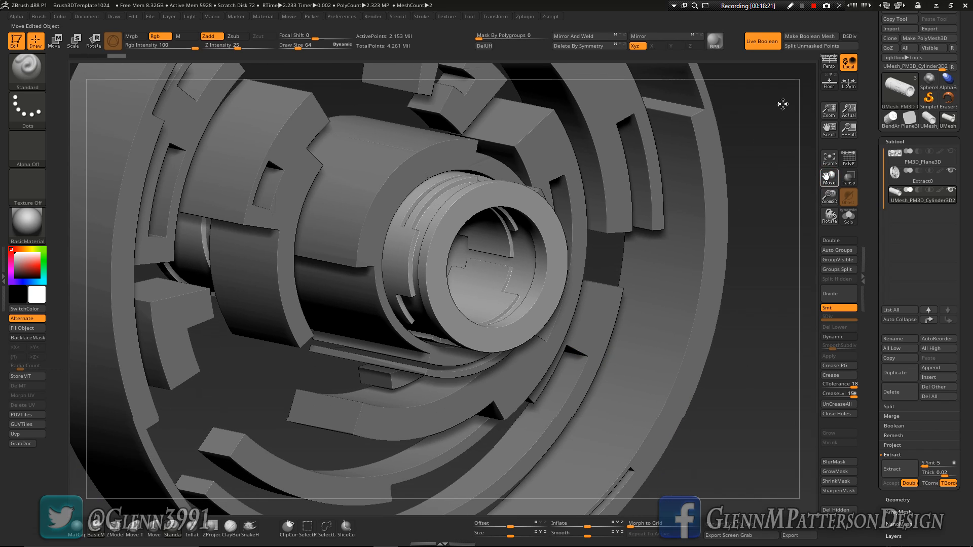
Rename the Extract0 subtool to Ring.
{"action": "left_click", "coordinate": [944, 175]}
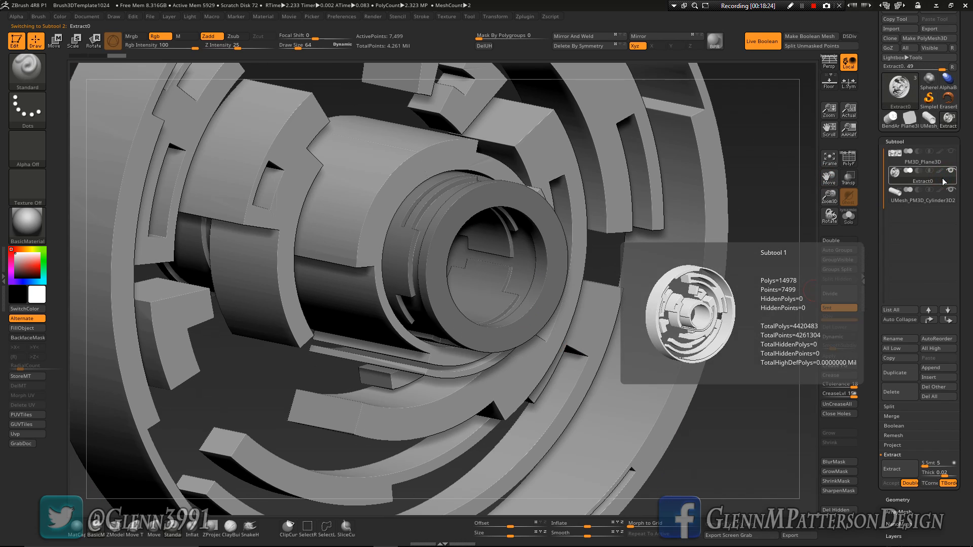
{"action": "left_click", "coordinate": [895, 341]}
{"action": "type", "text": "Ri"}
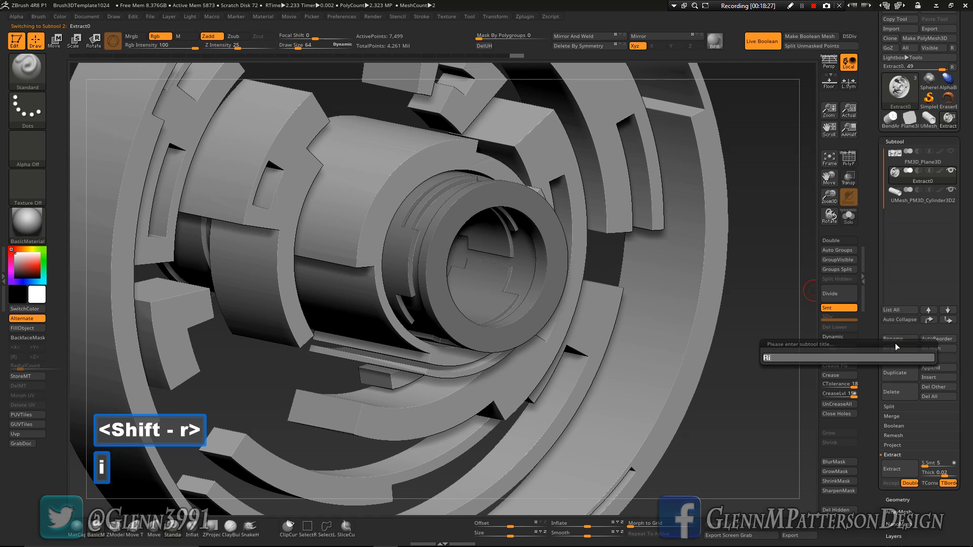
{"action": "type", "text": "ng"}
{"action": "key", "text": "Return"}
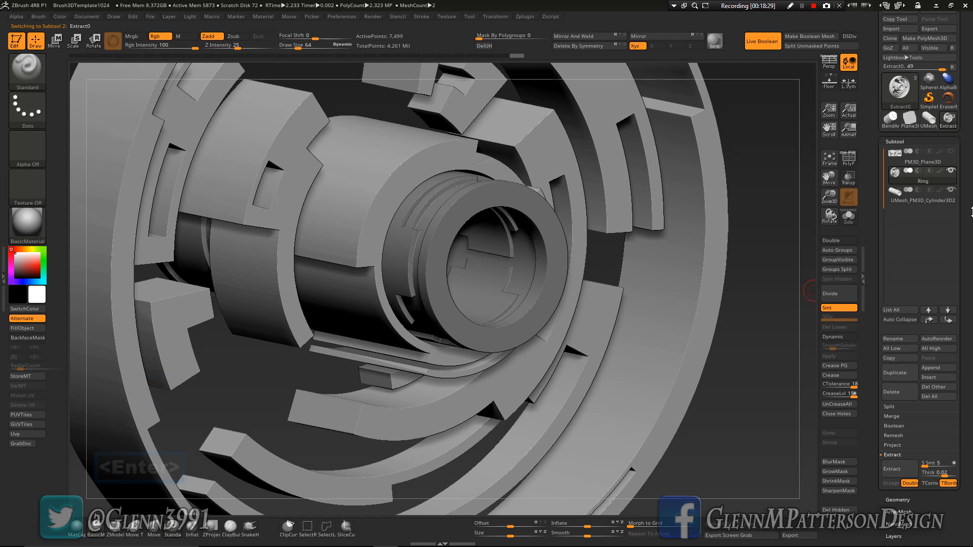
Rename the UMesh_PM3D_Cylinder3D2 subtool to Core.
{"action": "left_click", "coordinate": [942, 201]}
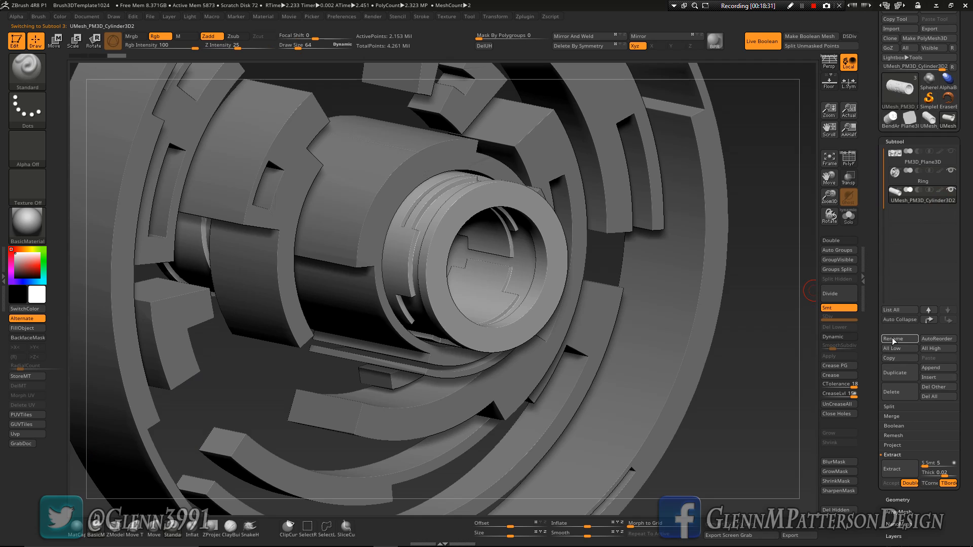
{"action": "left_click", "coordinate": [893, 340]}
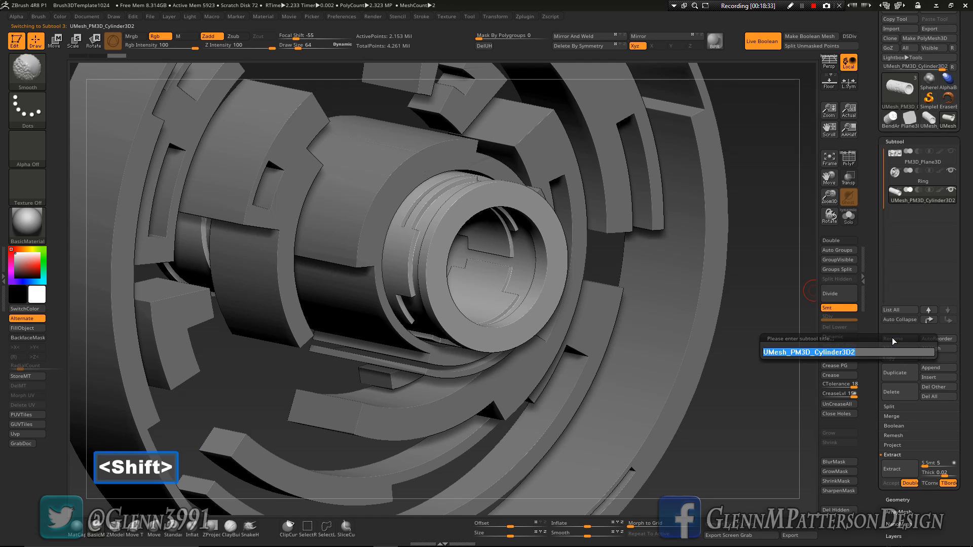
{"action": "type", "text": "Core"}
{"action": "key", "text": "Return"}
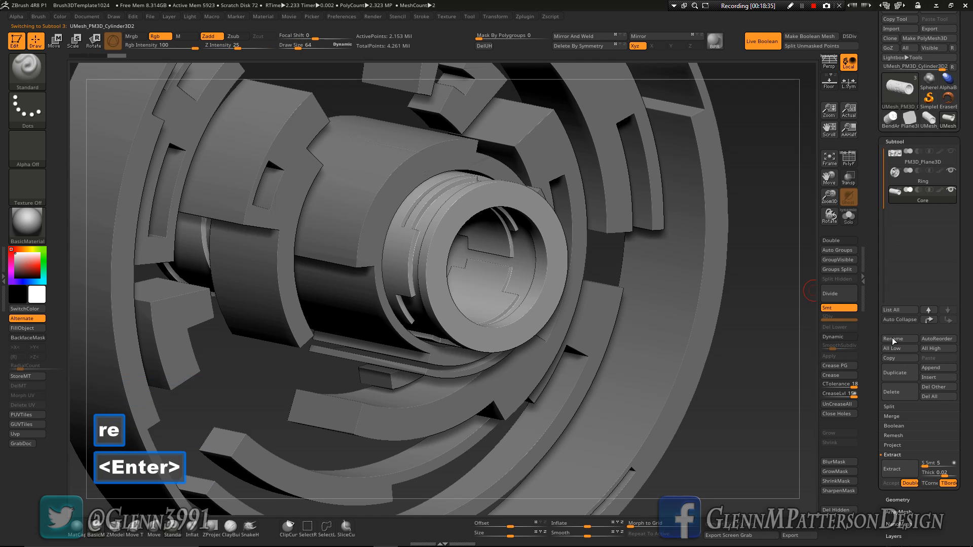
Select the Ring subtool, show its polygroups, and split it into separate subtools by polygroup, accepting the non-undoable operation.
{"action": "left_click", "coordinate": [932, 174]}
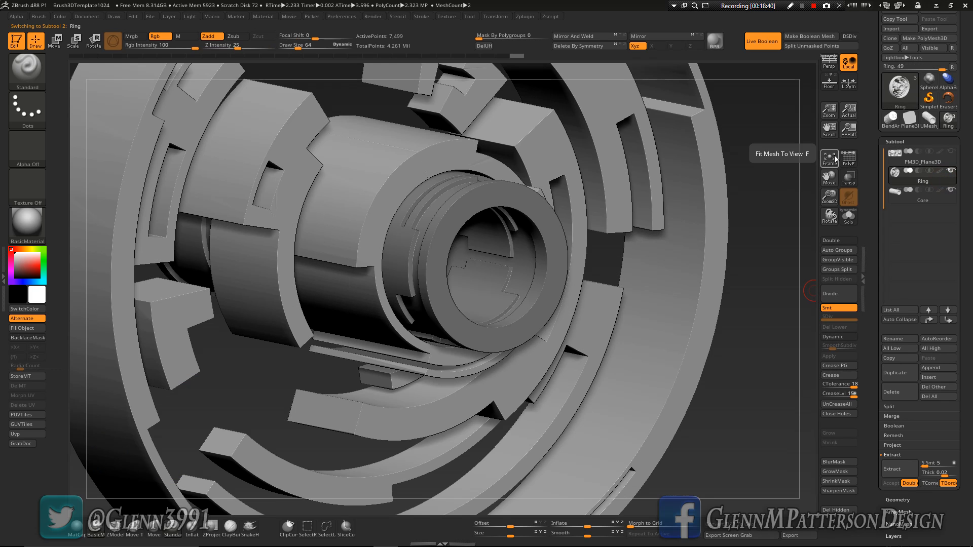
{"action": "left_click", "coordinate": [830, 158]}
{"action": "left_click_drag", "start_coordinate": [829, 197], "coordinate": [835, 184]}
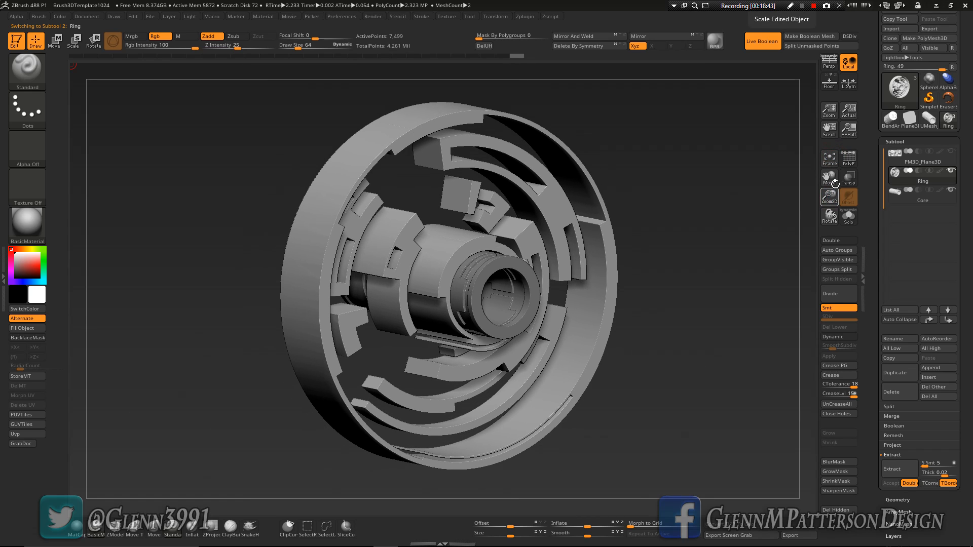
{"action": "left_click", "coordinate": [888, 407]}
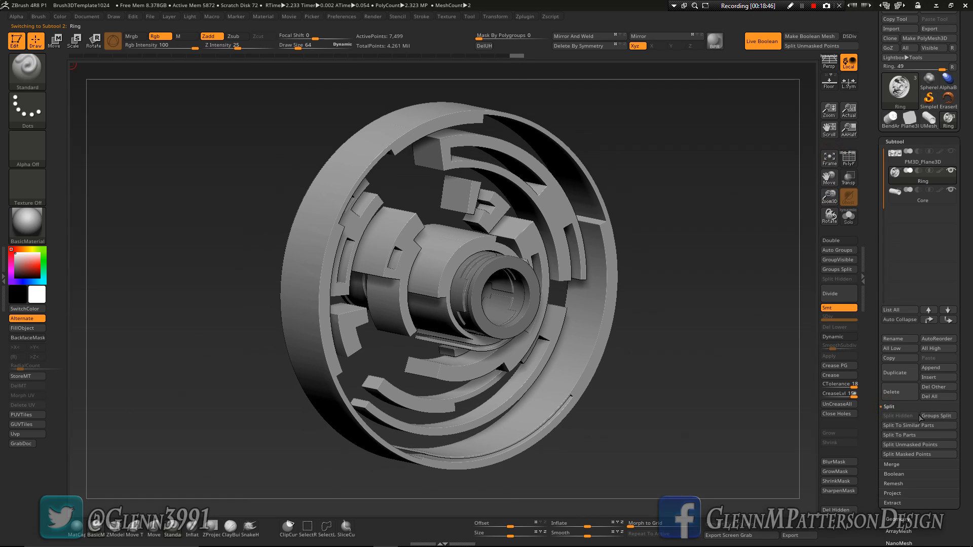
{"action": "left_click", "coordinate": [845, 164]}
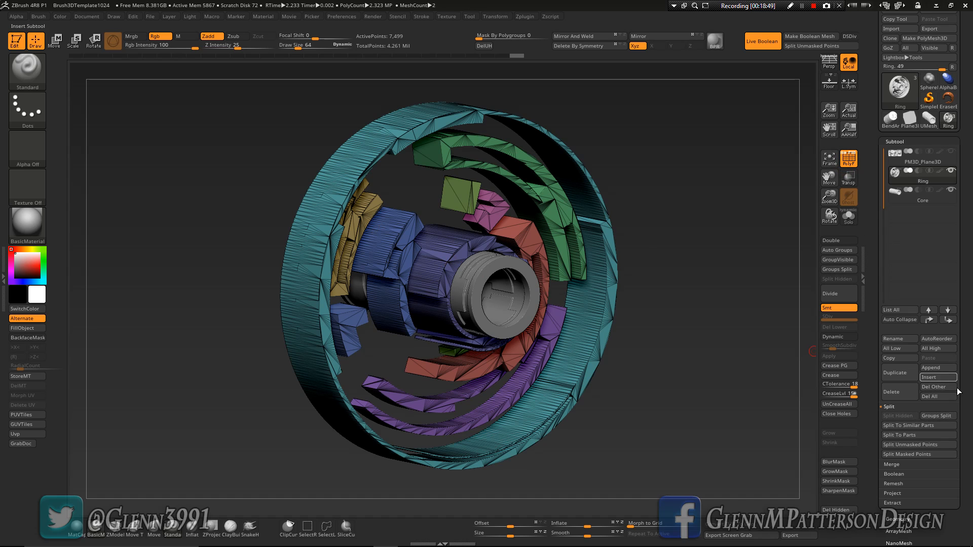
{"action": "left_click", "coordinate": [941, 416]}
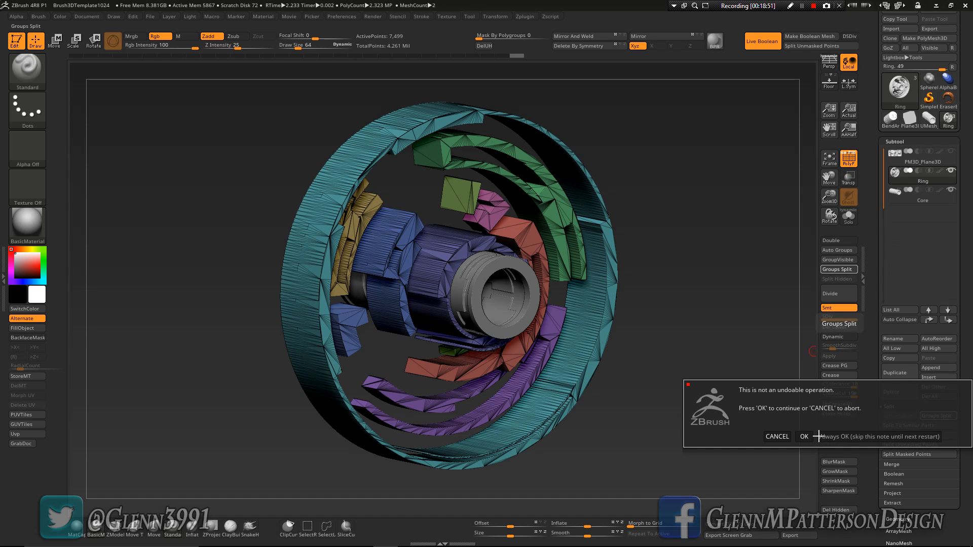
{"action": "left_click", "coordinate": [805, 437]}
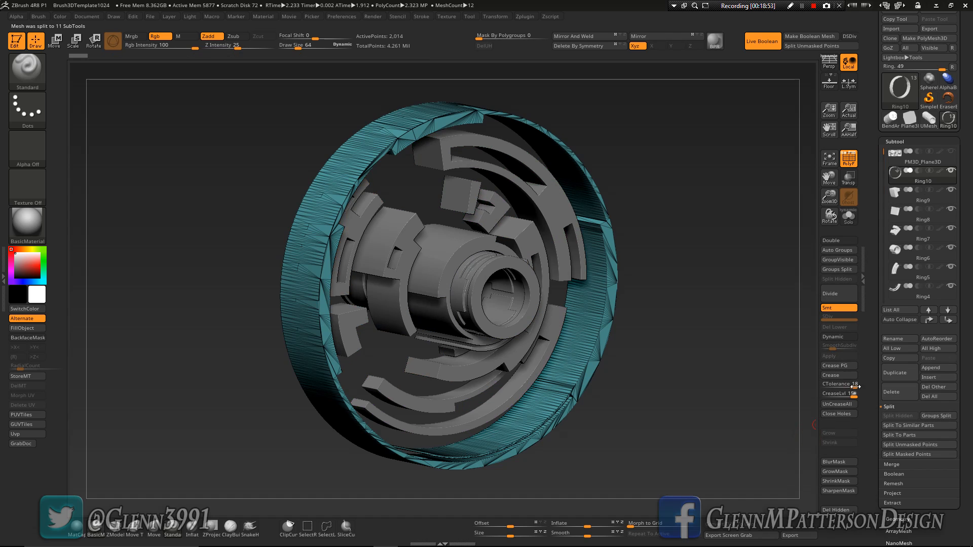
Select the Core, hide the wireframe, and move the Core forward along its Z axis so it protrudes from the ring assembly.
{"action": "mouse_move", "coordinate": [556, 369]}
{"action": "right_mouse_down"}
{"action": "mouse_move", "coordinate": [480, 324]}
{"action": "mouse_move", "coordinate": [557, 363]}
{"action": "right_mouse_up"}
{"action": "right_click_drag", "start_coordinate": [425, 297], "coordinate": [456, 307]}
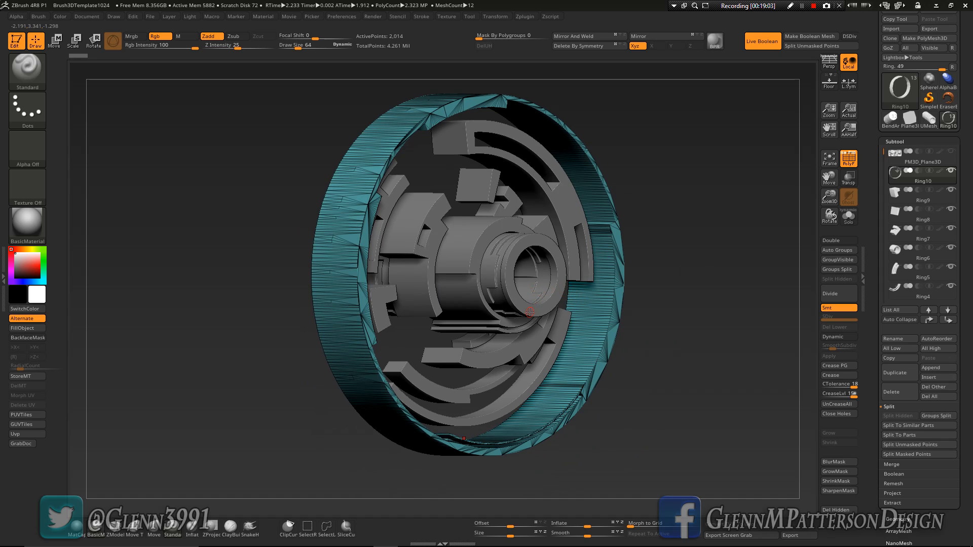
{"action": "left_click", "coordinate": [506, 270], "text": "alt"}
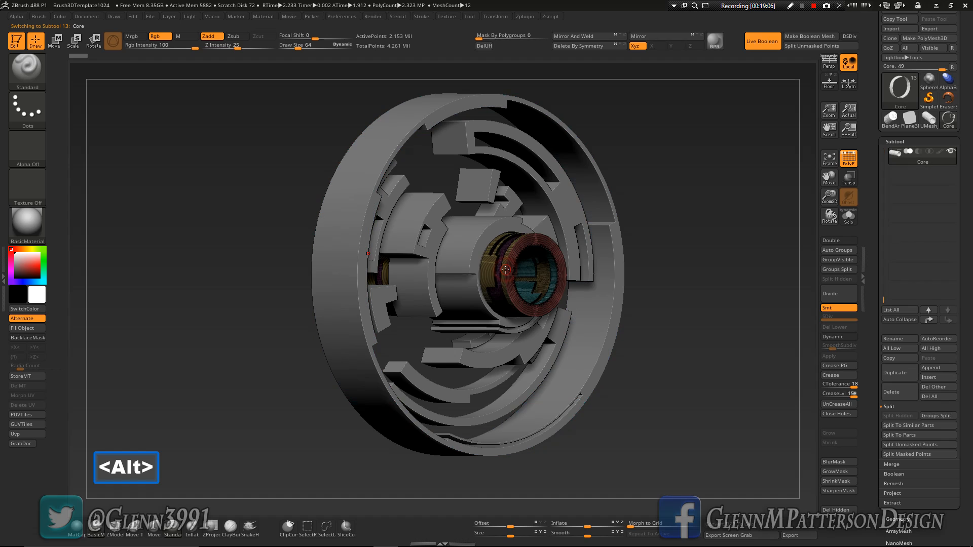
{"action": "left_click", "coordinate": [843, 166]}
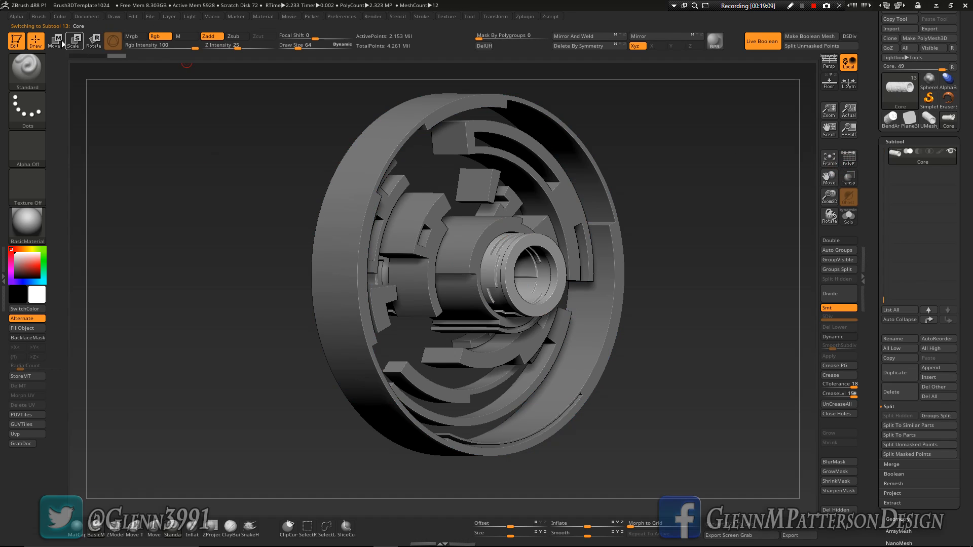
{"action": "left_click", "coordinate": [59, 42]}
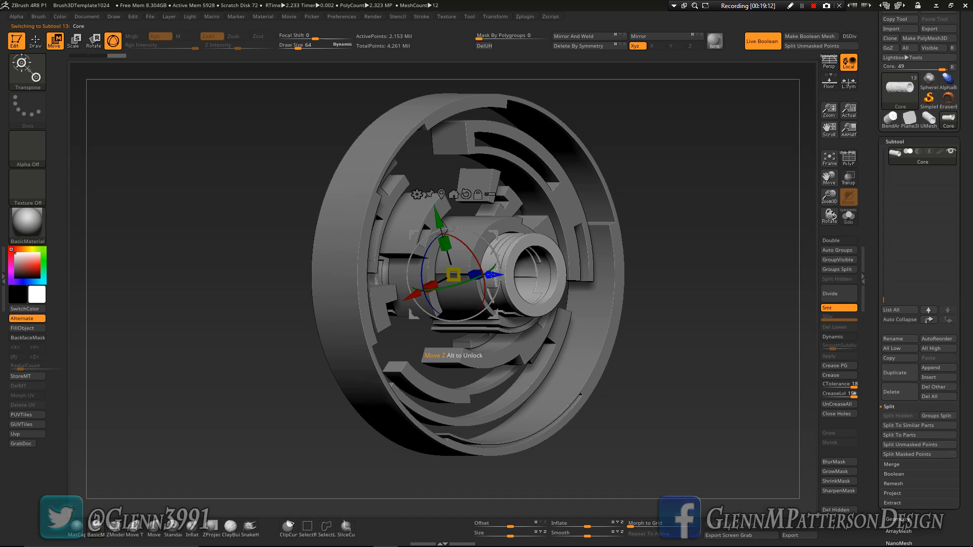
{"action": "left_click_drag", "start_coordinate": [490, 275], "coordinate": [525, 280]}
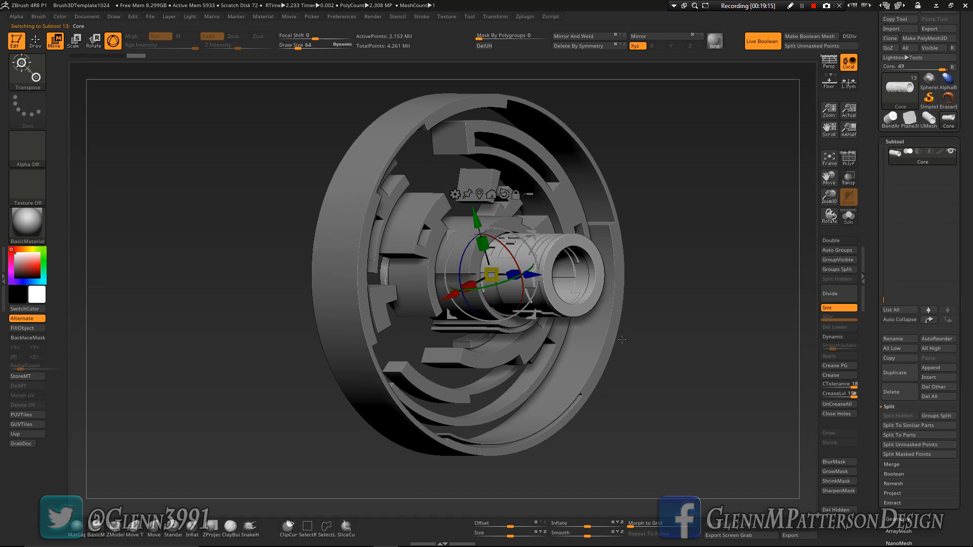
Stretch the curved Ring1 piece along Z, and extend the small Ring8 block forward along the same axis.
{"action": "key", "text": "alt"}
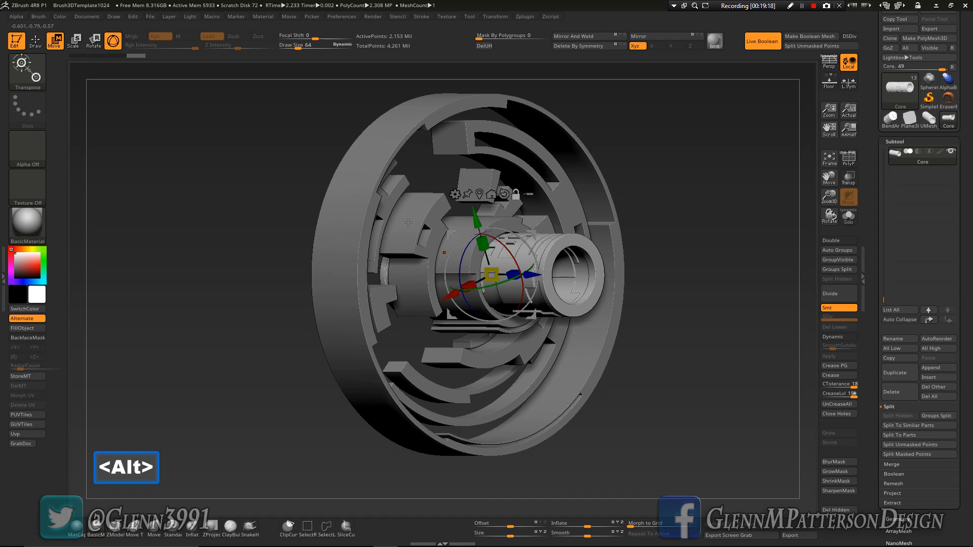
{"action": "left_click", "coordinate": [411, 228], "text": "alt"}
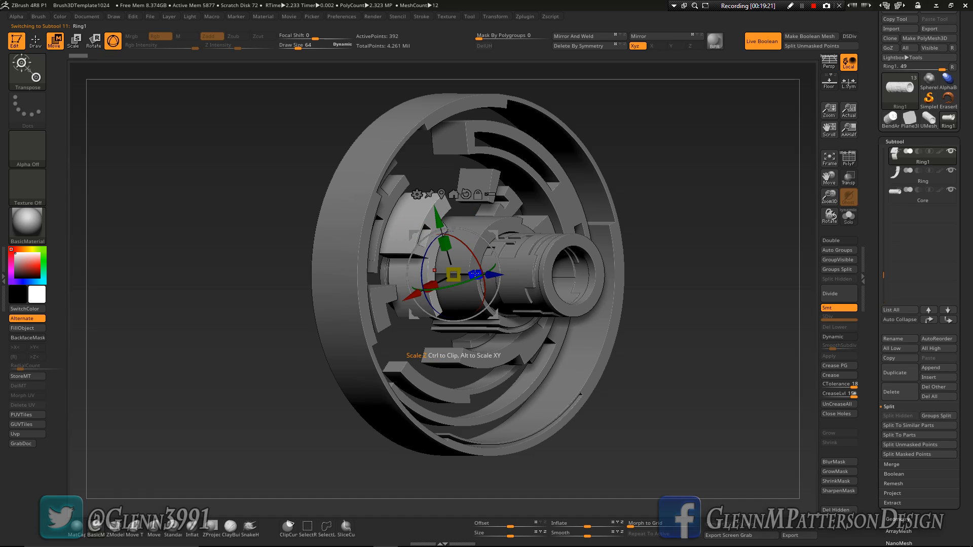
{"action": "left_click_drag", "start_coordinate": [475, 274], "coordinate": [489, 276]}
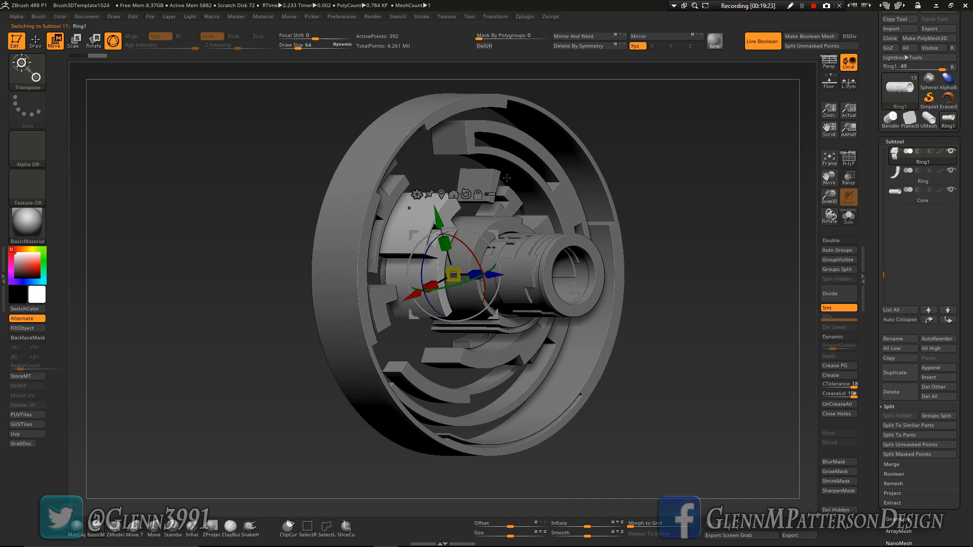
{"action": "left_click", "coordinate": [485, 192], "text": "alt"}
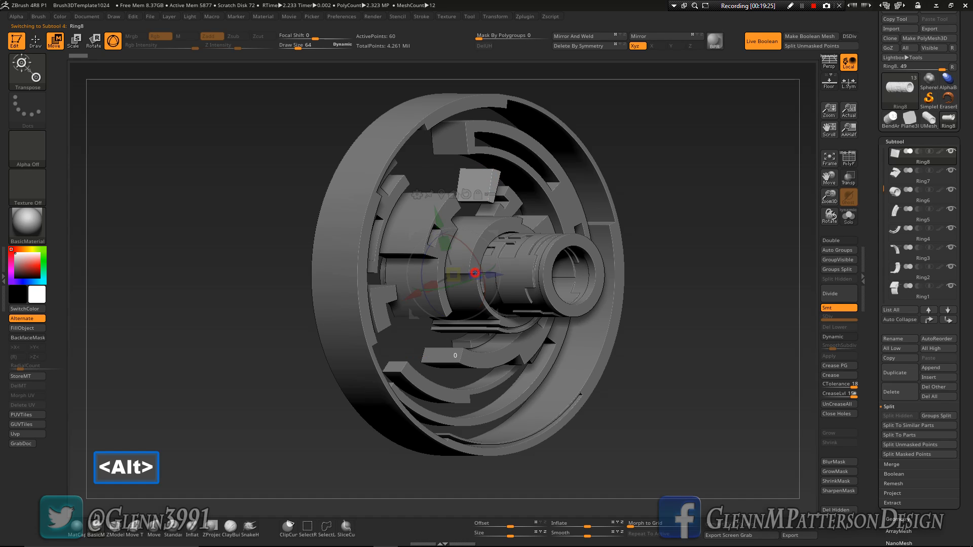
{"action": "left_click_drag", "start_coordinate": [497, 277], "coordinate": [514, 276]}
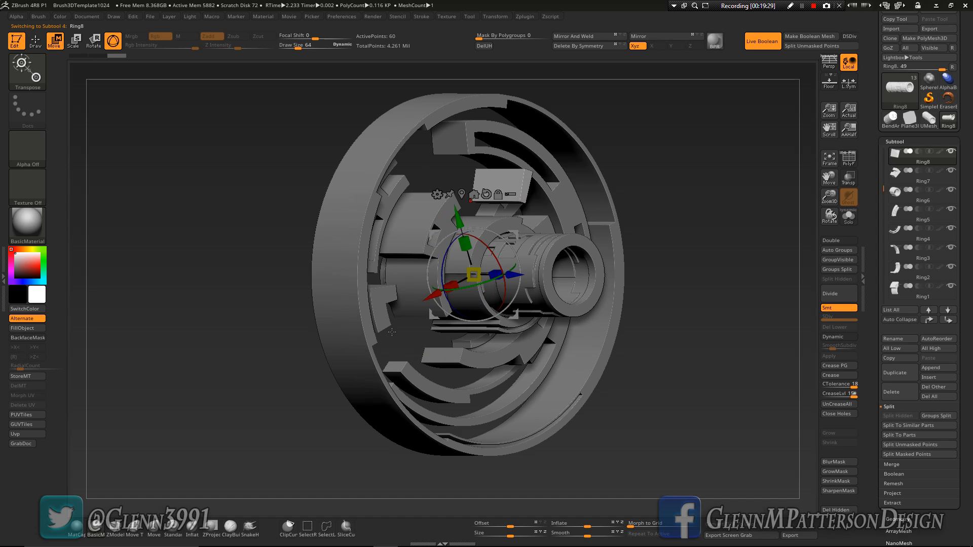
Select the outer Ring10 piece, adjust its Z scale, and shift it slightly backward behind the inner pieces.
{"action": "left_click", "coordinate": [344, 307], "text": "alt"}
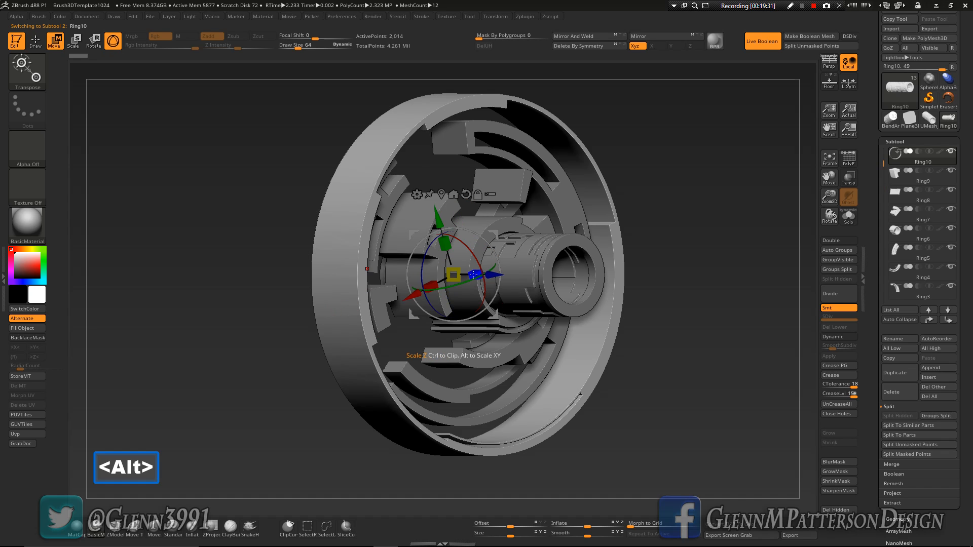
{"action": "mouse_move", "coordinate": [475, 275]}
{"action": "left_mouse_down"}
{"action": "mouse_move", "coordinate": [499, 278]}
{"action": "mouse_move", "coordinate": [460, 274]}
{"action": "left_mouse_up"}
{"action": "left_click_drag", "start_coordinate": [682, 390], "coordinate": [591, 231]}
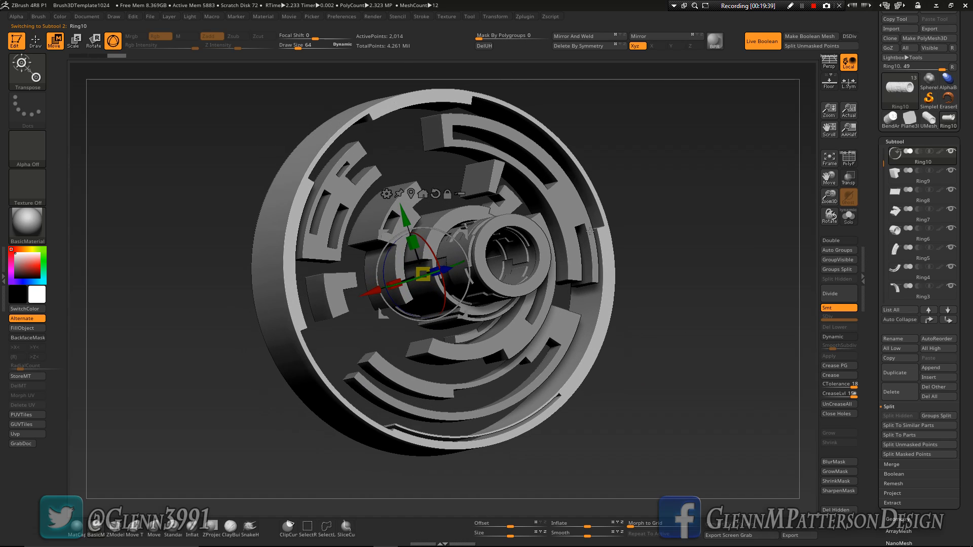
{"action": "left_click_drag", "start_coordinate": [672, 281], "coordinate": [679, 288]}
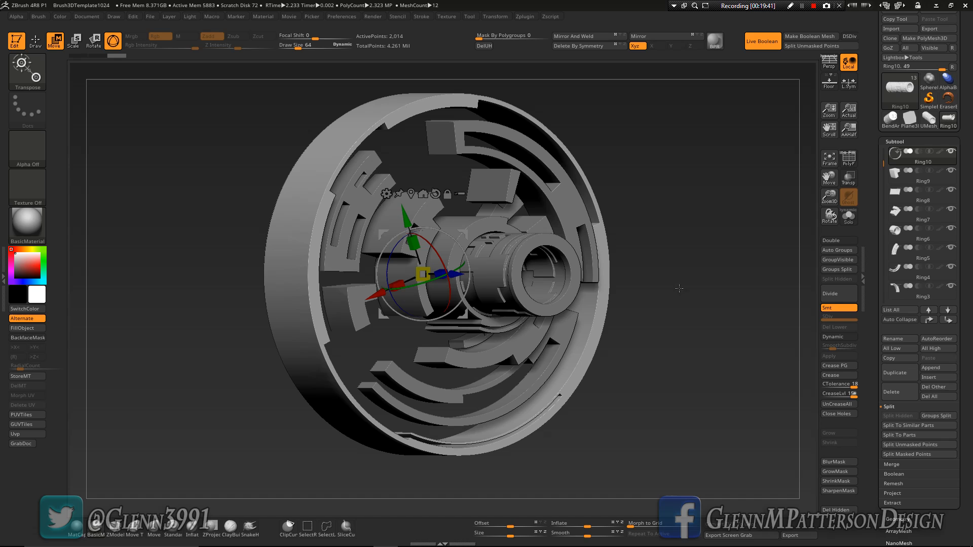
Select the Core, return to Draw mode, and display its polygroups and wireframe in a close-up.
{"action": "left_click", "coordinate": [523, 269], "text": "alt"}
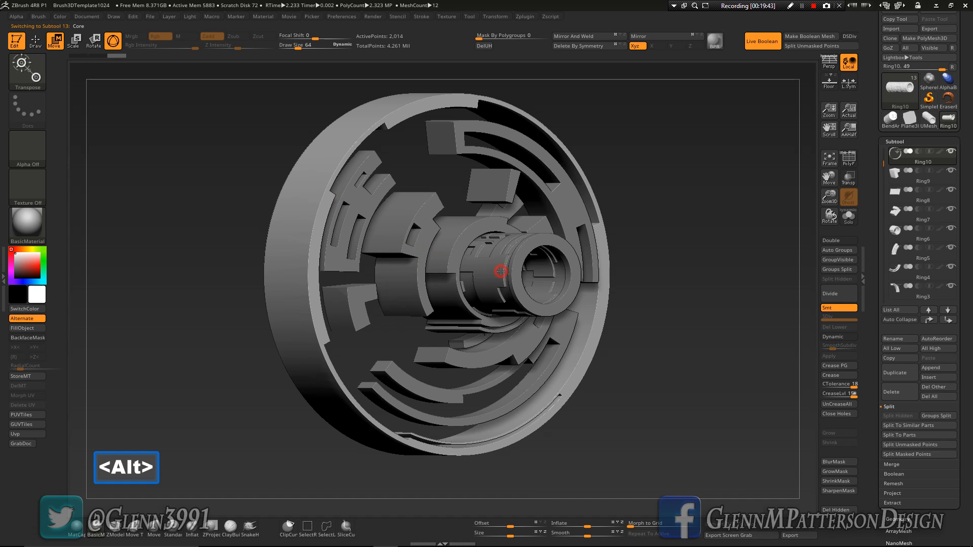
{"action": "left_click", "coordinate": [36, 46]}
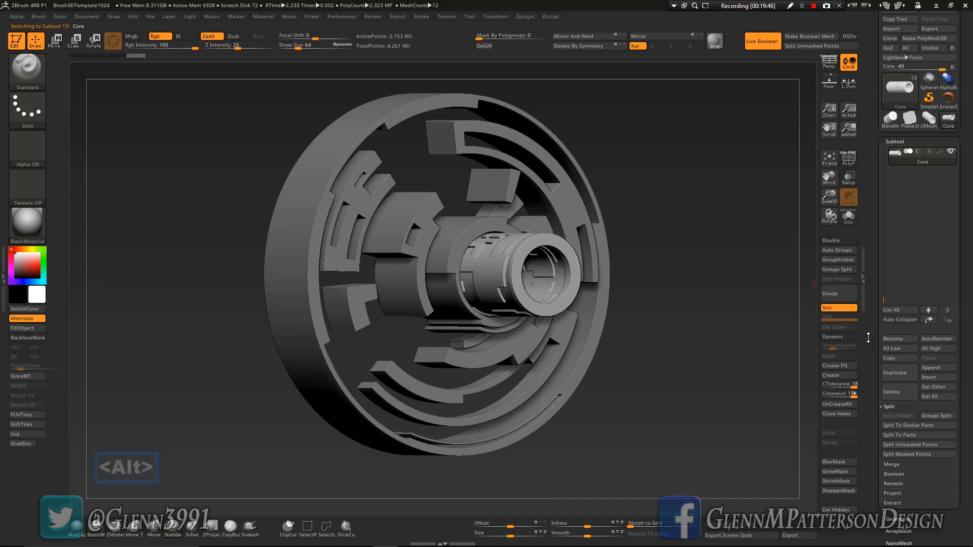
{"action": "mouse_move", "coordinate": [827, 192]}
{"action": "left_mouse_down"}
{"action": "mouse_move", "coordinate": [875, 229]}
{"action": "mouse_move", "coordinate": [887, 145]}
{"action": "mouse_move", "coordinate": [877, 236]}
{"action": "left_mouse_up"}
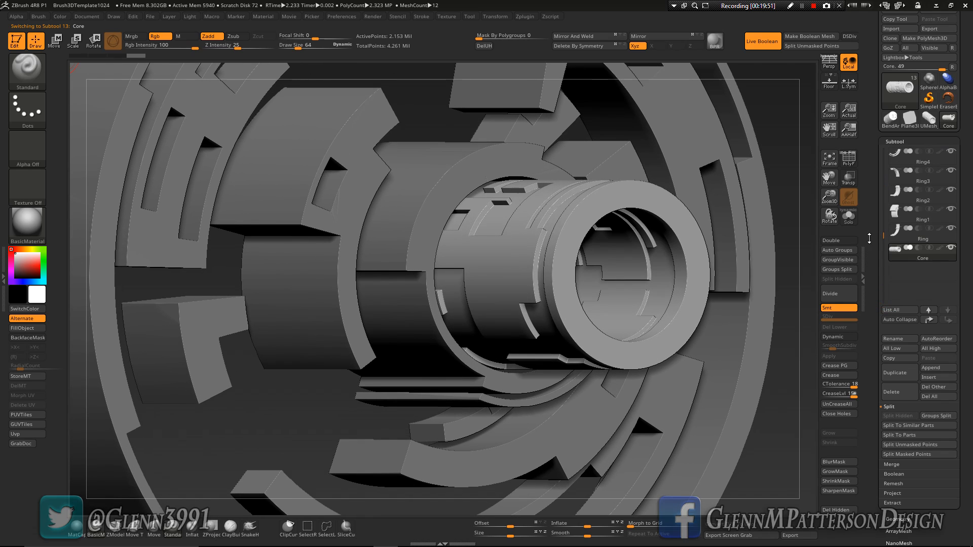
{"action": "left_click", "coordinate": [849, 160]}
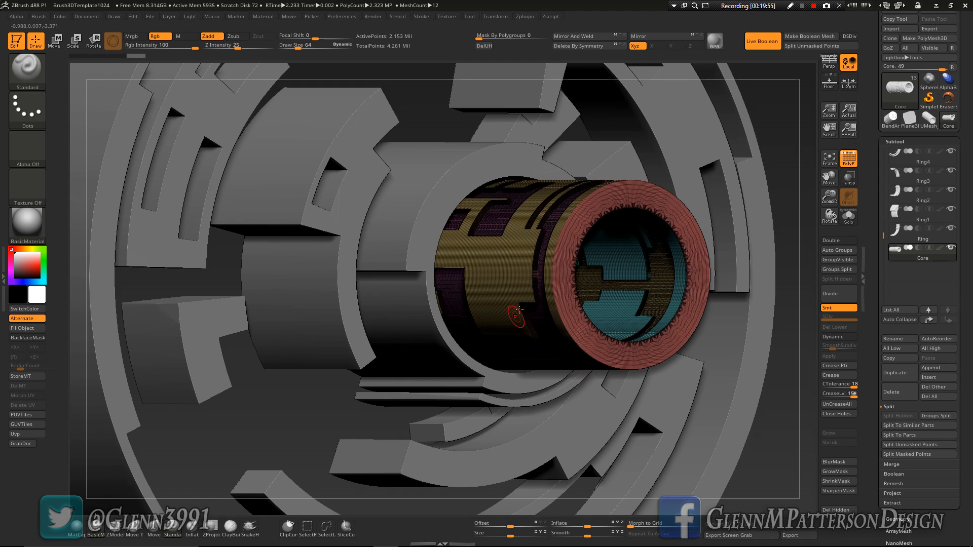
Isolate the Core's recessed purple polygroup to inspect it, and show the whole Core again.
{"action": "mouse_move", "coordinate": [546, 311]}
{"action": "right_mouse_down"}
{"action": "mouse_move", "coordinate": [560, 294]}
{"action": "mouse_move", "coordinate": [537, 330]}
{"action": "right_mouse_up"}
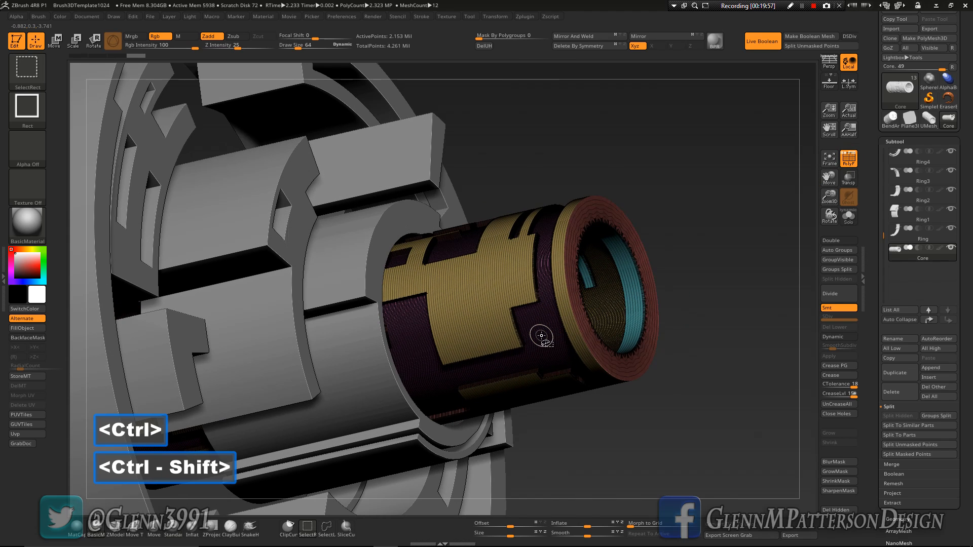
{"action": "left_click", "coordinate": [540, 335], "text": "ctrl+shift"}
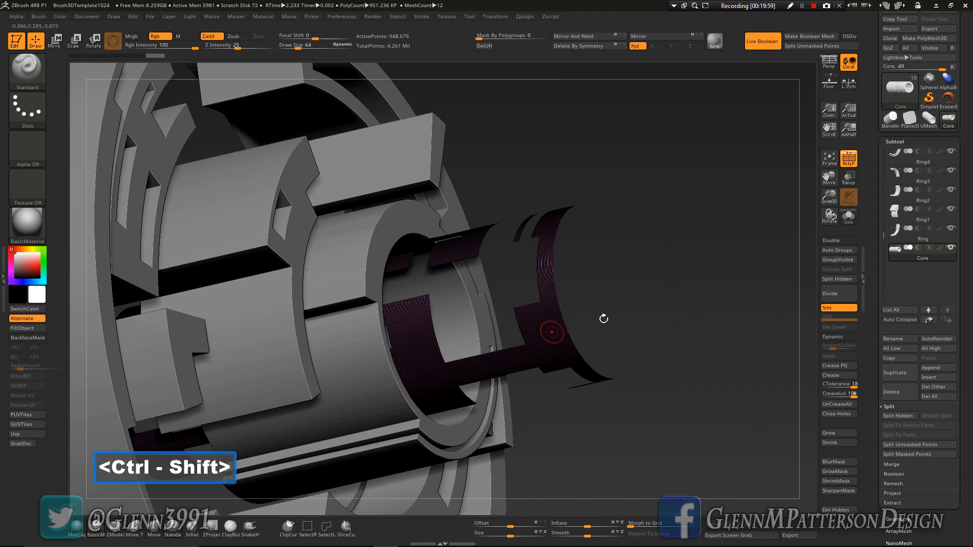
{"action": "left_click", "coordinate": [702, 191], "text": "ctrl+shift"}
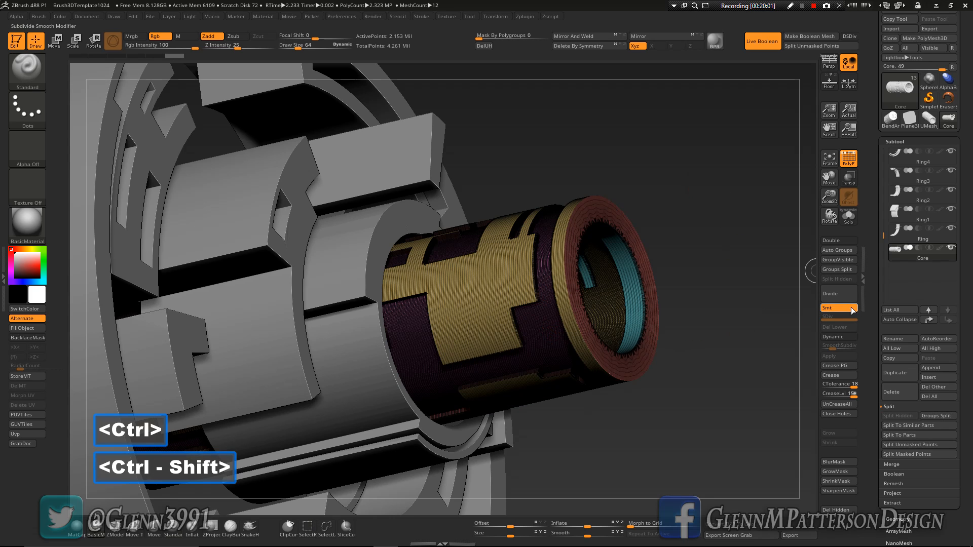
Duplicate the Core subtool and rename the copy Light.
{"action": "left_click", "coordinate": [896, 371]}
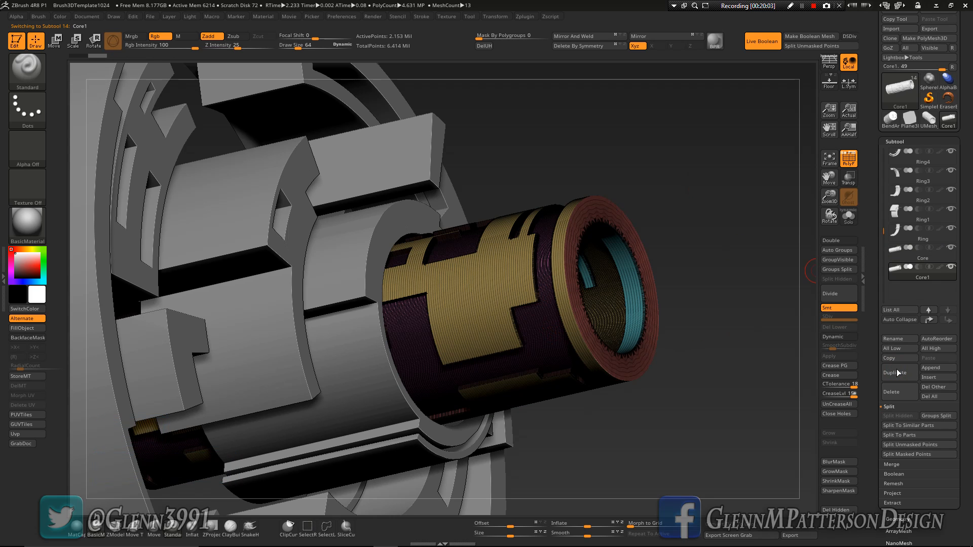
{"action": "left_click", "coordinate": [910, 338]}
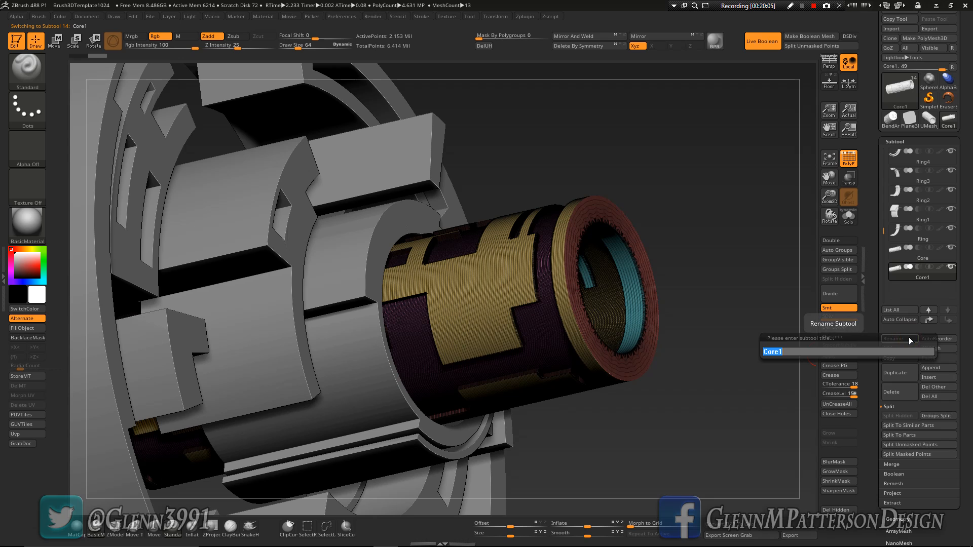
{"action": "type", "text": "Light"}
{"action": "key", "text": "Return"}
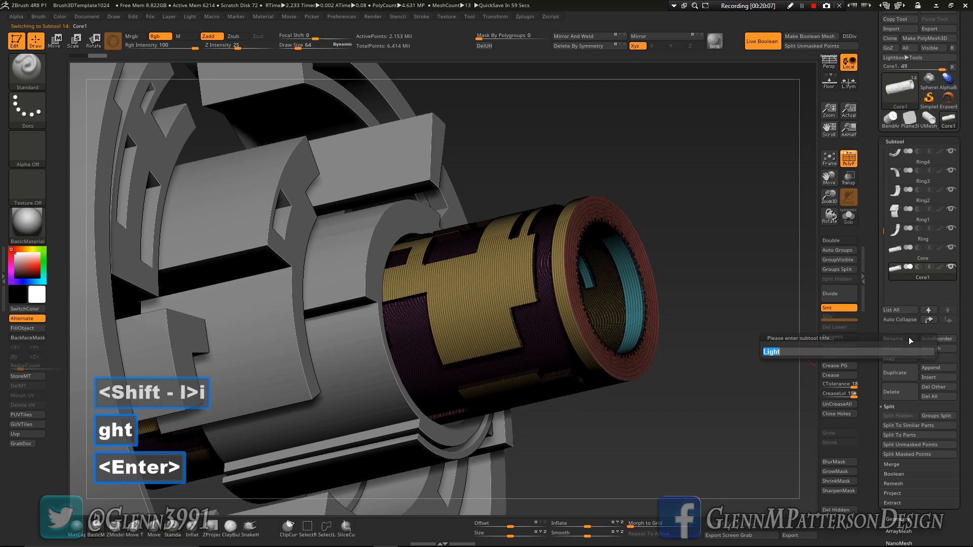
Isolate the Light subtool's recessed purple polygroup and open the Modify Topology options in Geometry.
{"action": "key", "text": "ctrl+shift"}
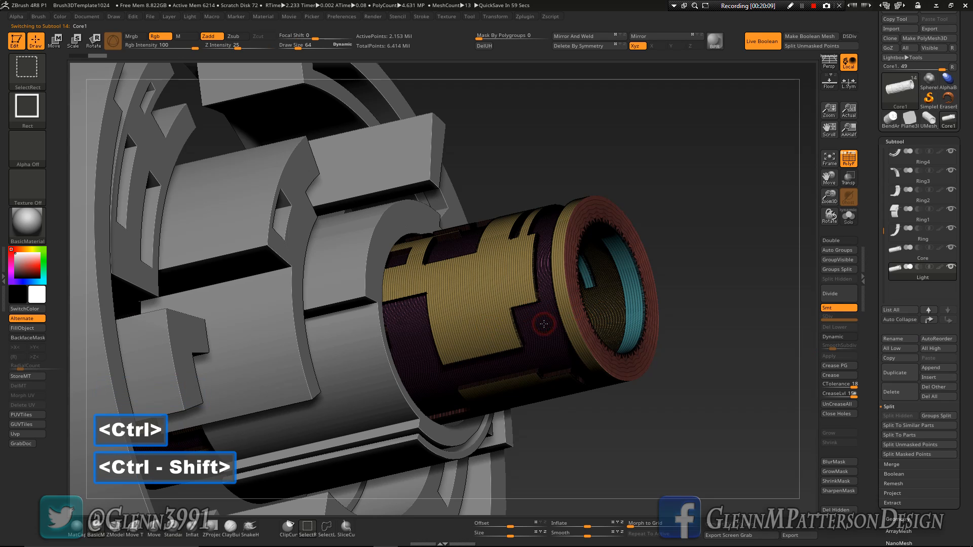
{"action": "left_click", "coordinate": [544, 323], "text": "ctrl+shift"}
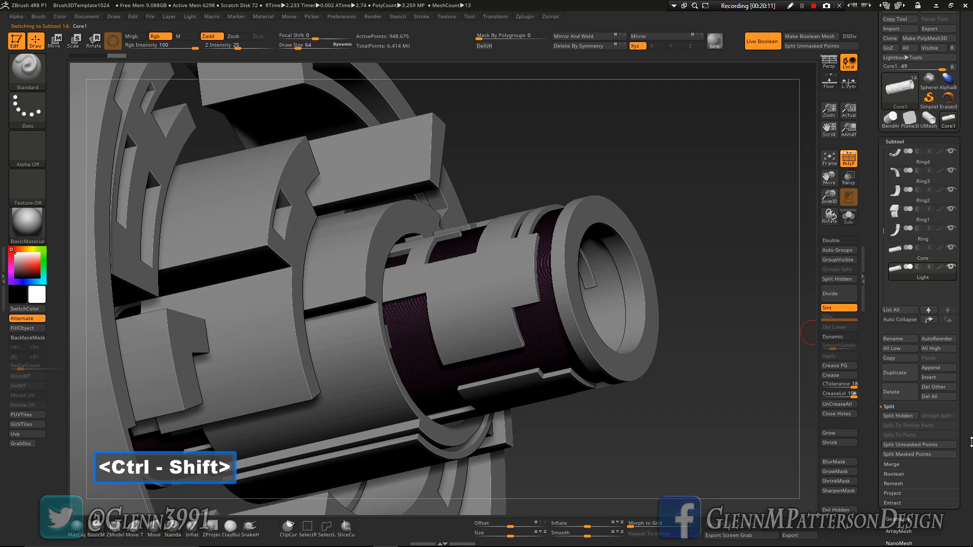
{"action": "left_click_drag", "start_coordinate": [972, 442], "coordinate": [971, 290]}
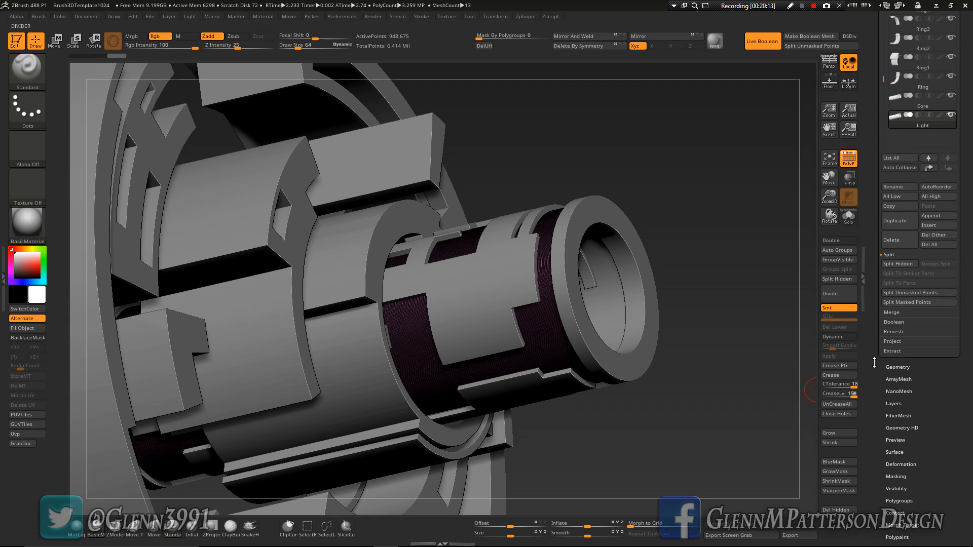
{"action": "left_click", "coordinate": [896, 366]}
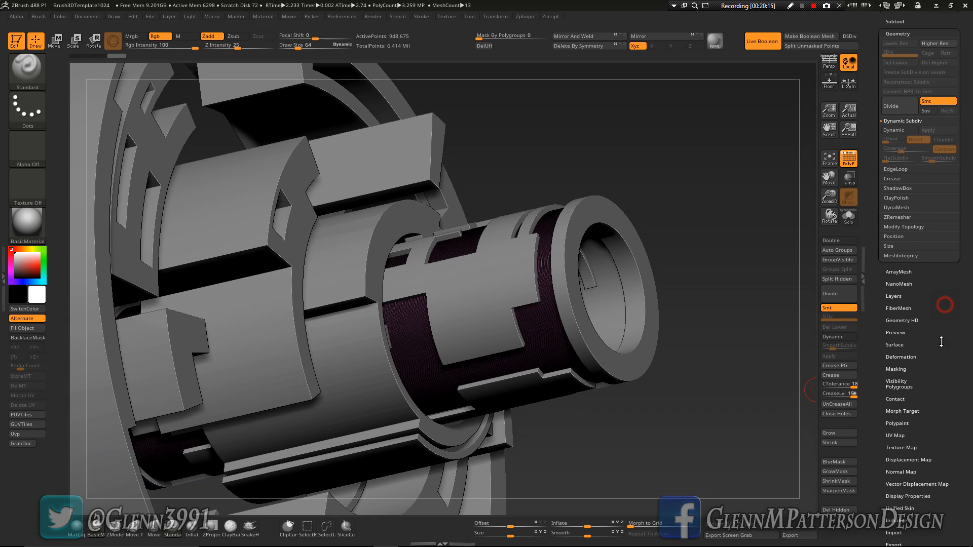
{"action": "left_click", "coordinate": [915, 248]}
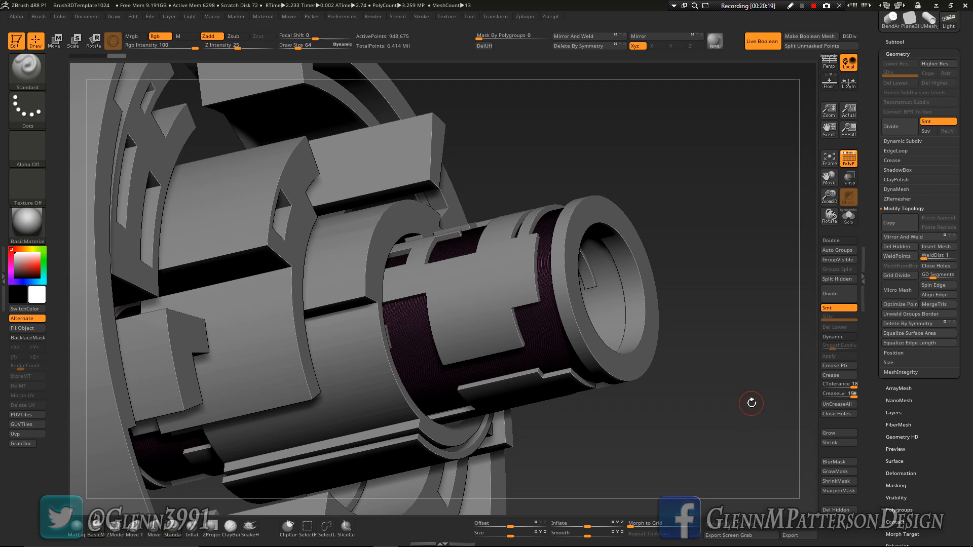
Keep only the Light's recessed purple outer and brown inner polygroups visible and delete the hidden geometry.
{"action": "left_click", "coordinate": [747, 404], "text": "ctrl+shift"}
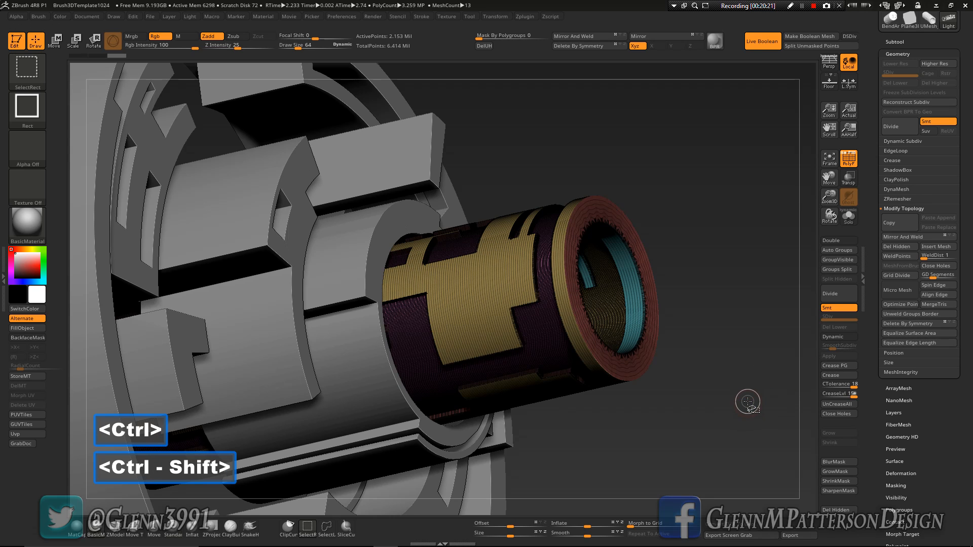
{"action": "left_click", "coordinate": [546, 334], "text": "ctrl+shift"}
{"action": "left_click", "coordinate": [546, 334], "text": "ctrl+shift"}
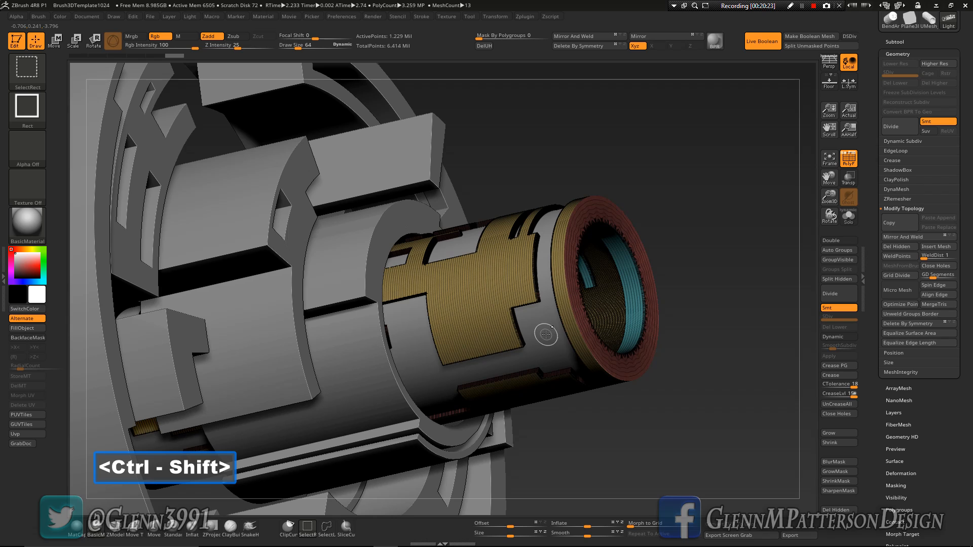
{"action": "left_click", "coordinate": [607, 311], "text": "ctrl+shift"}
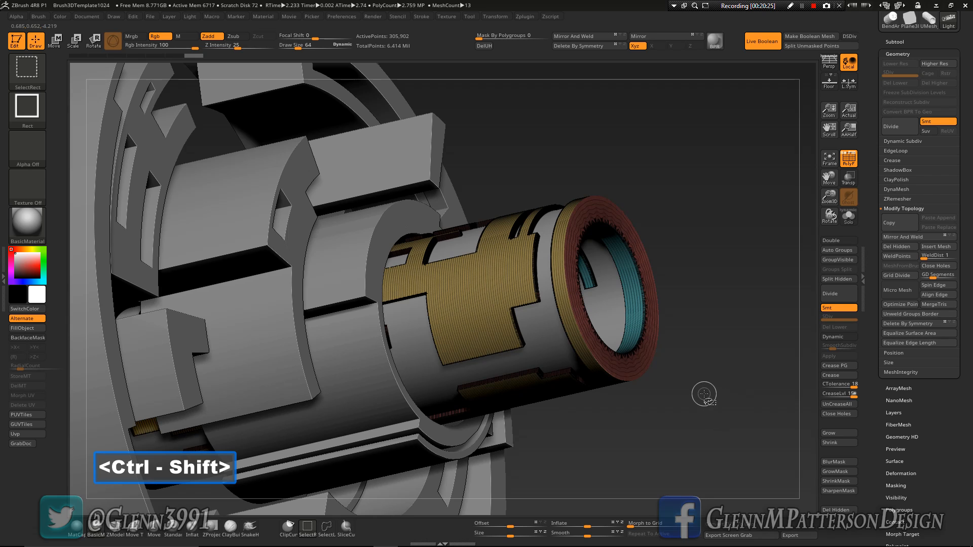
{"action": "left_click_drag", "start_coordinate": [704, 394], "coordinate": [746, 446], "text": "ctrl+shift"}
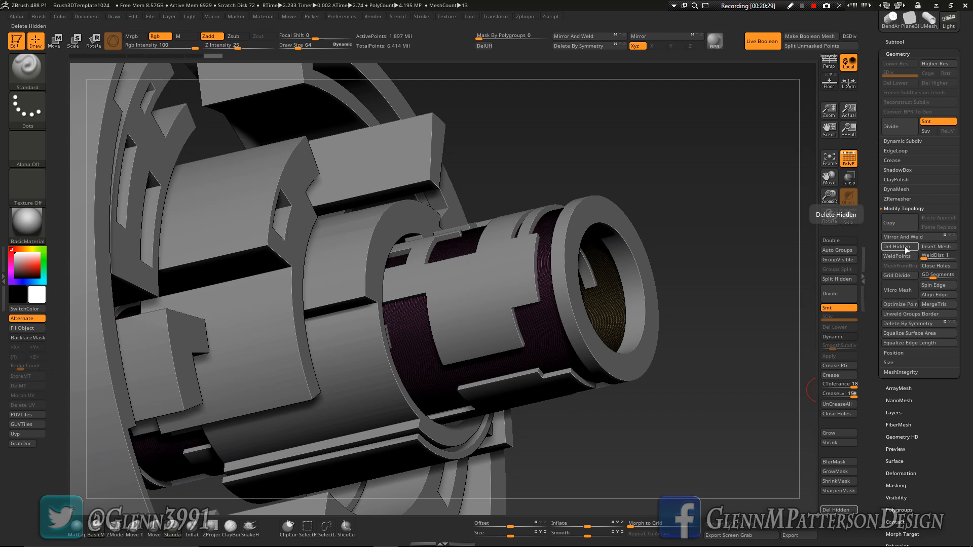
{"action": "left_click", "coordinate": [893, 249]}
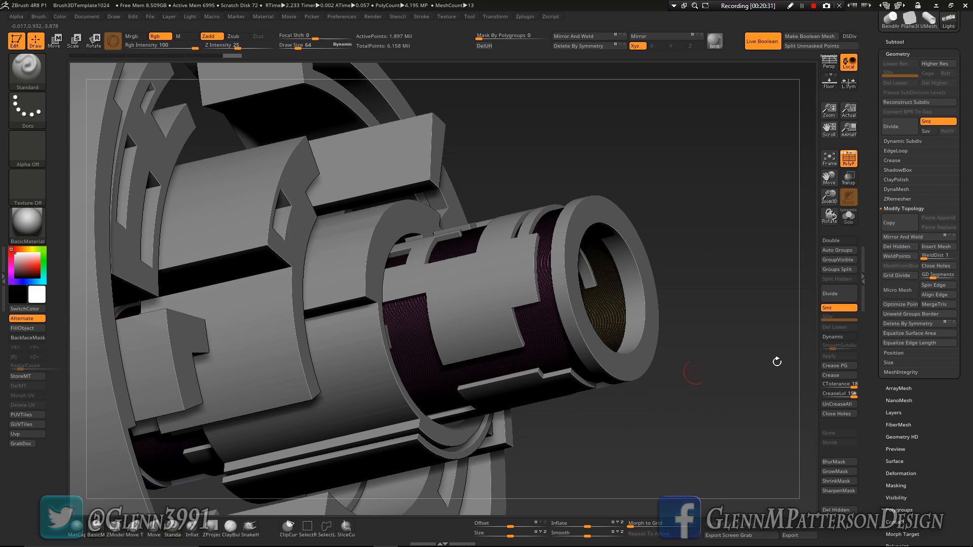
Inflate the Light subtool by 1 with the Inflate deformation.
{"action": "left_click", "coordinate": [906, 474]}
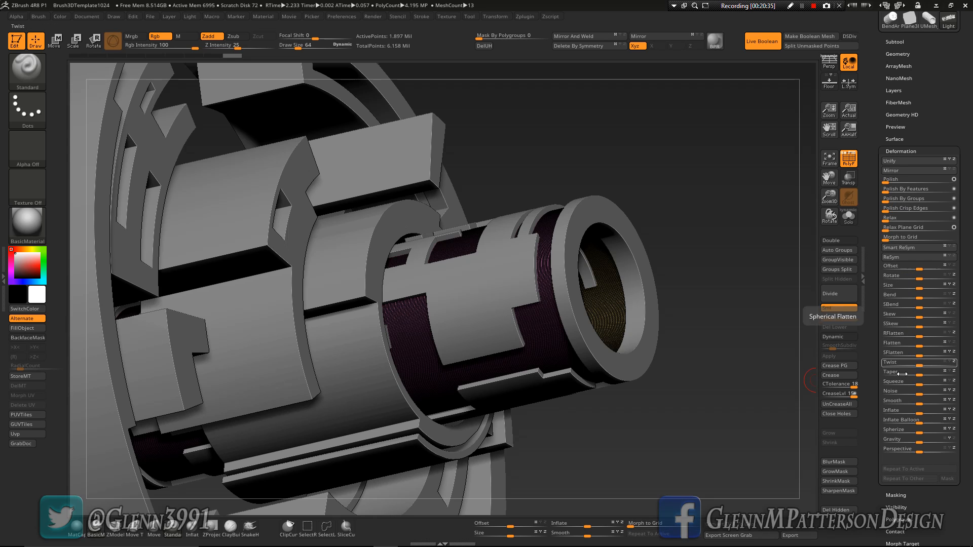
{"action": "left_click", "coordinate": [899, 410]}
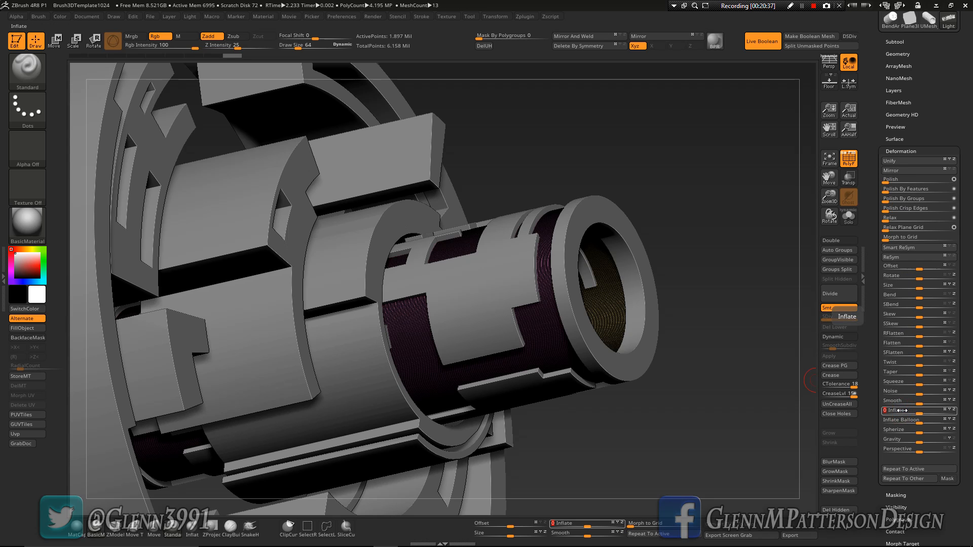
{"action": "type", "text": "1"}
{"action": "key", "text": "Return"}
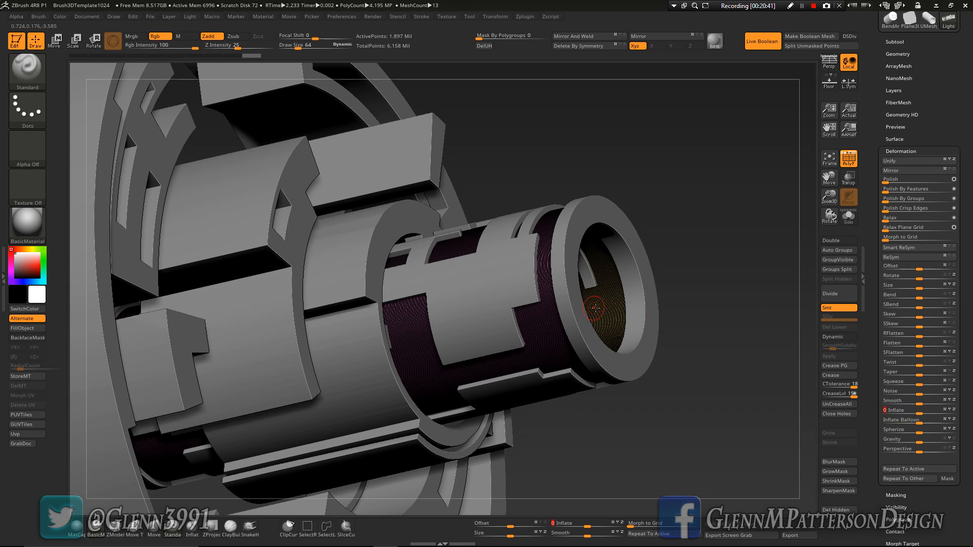
Inspect the Light geometry around the core, turn off the polyframe display, and frame the model.
{"action": "left_click_drag", "start_coordinate": [754, 339], "coordinate": [623, 319]}
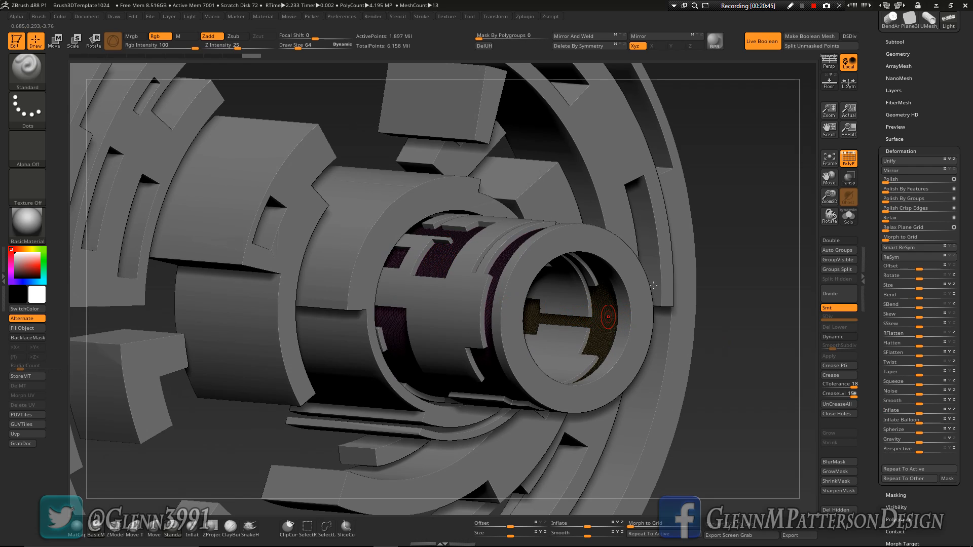
{"action": "right_click_drag", "start_coordinate": [748, 262], "coordinate": [745, 224]}
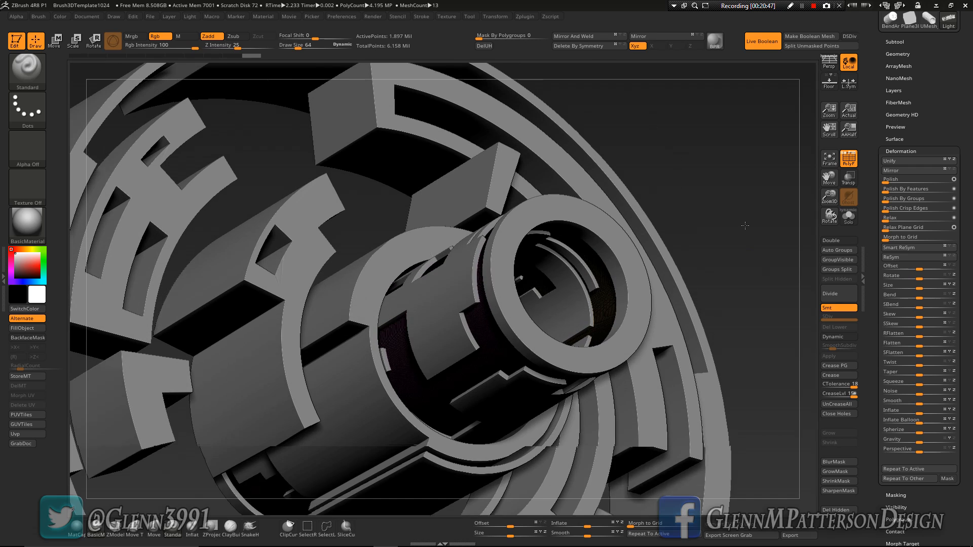
{"action": "left_click", "coordinate": [829, 161]}
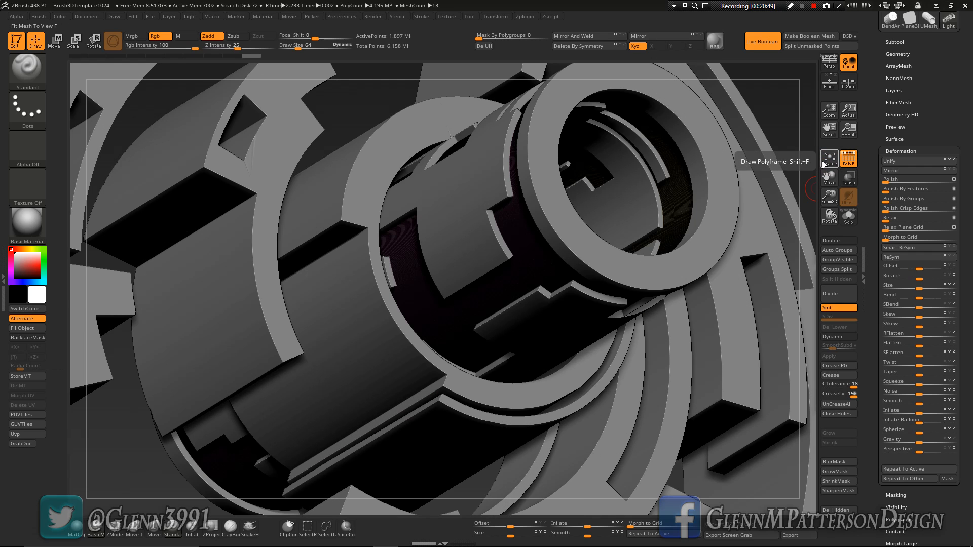
{"action": "left_click", "coordinate": [828, 159]}
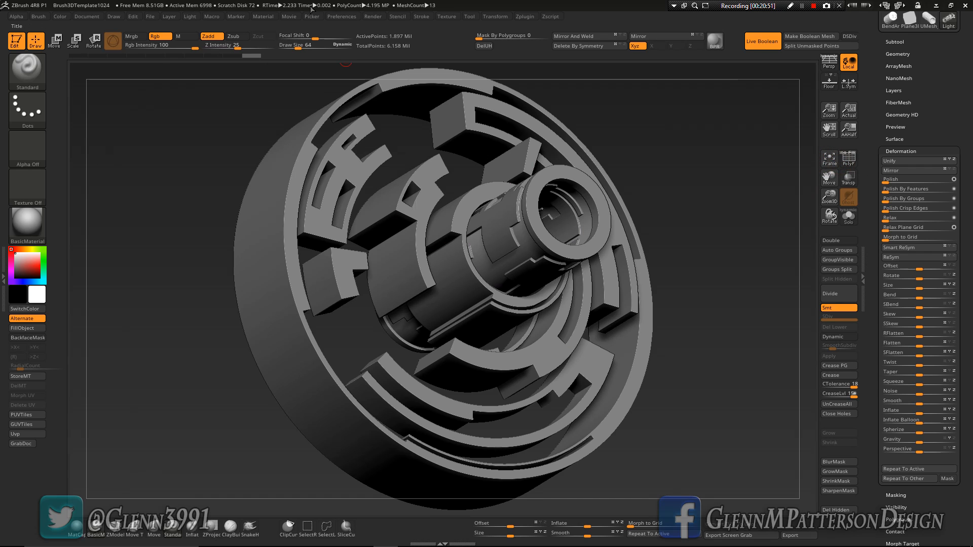
Enable KeyShot as the external renderer and send the model to KeyShot through a BPR render.
{"action": "left_click", "coordinate": [342, 16]}
{"action": "mouse_move", "coordinate": [366, 16]}
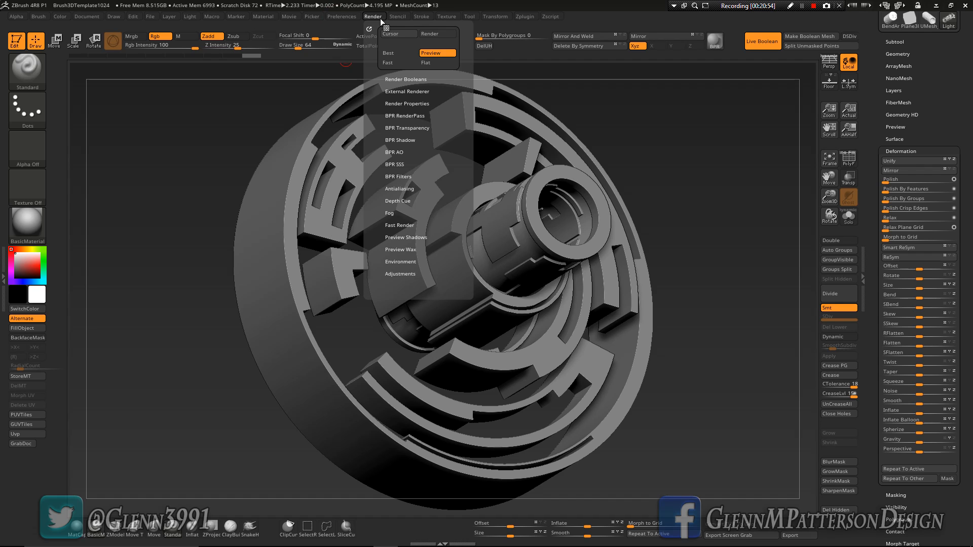
{"action": "left_click", "coordinate": [393, 92]}
{"action": "left_click", "coordinate": [391, 101]}
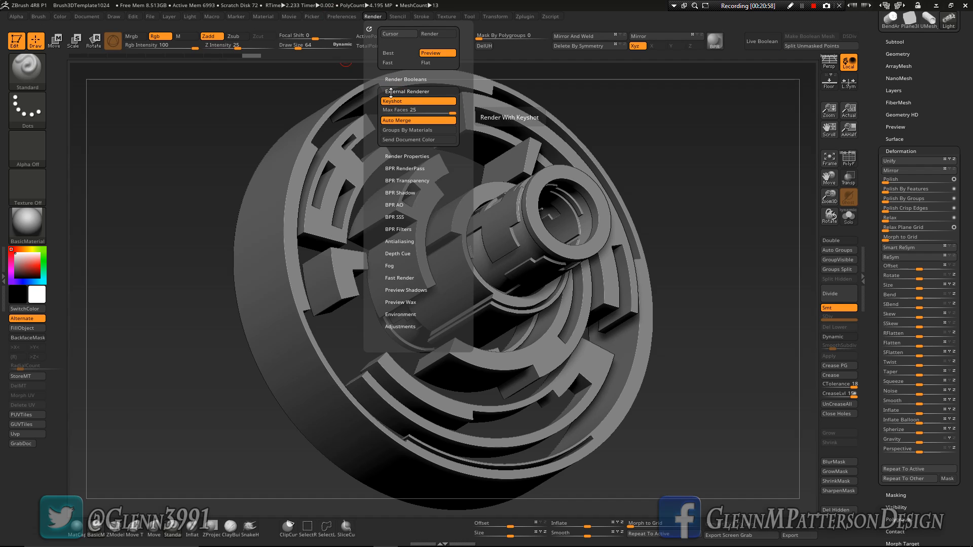
{"action": "left_click_drag", "start_coordinate": [711, 221], "coordinate": [656, 98]}
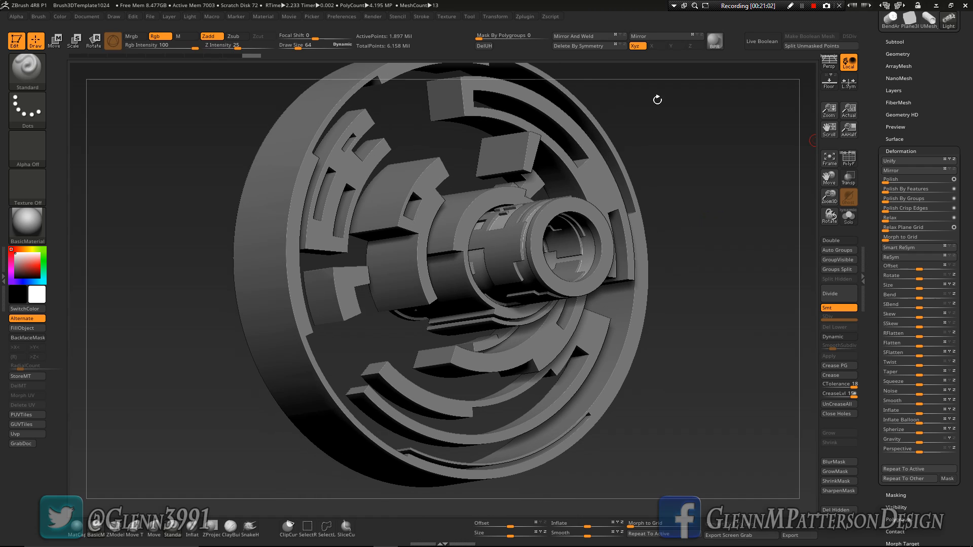
{"action": "left_click", "coordinate": [715, 44]}
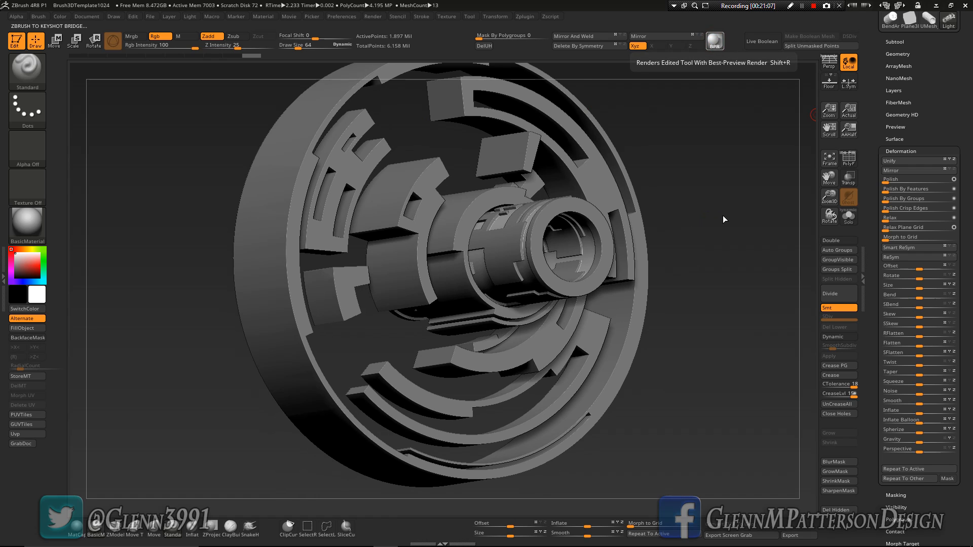
{"action": "key", "text": "F9"}
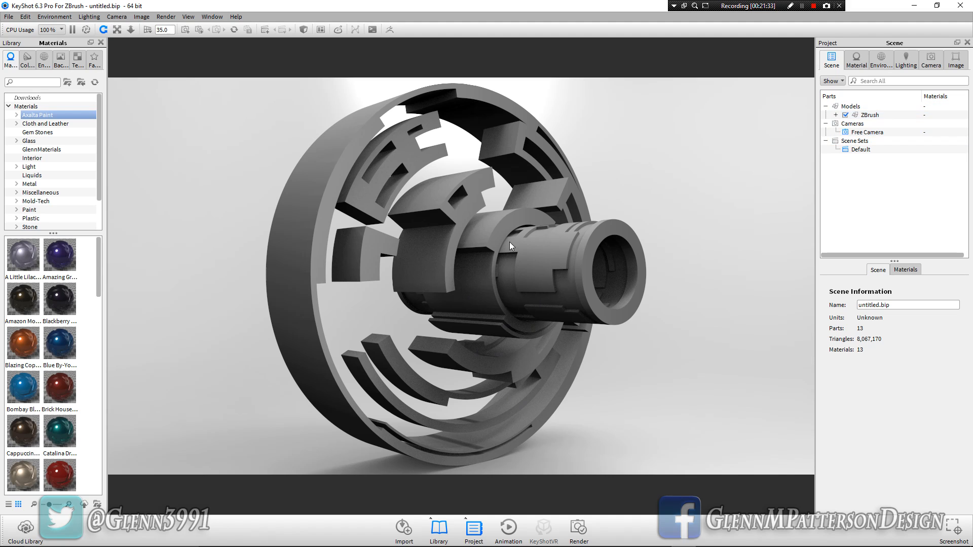
Expand the imported ZBrush model's parts and set the Light part's material type to Area Light Diffuse.
{"action": "left_click", "coordinate": [836, 115]}
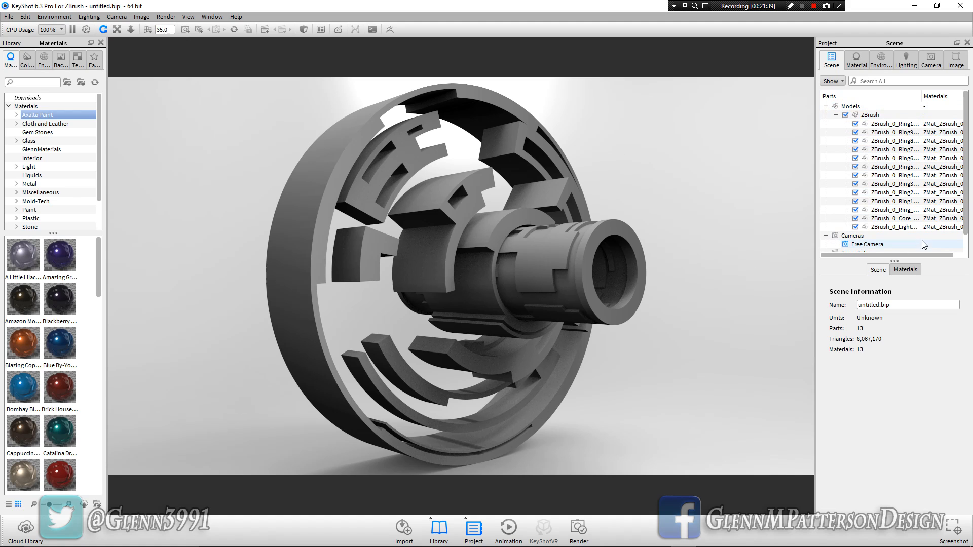
{"action": "double_click", "coordinate": [945, 228]}
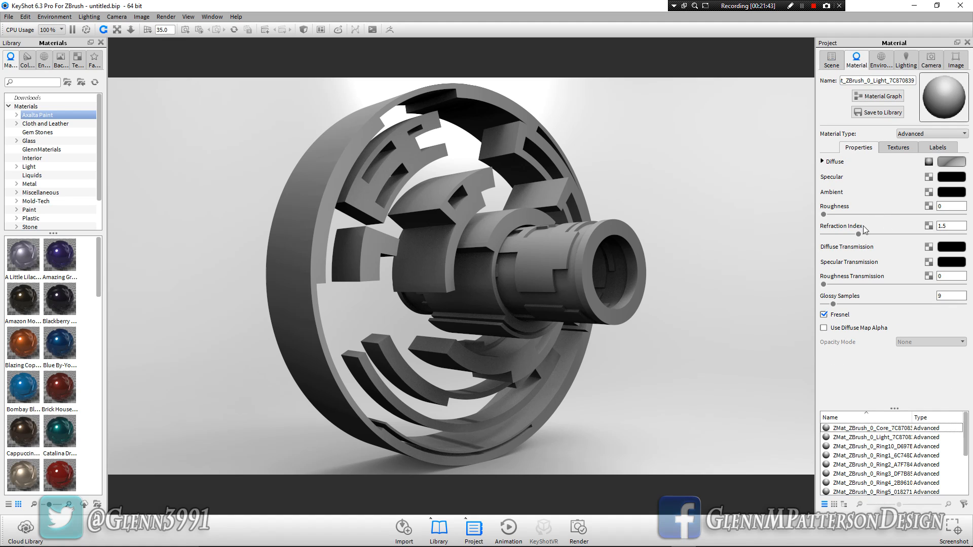
{"action": "left_click", "coordinate": [832, 60]}
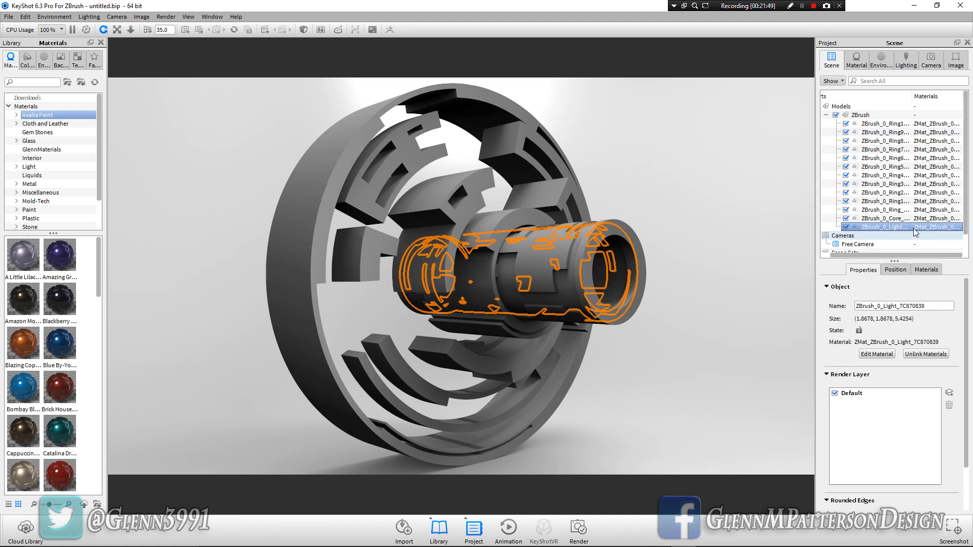
{"action": "double_click", "coordinate": [932, 227]}
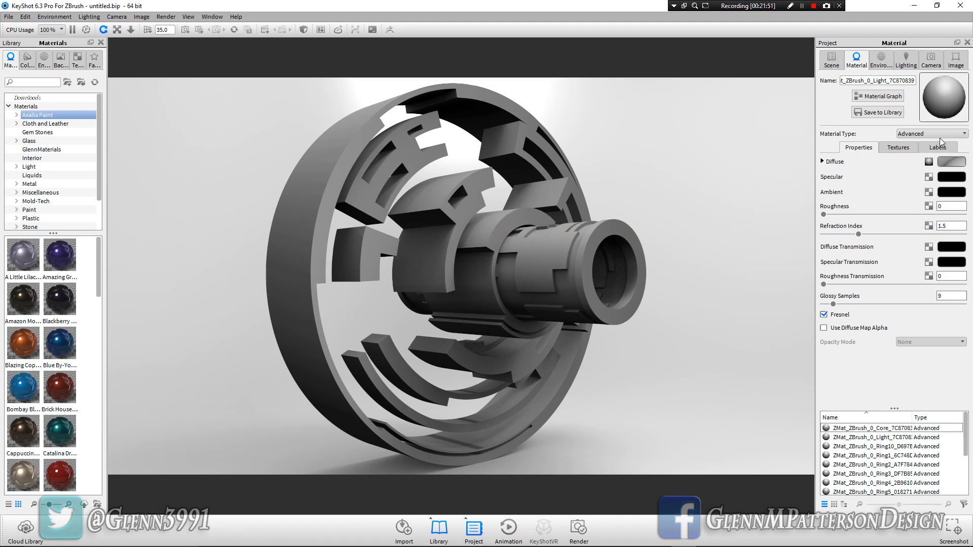
{"action": "left_click", "coordinate": [936, 135]}
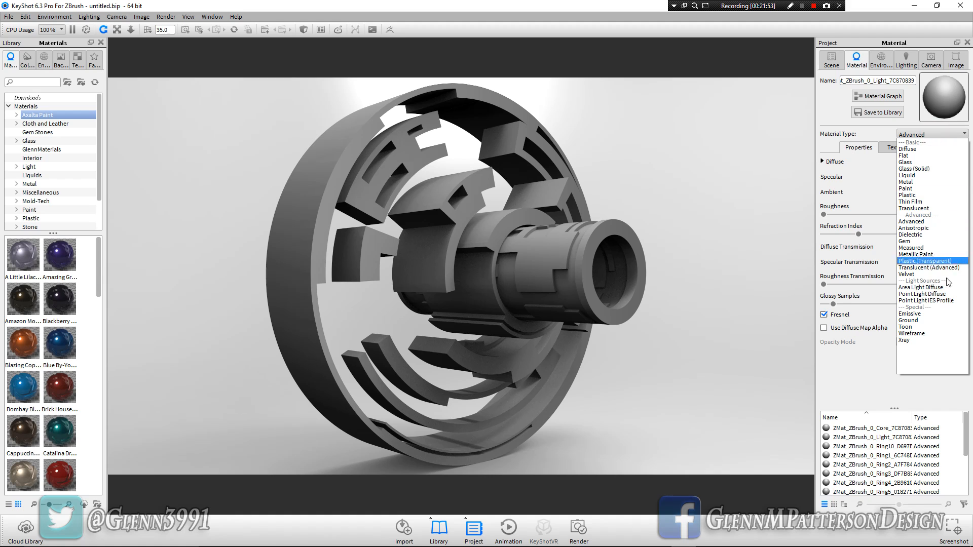
{"action": "left_click", "coordinate": [936, 287]}
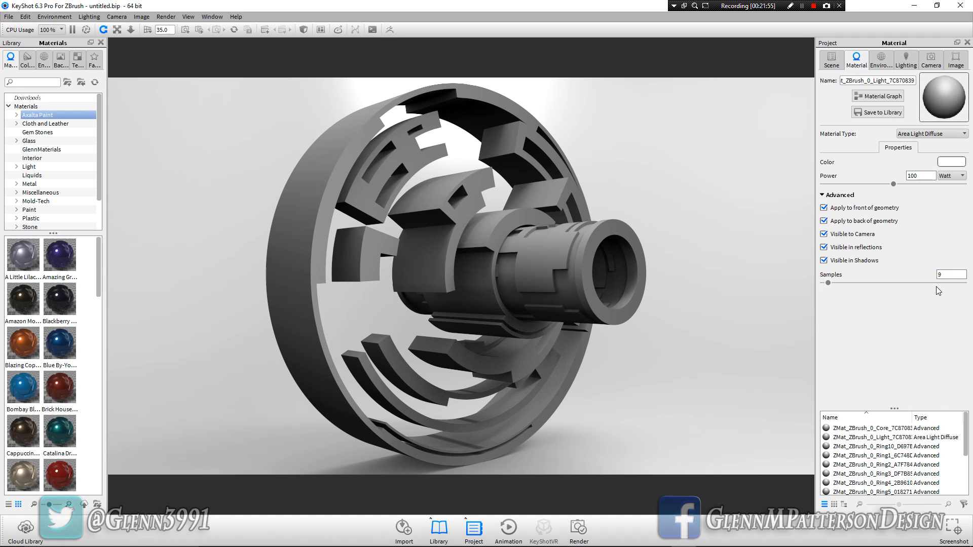
{"action": "left_click", "coordinate": [824, 234]}
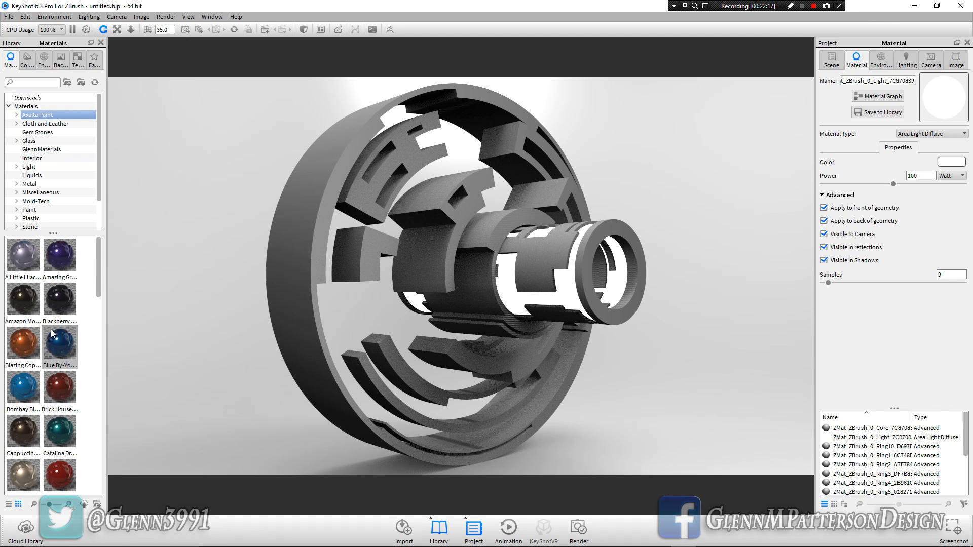
Browse the Axalta Paint materials and apply Blazing Copper to the core.
{"action": "scroll", "coordinate": [57, 337], "scroll_direction": "down", "scroll_amount": 5}
{"action": "scroll", "coordinate": [60, 333], "scroll_direction": "up", "scroll_amount": 3}
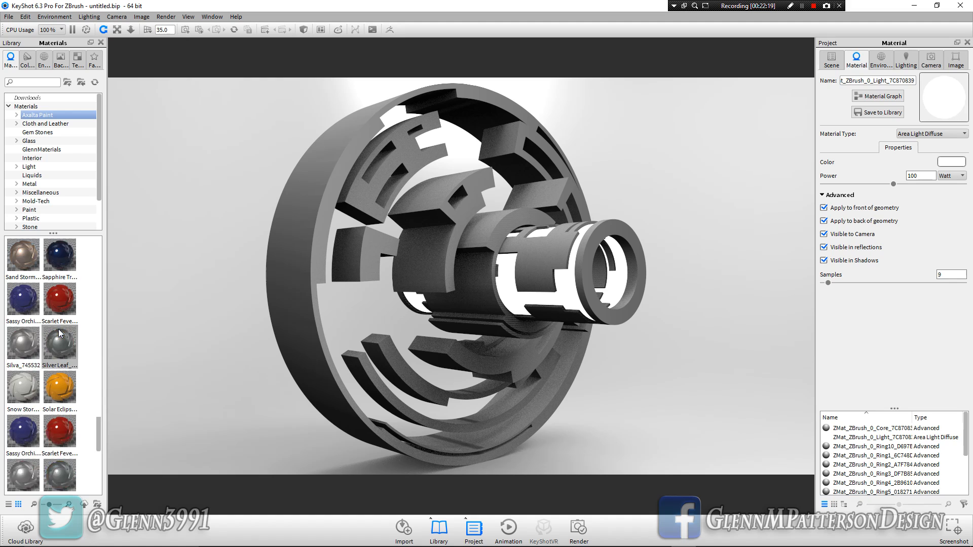
{"action": "scroll", "coordinate": [65, 330], "scroll_direction": "up", "scroll_amount": 5}
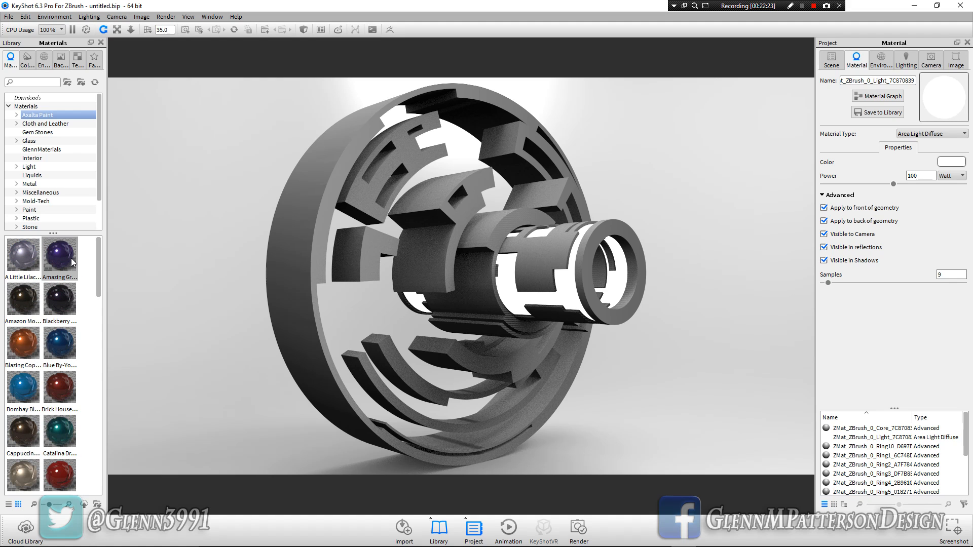
{"action": "mouse_move", "coordinate": [71, 258]}
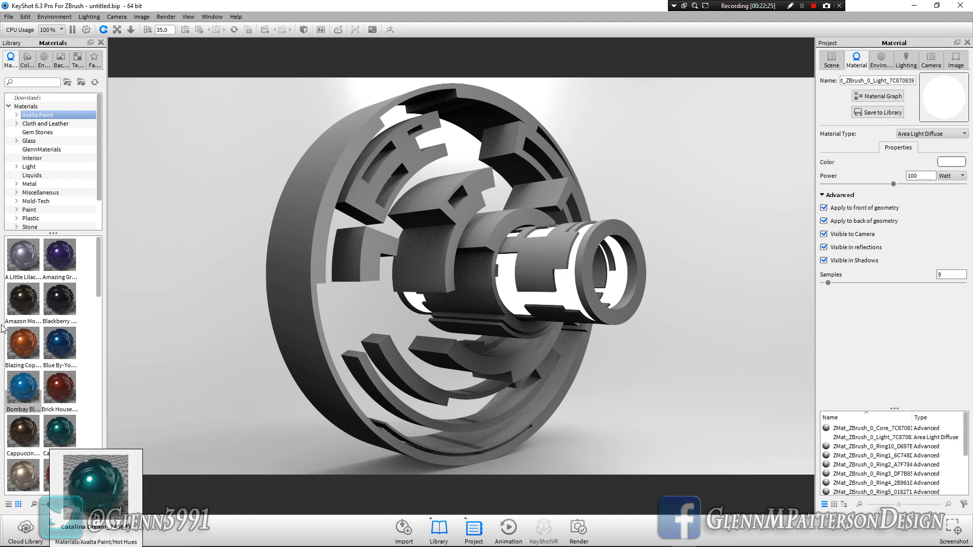
{"action": "mouse_move", "coordinate": [21, 347]}
{"action": "left_click_drag", "start_coordinate": [20, 347], "coordinate": [549, 254]}
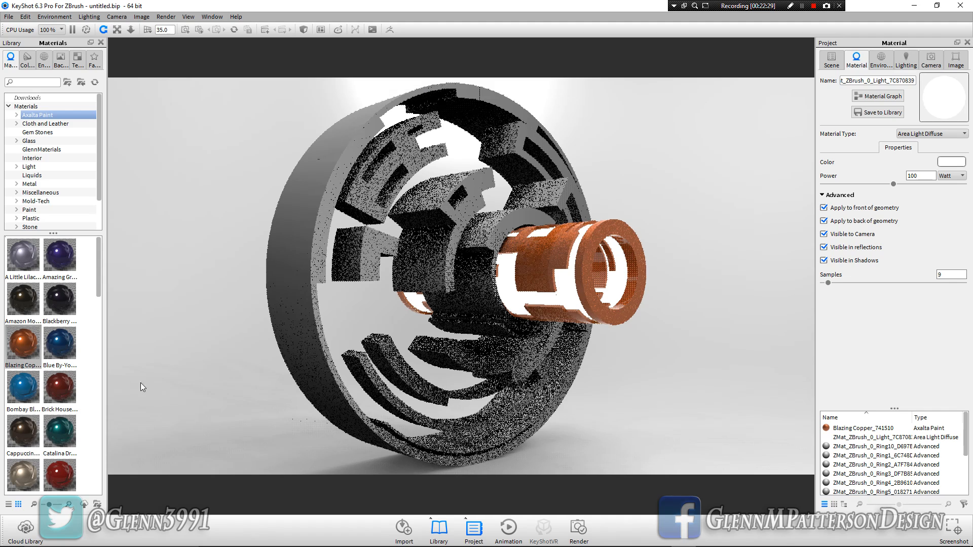
Apply Catalina Dream to the outer ring, Amazon Moss to the upper-left ring, Blue By-You to the small block, and Brick House and Amazing Grape around the core.
{"action": "left_click_drag", "start_coordinate": [64, 439], "coordinate": [287, 306]}
{"action": "left_click_drag", "start_coordinate": [64, 348], "coordinate": [364, 245]}
{"action": "left_click_drag", "start_coordinate": [59, 256], "coordinate": [466, 295]}
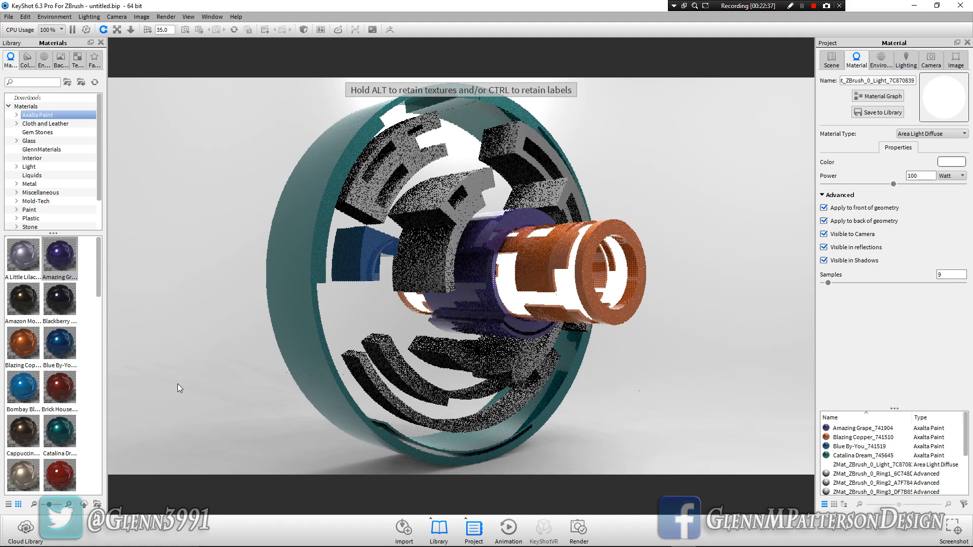
{"action": "left_click_drag", "start_coordinate": [67, 390], "coordinate": [413, 262]}
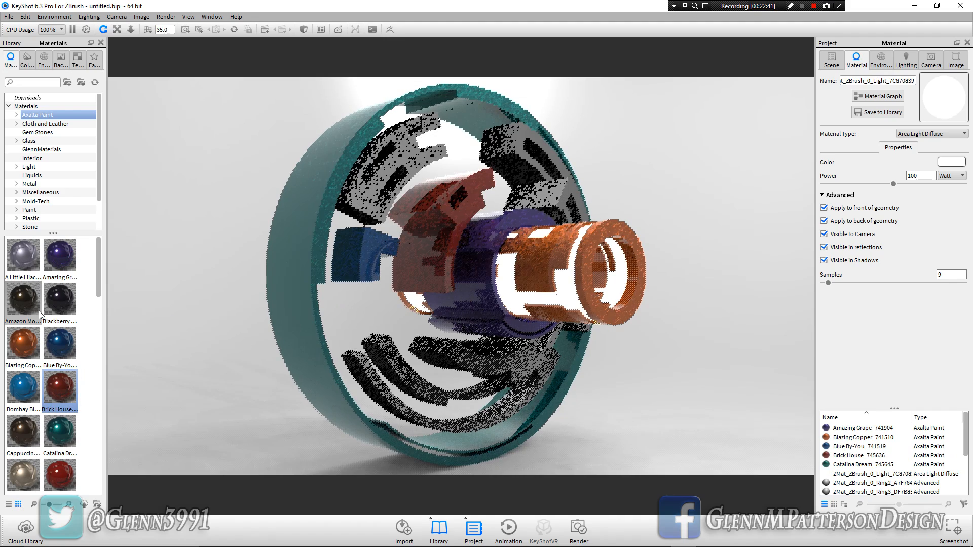
{"action": "left_click_drag", "start_coordinate": [24, 305], "coordinate": [412, 158]}
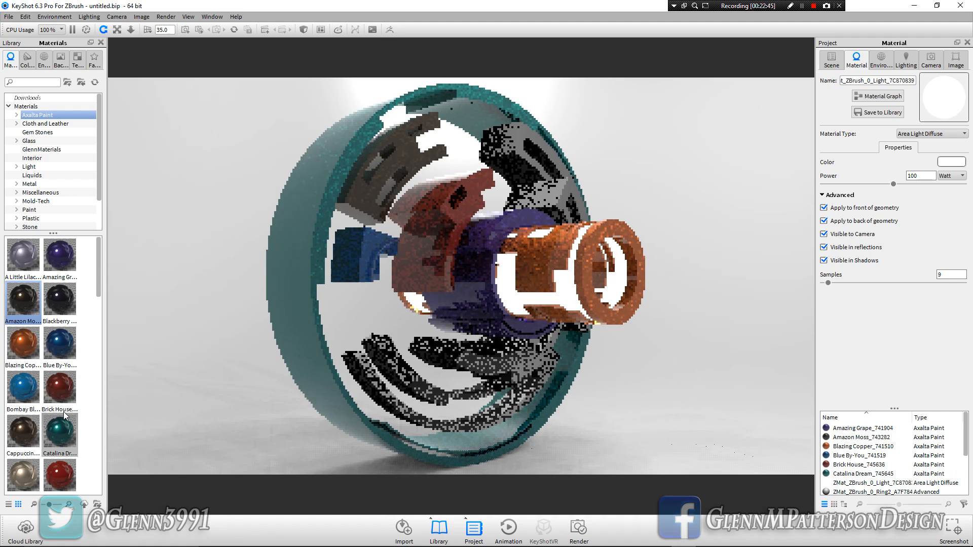
Apply Perplexed Pink and Tempting Turquoise to the lower arcs, a dark brown paint to the segment above the core, and Silva to the upper-right ring.
{"action": "scroll", "coordinate": [63, 409], "scroll_direction": "down", "scroll_amount": 5}
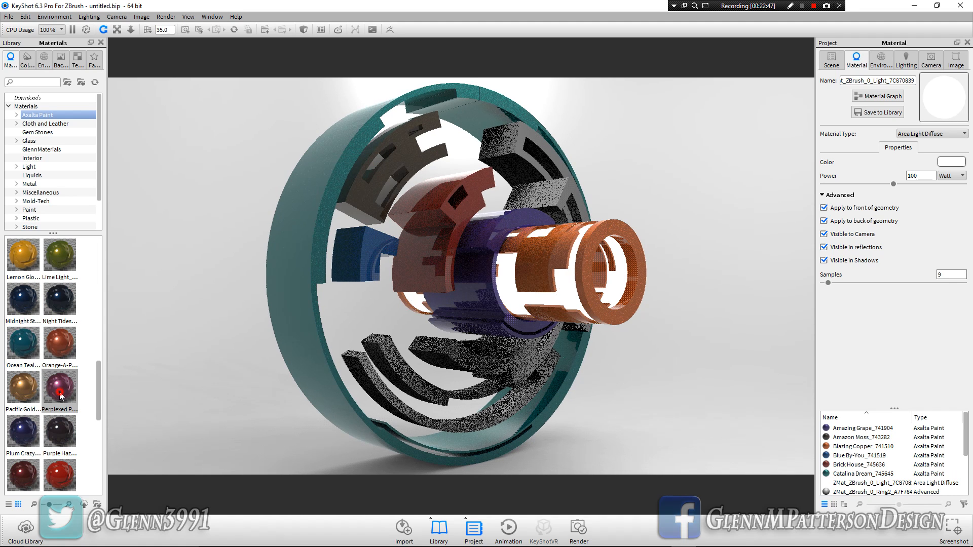
{"action": "left_click_drag", "start_coordinate": [60, 396], "coordinate": [455, 353]}
{"action": "scroll", "coordinate": [50, 460], "scroll_direction": "down", "scroll_amount": 5}
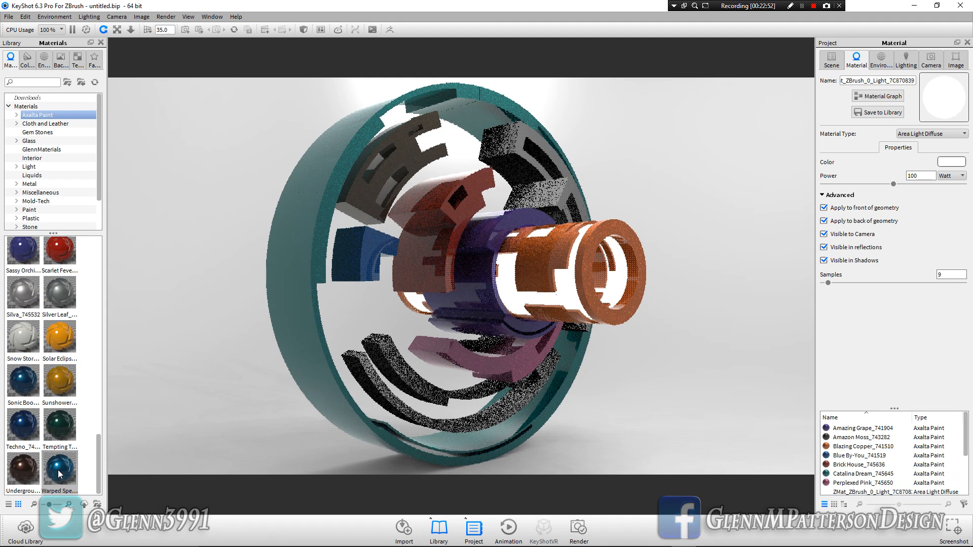
{"action": "mouse_move", "coordinate": [62, 430]}
{"action": "left_click_drag", "start_coordinate": [62, 430], "coordinate": [426, 390]}
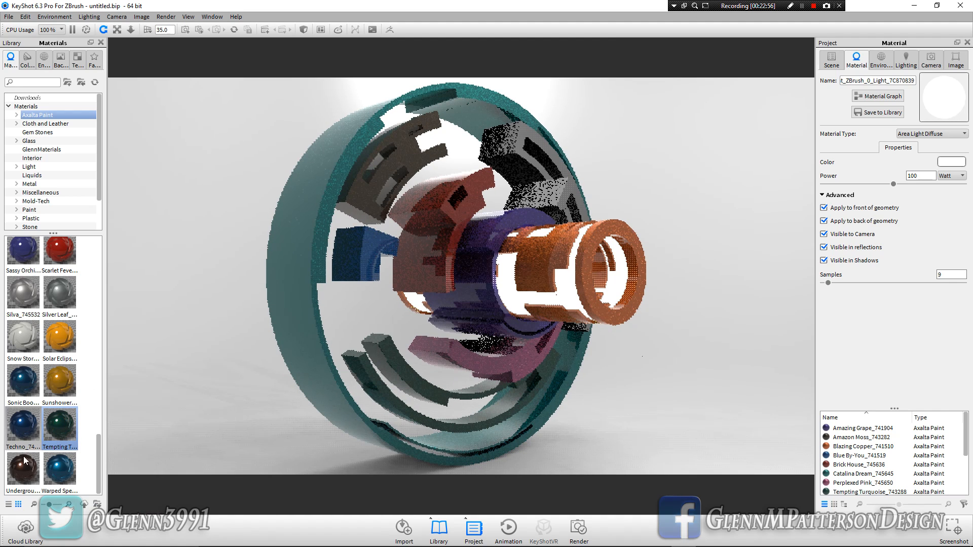
{"action": "left_click_drag", "start_coordinate": [23, 469], "coordinate": [547, 195]}
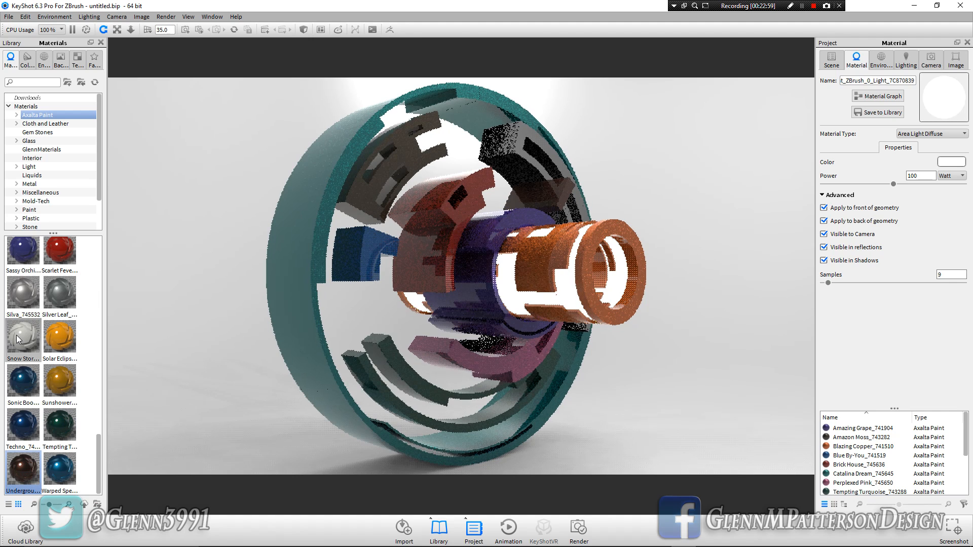
{"action": "left_click_drag", "start_coordinate": [23, 293], "coordinate": [510, 154]}
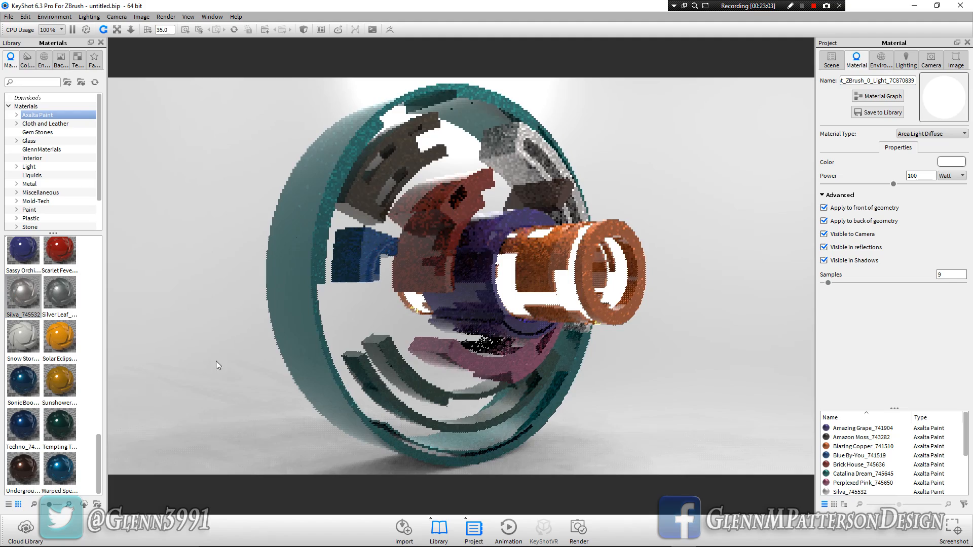
Check the painted rings from the front, then light the scene with the Dosch-Apartment_2k environment.
{"action": "left_click_drag", "start_coordinate": [216, 361], "coordinate": [47, 336]}
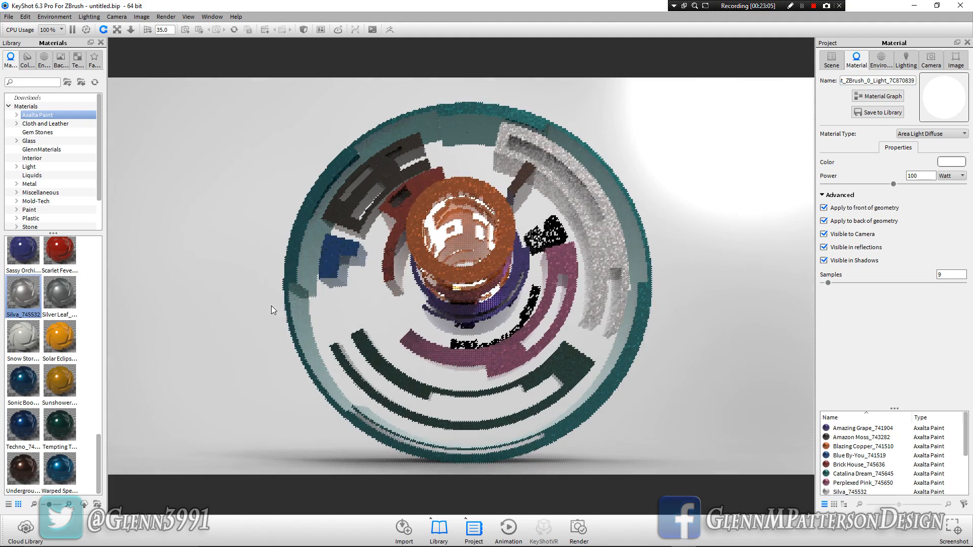
{"action": "left_click_drag", "start_coordinate": [266, 300], "coordinate": [347, 287]}
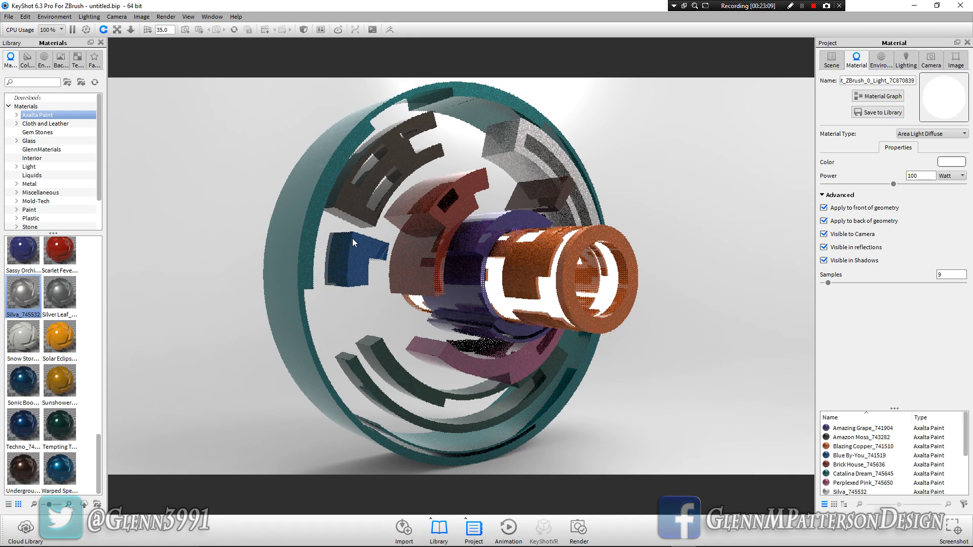
{"action": "left_click", "coordinate": [44, 60]}
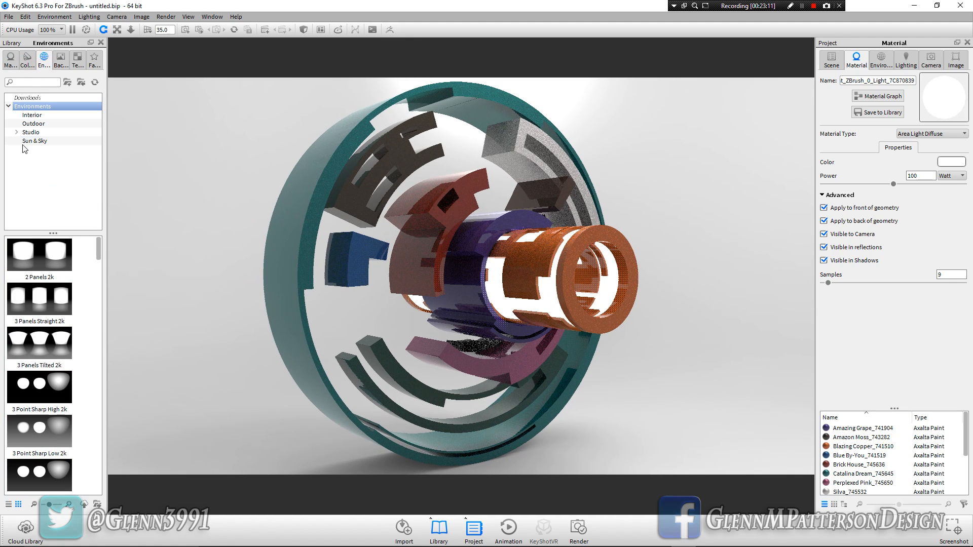
{"action": "scroll", "coordinate": [51, 355], "scroll_direction": "down", "scroll_amount": 5}
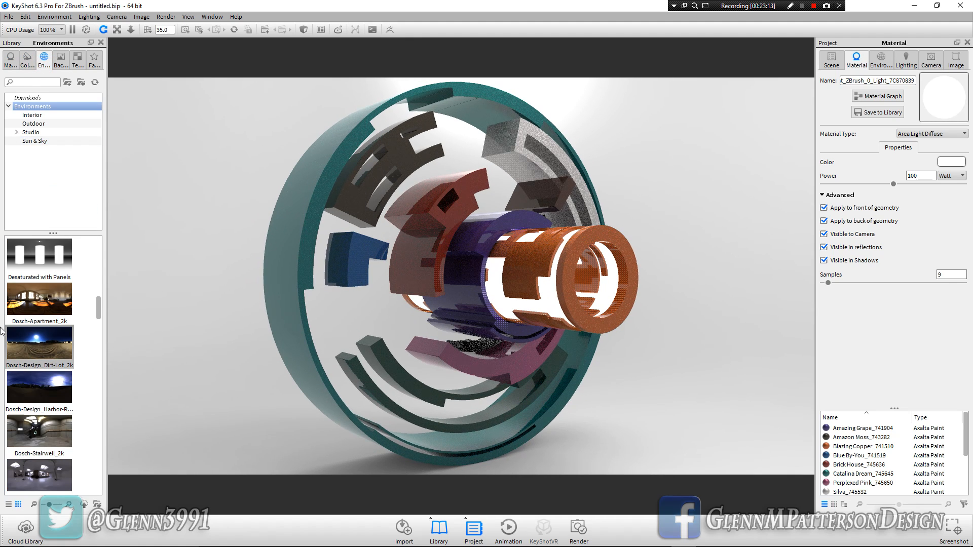
{"action": "mouse_move", "coordinate": [42, 305]}
{"action": "left_click_drag", "start_coordinate": [35, 303], "coordinate": [202, 374]}
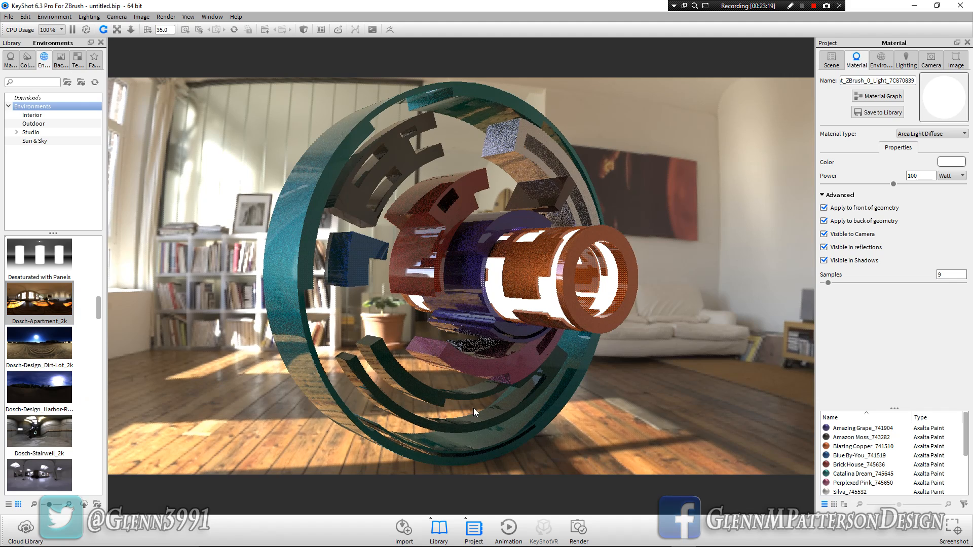
Switch the environment background to a solid colour and set that colour to white (RGB 255, 255, 255).
{"action": "left_click", "coordinate": [885, 64]}
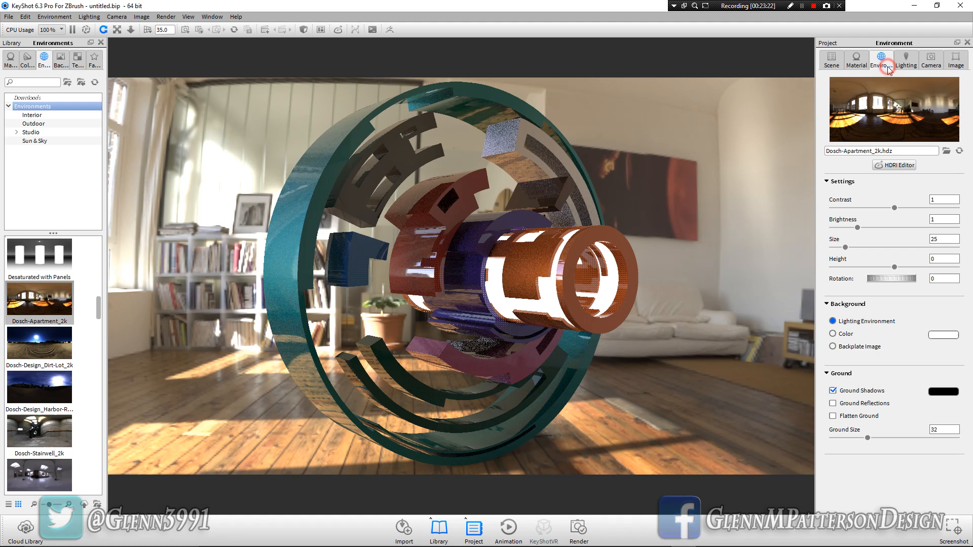
{"action": "left_click", "coordinate": [833, 334]}
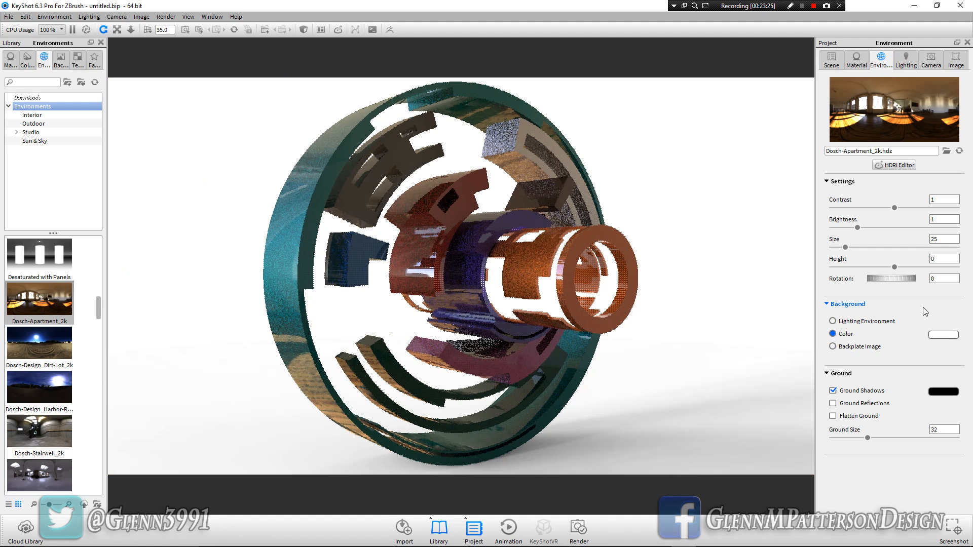
{"action": "left_click", "coordinate": [943, 335]}
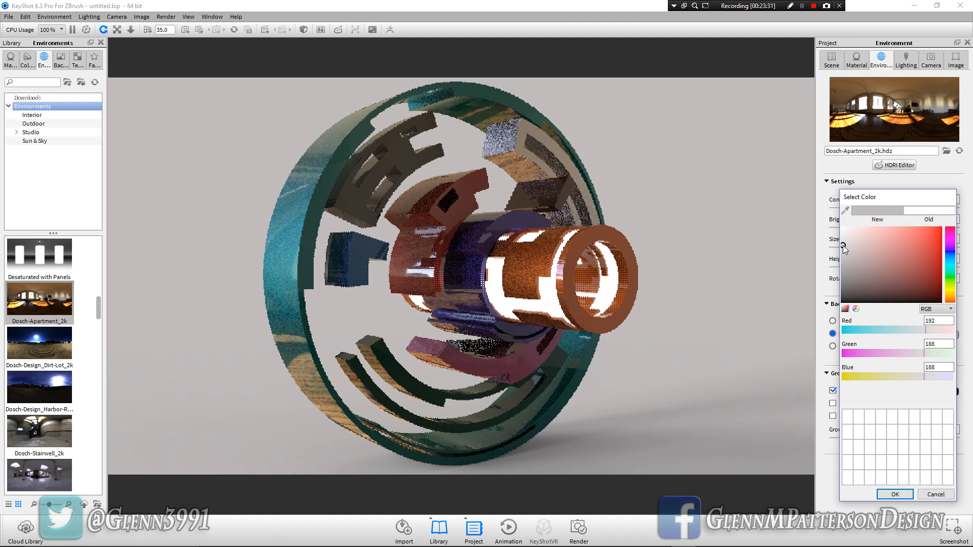
{"action": "left_click_drag", "start_coordinate": [844, 248], "coordinate": [842, 227]}
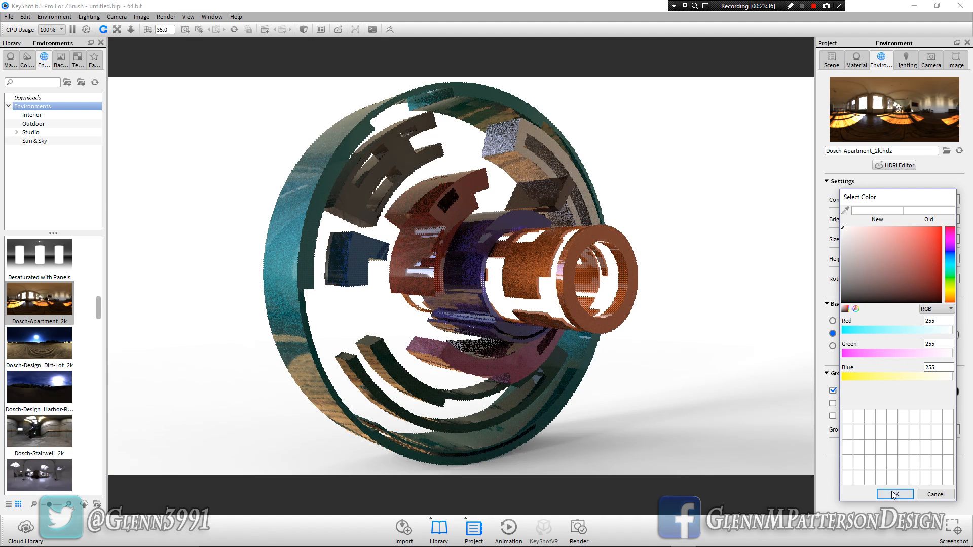
{"action": "left_click", "coordinate": [895, 494]}
Change the core's Light material to a saturated orange-red and set its power to 200 Watt.
{"action": "left_click_drag", "start_coordinate": [666, 423], "coordinate": [676, 420]}
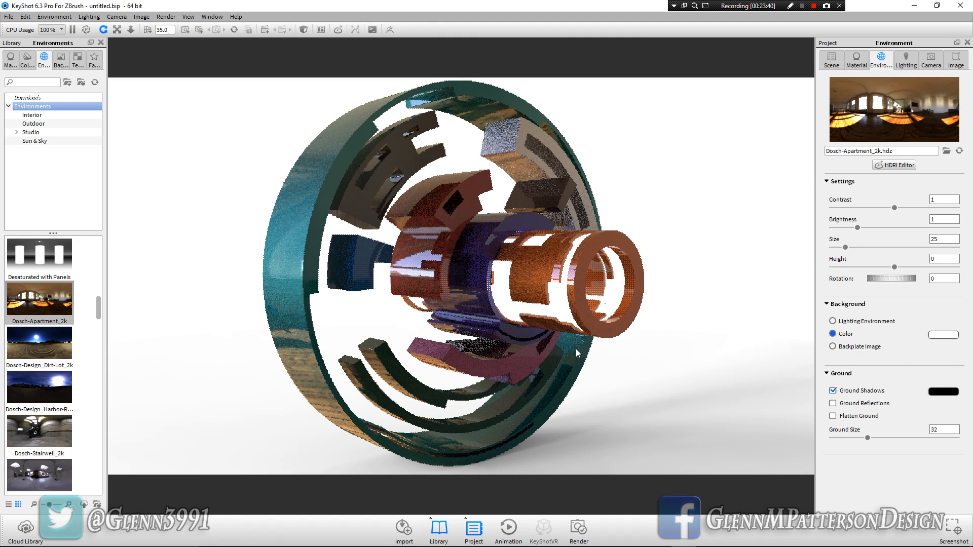
{"action": "double_click", "coordinate": [512, 312]}
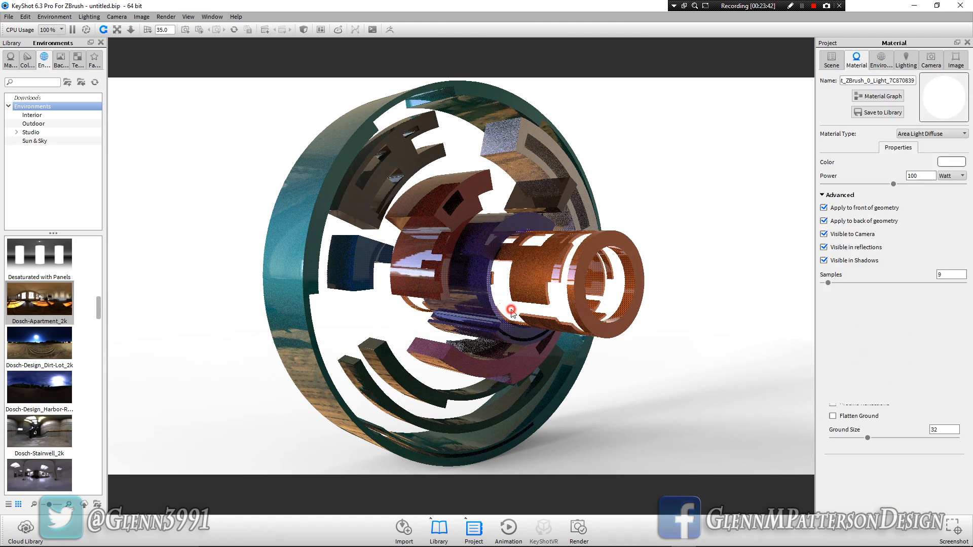
{"action": "left_click", "coordinate": [947, 163]}
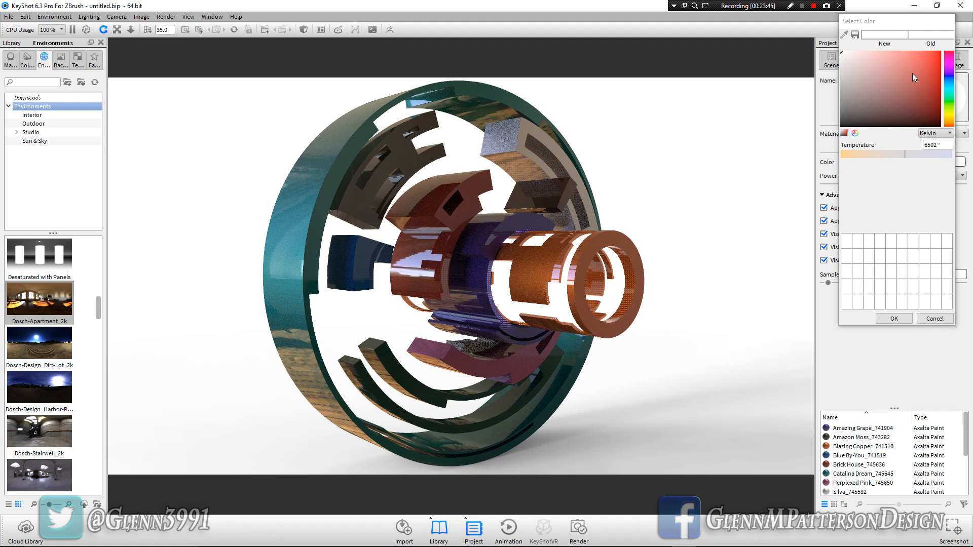
{"action": "left_click_drag", "start_coordinate": [919, 63], "coordinate": [941, 53]}
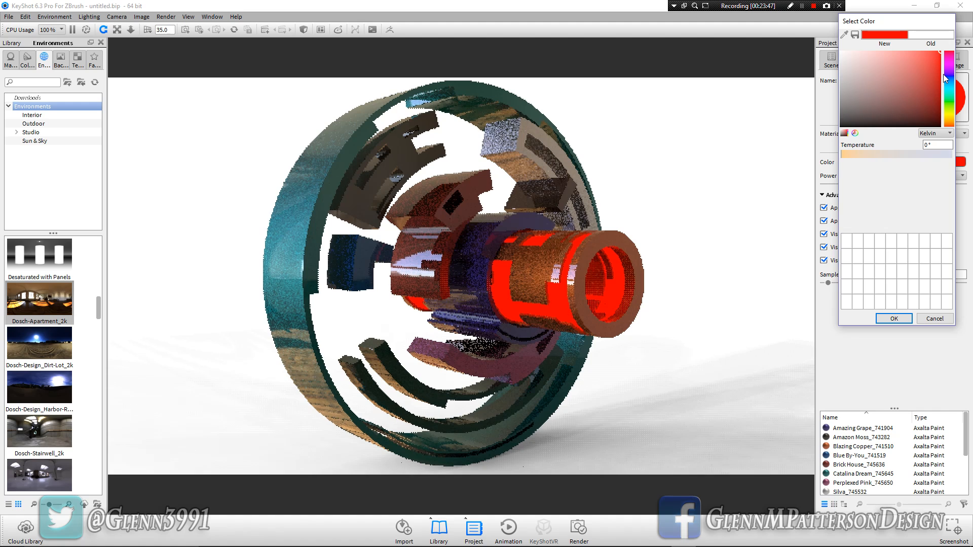
{"action": "left_click", "coordinate": [950, 124]}
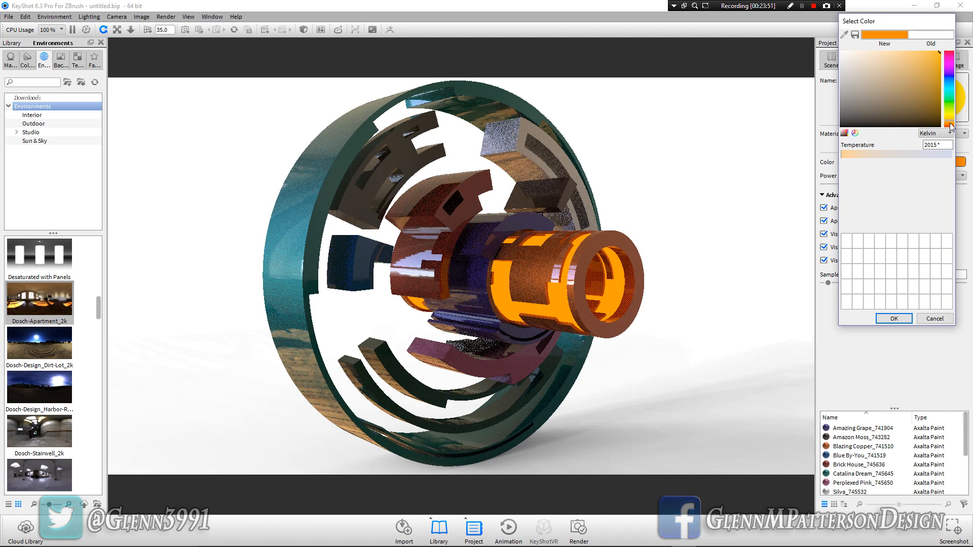
{"action": "left_click", "coordinate": [949, 126]}
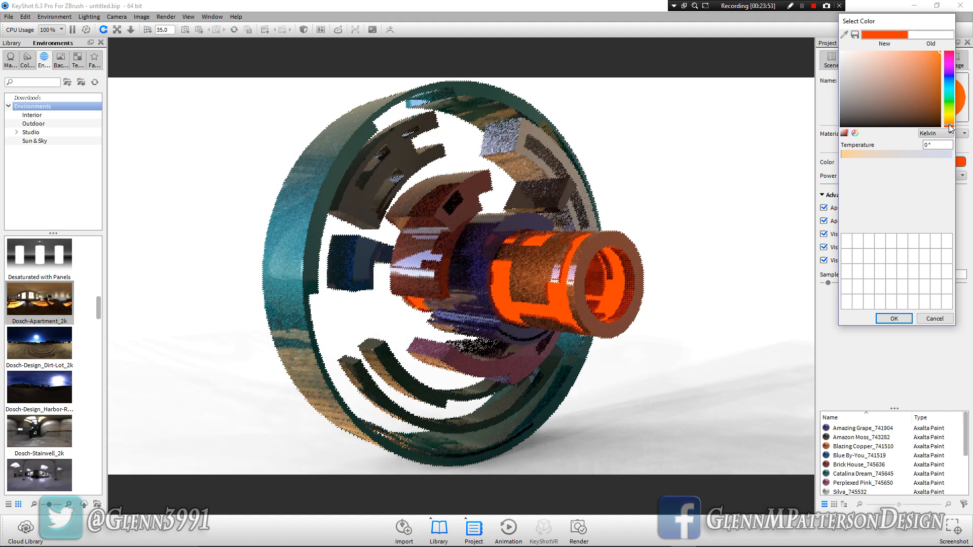
{"action": "left_click", "coordinate": [894, 319]}
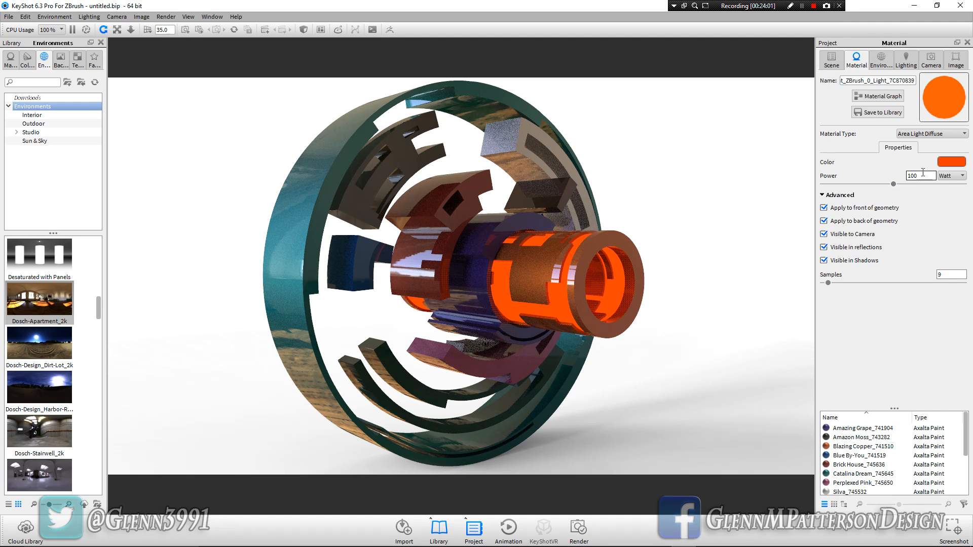
{"action": "type", "text": "200"}
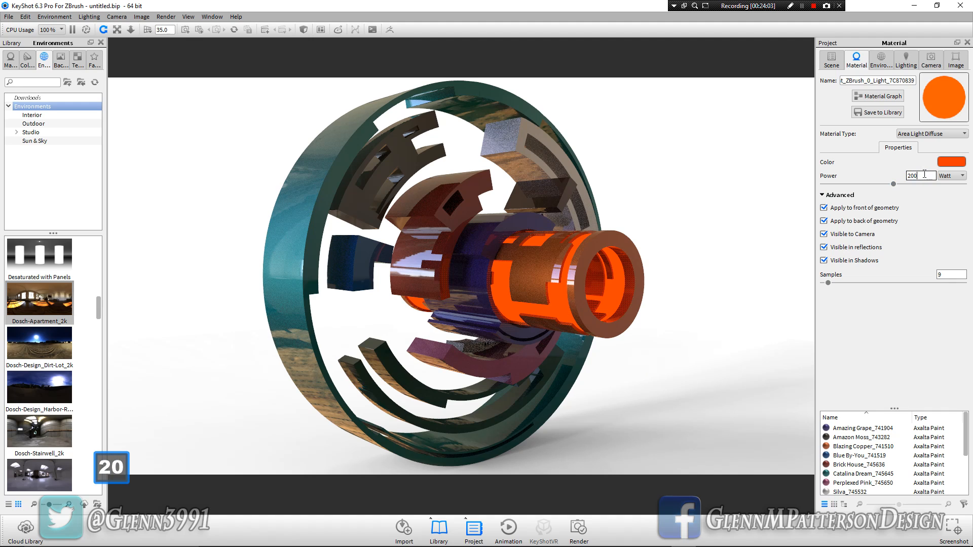
{"action": "key", "text": "Return"}
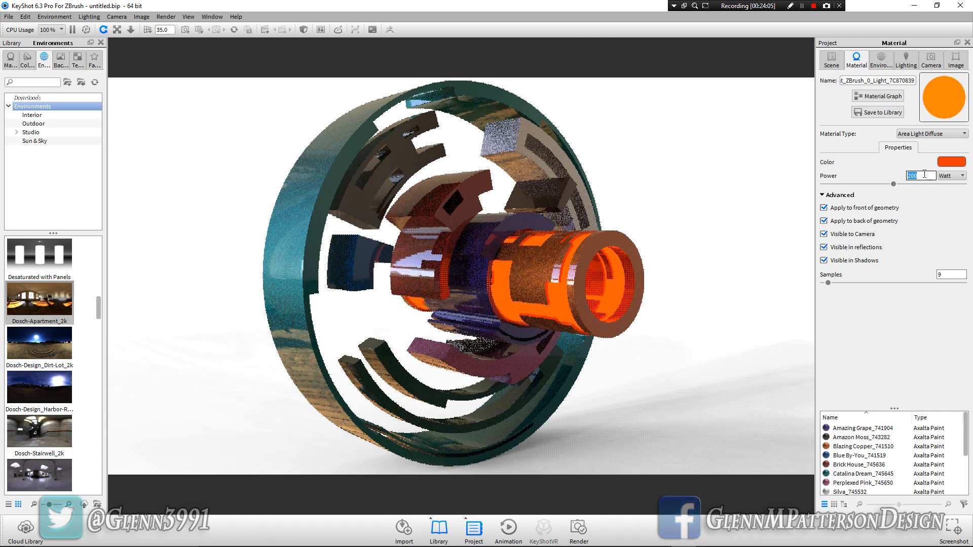
Enable ground reflections and rotate the lighting environment to change the reflections on the rings.
{"action": "left_click", "coordinate": [880, 60]}
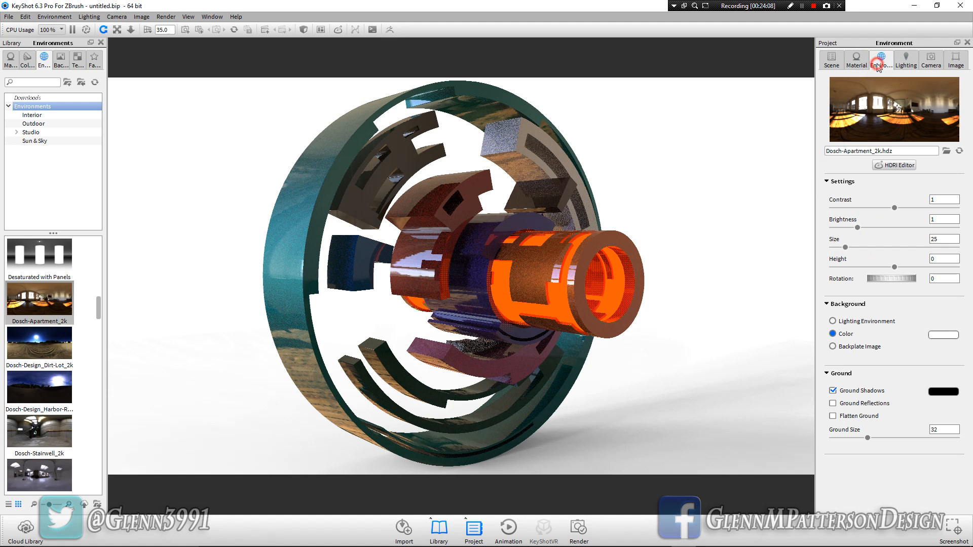
{"action": "left_click", "coordinate": [857, 406]}
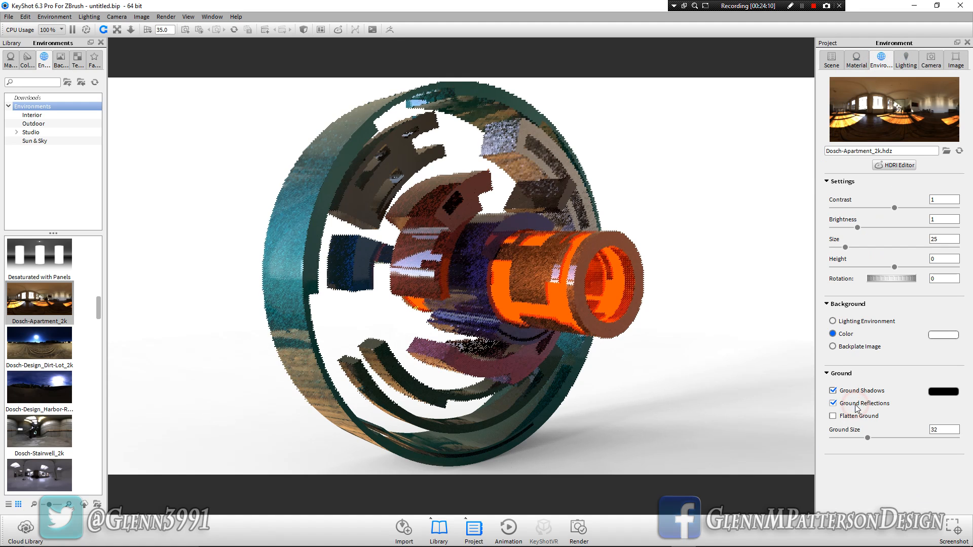
{"action": "left_click", "coordinate": [911, 64]}
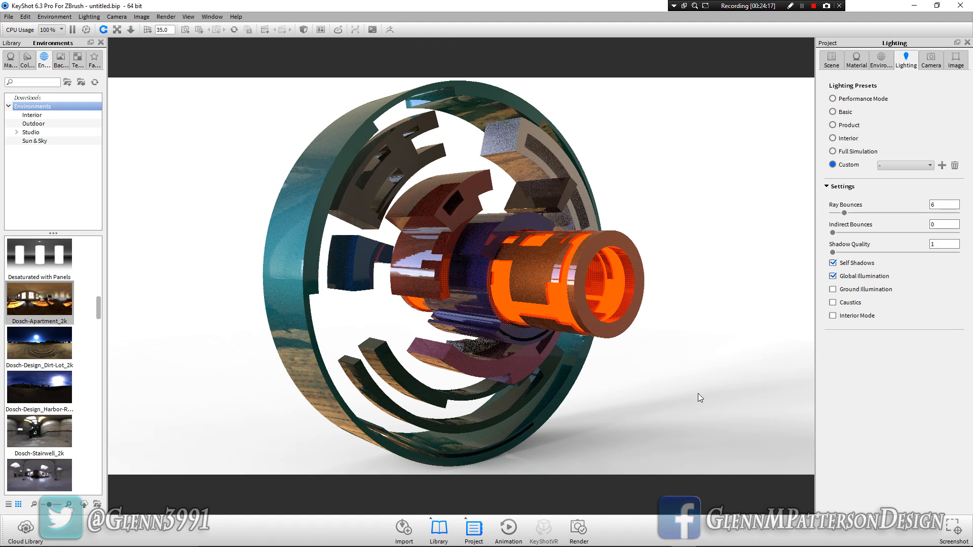
{"action": "mouse_move", "coordinate": [697, 393]}
{"action": "left_mouse_down", "text": "ctrl"}
{"action": "mouse_move", "coordinate": [586, 397]}
{"action": "mouse_move", "coordinate": [643, 406]}
{"action": "mouse_move", "coordinate": [574, 404]}
{"action": "mouse_move", "coordinate": [666, 422]}
{"action": "mouse_move", "coordinate": [546, 411]}
{"action": "mouse_move", "coordinate": [576, 416]}
{"action": "mouse_move", "coordinate": [587, 402]}
{"action": "mouse_move", "coordinate": [637, 400]}
{"action": "left_mouse_up", "text": "ctrl"}
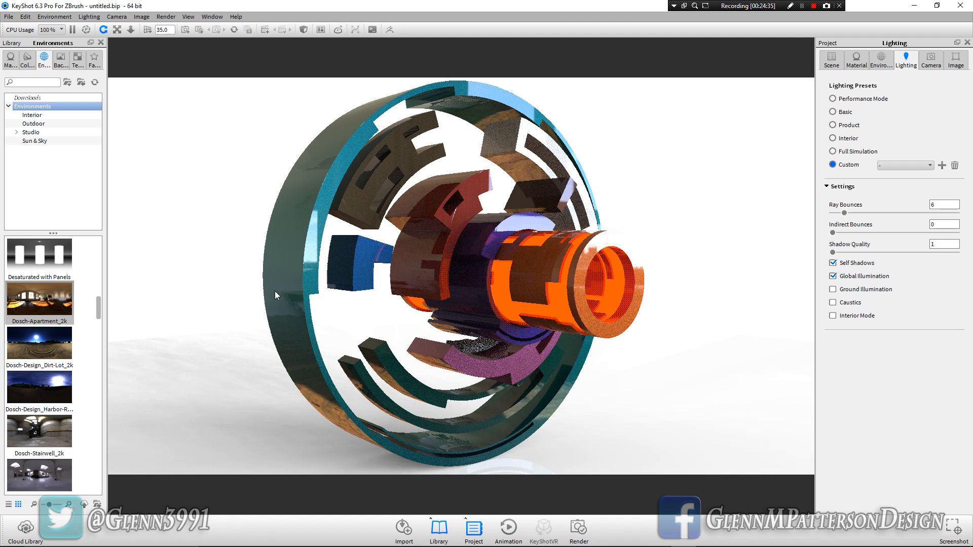
Set the paint roughness to 0.02 for Catalina Dream, about 0.125 for Blazing Copper and about 0.165 for Brick House.
{"action": "double_click", "coordinate": [290, 290]}
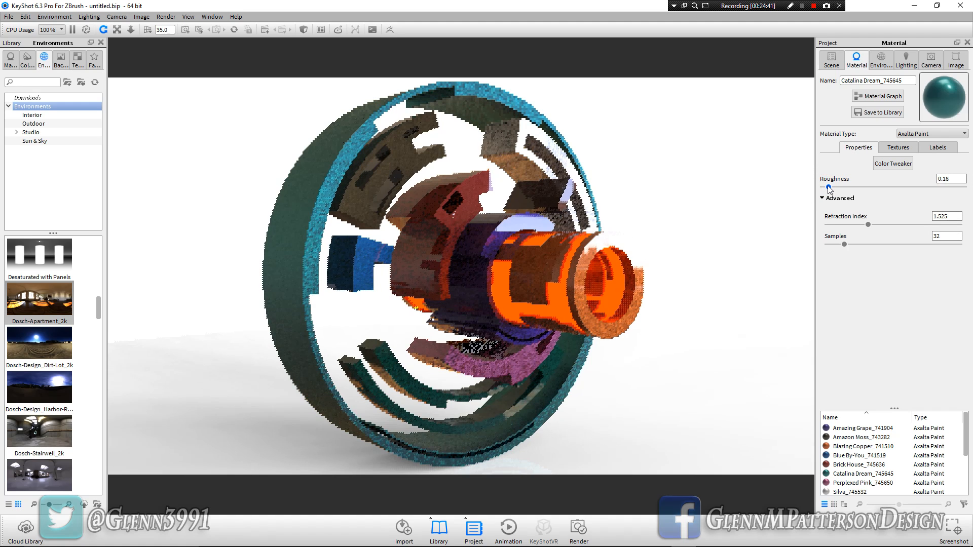
{"action": "left_click_drag", "start_coordinate": [825, 188], "coordinate": [824, 188]}
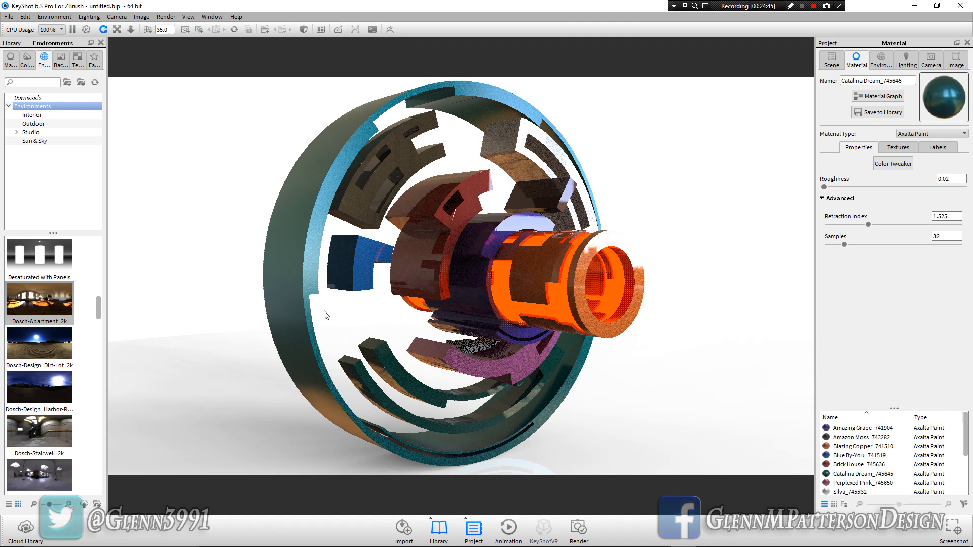
{"action": "double_click", "coordinate": [542, 267]}
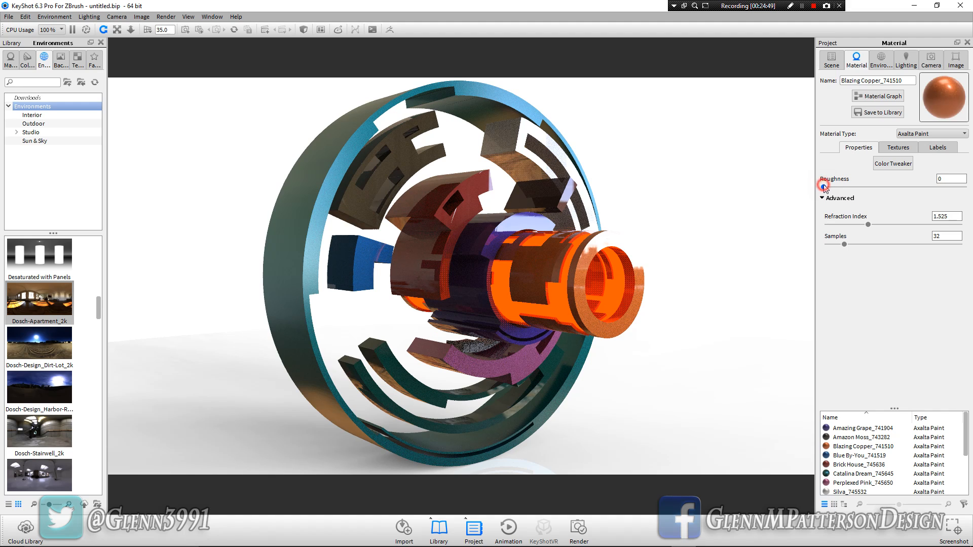
{"action": "left_click_drag", "start_coordinate": [824, 188], "coordinate": [828, 187]}
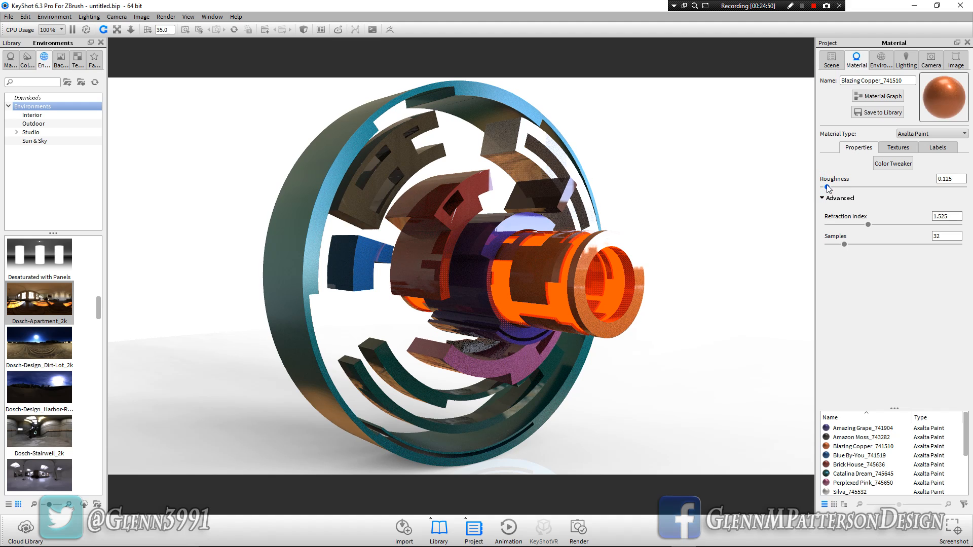
{"action": "double_click", "coordinate": [415, 256]}
{"action": "left_click_drag", "start_coordinate": [825, 187], "coordinate": [828, 187]}
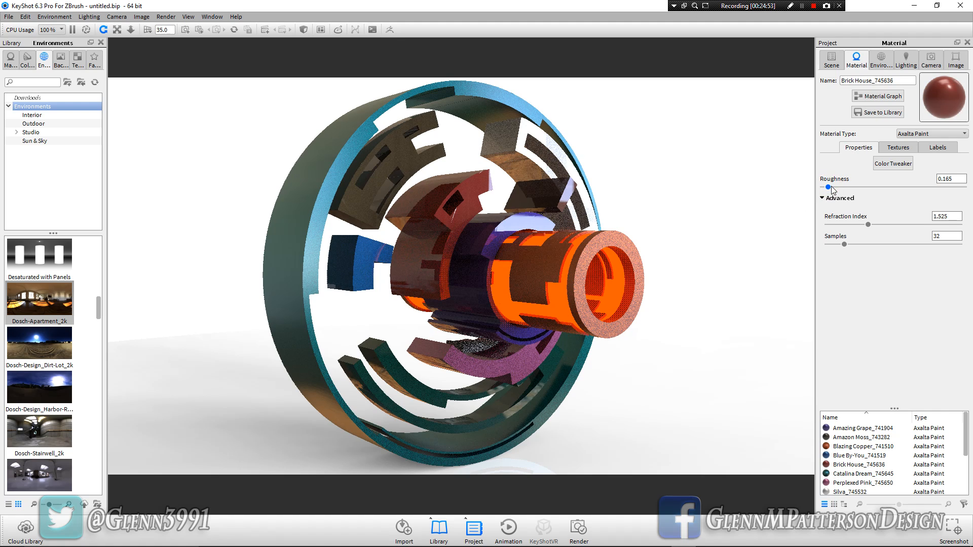
Set the roughness of the Amazing Grape paint on the inner ring to 0.165.
{"action": "double_click", "coordinate": [478, 293]}
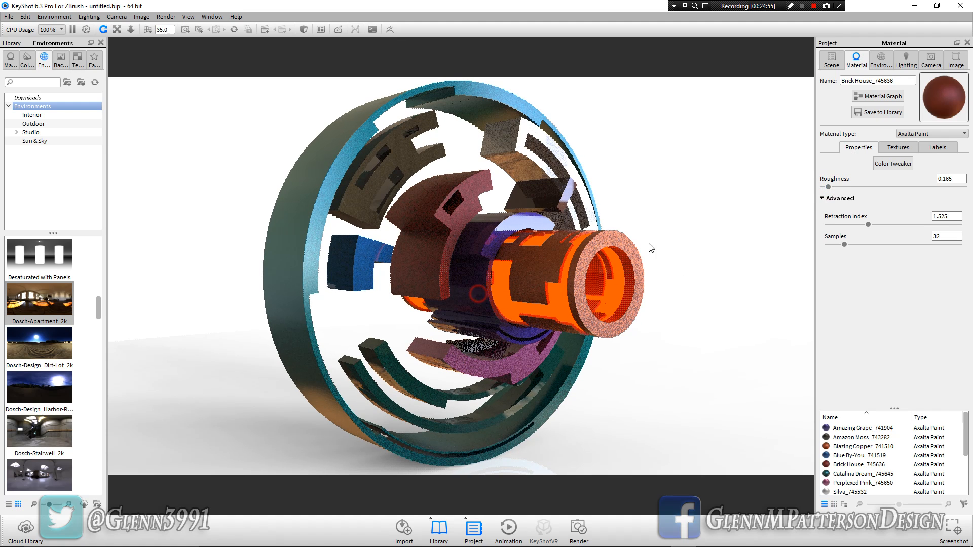
{"action": "left_click_drag", "start_coordinate": [823, 187], "coordinate": [828, 187]}
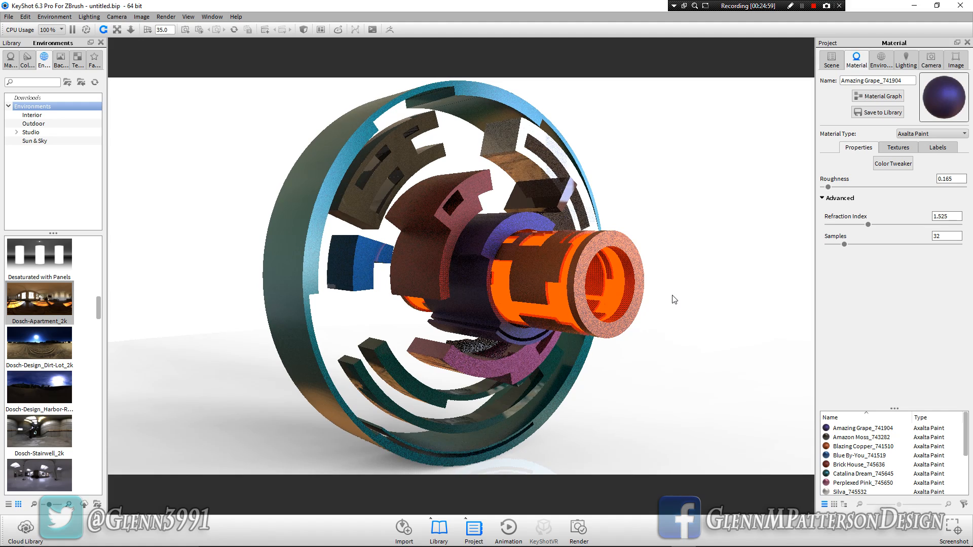
{"action": "left_click_drag", "start_coordinate": [671, 359], "coordinate": [409, 352]}
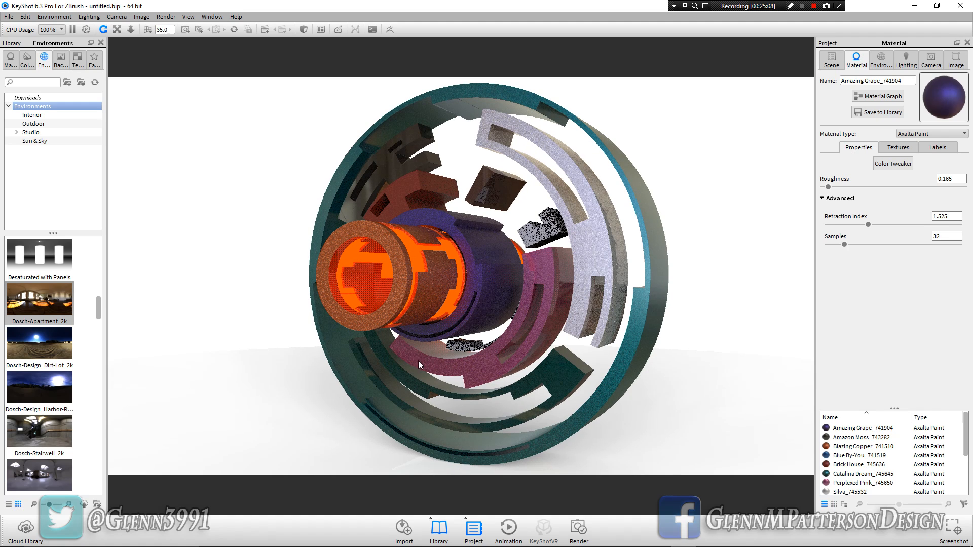
Pause the real-time render and switch to ZBrush.
{"action": "left_click", "coordinate": [72, 29]}
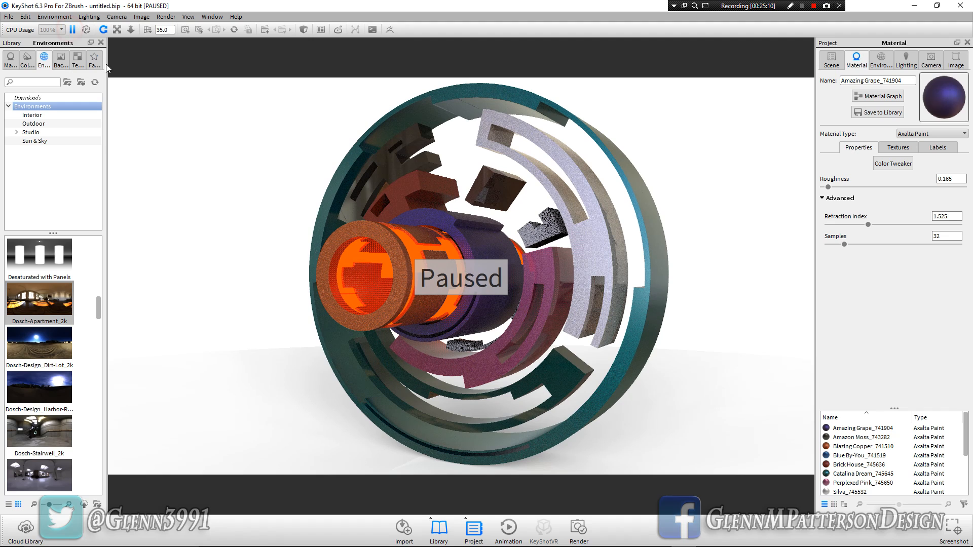
{"action": "mouse_move", "coordinate": [459, 545]}
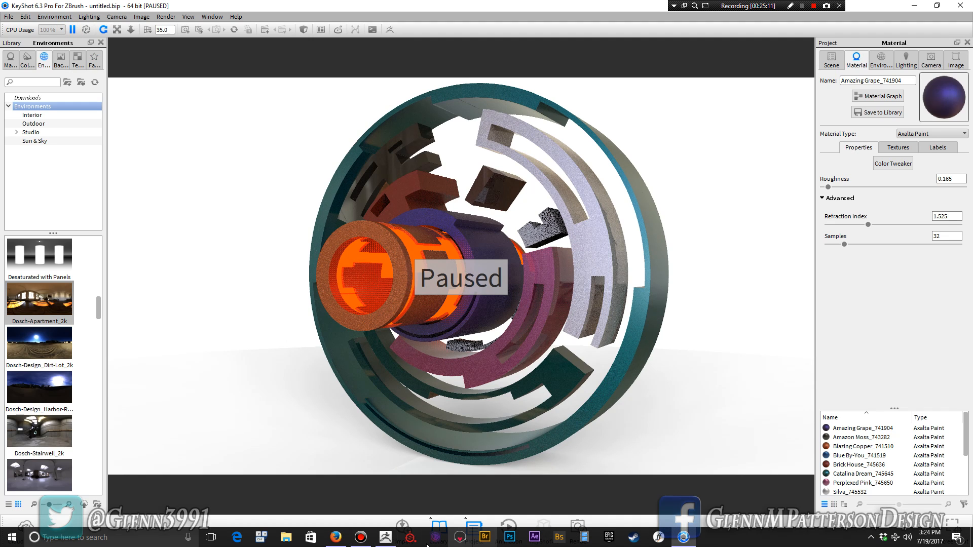
{"action": "left_click", "coordinate": [385, 539]}
Show the PM3D_Plane3D subtool alone by hiding all the rings, and frame it.
{"action": "left_click_drag", "start_coordinate": [727, 366], "coordinate": [704, 389]}
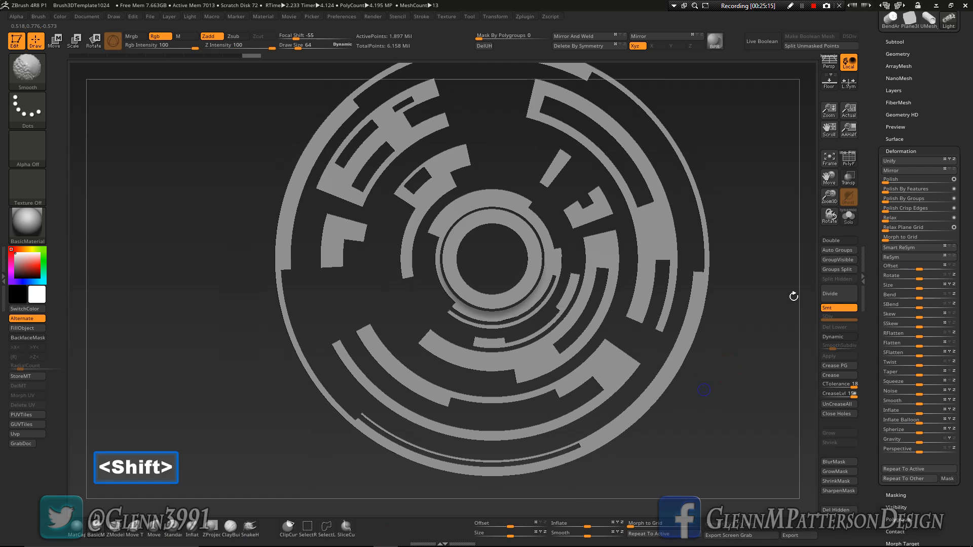
{"action": "left_click", "coordinate": [894, 40]}
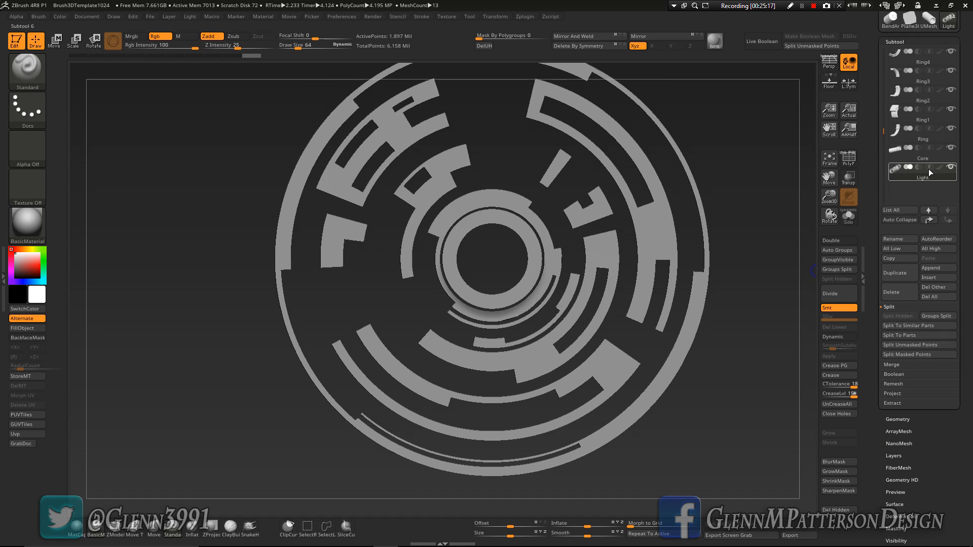
{"action": "left_click_drag", "start_coordinate": [881, 128], "coordinate": [883, 50]}
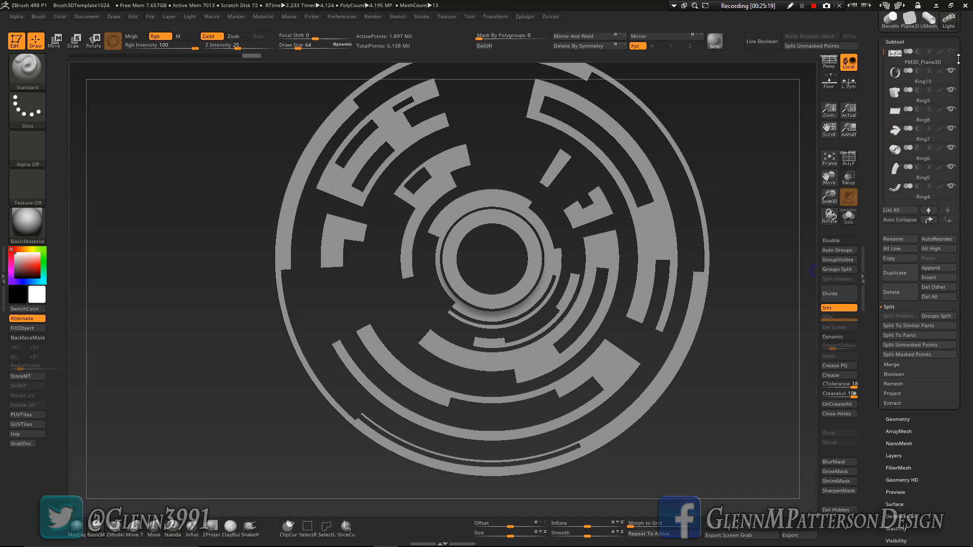
{"action": "key", "text": "shift"}
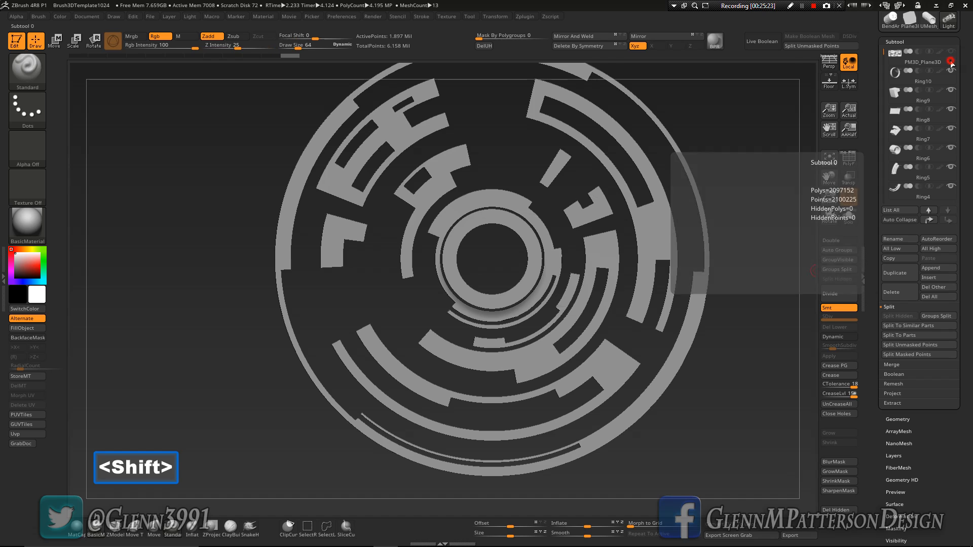
{"action": "left_click", "coordinate": [950, 52], "text": "shift"}
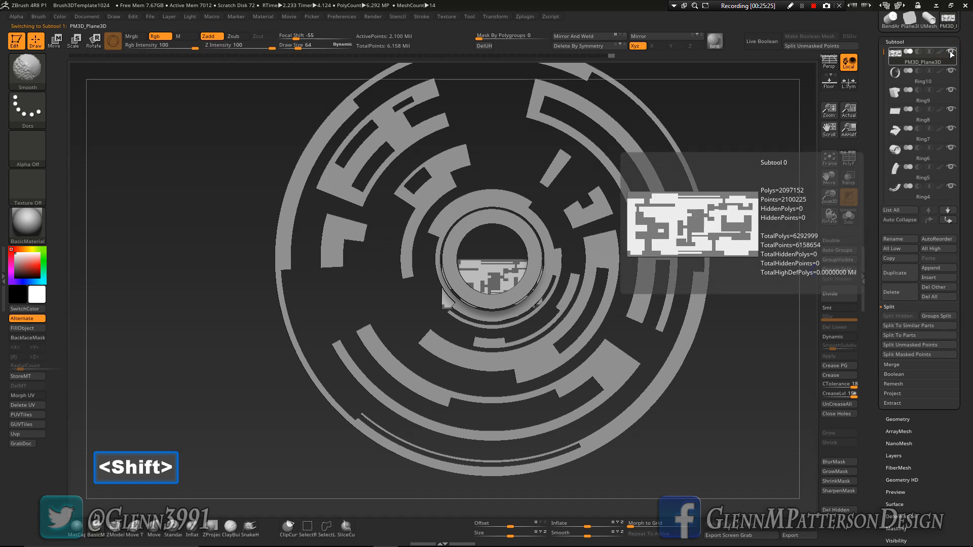
{"action": "left_click", "coordinate": [951, 51], "text": "shift"}
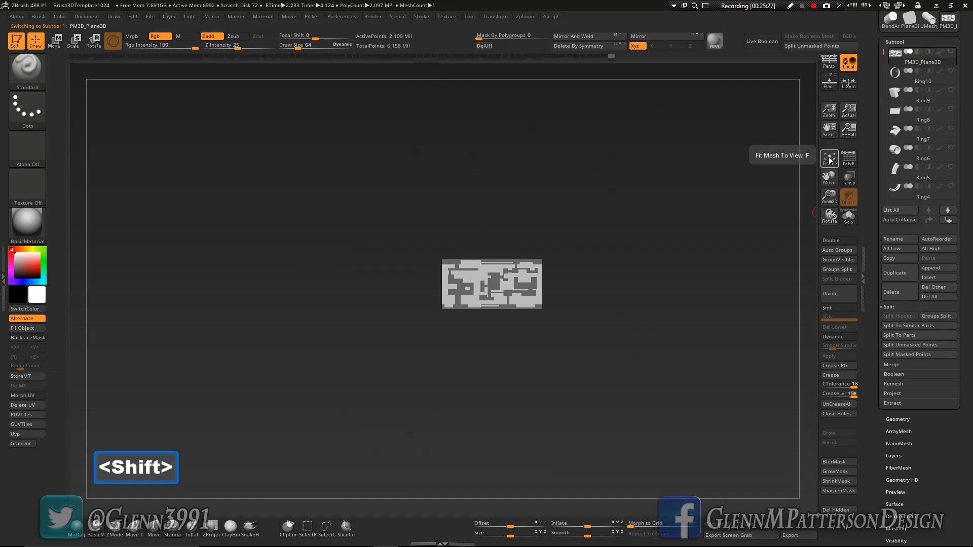
{"action": "left_click", "coordinate": [829, 161]}
{"action": "left_click_drag", "start_coordinate": [829, 195], "coordinate": [835, 138]}
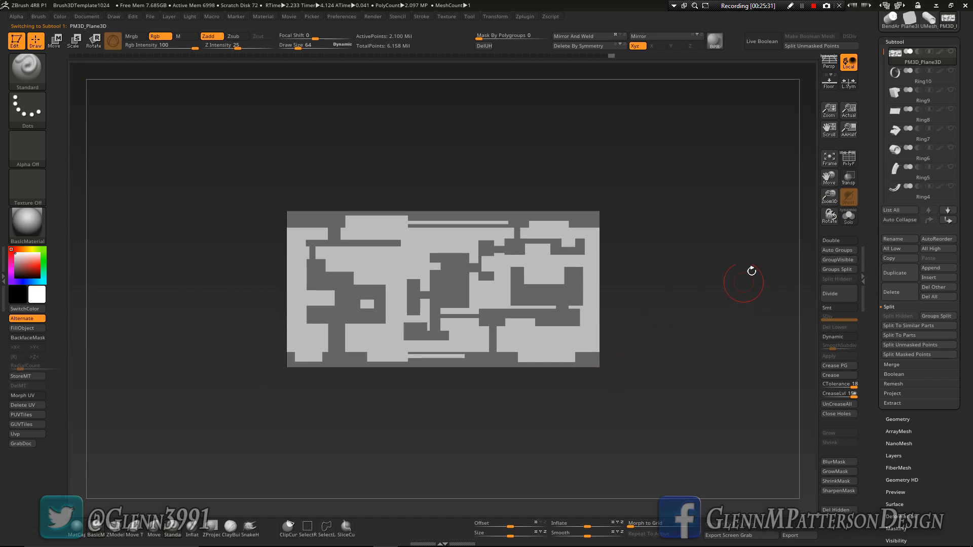
Extract the plane's masked pattern as a new subtool with a thickness of 0.1 and clear its mask.
{"action": "left_click", "coordinate": [891, 403]}
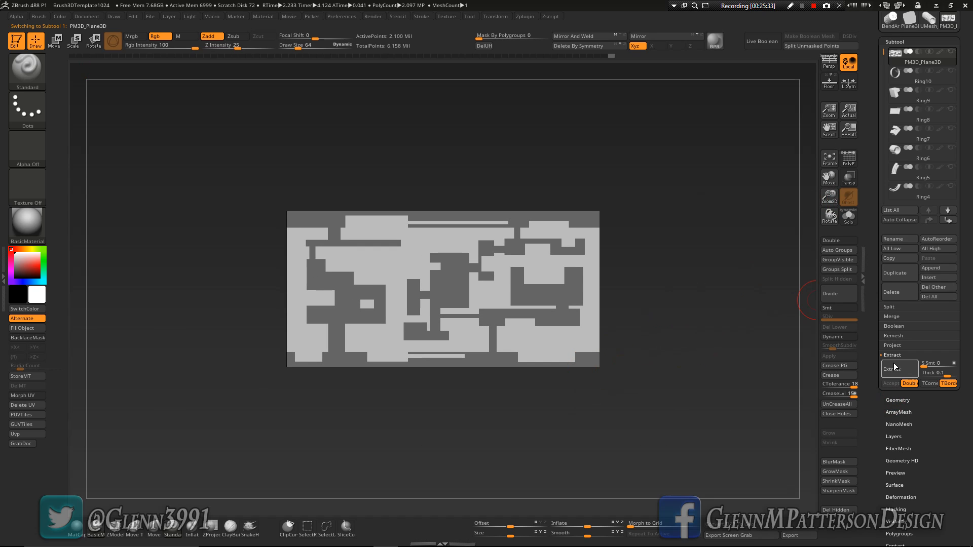
{"action": "left_click", "coordinate": [897, 370]}
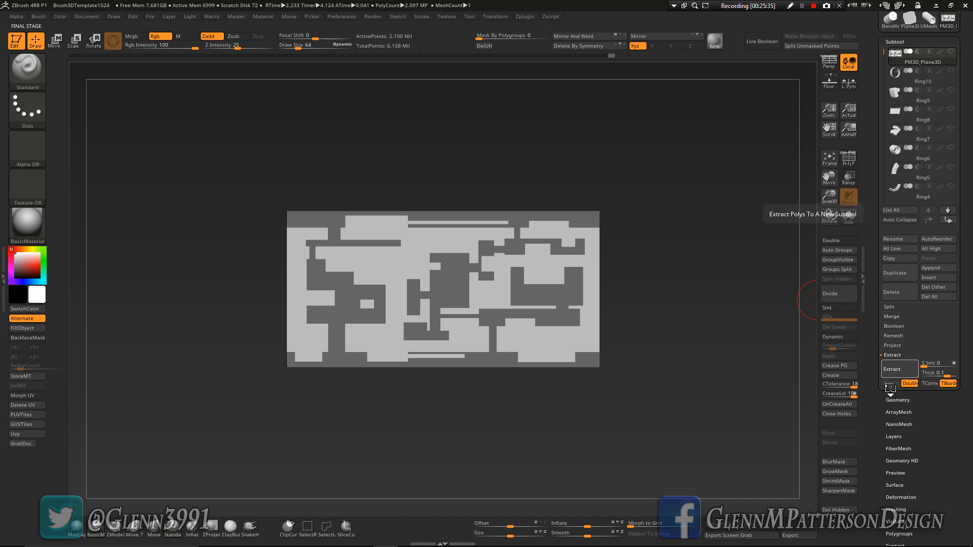
{"action": "left_click", "coordinate": [890, 384]}
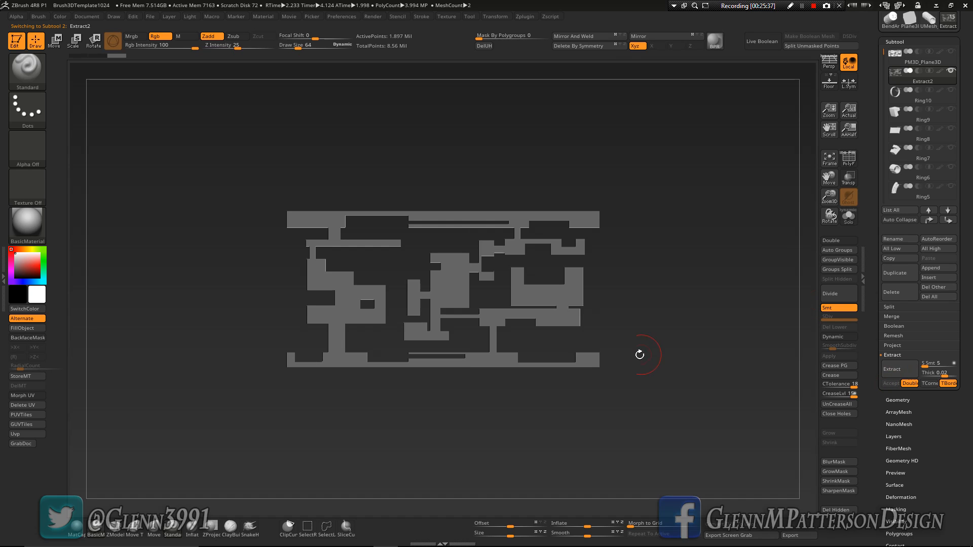
{"action": "left_click_drag", "start_coordinate": [702, 344], "coordinate": [695, 347]}
{"action": "left_click_drag", "start_coordinate": [720, 279], "coordinate": [697, 382], "text": "ctrl"}
Apply the Bend Arc deformer to the extracted panel and bend it into a full flat ring.
{"action": "key", "text": "w"}
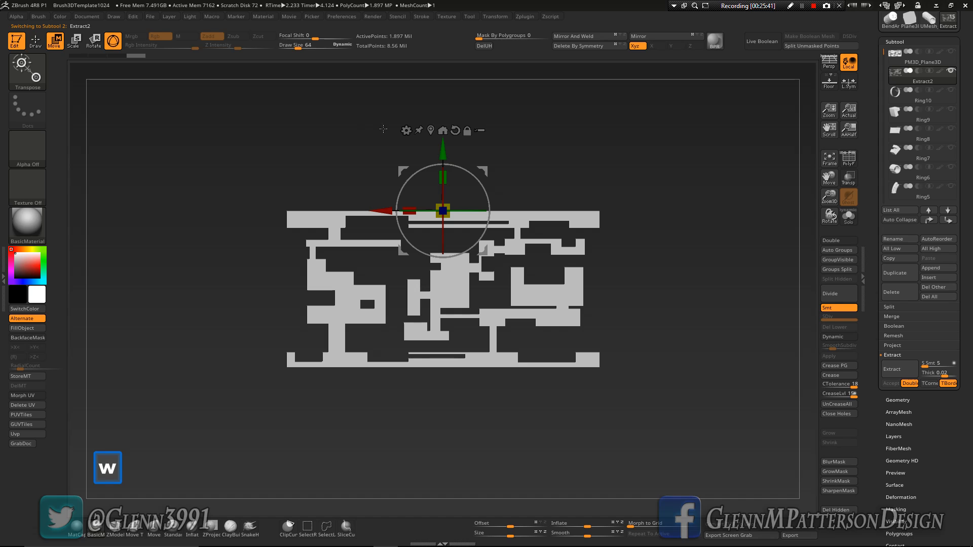
{"action": "left_click", "coordinate": [406, 131]}
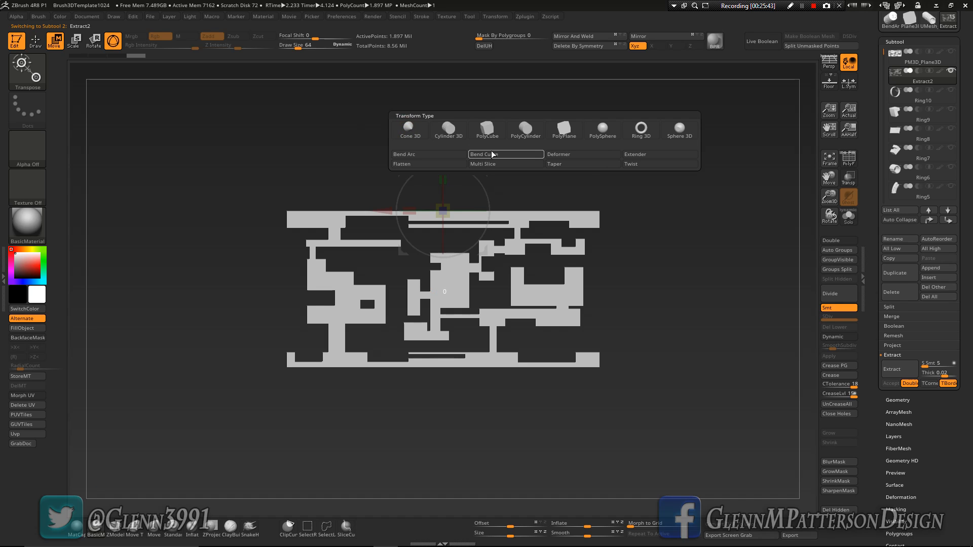
{"action": "left_click", "coordinate": [429, 154]}
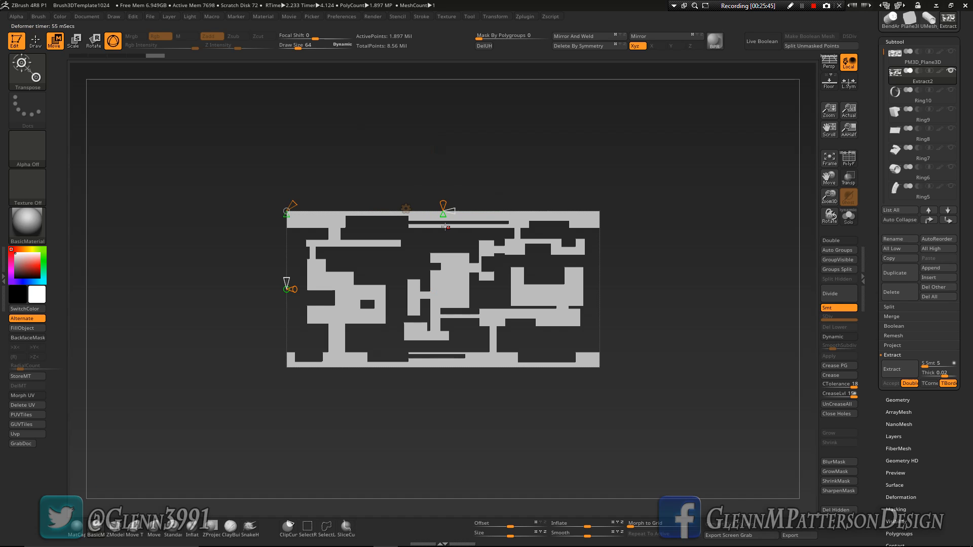
{"action": "left_click_drag", "start_coordinate": [444, 215], "coordinate": [425, 411]}
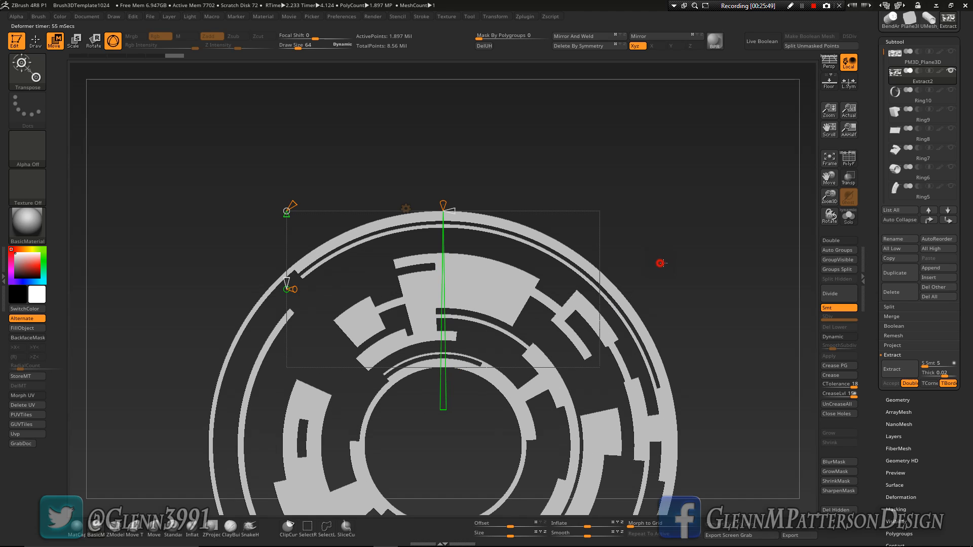
Bend the flat ring around the second axis as well, curling it into an arched double ring.
{"action": "left_click_drag", "start_coordinate": [660, 263], "coordinate": [704, 264]}
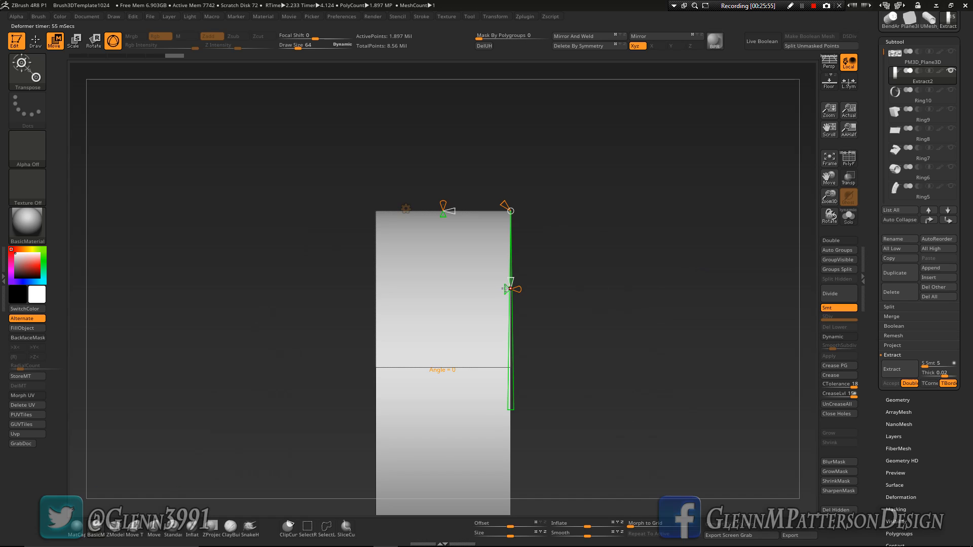
{"action": "left_click_drag", "start_coordinate": [495, 288], "coordinate": [356, 294]}
{"action": "left_click_drag", "start_coordinate": [272, 297], "coordinate": [187, 299]}
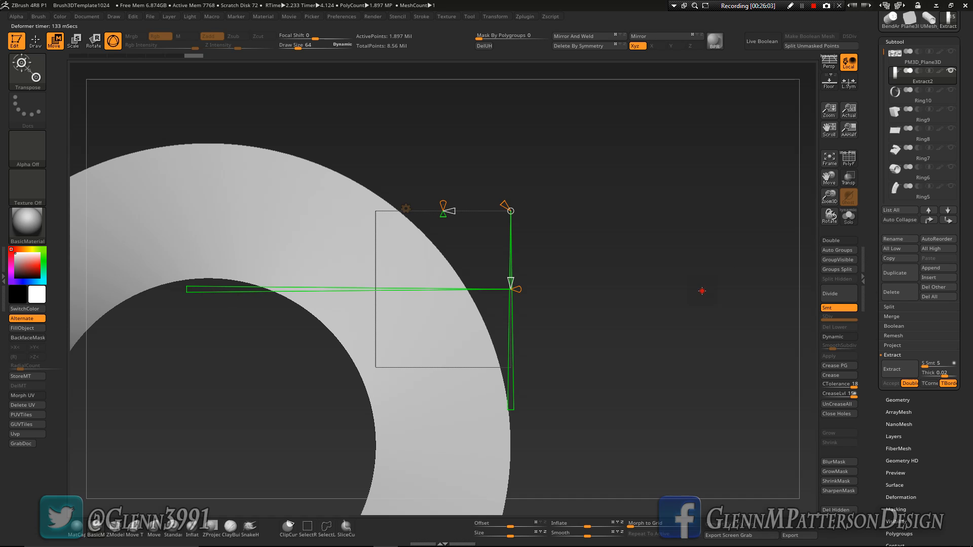
{"action": "left_click_drag", "start_coordinate": [702, 291], "coordinate": [674, 293]}
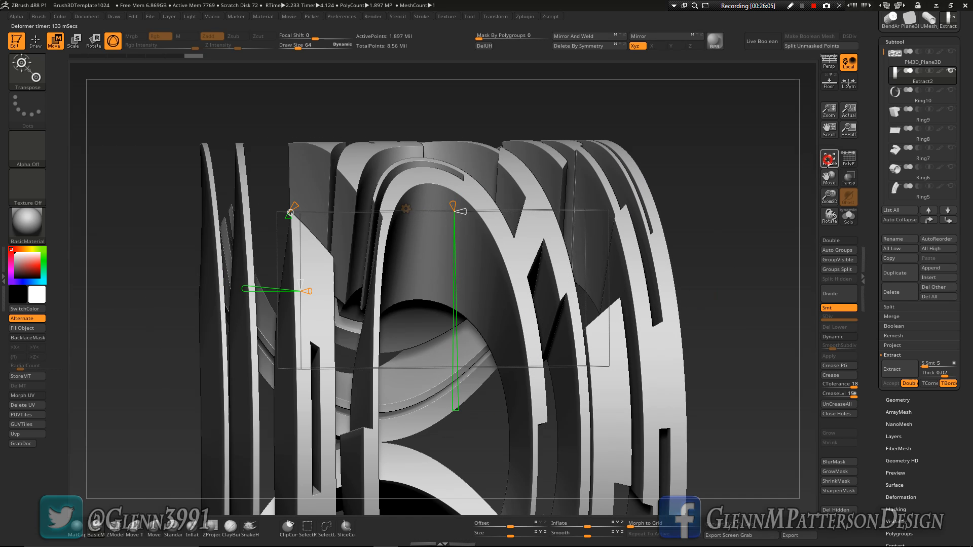
{"action": "left_click", "coordinate": [829, 159]}
{"action": "left_click_drag", "start_coordinate": [707, 251], "coordinate": [750, 244]}
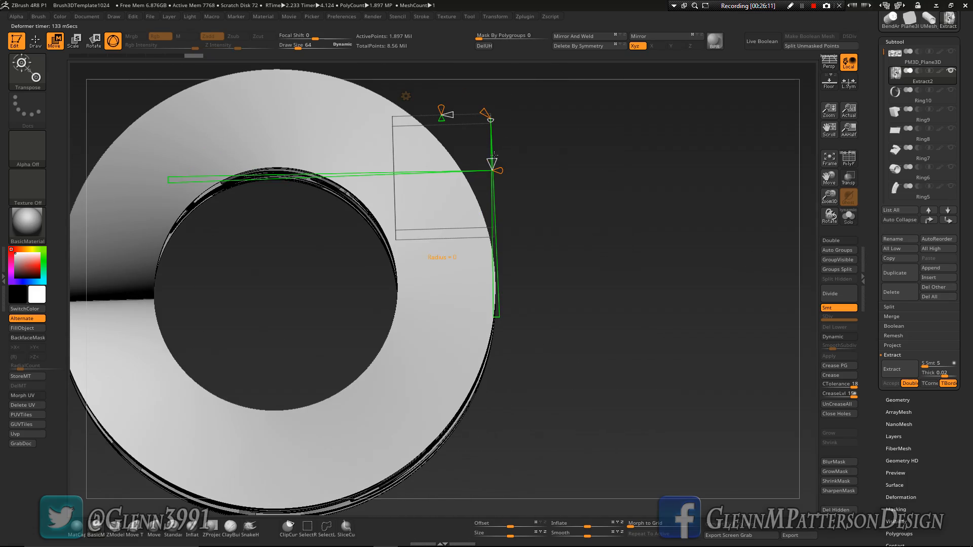
Try a larger and then a much smaller Bend Arc radius on the curled ring.
{"action": "left_click_drag", "start_coordinate": [492, 163], "coordinate": [493, 53]}
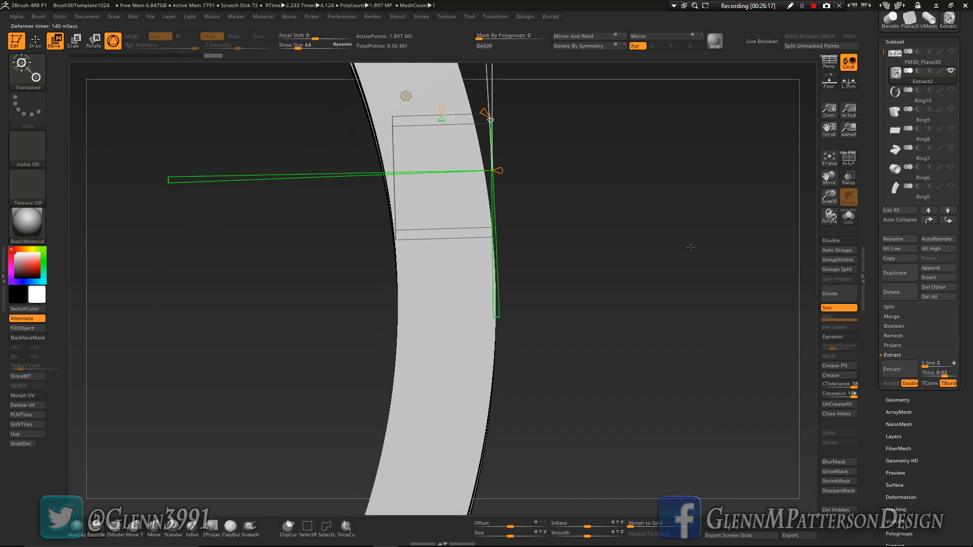
{"action": "left_click_drag", "start_coordinate": [691, 246], "coordinate": [421, 315]}
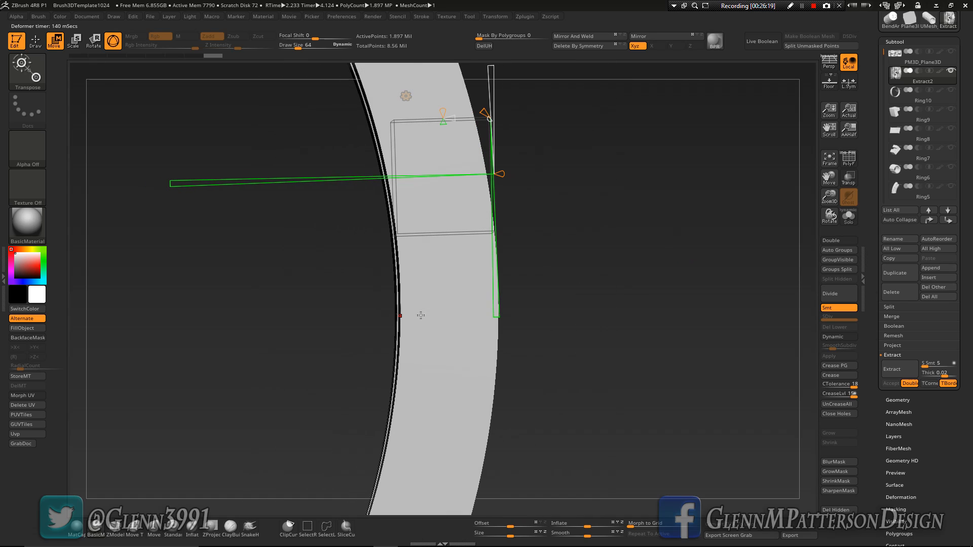
{"action": "left_click", "coordinate": [830, 158]}
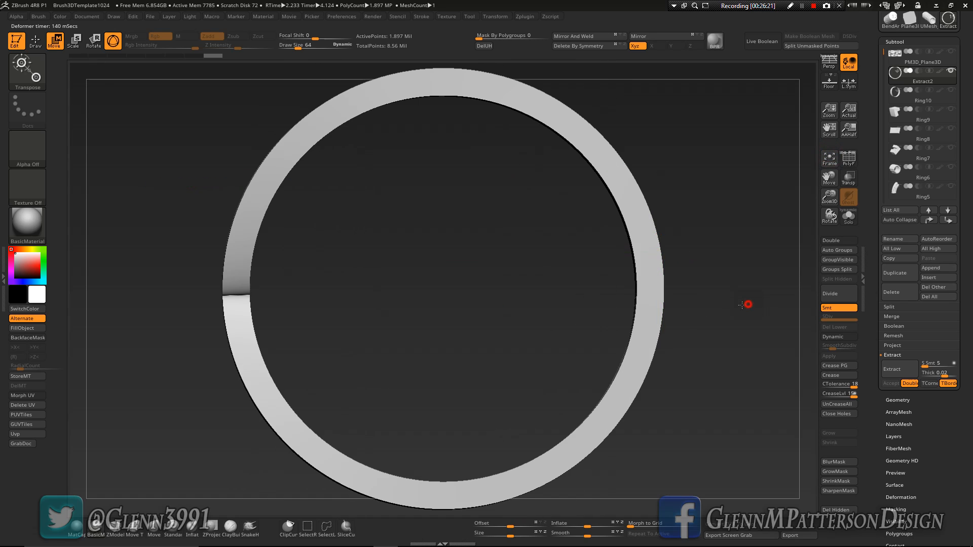
{"action": "left_click_drag", "start_coordinate": [745, 304], "coordinate": [720, 288]}
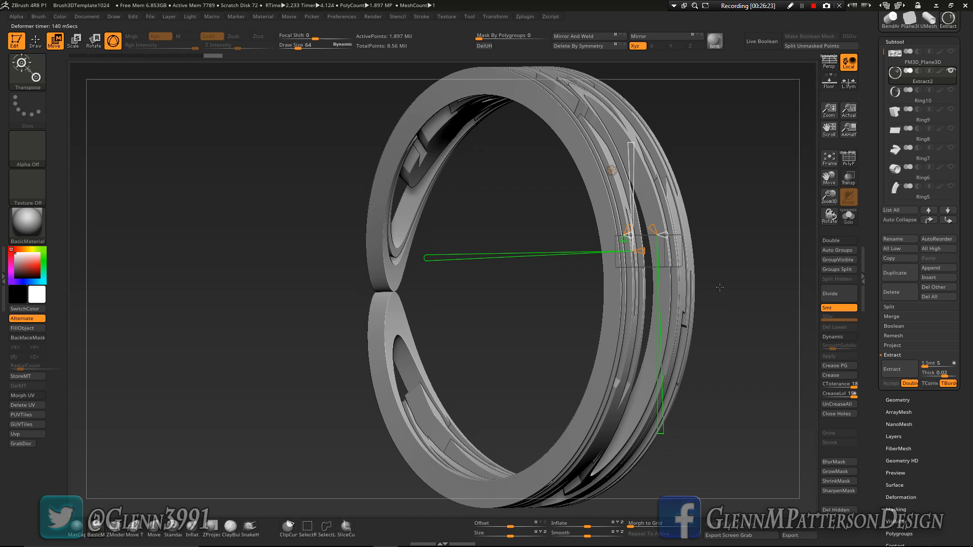
{"action": "left_click_drag", "start_coordinate": [631, 147], "coordinate": [608, 265]}
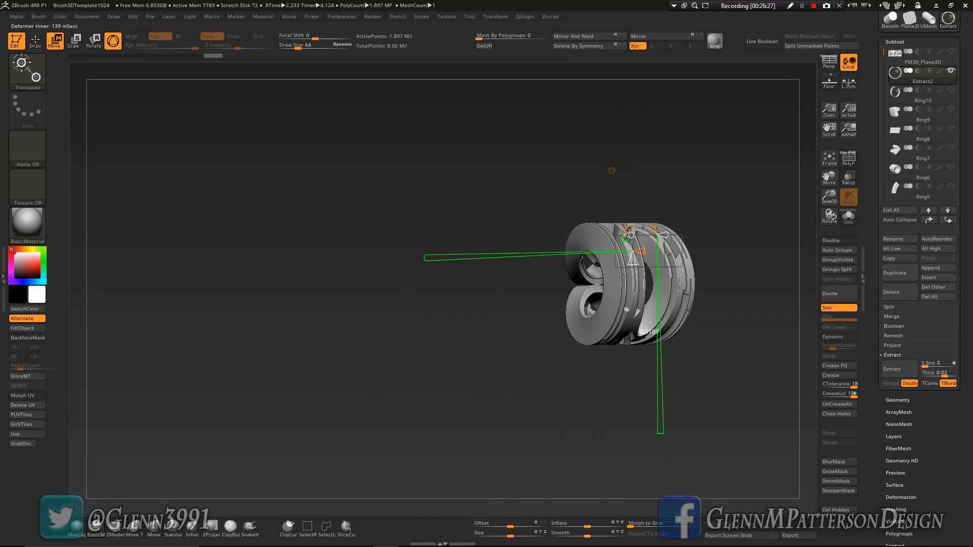
{"action": "left_click_drag", "start_coordinate": [734, 355], "coordinate": [661, 280]}
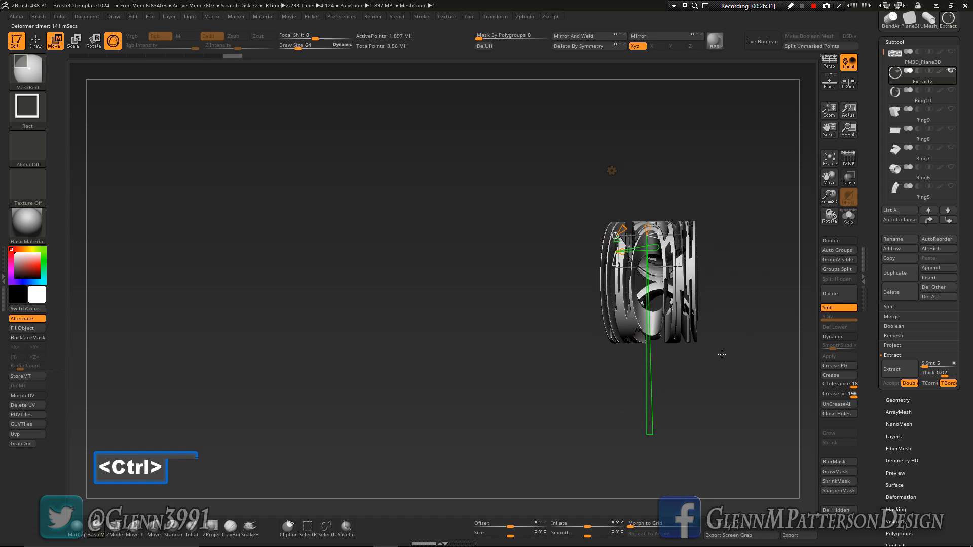
Undo all the Bend Arc deformations to restore the flat extracted panel.
{"action": "key", "text": "ctrl+z"}
{"action": "key", "text": "ctrl+z"}
{"action": "key", "text": "ctrl+z"}
{"action": "key", "text": "ctrl+z"}
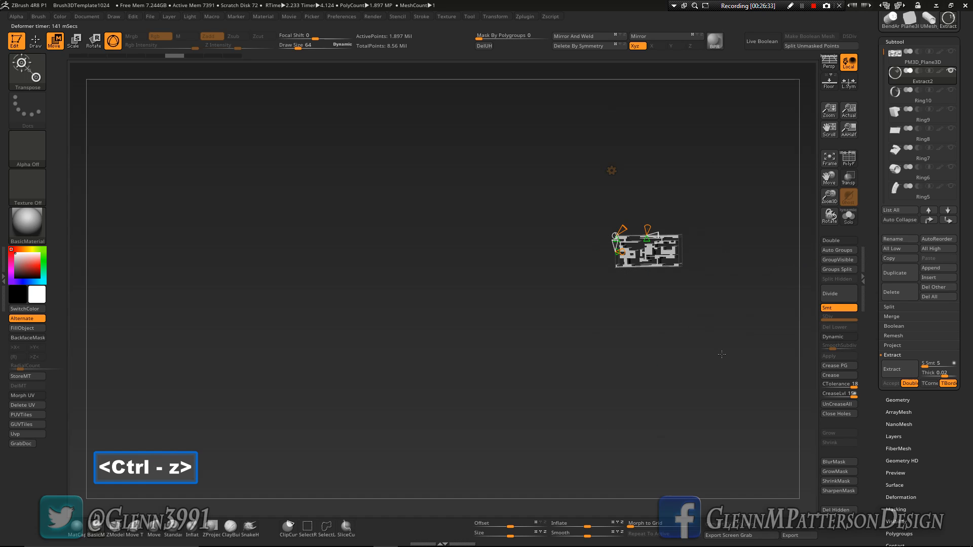
{"action": "left_click_drag", "start_coordinate": [696, 339], "coordinate": [686, 339]}
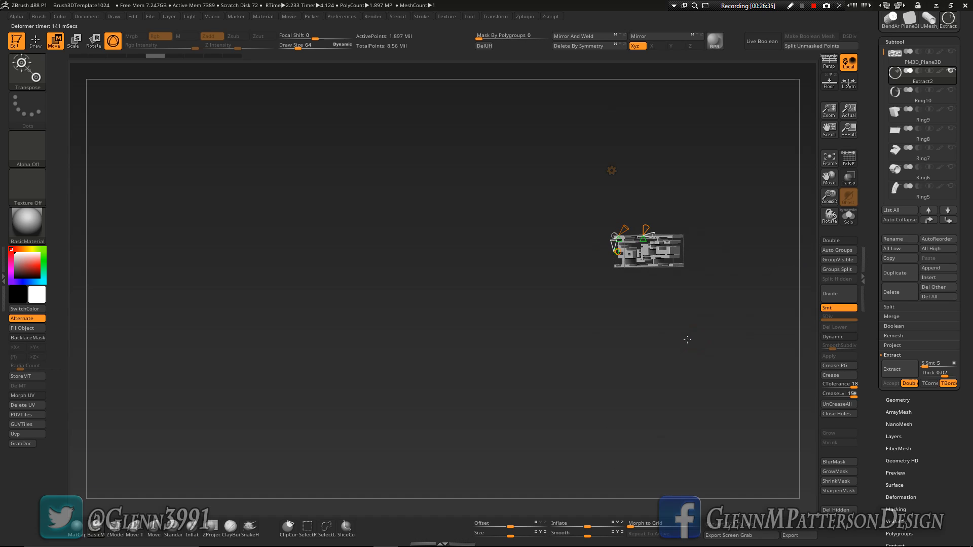
{"action": "key", "text": "ctrl+z"}
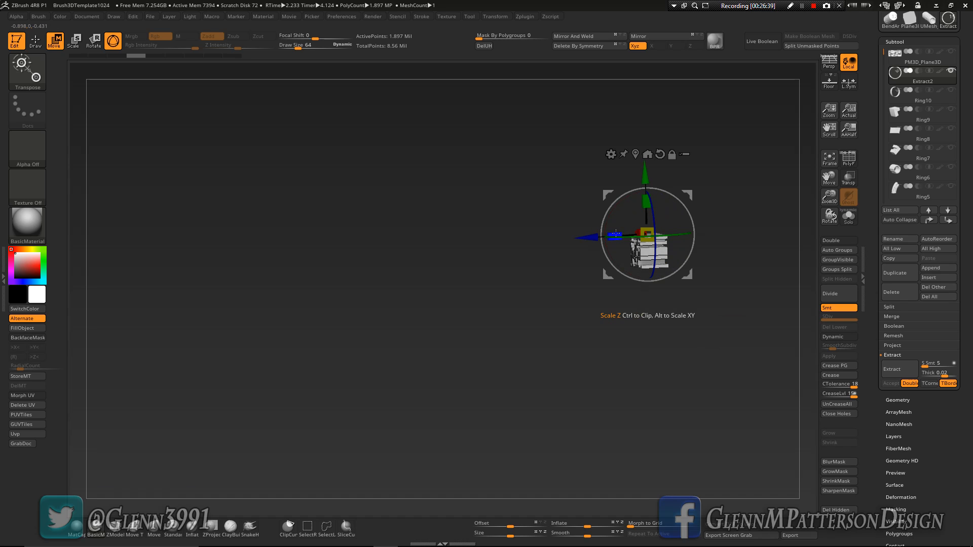
Scale the extracted panel down along Z to make it thinner.
{"action": "left_click_drag", "start_coordinate": [615, 234], "coordinate": [634, 234]}
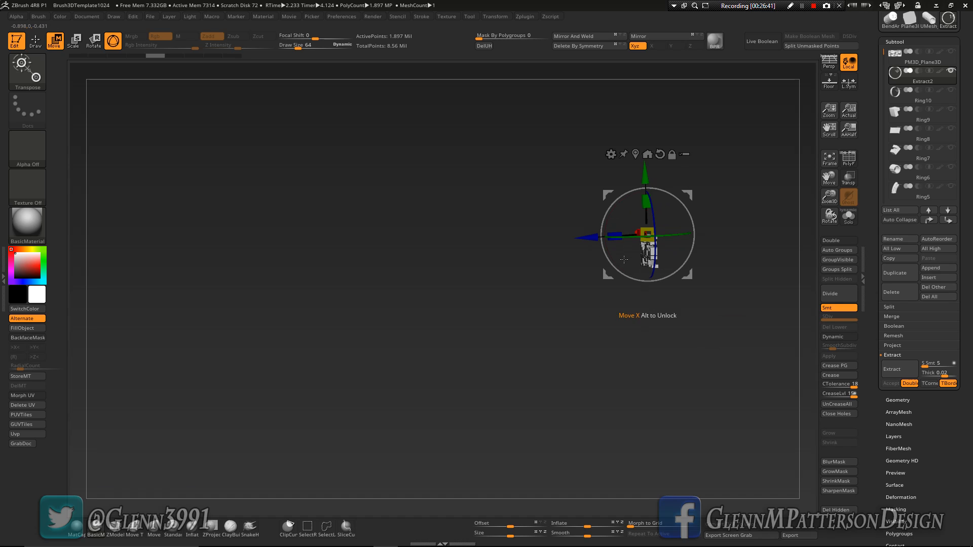
{"action": "left_click_drag", "start_coordinate": [555, 338], "coordinate": [620, 342]}
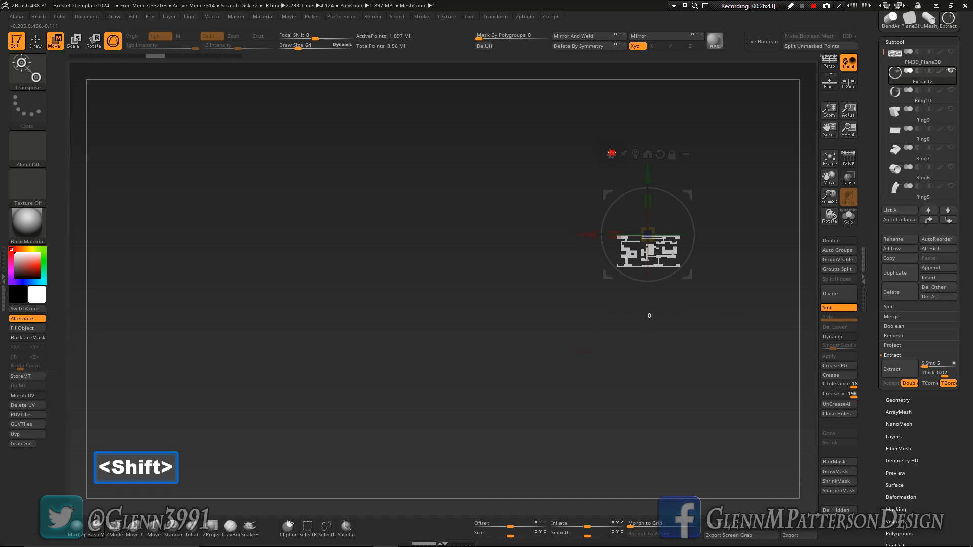
Apply the Bend Arc deformer to the thinned panel and bend it around one axis into a closed ring.
{"action": "left_click", "coordinate": [612, 153]}
{"action": "left_click", "coordinate": [614, 177]}
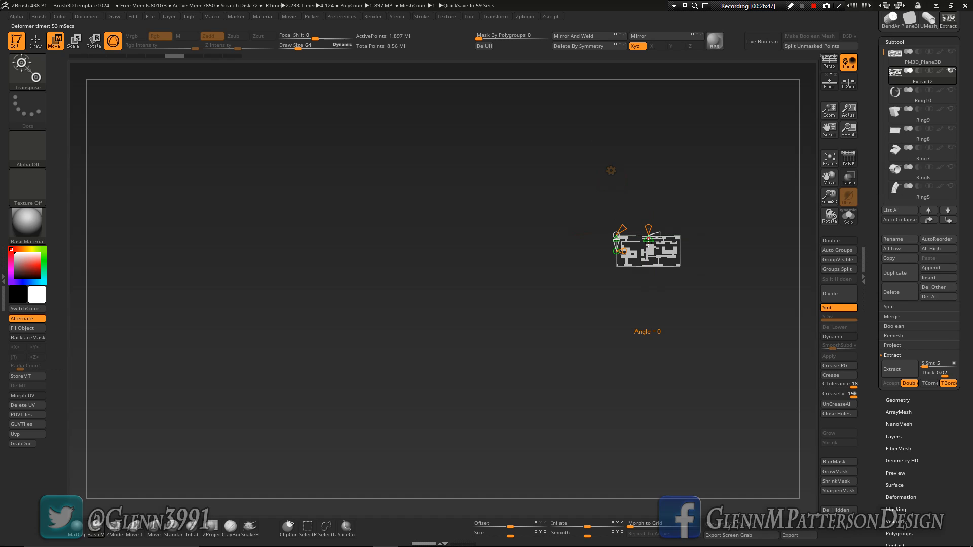
{"action": "left_click_drag", "start_coordinate": [648, 238], "coordinate": [648, 401]}
{"action": "left_click_drag", "start_coordinate": [526, 294], "coordinate": [563, 299]}
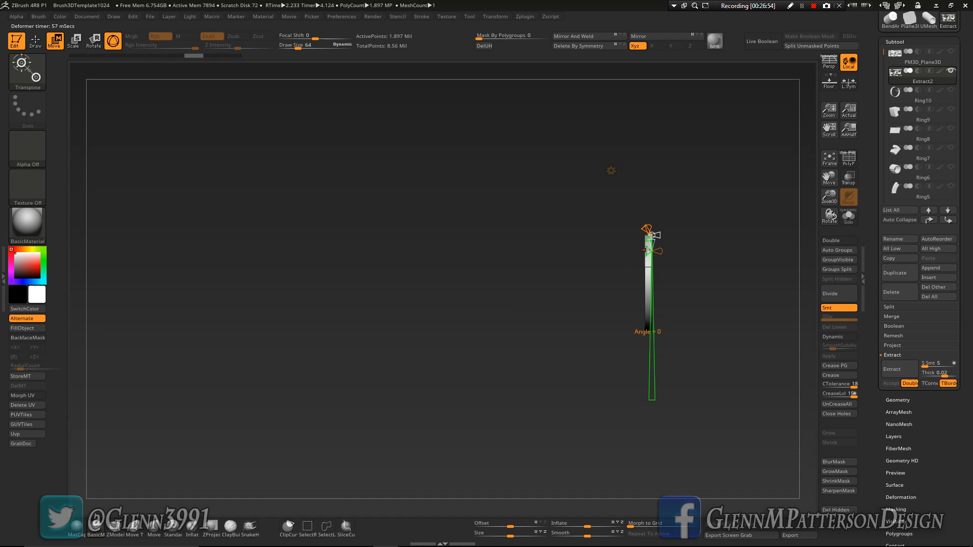
Bend the ring around the second axis as well, curling its ends inward into a double-loop ring.
{"action": "left_click_drag", "start_coordinate": [645, 250], "coordinate": [479, 256]}
{"action": "left_click_drag", "start_coordinate": [410, 302], "coordinate": [432, 333]}
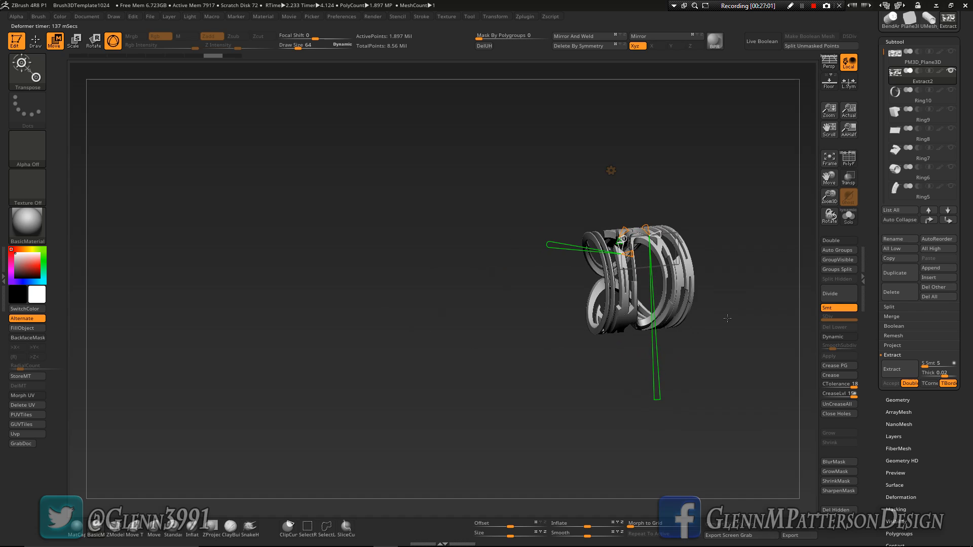
{"action": "left_click_drag", "start_coordinate": [731, 333], "coordinate": [743, 317]}
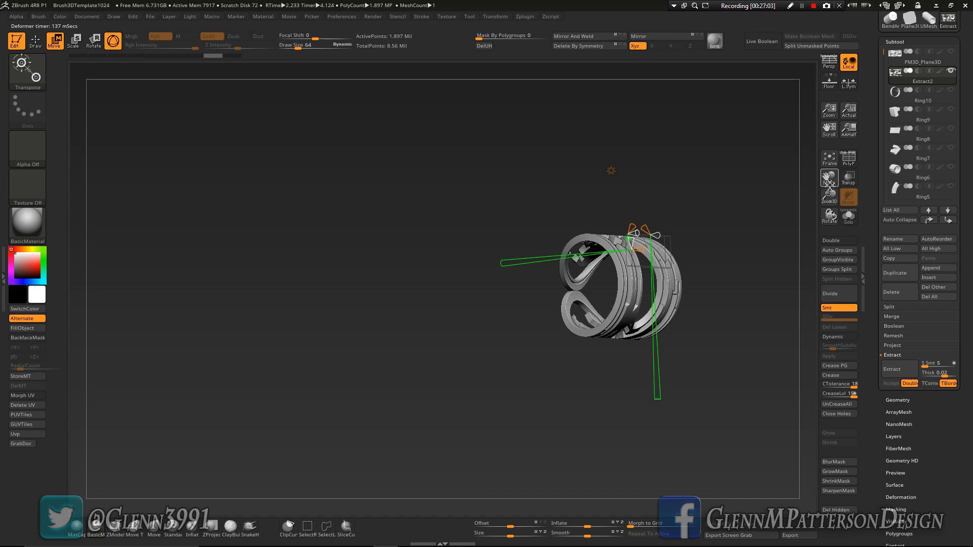
Accept the Bend Arc deformation on the framed double-loop ring and inspect its shape from several angles.
{"action": "left_click", "coordinate": [829, 157]}
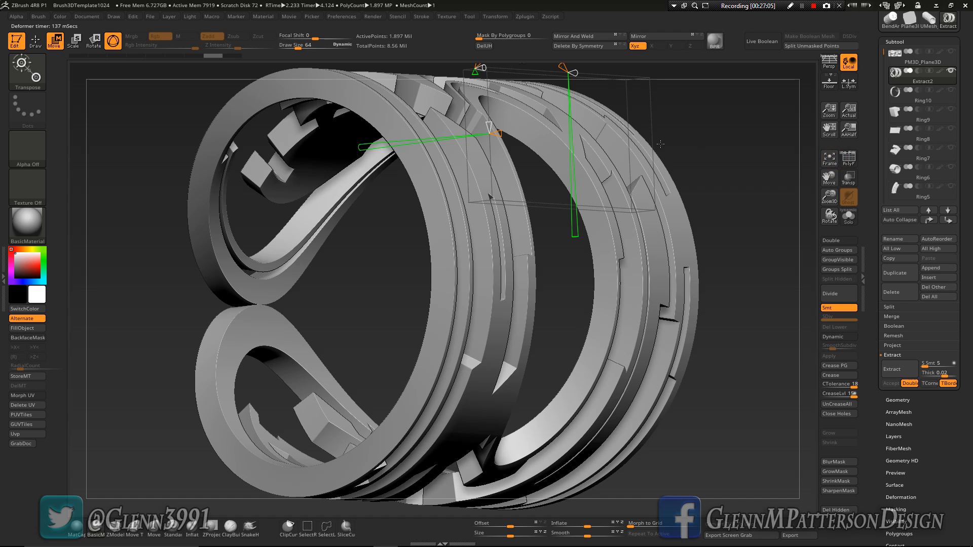
{"action": "left_click_drag", "start_coordinate": [830, 197], "coordinate": [827, 211]}
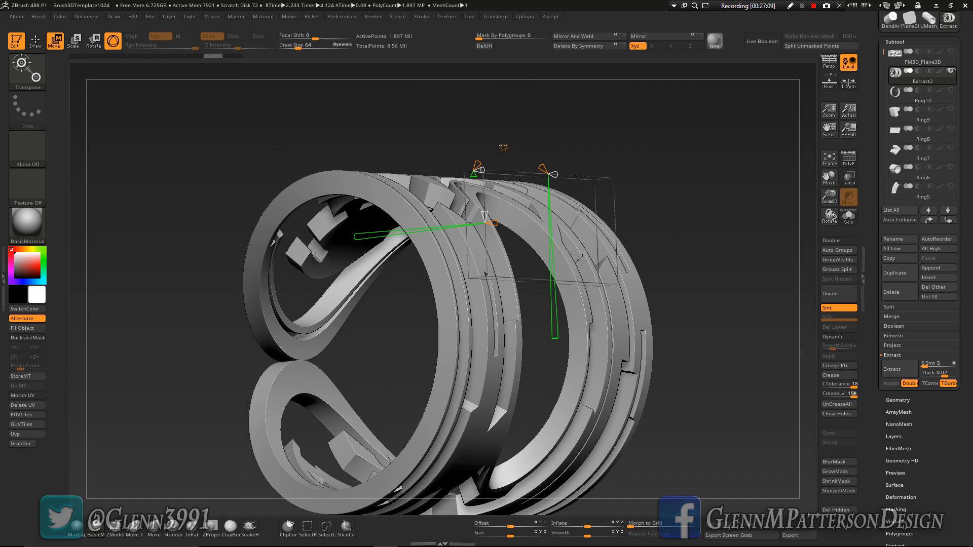
{"action": "left_click", "coordinate": [503, 146]}
{"action": "left_click", "coordinate": [669, 146]}
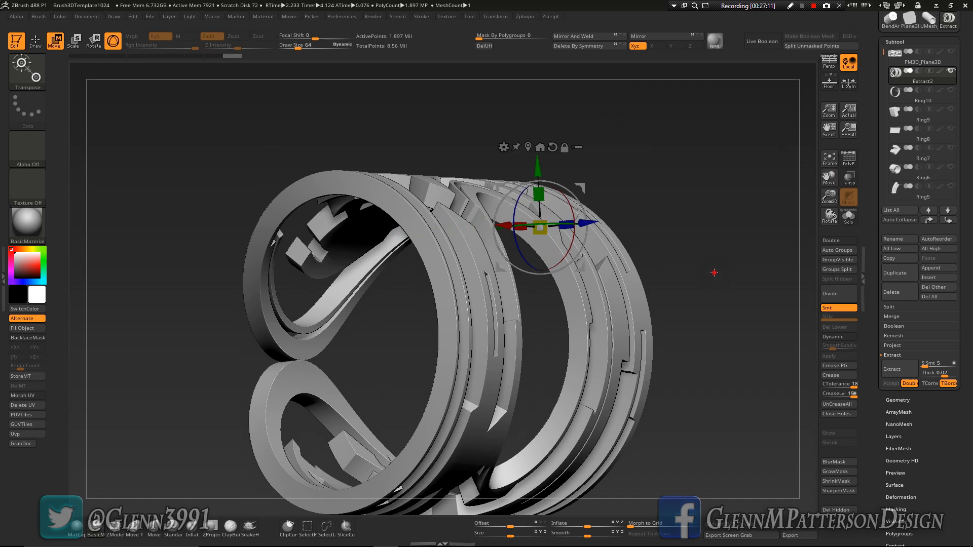
{"action": "left_click_drag", "start_coordinate": [711, 277], "coordinate": [718, 312]}
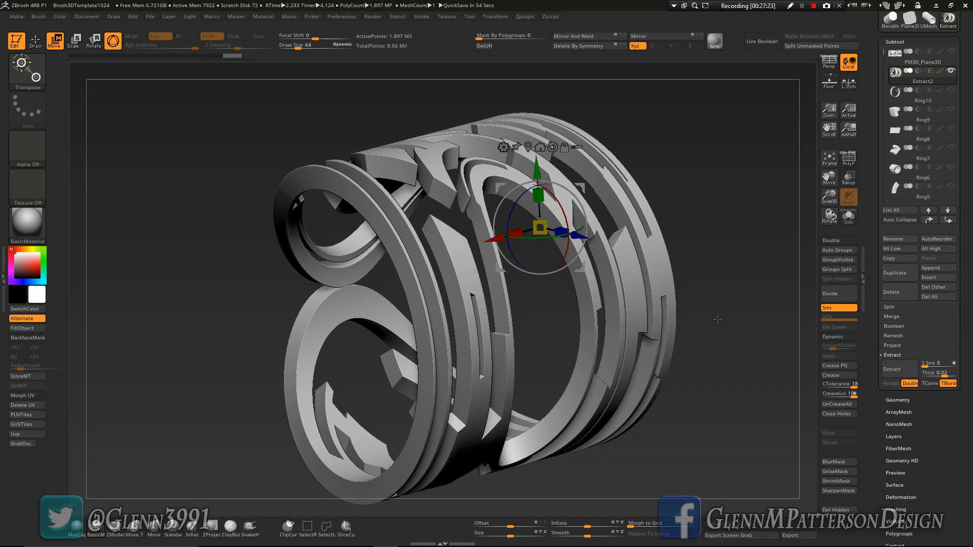
{"action": "mouse_move", "coordinate": [723, 360]}
{"action": "left_mouse_down"}
{"action": "mouse_move", "coordinate": [738, 333]}
{"action": "mouse_move", "coordinate": [728, 345]}
{"action": "left_mouse_up"}
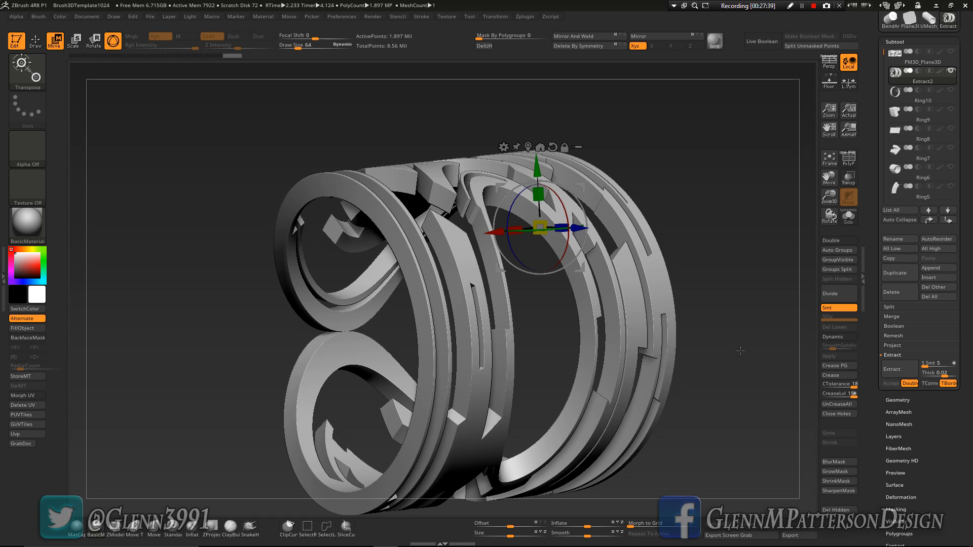
{"action": "mouse_move", "coordinate": [741, 351]}
{"action": "left_mouse_down"}
{"action": "mouse_move", "coordinate": [708, 336]}
{"action": "mouse_move", "coordinate": [743, 360]}
{"action": "left_mouse_up"}
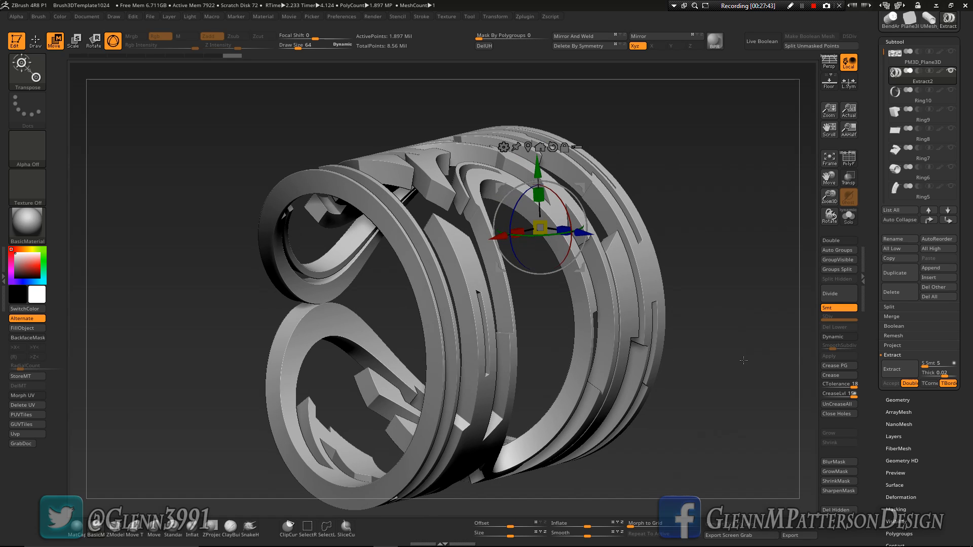